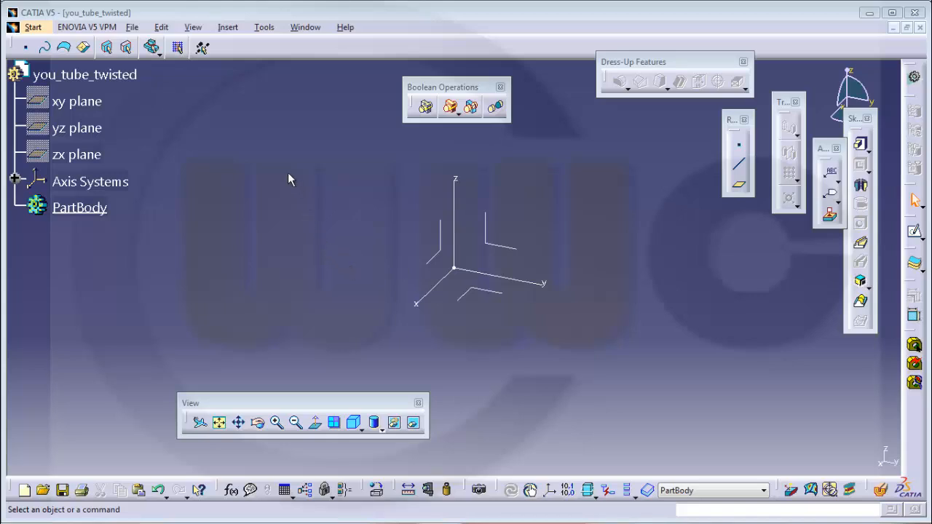
# - Insert three new empty bodies into the you_tube_twisted part
pyautogui.click(228, 26)
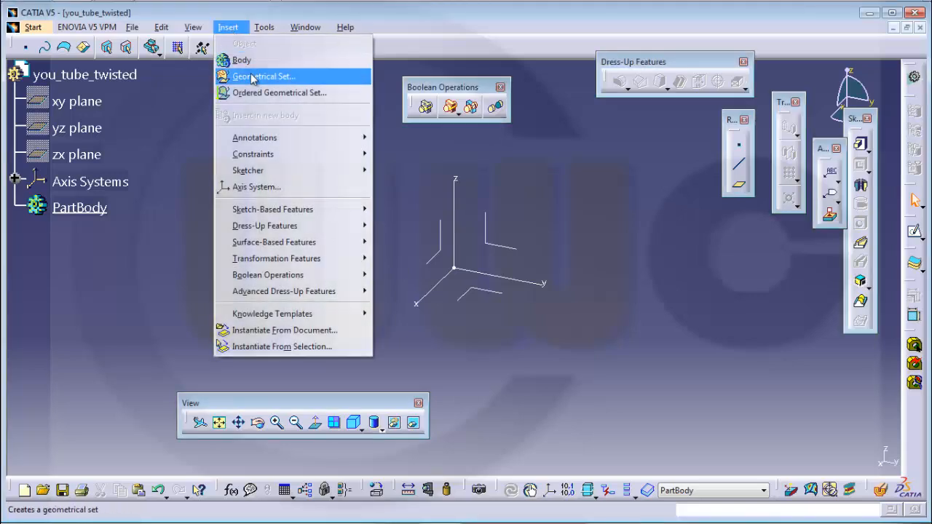
pyautogui.click(241, 61)
pyautogui.click(228, 27)
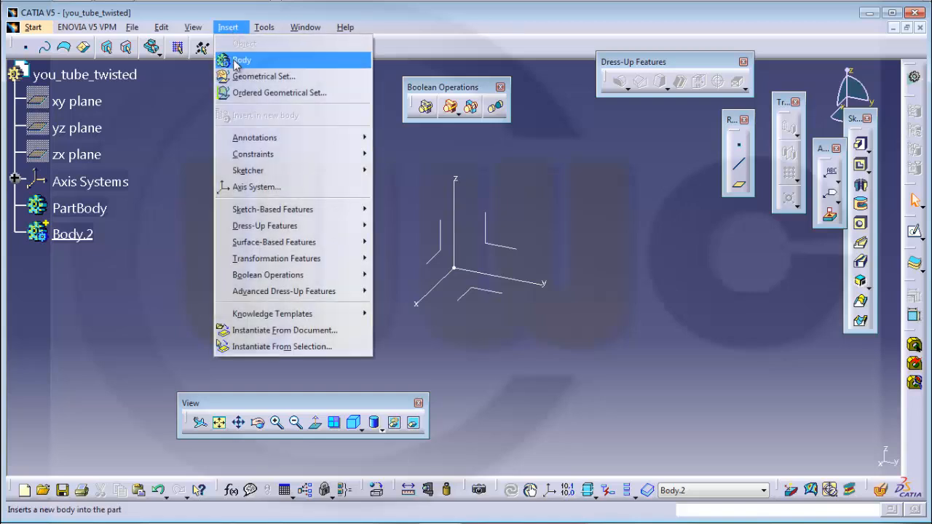
pyautogui.click(240, 60)
pyautogui.click(228, 27)
pyautogui.click(236, 60)
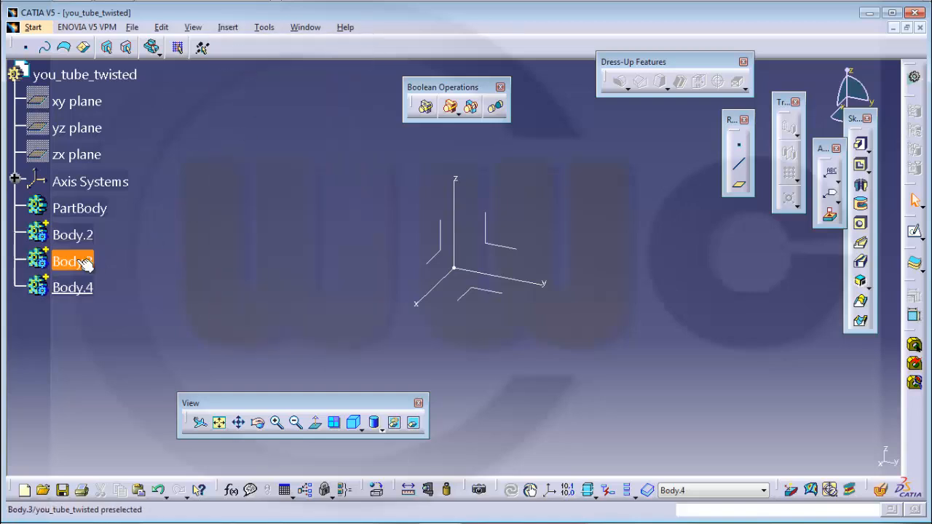
# - Rename the first inserted body, Body.2, as base in its feature properties
pyautogui.rightClick(80, 238)
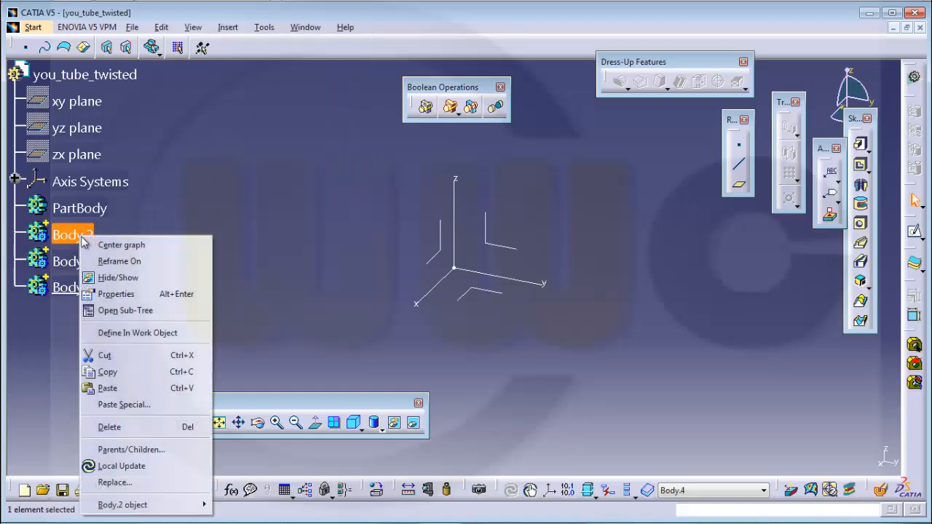
pyautogui.click(135, 300)
pyautogui.click(670, 169)
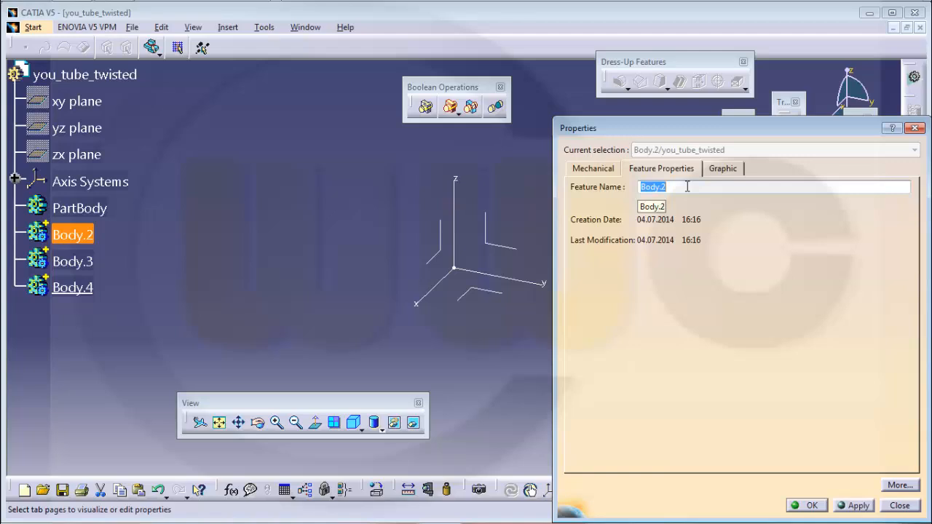
pyautogui.write('base')
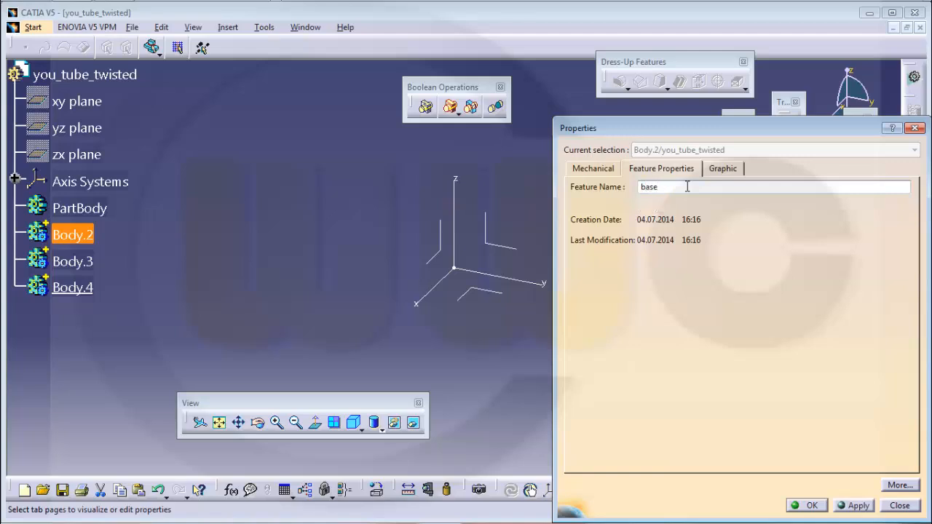
pyautogui.press('Return')
# - Rename the second inserted body, Body.3, as twisted in its feature properties
pyautogui.rightClick(72, 255)
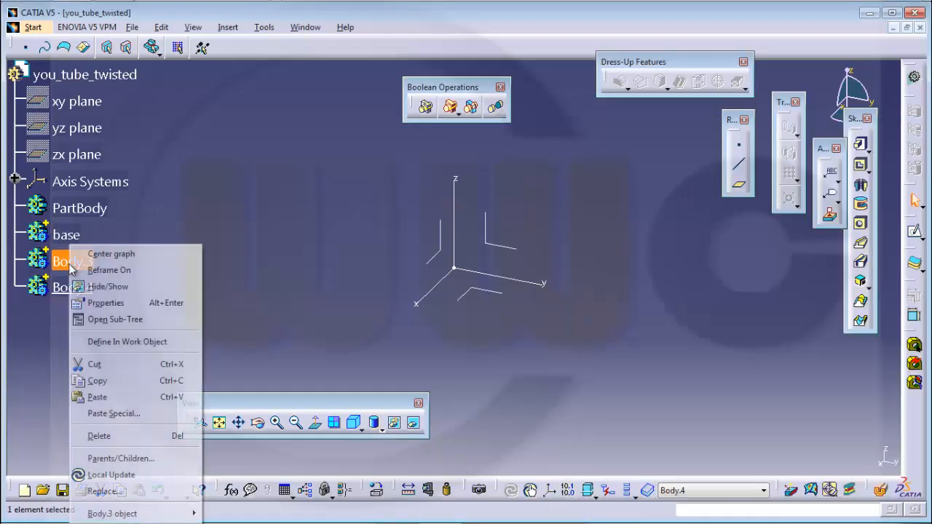
pyautogui.click(117, 303)
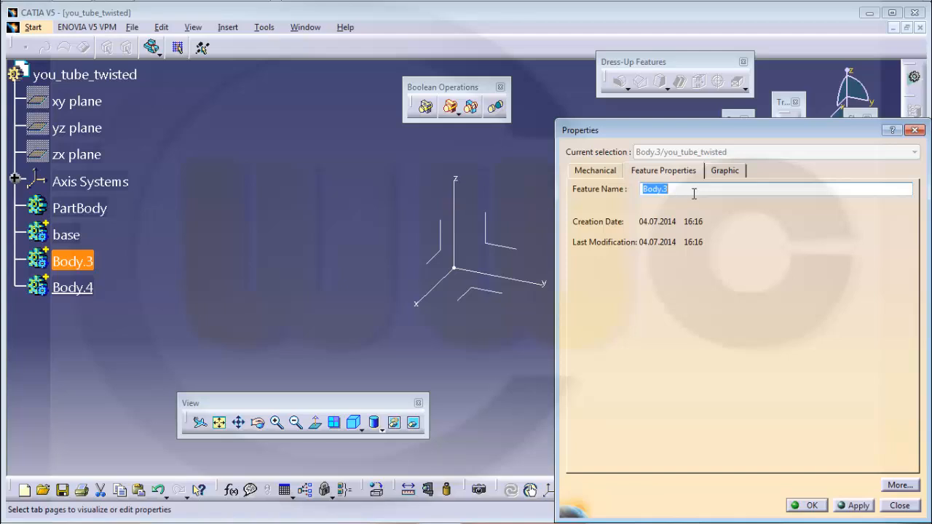
pyautogui.write('twisted')
pyautogui.press('Return')
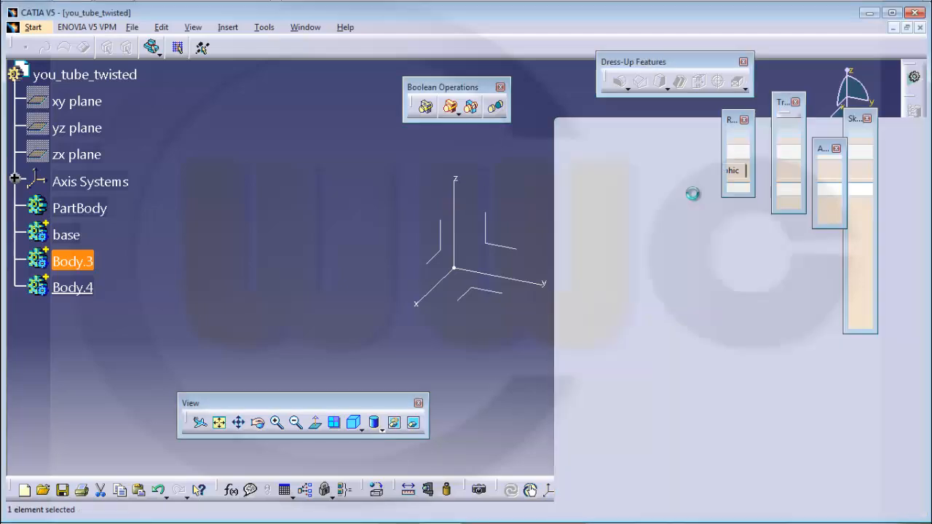
# - Rename the third inserted body, Body.4, as hold and clear the selection
pyautogui.rightClick(73, 291)
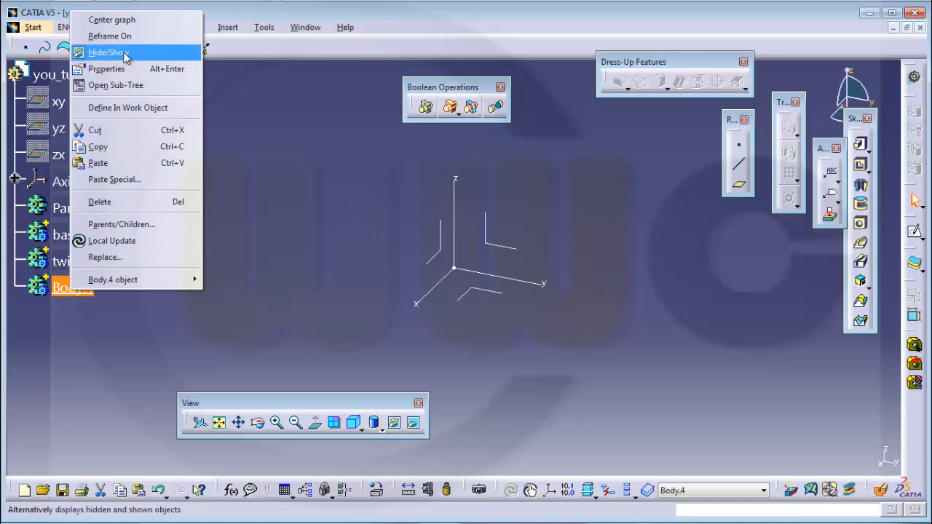
pyautogui.click(109, 69)
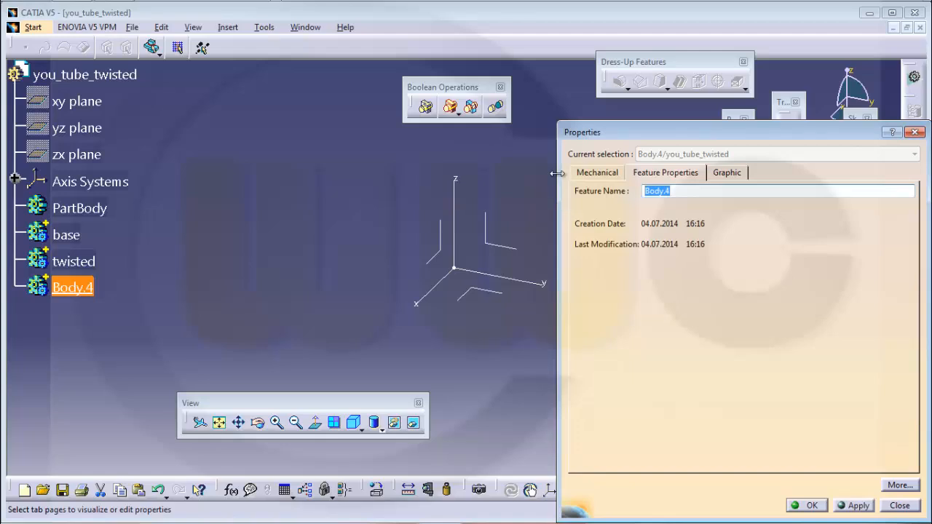
pyautogui.write('hold')
pyautogui.press('Return')
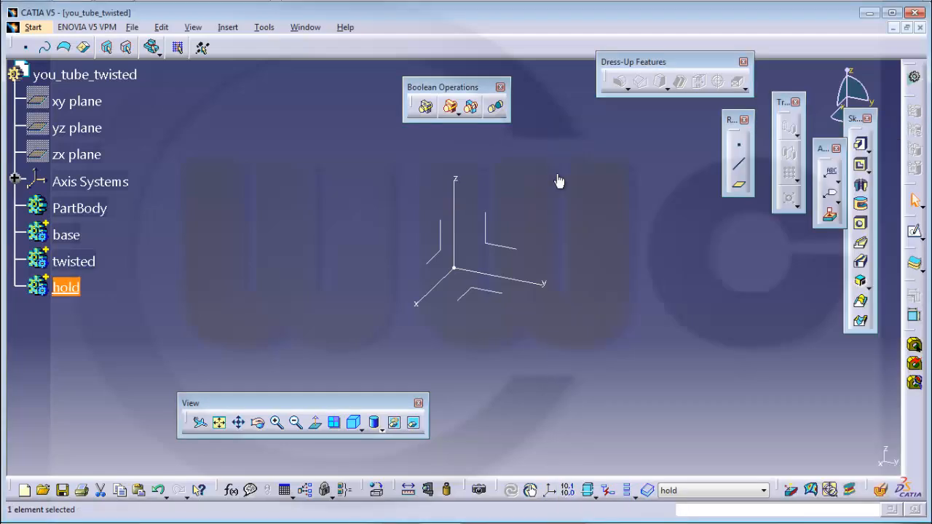
pyautogui.click(281, 274)
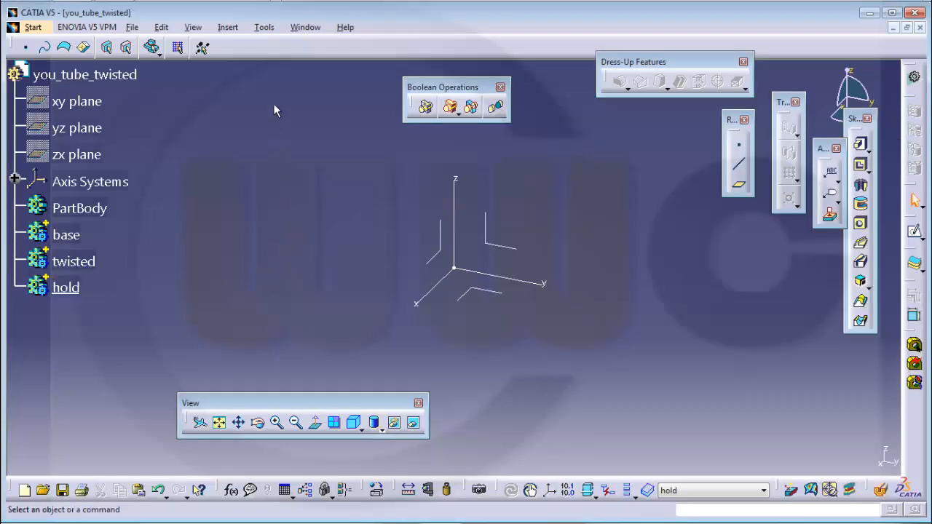
# - Insert a geometrical set named reference_elements directly under the you_tube_twisted part
pyautogui.click(228, 29)
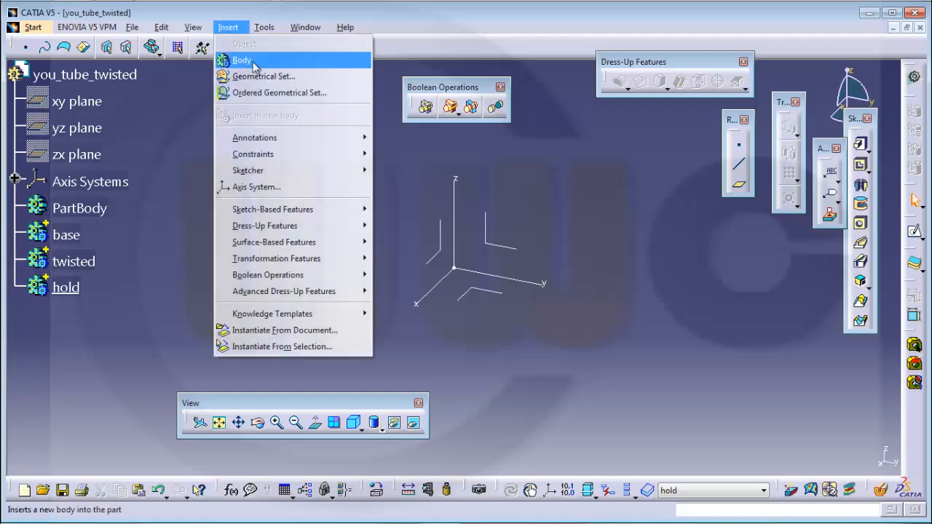
pyautogui.click(256, 77)
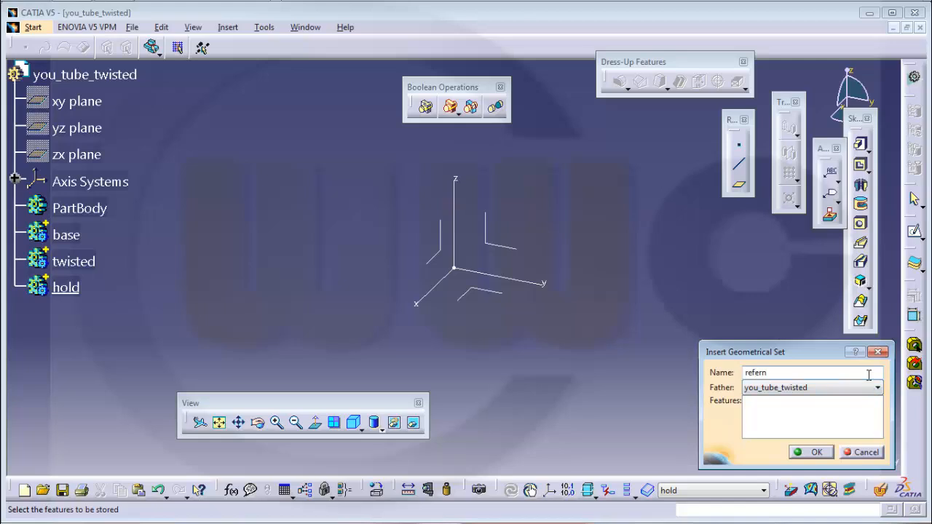
pyautogui.write('reference_elements')
pyautogui.press('Return')
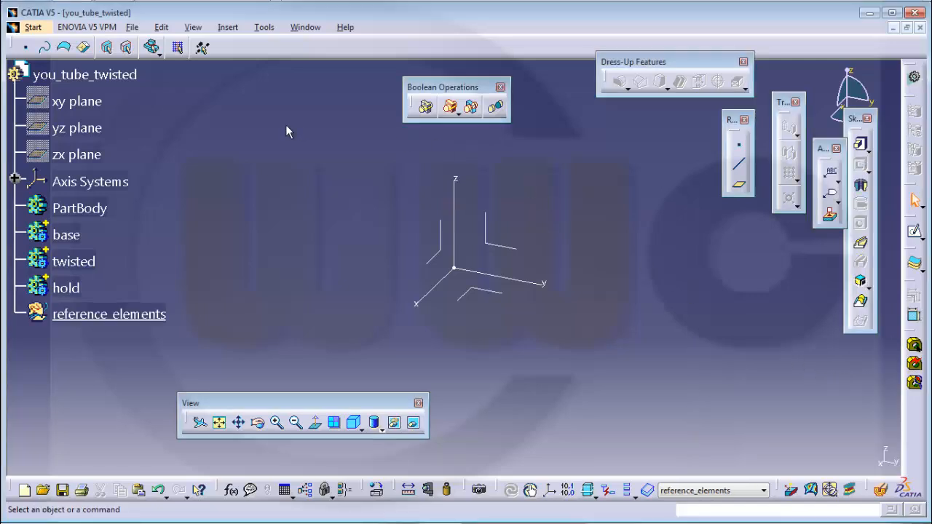
# - Insert two more geometrical sets under the part, named curves and surfaces
pyautogui.click(228, 28)
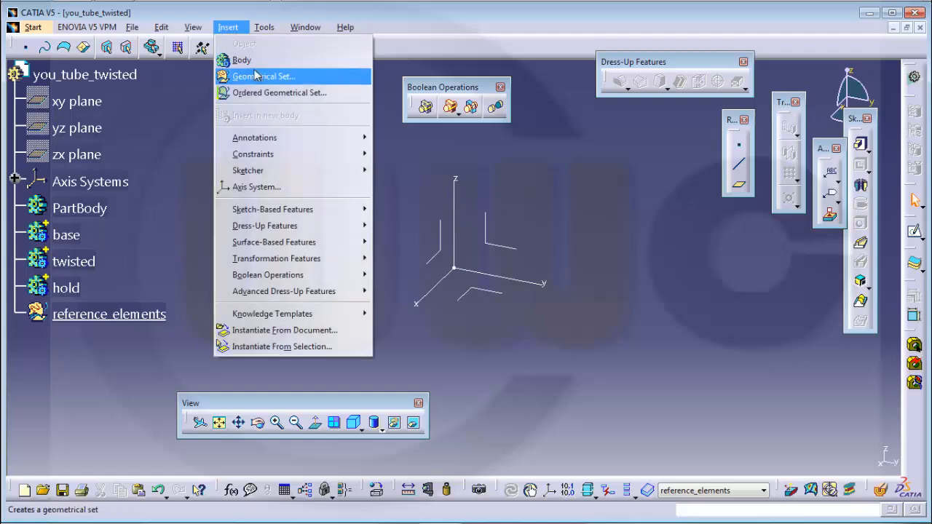
pyautogui.click(260, 77)
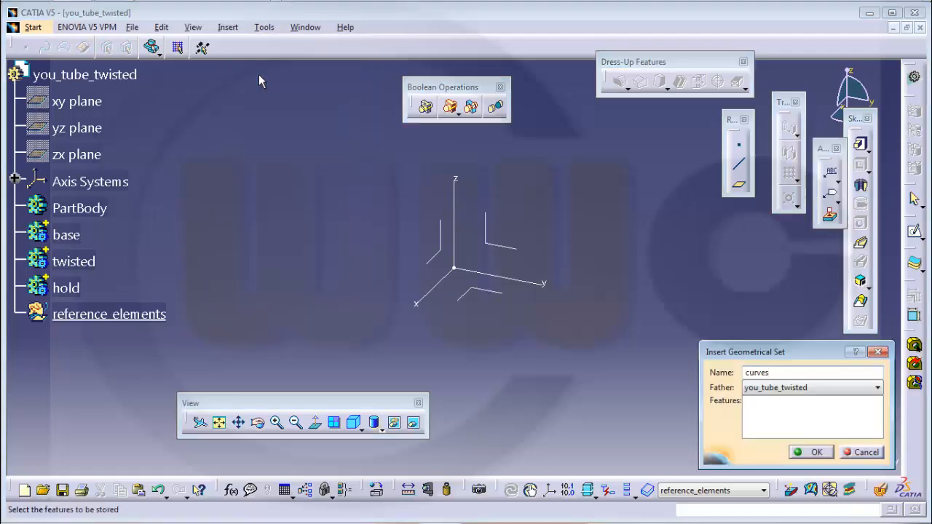
pyautogui.press('Return')
pyautogui.click(228, 29)
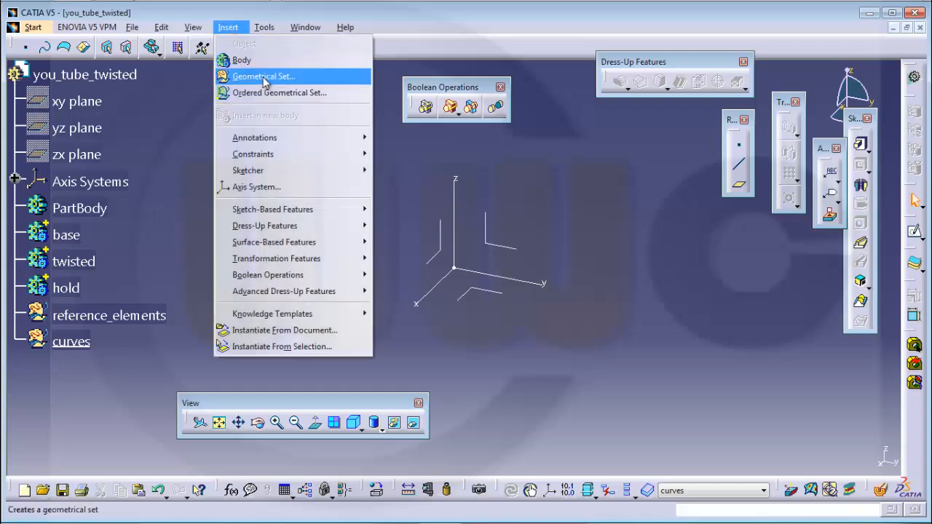
pyautogui.click(263, 77)
pyautogui.write('surfaces')
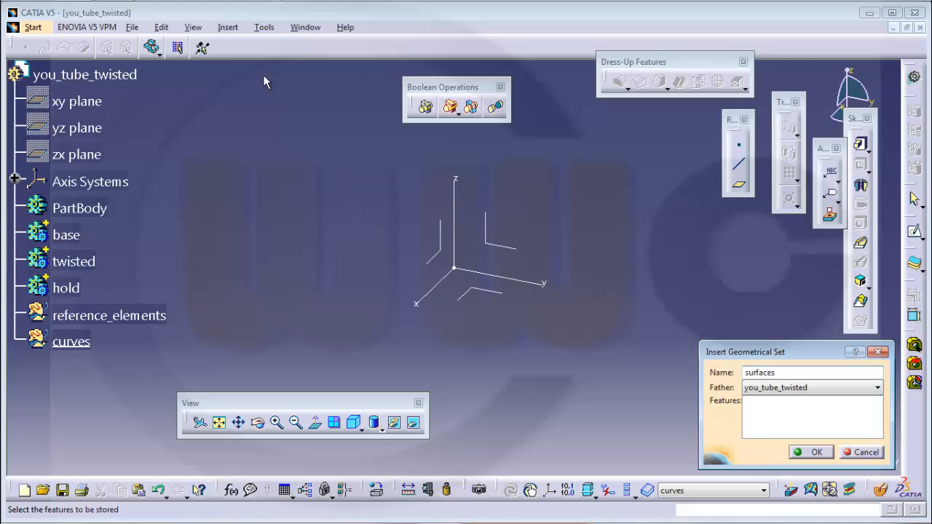
pyautogui.press('Return')
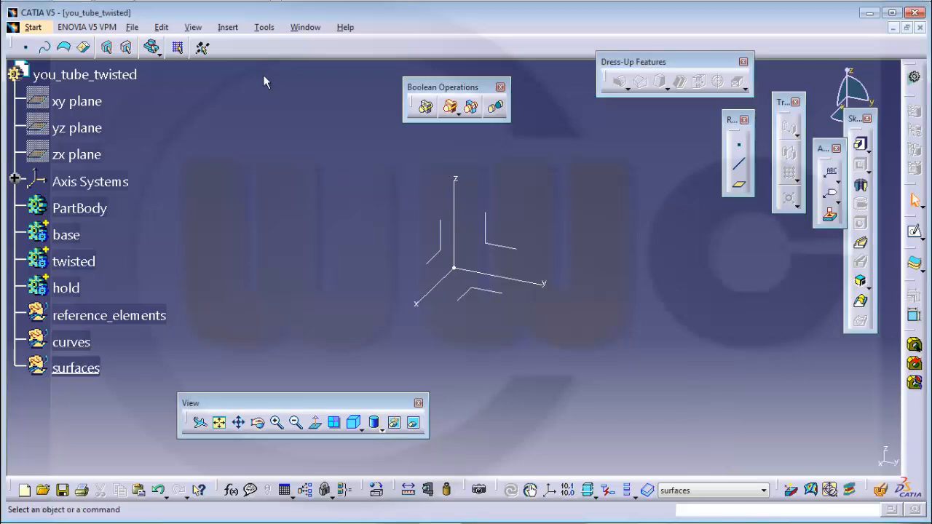
# - Insert one more body into the part and rename it sub_base
pyautogui.rightClick(76, 237)
pyautogui.click(226, 114)
pyautogui.click(229, 30)
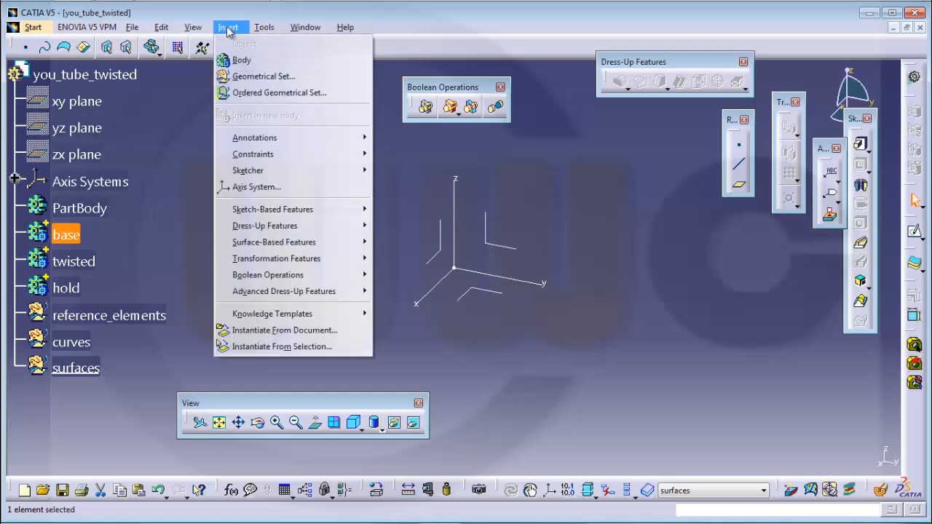
pyautogui.click(241, 60)
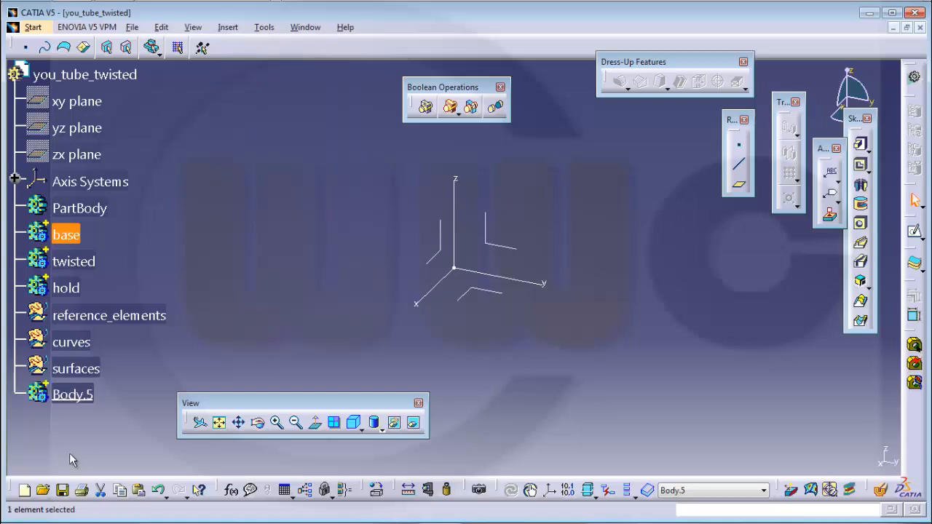
pyautogui.rightClick(77, 392)
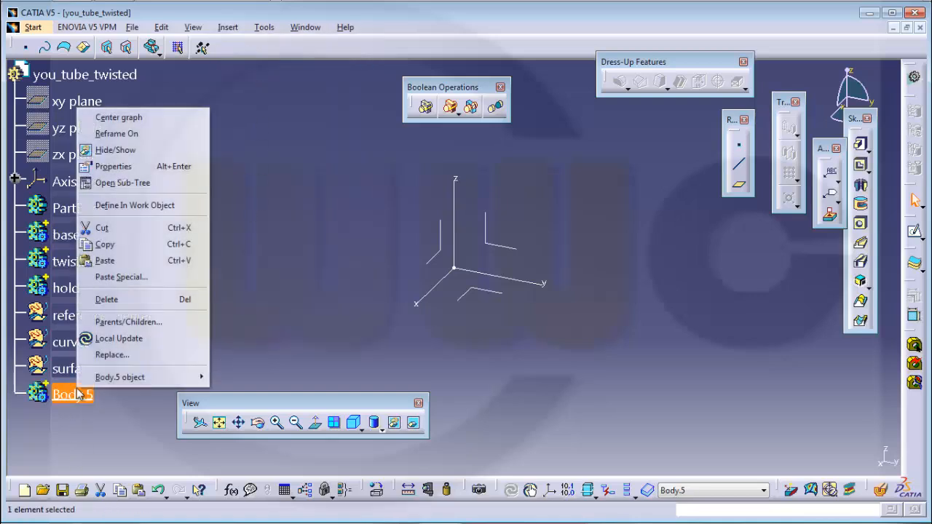
pyautogui.click(125, 167)
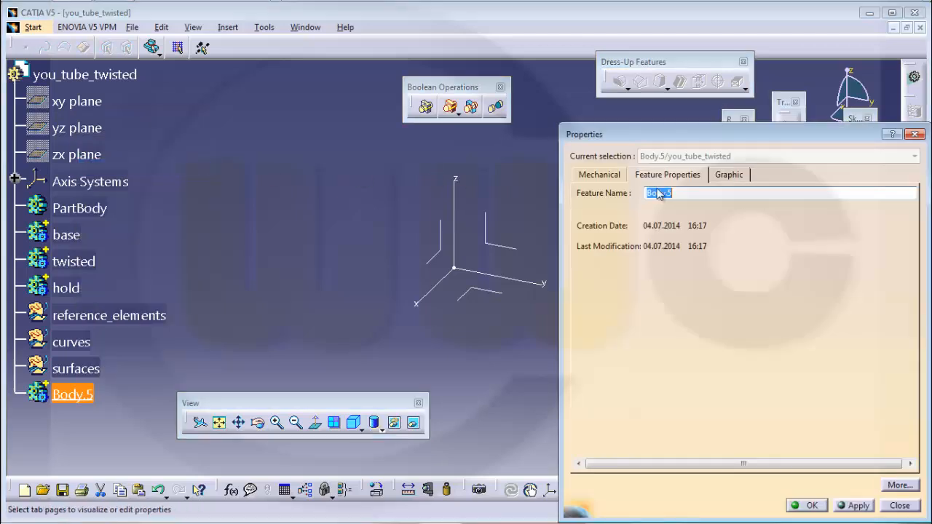
pyautogui.click(714, 193)
pyautogui.moveTo(714, 194); pyautogui.dragTo(603, 196)
pyautogui.write('sub_Bas')
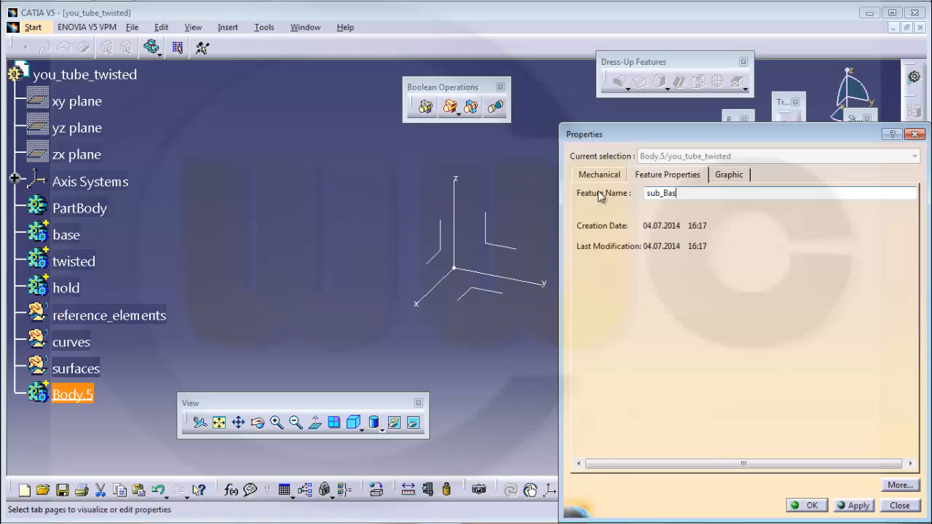
pyautogui.press('Return')
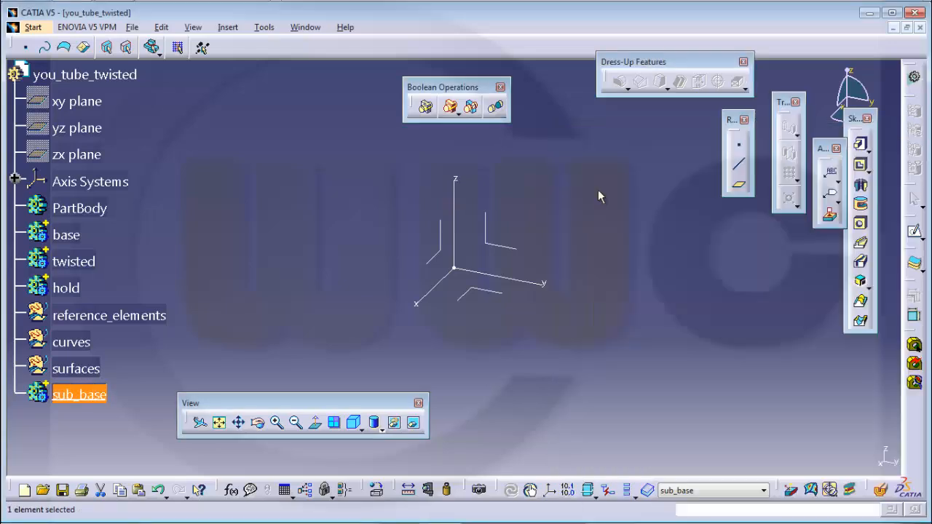
# - Reorder the part's children so that sub_base sits directly below base in the tree
pyautogui.click(249, 139)
pyautogui.rightClick(70, 83)
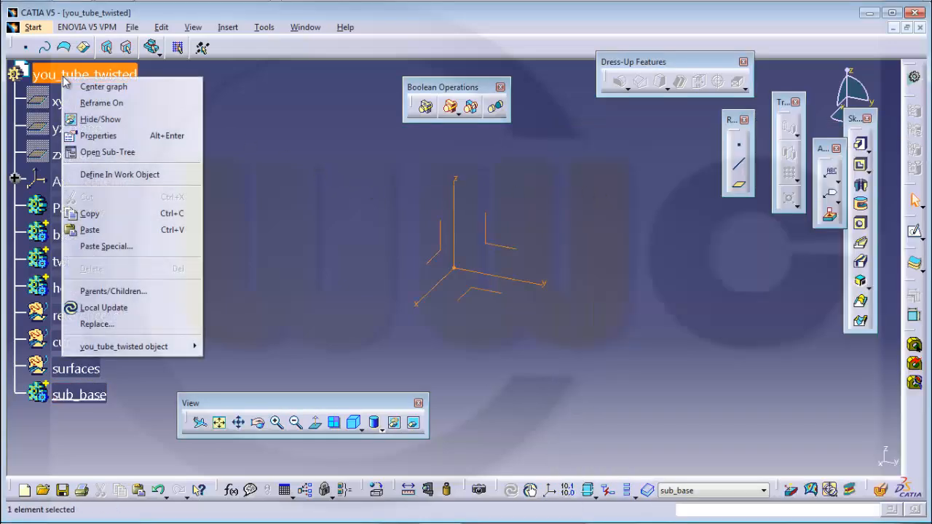
pyautogui.moveTo(175, 357)
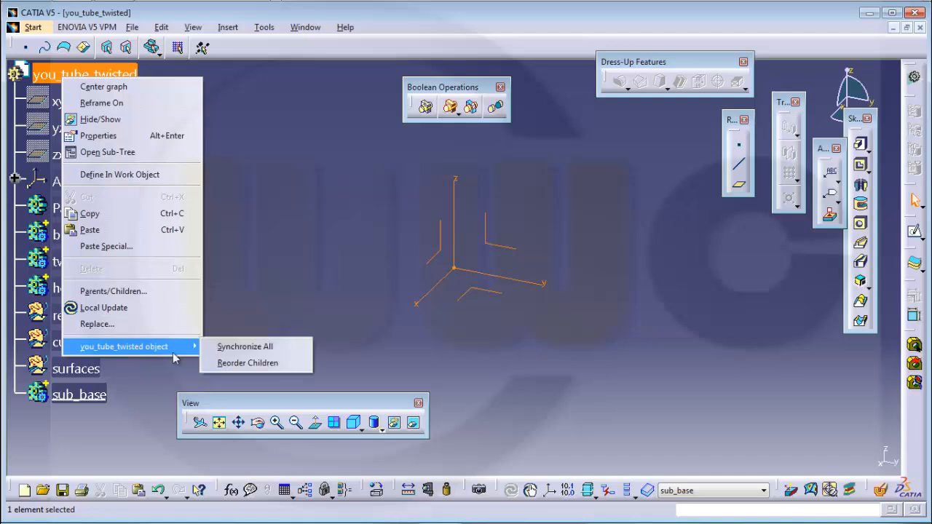
pyautogui.click(221, 363)
pyautogui.click(822, 485)
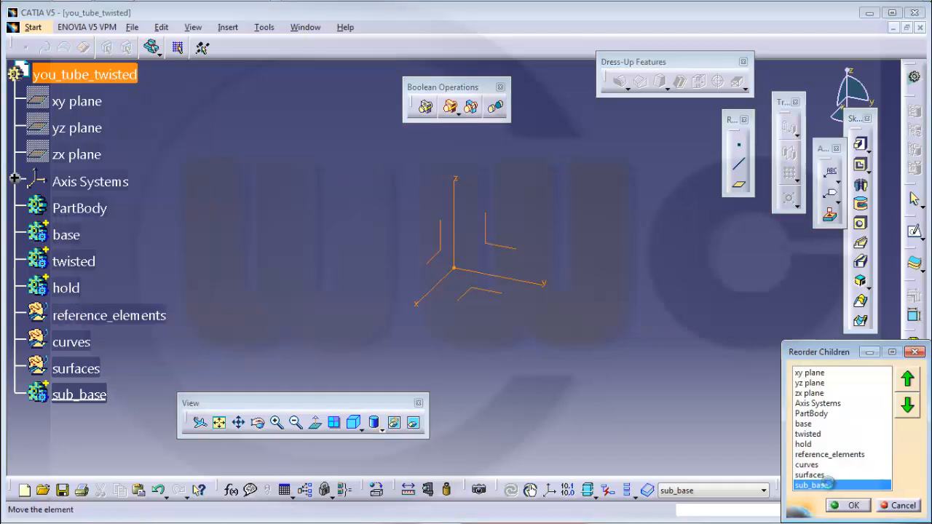
pyautogui.click(911, 386)
pyautogui.click(908, 379)
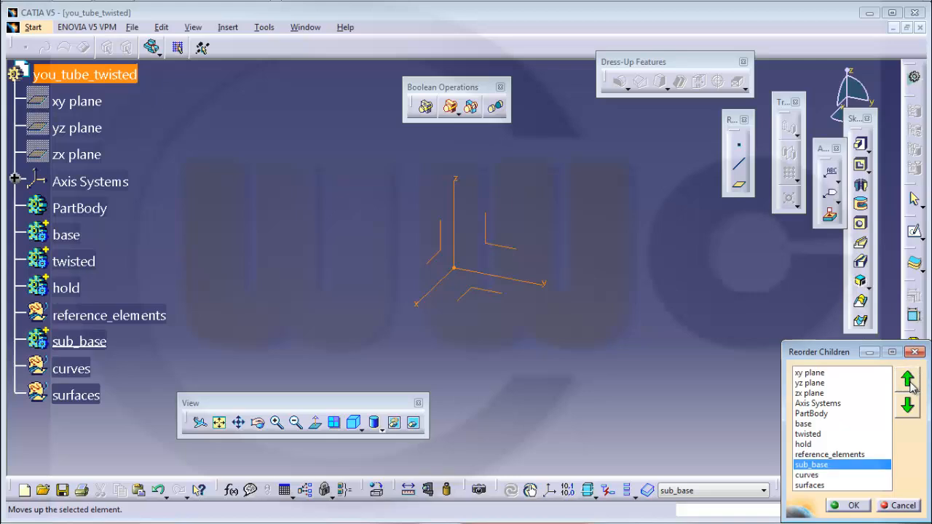
pyautogui.click(908, 380)
pyautogui.click(908, 380)
pyautogui.click(908, 380)
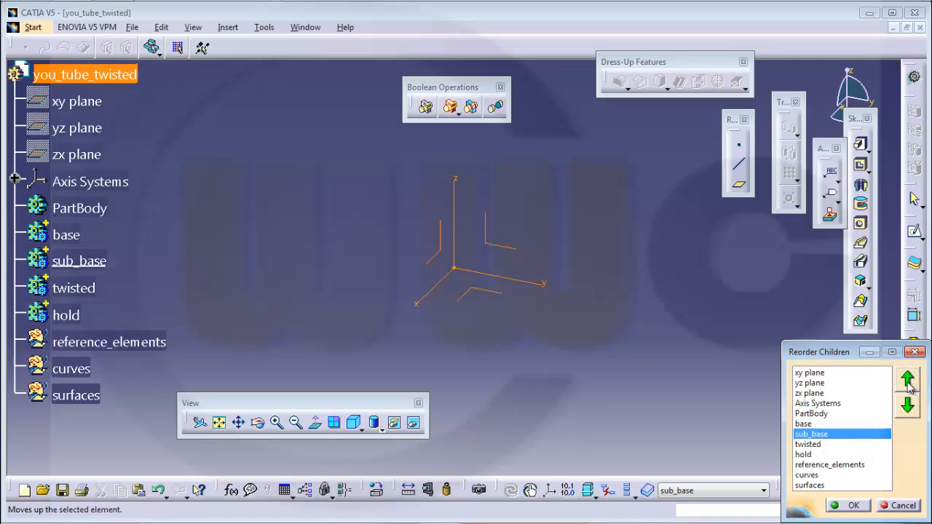
pyautogui.click(847, 506)
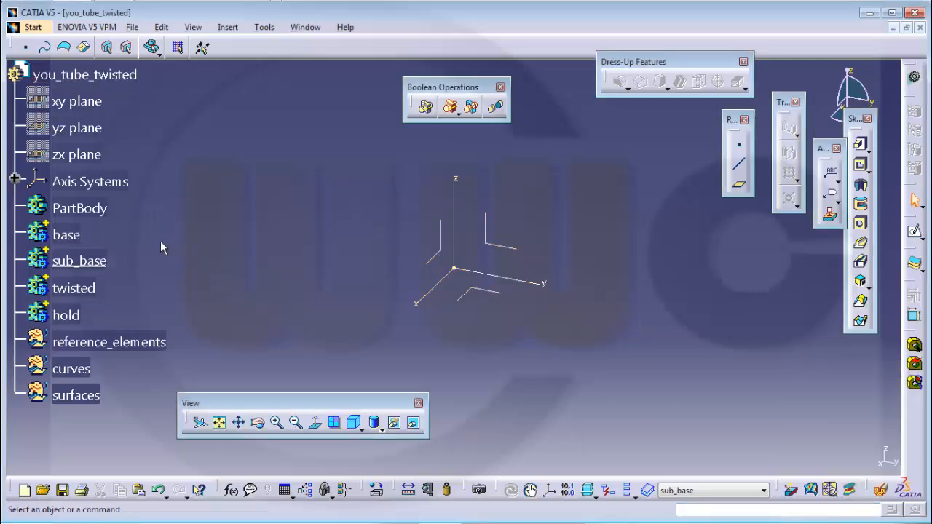
# - Define the reference_elements geometrical set as the in-work object
pyautogui.rightClick(132, 342)
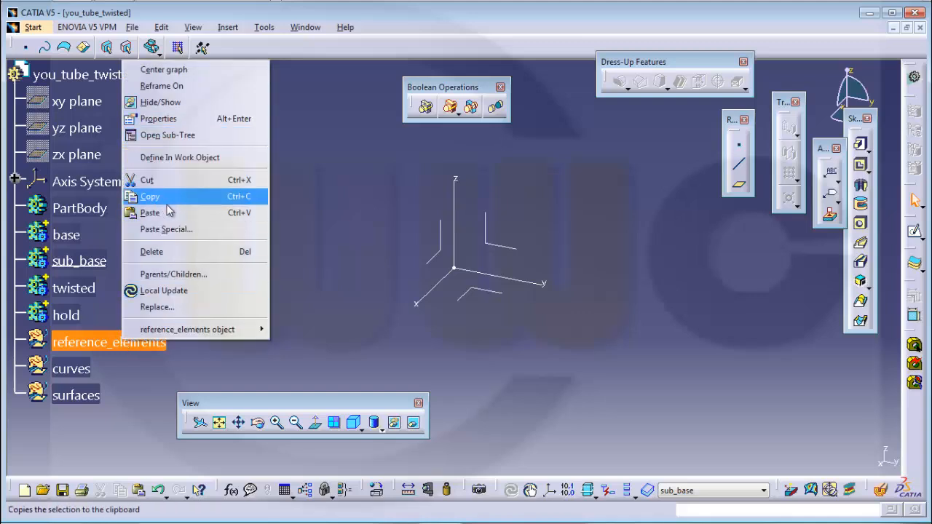
pyautogui.click(182, 158)
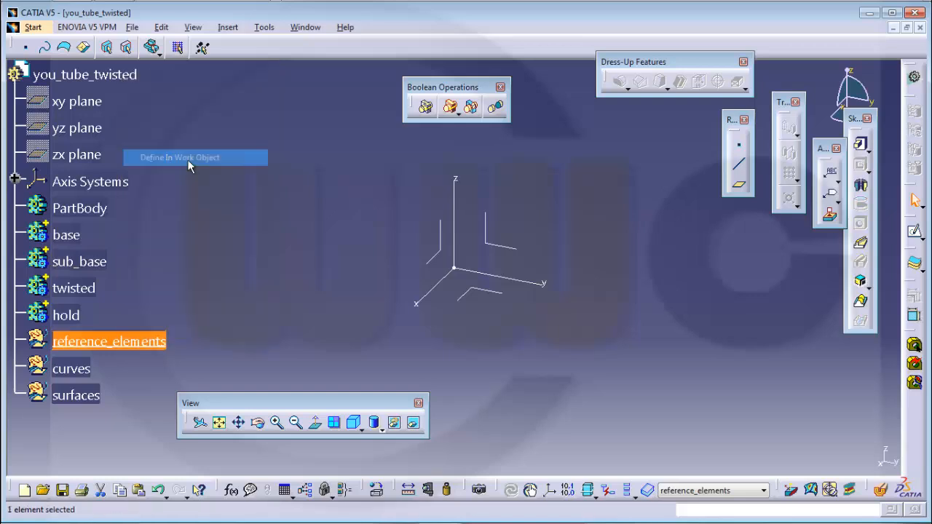
# - Create a reference point by coordinates at X 0 mm, Y 106 mm, Z 24 mm
pyautogui.click(604, 273)
pyautogui.middleClick(600, 284)
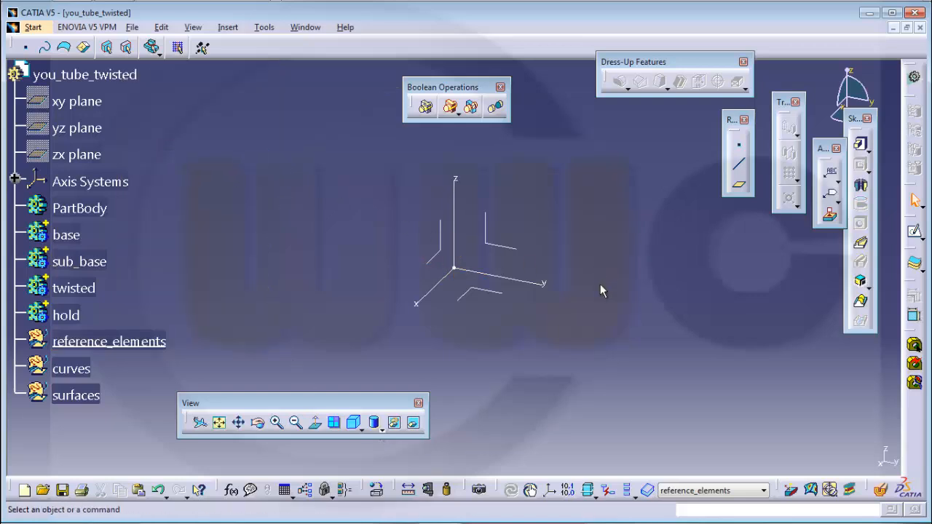
pyautogui.click(739, 144)
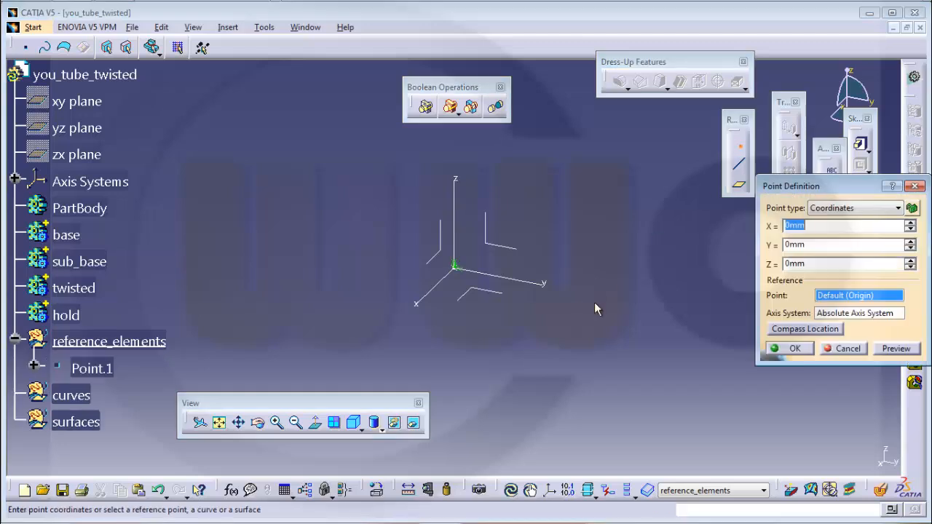
pyautogui.click(912, 208)
pyautogui.click(819, 246)
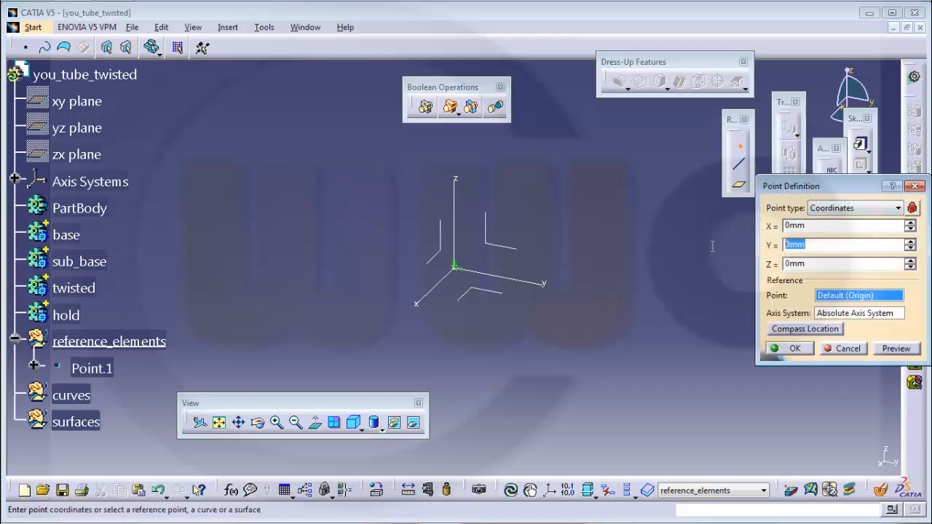
pyautogui.write('106')
pyautogui.click(830, 265)
pyautogui.write('24')
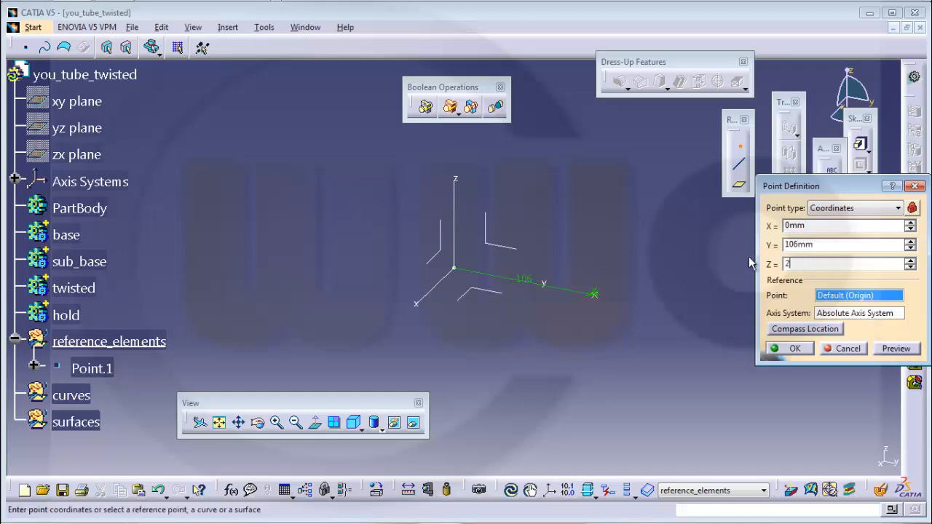
pyautogui.click(794, 350)
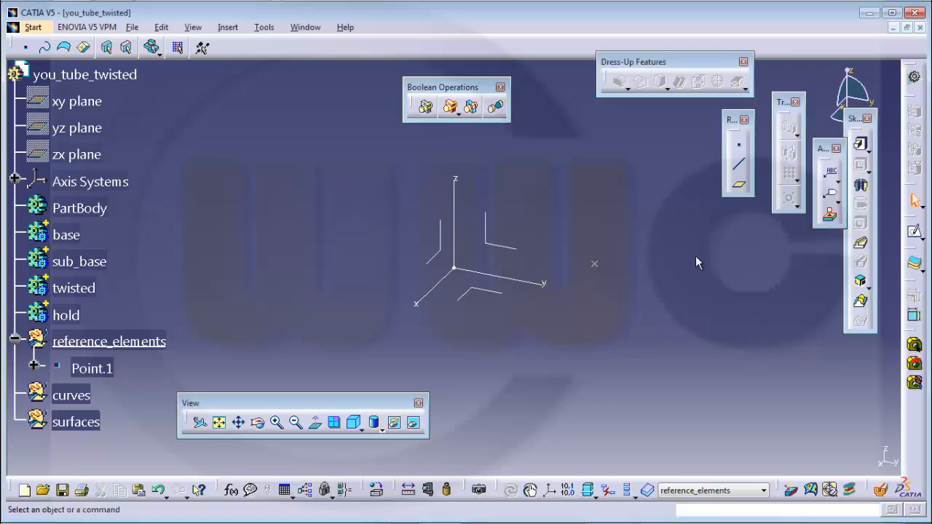
# - Start an Angle/Normal to curve line using the X axis as curve, the ZX plane as support and the new point as start
pyautogui.moveTo(612, 298); pyautogui.dragTo(583, 283, button='middle')
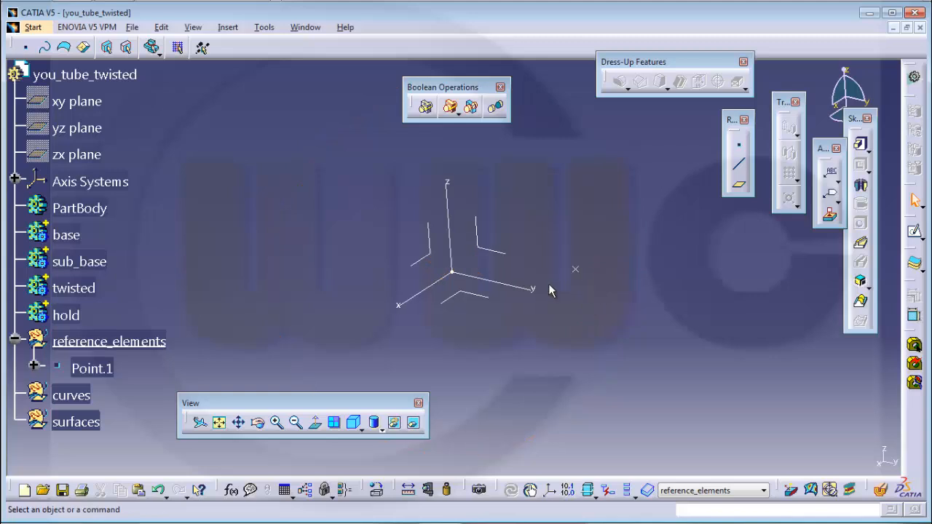
pyautogui.click(739, 163)
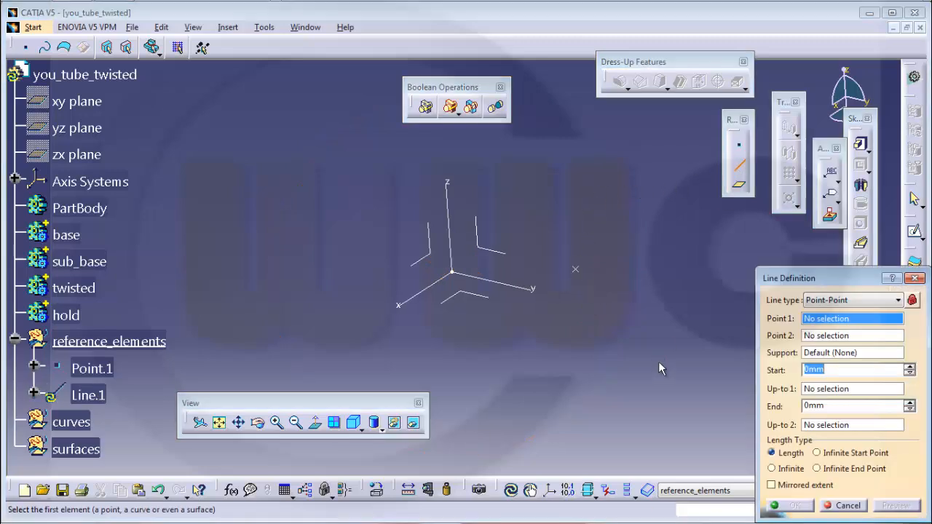
pyautogui.click(899, 300)
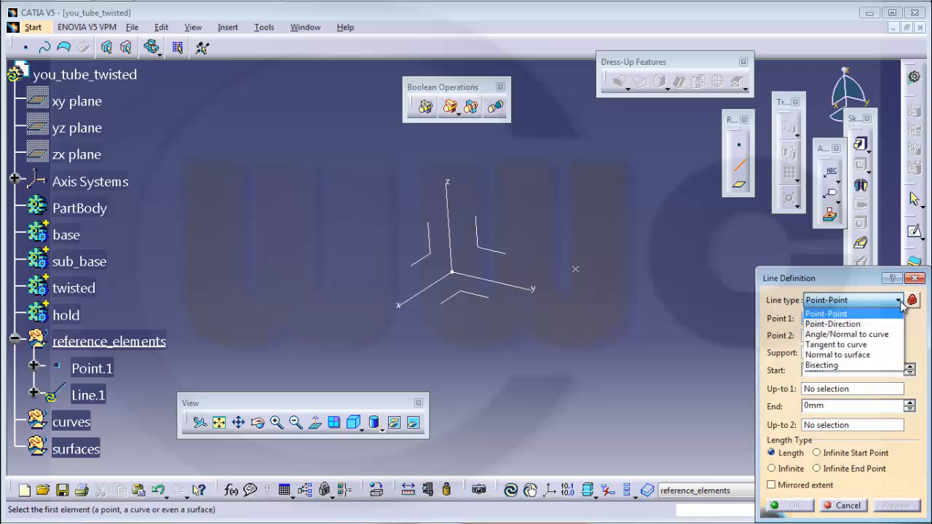
pyautogui.click(873, 329)
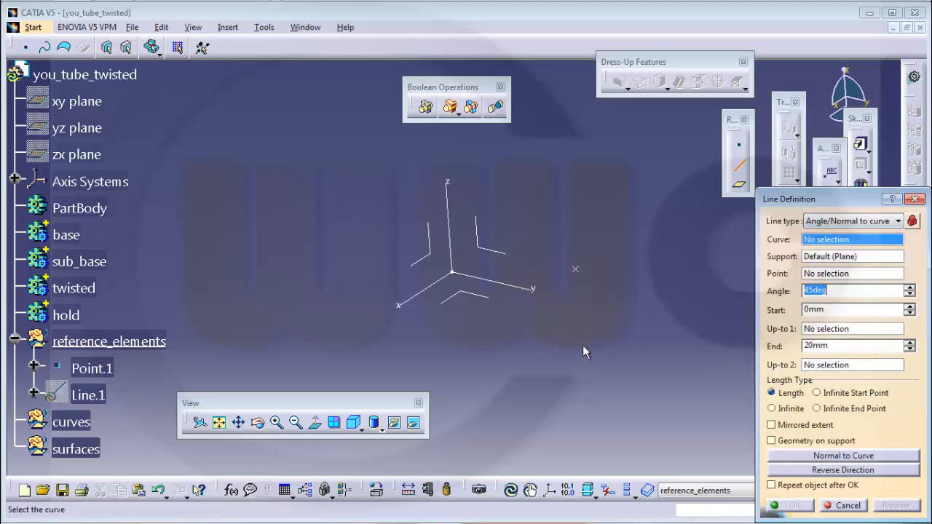
pyautogui.click(432, 286)
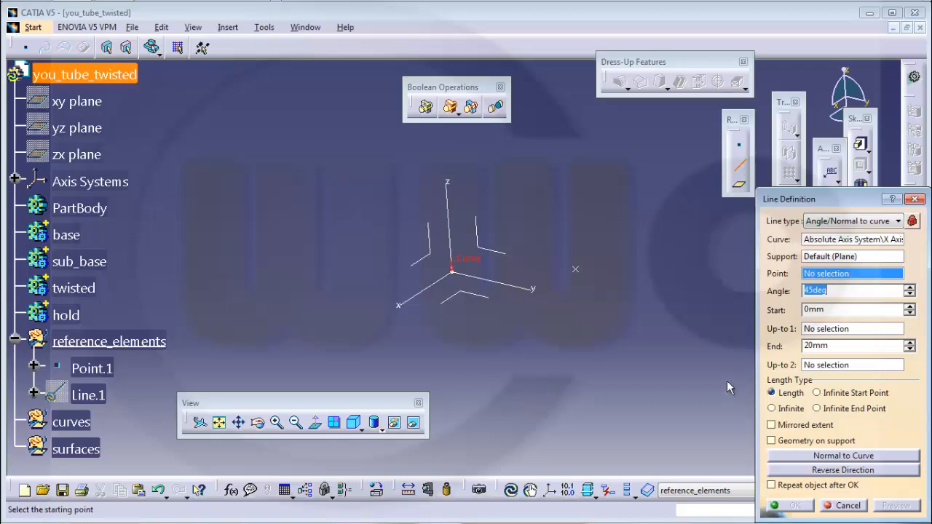
pyautogui.click(818, 257)
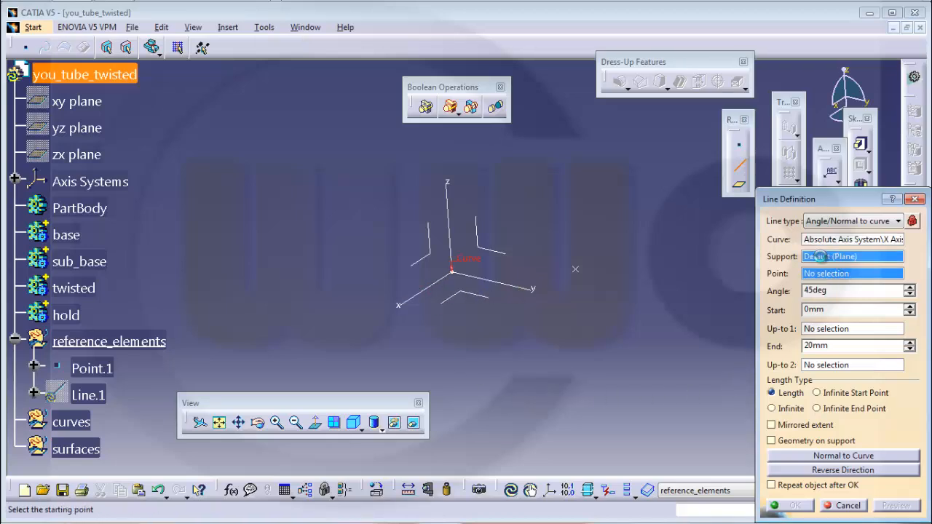
pyautogui.click(438, 256)
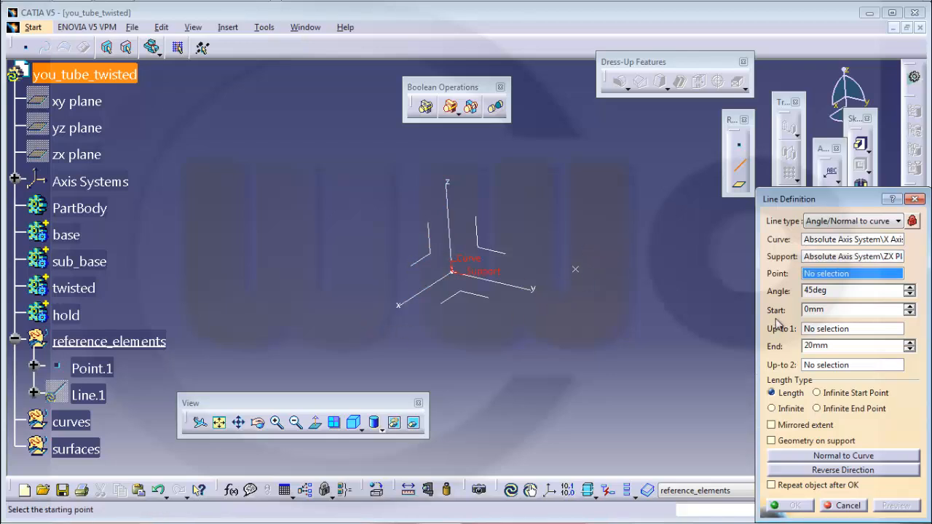
pyautogui.click(576, 270)
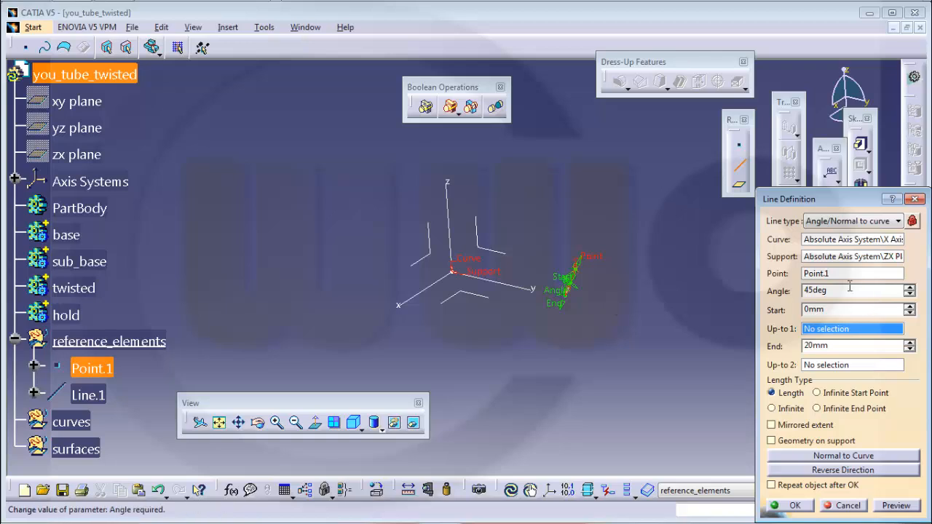
# - Set the line's angle to 3 degrees with mirrored extent and an end length of 28/2 mm, and create it
pyautogui.doubleClick(845, 287)
pyautogui.write('3')
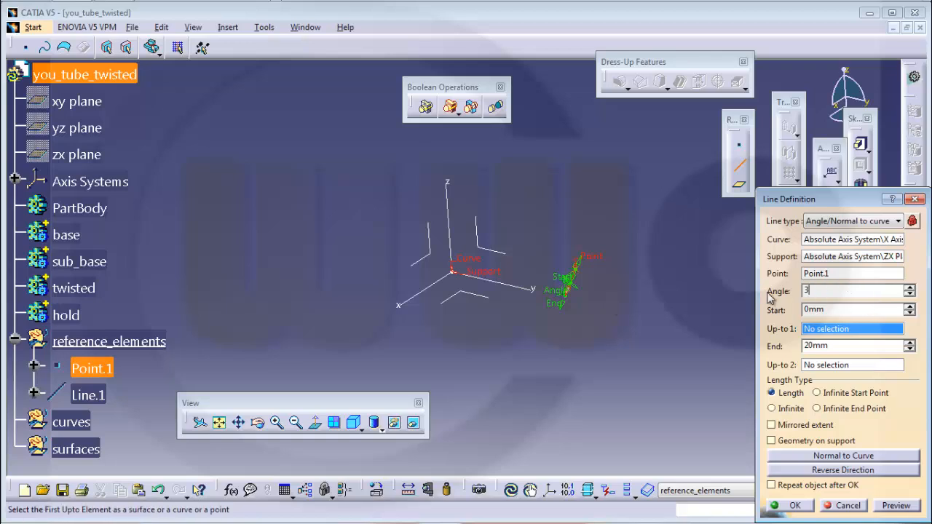
pyautogui.press('Tab')
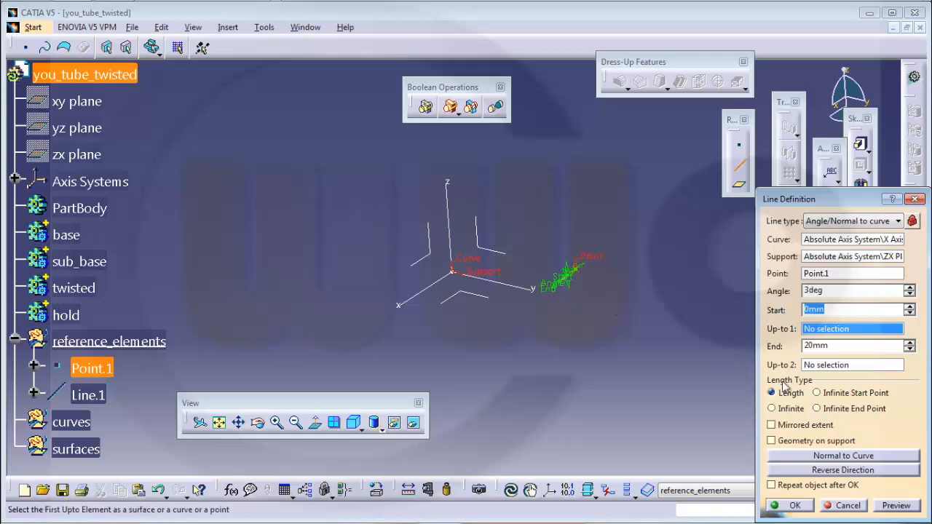
pyautogui.click(771, 425)
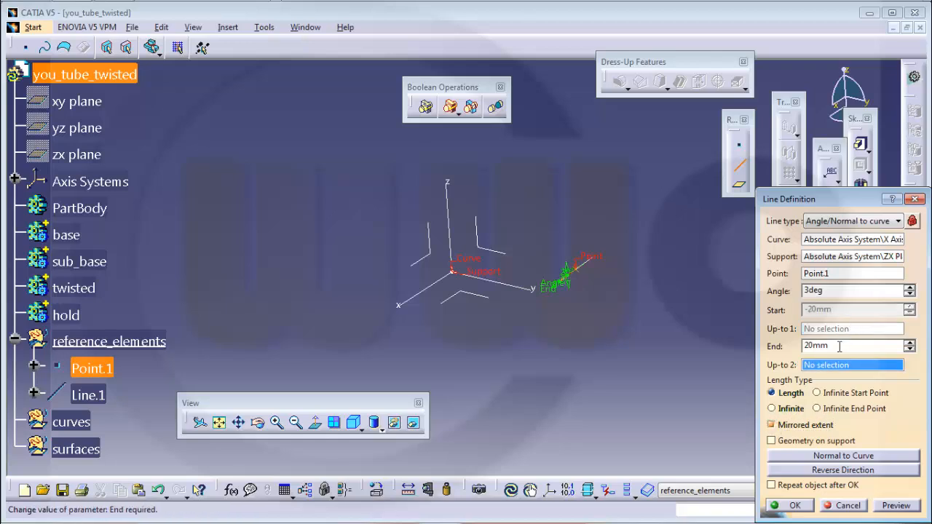
pyautogui.doubleClick(815, 345)
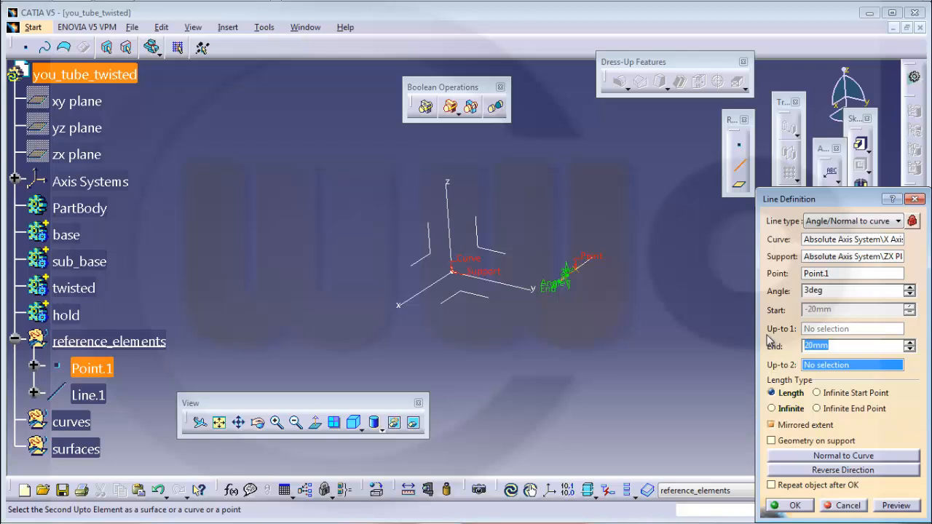
pyautogui.write('28/2')
pyautogui.press('Return')
# - Create a reference plane normal to the angled line, passing through the reference point
pyautogui.moveTo(551, 275); pyautogui.dragTo(502, 282, button='middle')
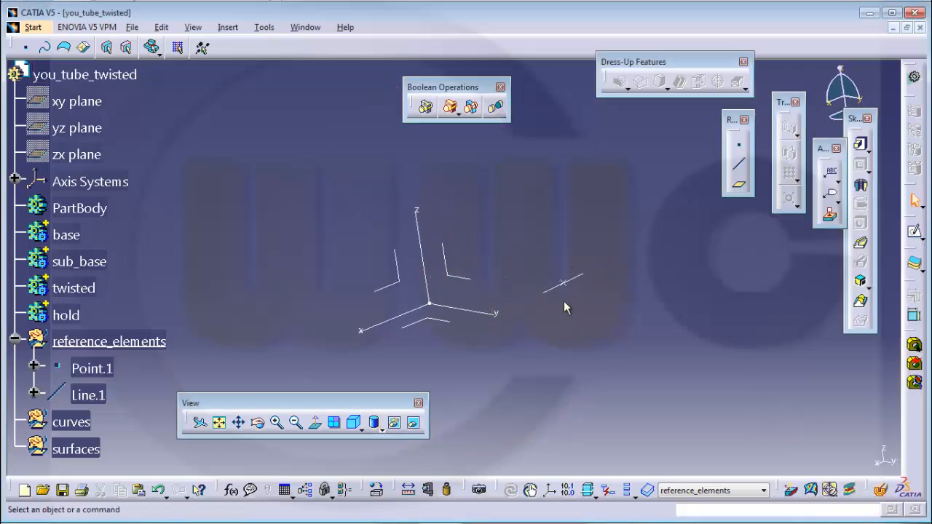
pyautogui.moveTo(518, 313); pyautogui.dragTo(608, 286, button='middle')
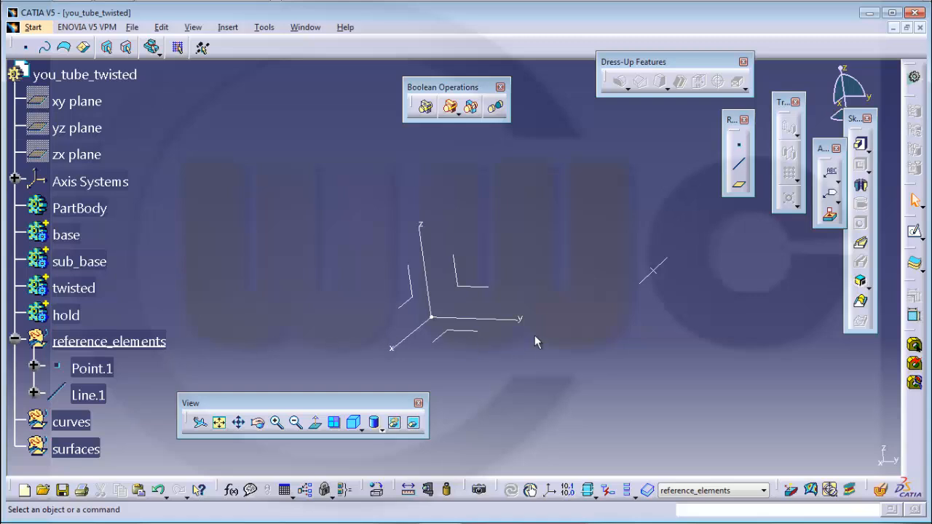
pyautogui.moveTo(582, 321); pyautogui.dragTo(670, 326, button='middle')
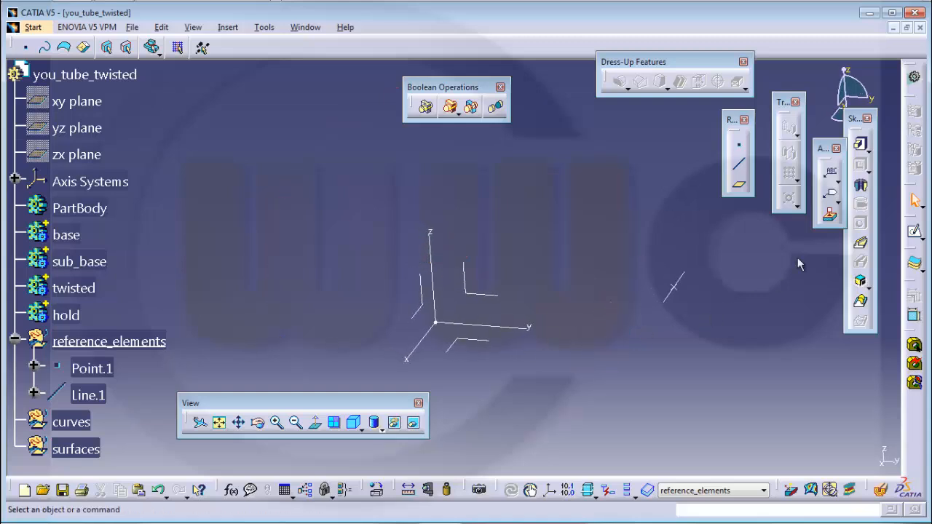
pyautogui.click(915, 231)
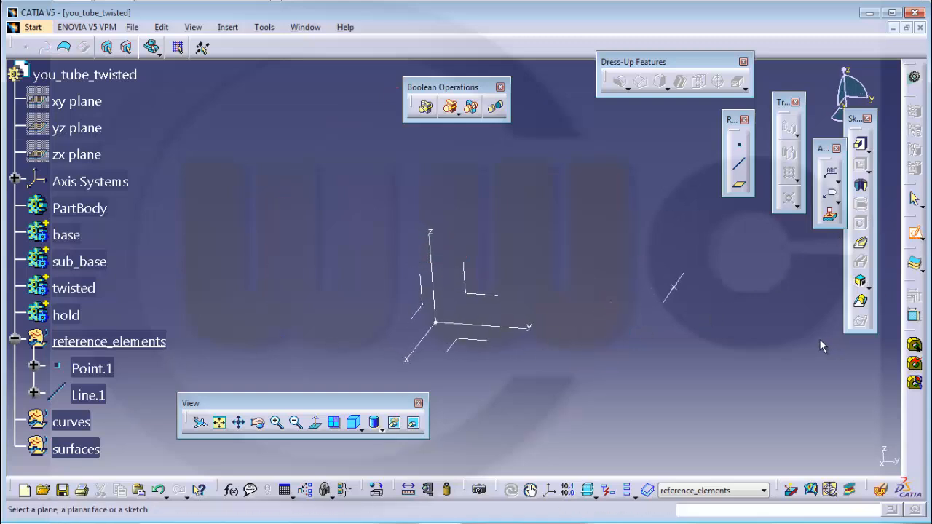
pyautogui.click(739, 184)
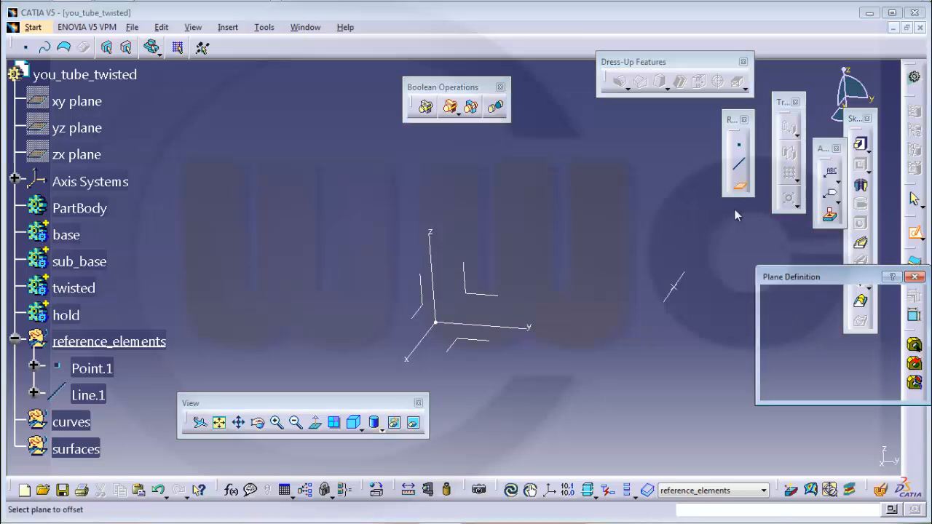
pyautogui.click(898, 299)
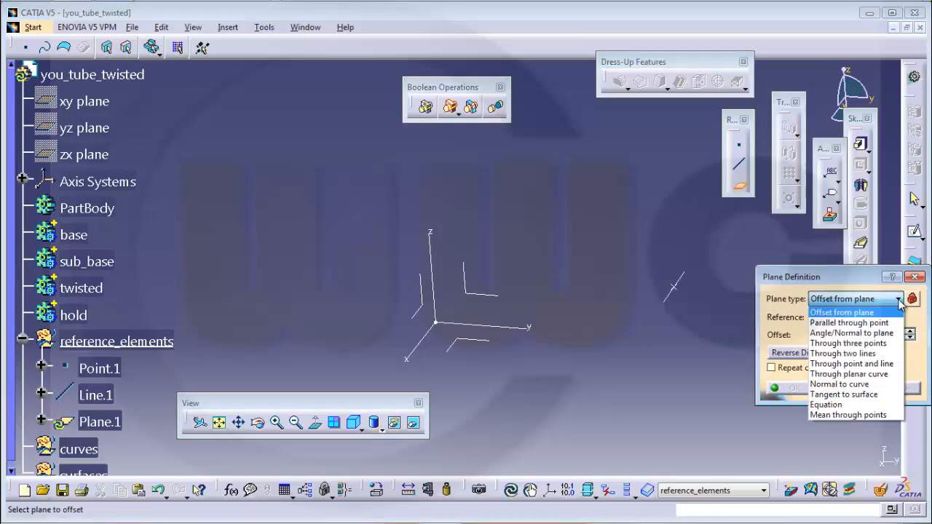
pyautogui.click(859, 384)
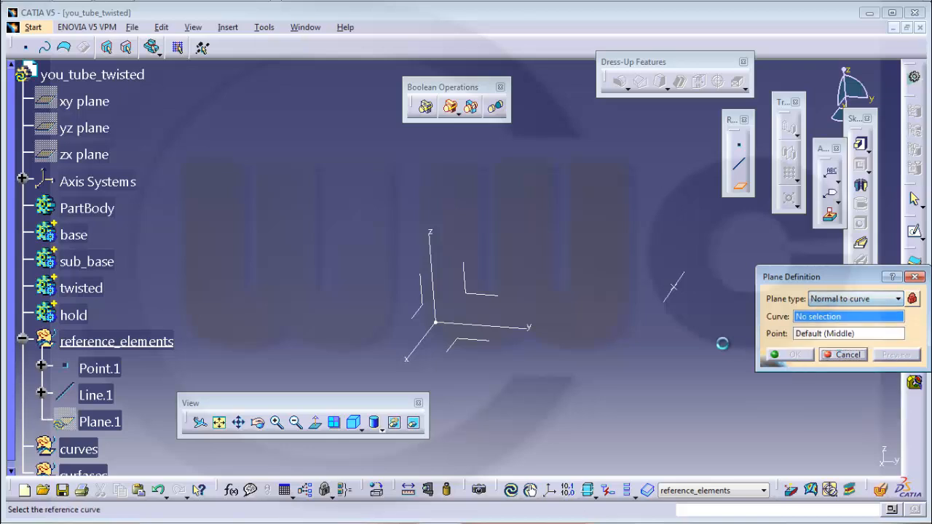
pyautogui.click(671, 305)
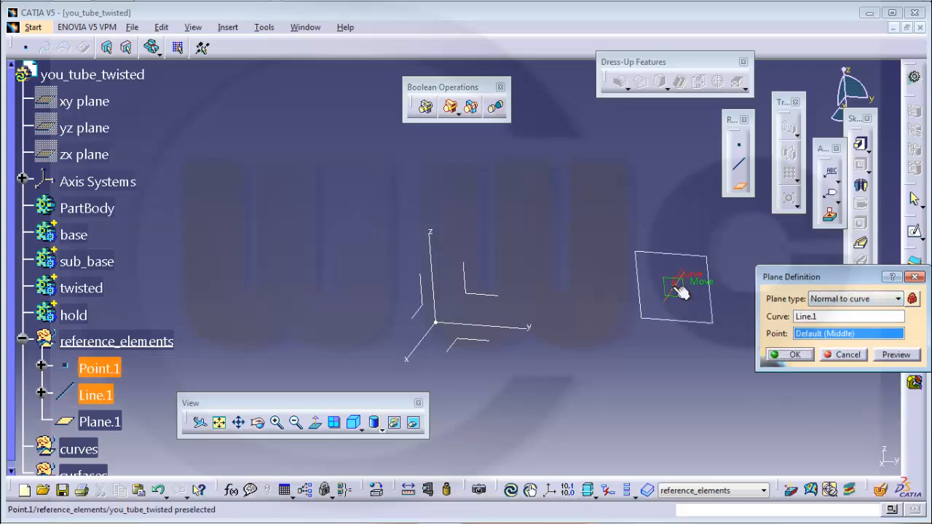
pyautogui.click(679, 292)
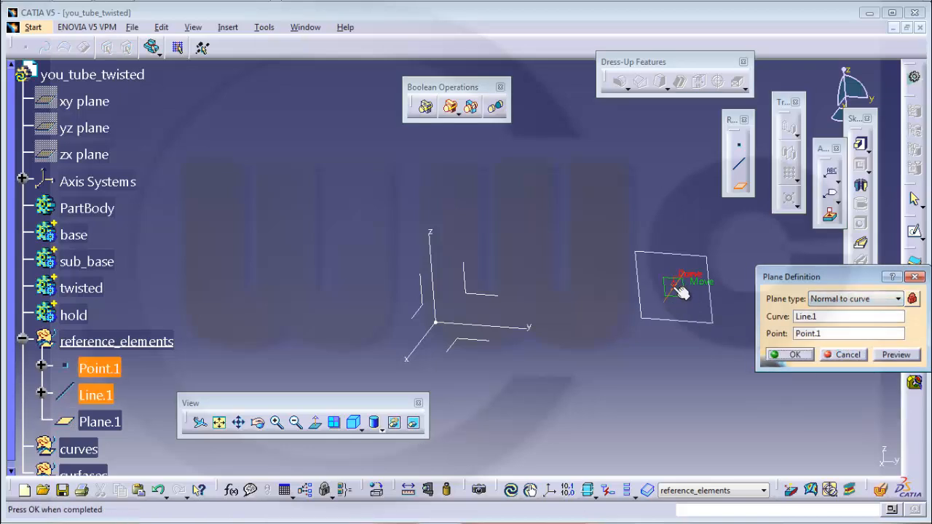
pyautogui.click(786, 355)
# - Create a reference plane offset 91 mm from the ZX plane
pyautogui.moveTo(526, 327)
pyautogui.mouseDown(button='middle')
pyautogui.moveTo(453, 208)
pyautogui.moveTo(443, 301)
pyautogui.mouseUp(button='middle')
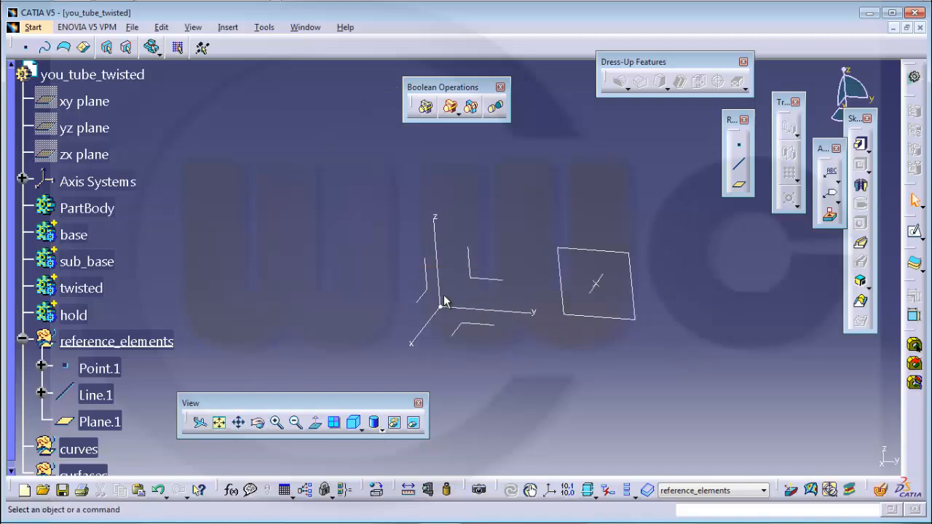
pyautogui.moveTo(488, 263); pyautogui.dragTo(535, 249, button='middle')
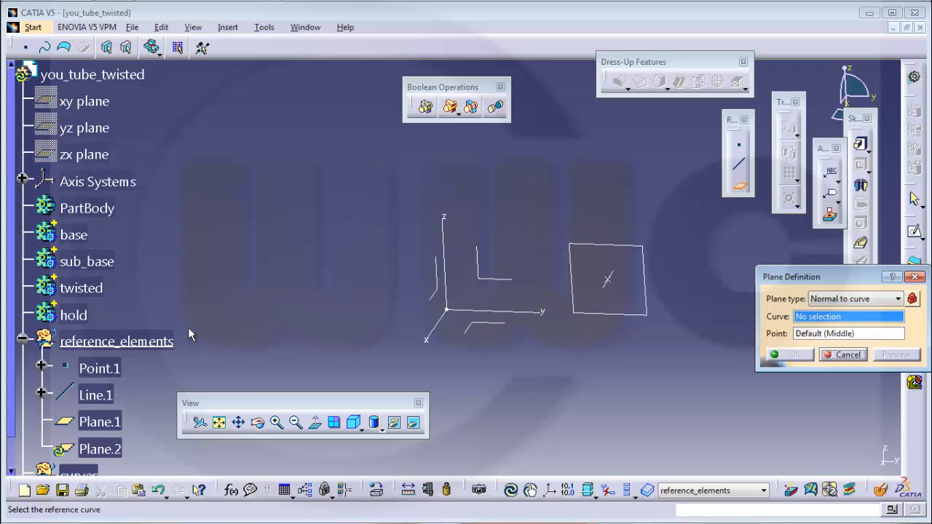
pyautogui.click(899, 299)
pyautogui.click(839, 313)
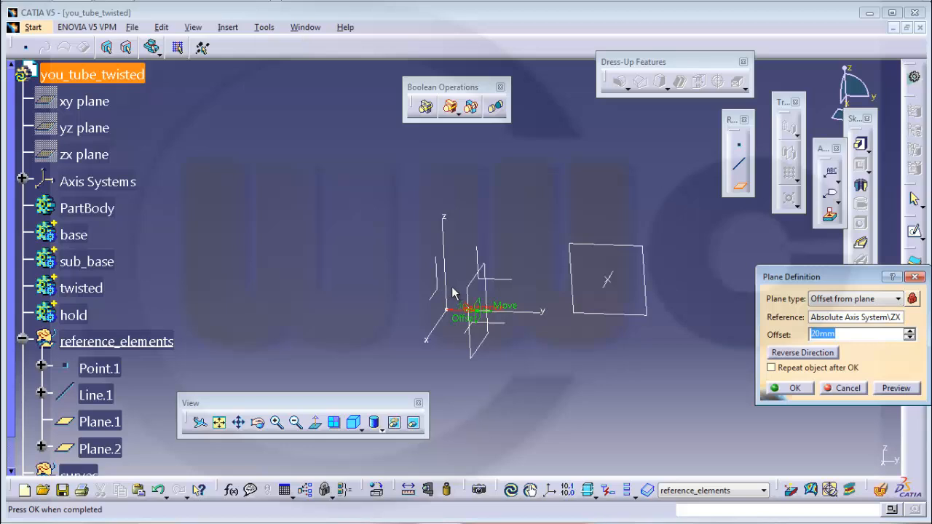
pyautogui.write('91')
pyautogui.press('Return')
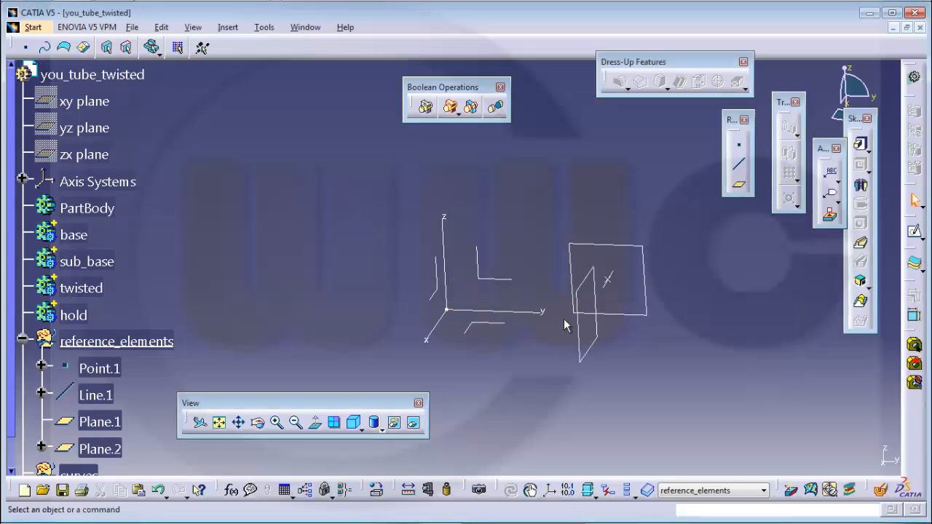
# - Create another reference plane offset 20 mm from the ZX plane
pyautogui.moveTo(564, 326); pyautogui.dragTo(455, 284, button='middle')
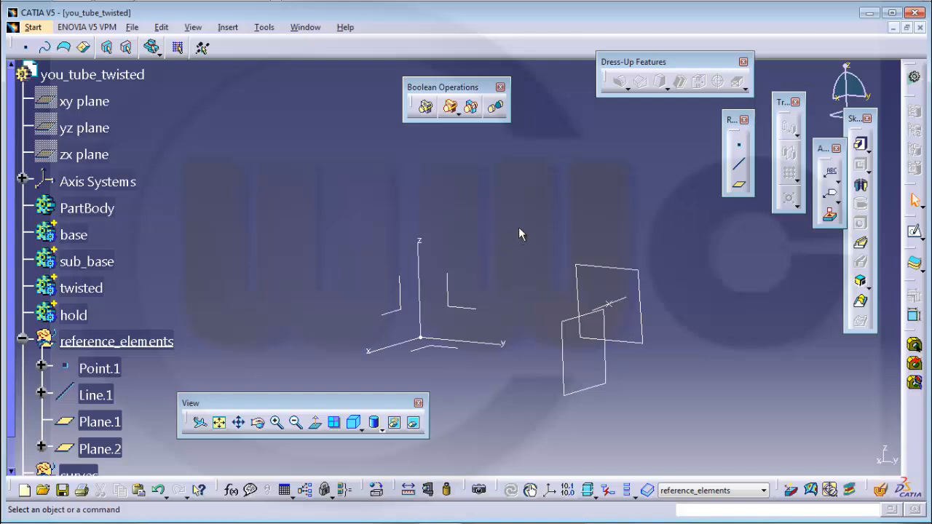
pyautogui.click(739, 191)
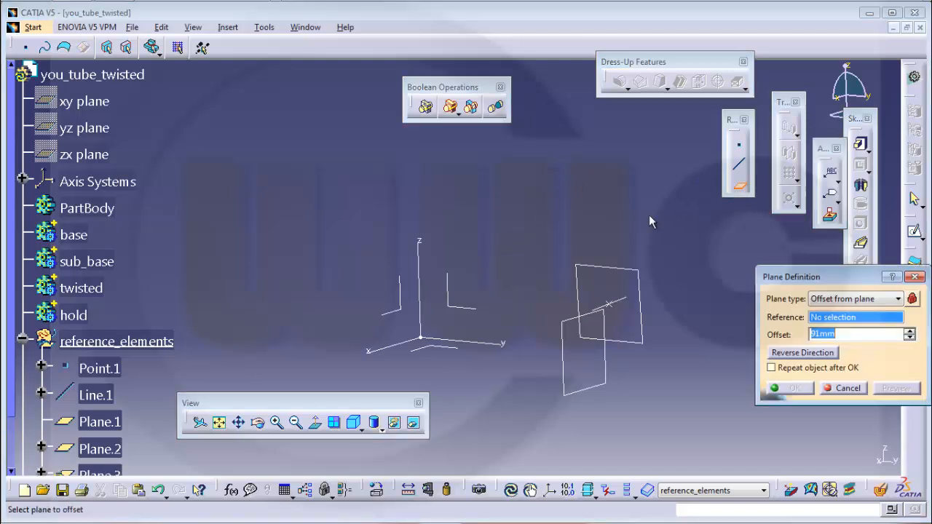
pyautogui.click(394, 315)
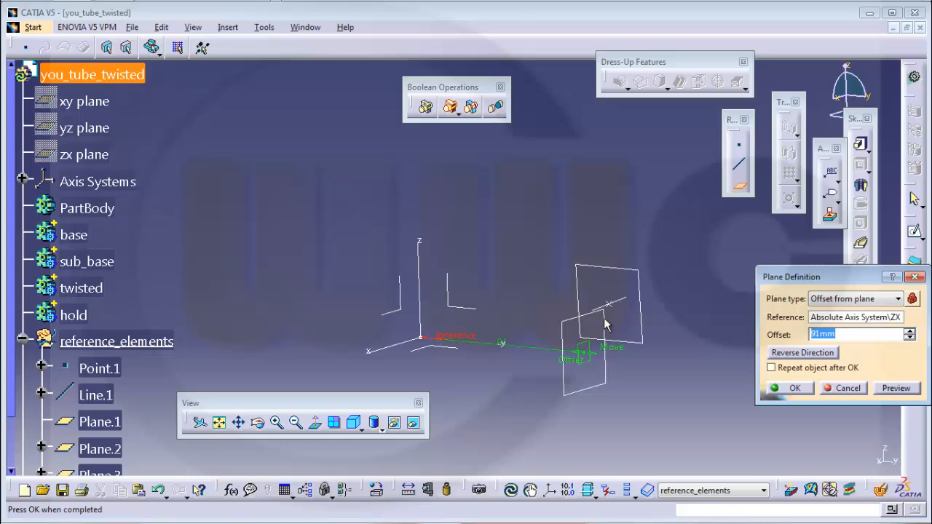
pyautogui.write('20')
pyautogui.press('Return')
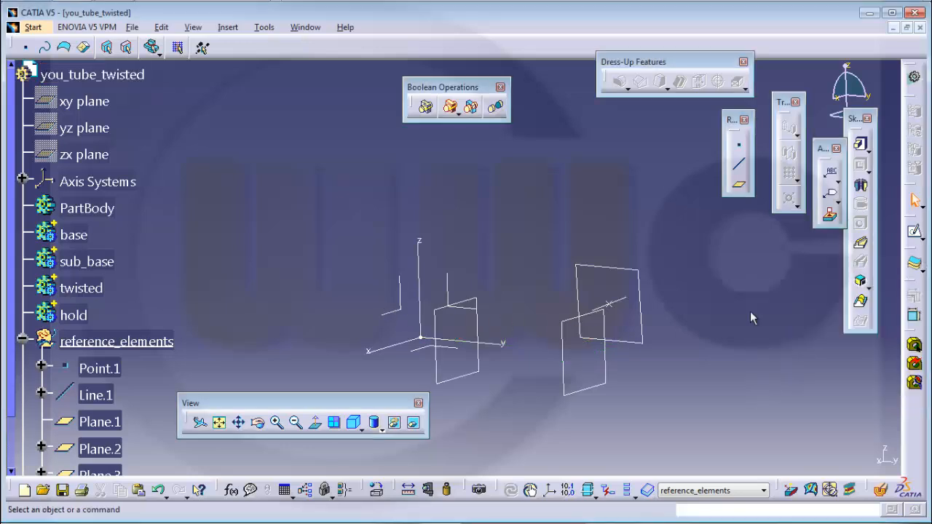
pyautogui.moveTo(459, 248); pyautogui.dragTo(509, 367, button='middle')
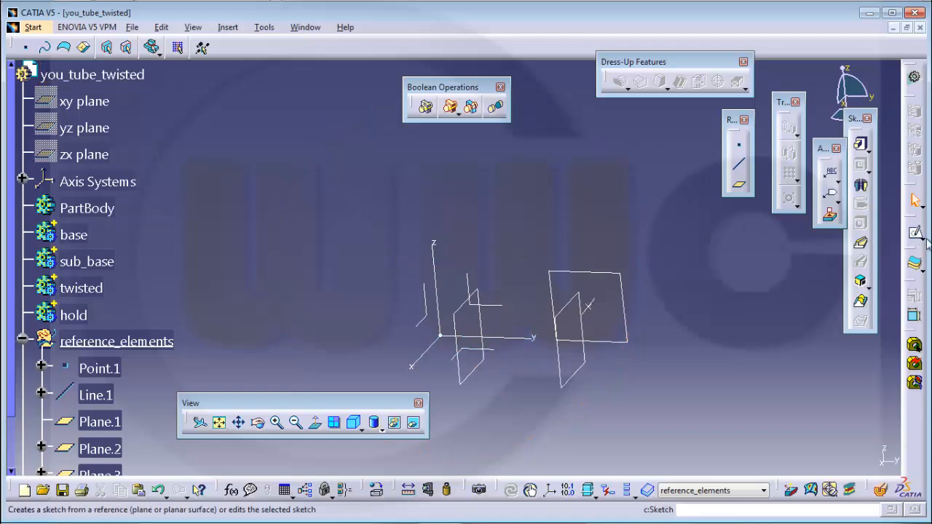
# - Collapse the reference_elements set and make the base body the in-work object
pyautogui.click(23, 339)
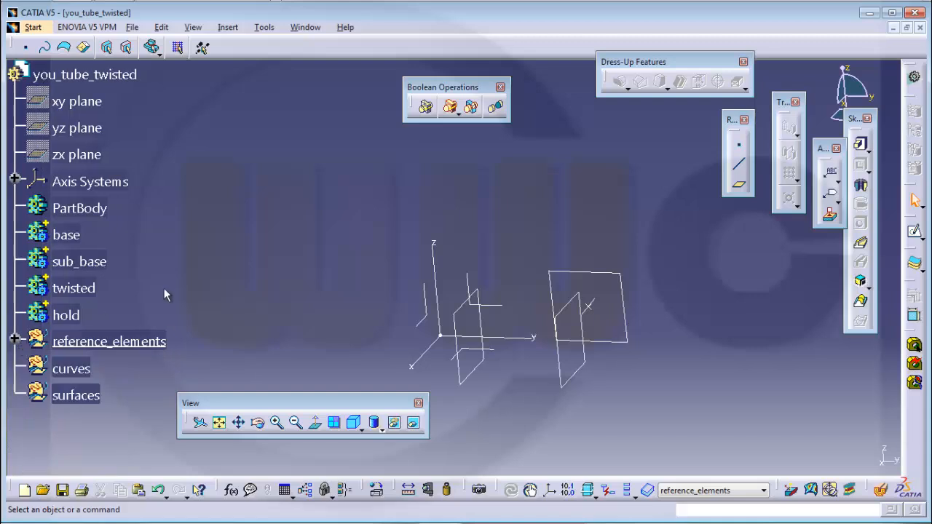
pyautogui.rightClick(69, 235)
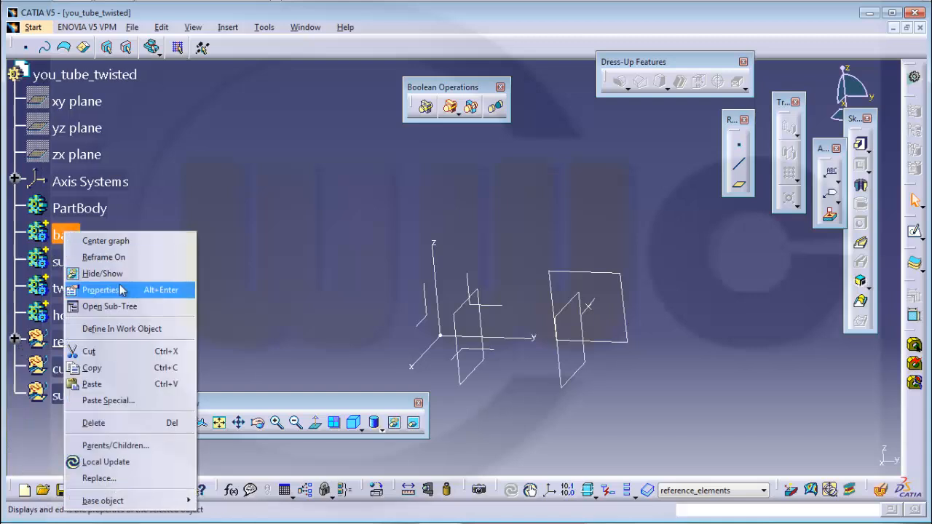
pyautogui.click(116, 329)
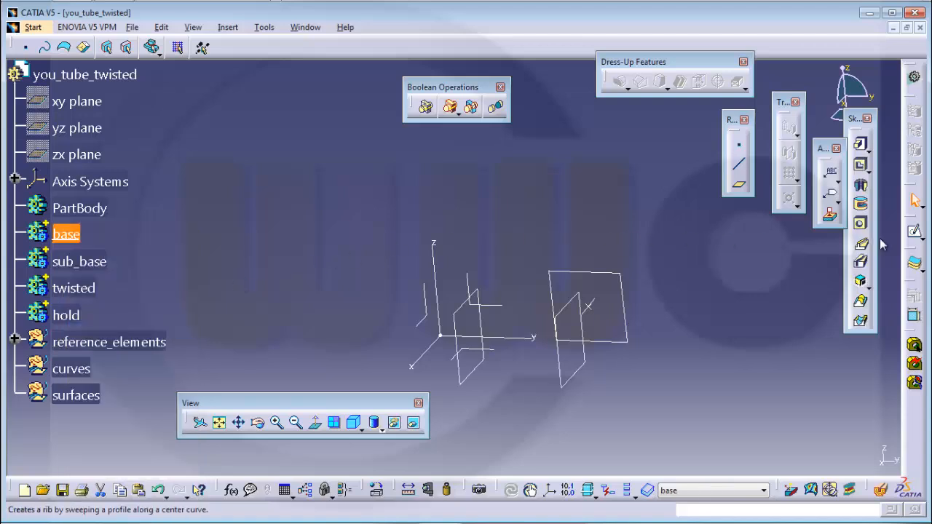
# - Open a positioned sketch on the XY plane with its axes swapped and V reversed, and hide the sketch's H and V axes
pyautogui.click(921, 238)
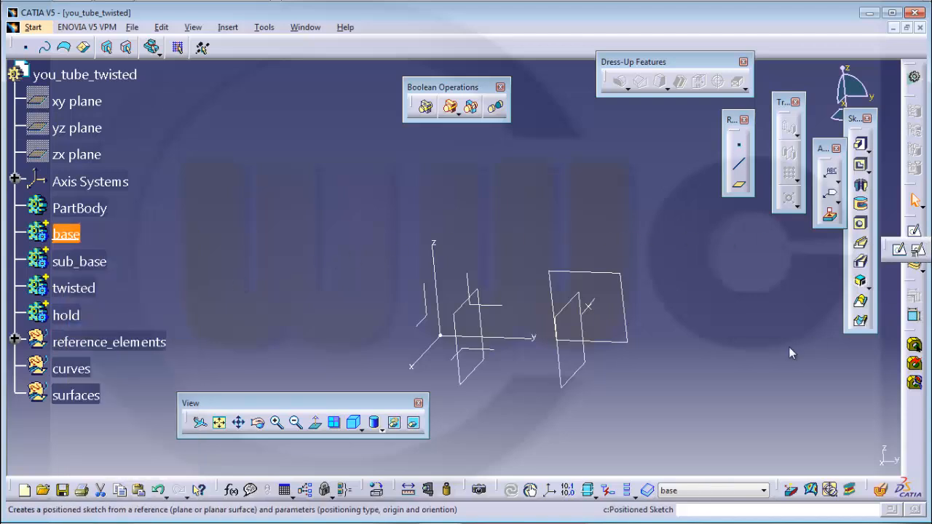
pyautogui.click(919, 251)
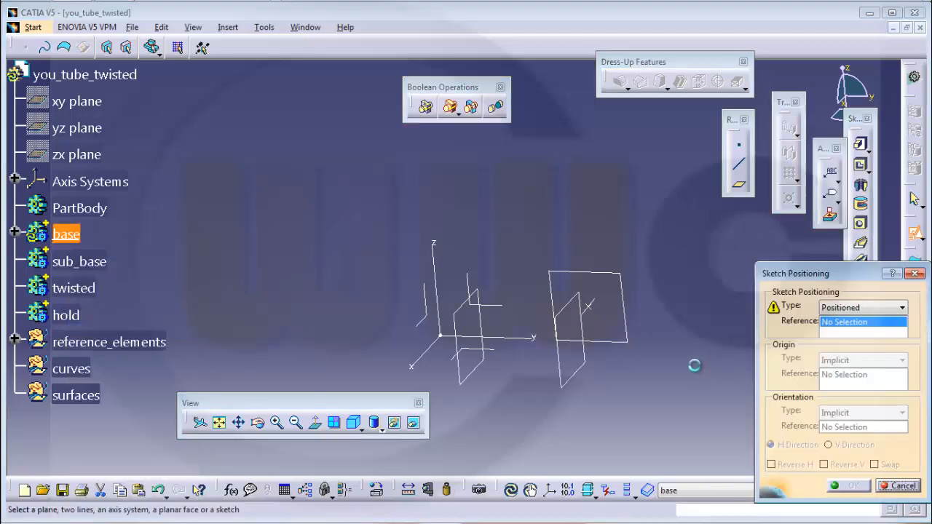
pyautogui.click(482, 352)
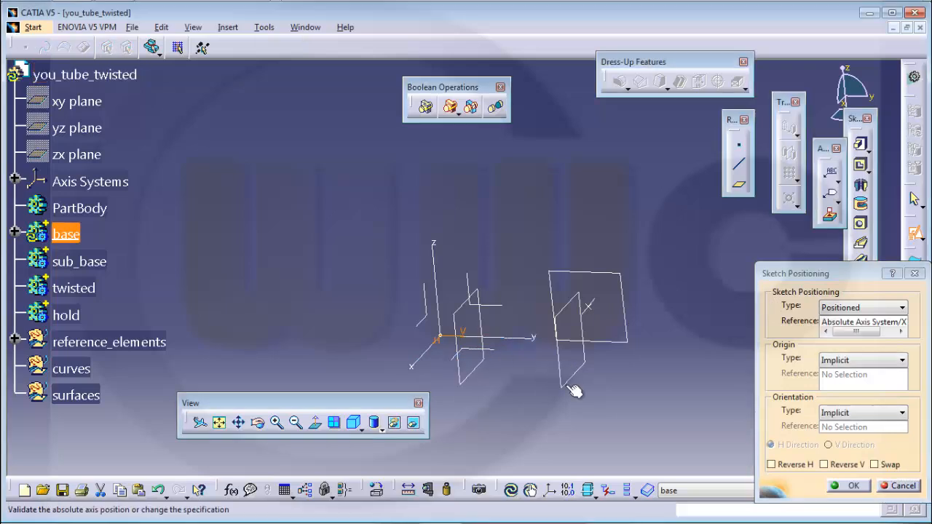
pyautogui.click(874, 464)
pyautogui.click(823, 465)
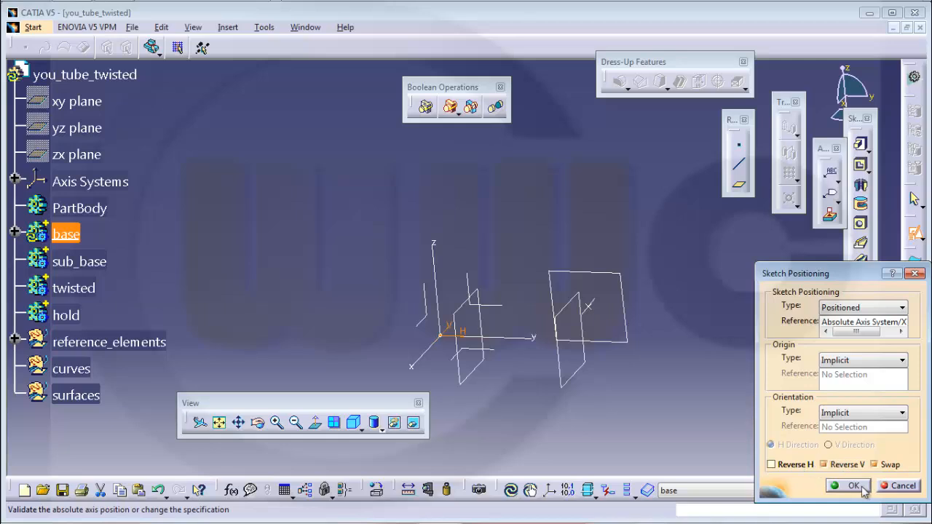
pyautogui.click(863, 492)
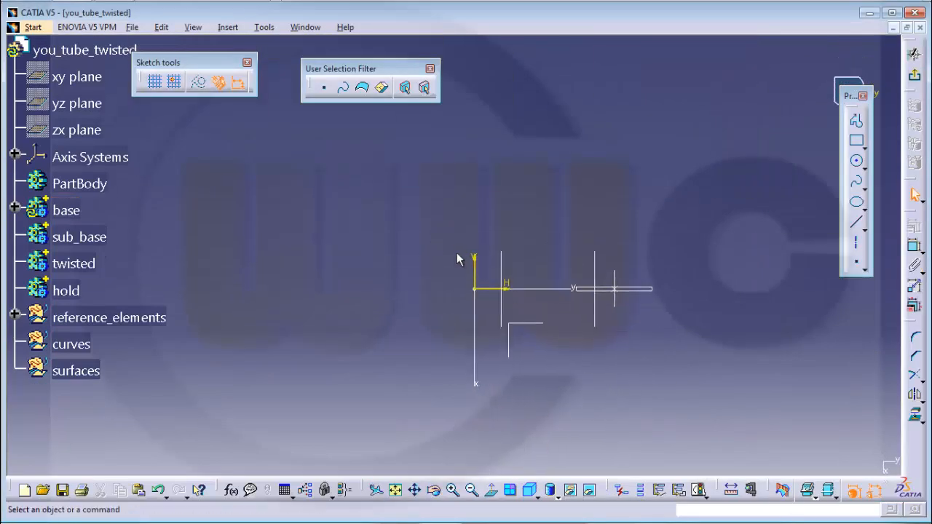
pyautogui.moveTo(423, 235); pyautogui.dragTo(546, 333)
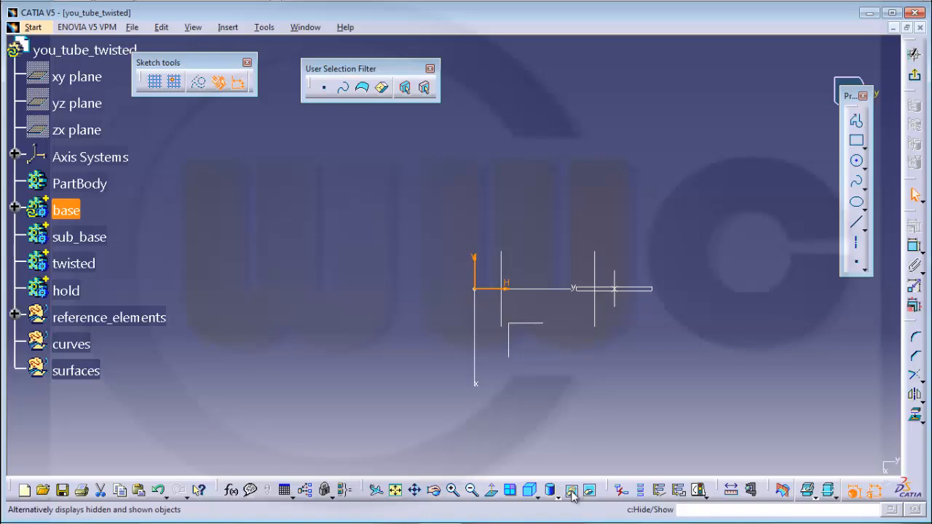
pyautogui.click(572, 495)
# - Sketch a circle away from the origin and constrain its diameter to 30 mm
pyautogui.click(857, 161)
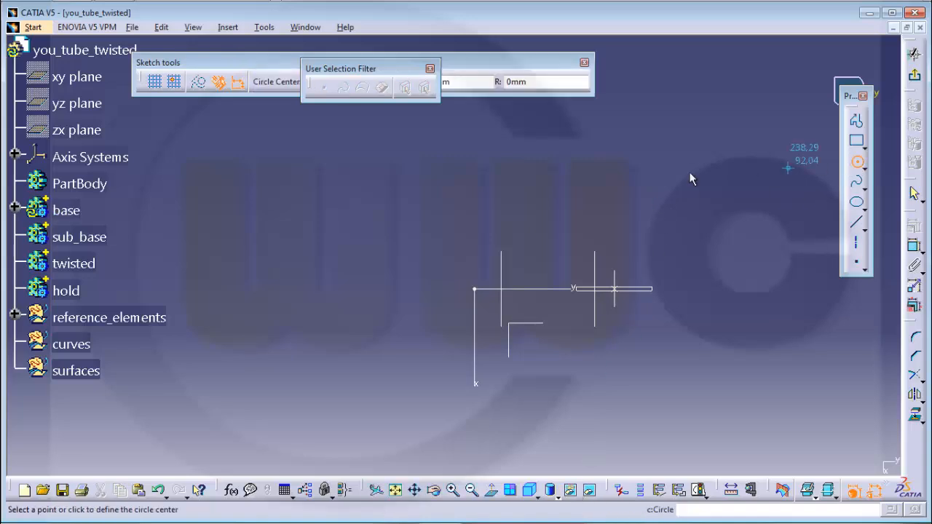
pyautogui.click(663, 174)
pyautogui.click(711, 184)
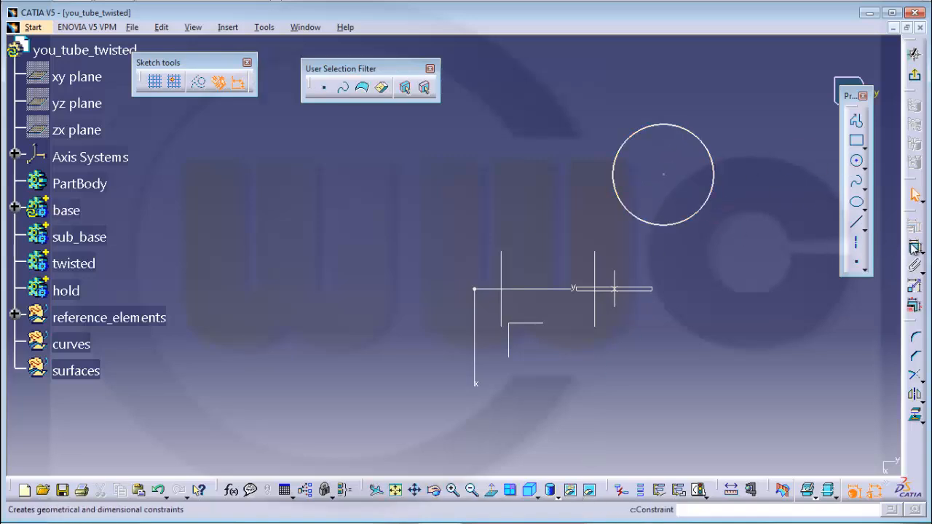
pyautogui.click(915, 248)
pyautogui.click(713, 159)
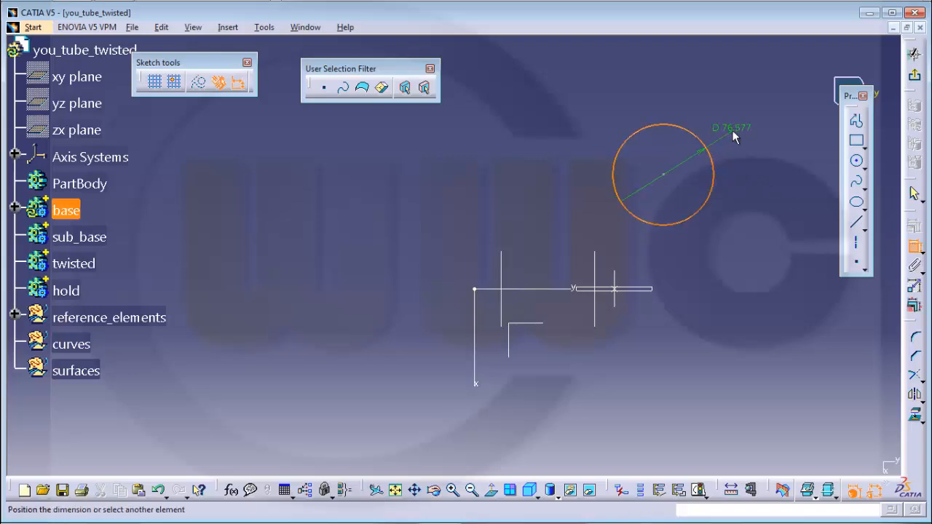
pyautogui.click(733, 130)
pyautogui.doubleClick(731, 131)
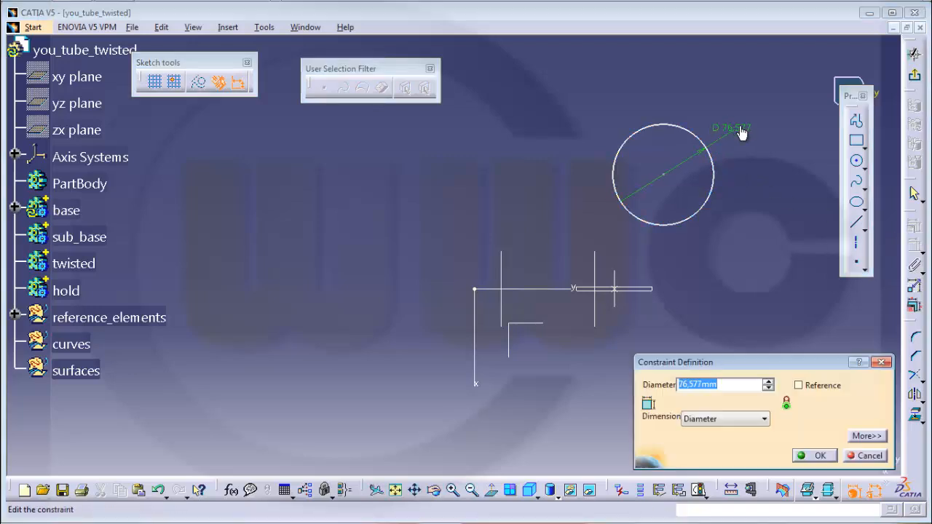
pyautogui.write('30')
pyautogui.press('Return')
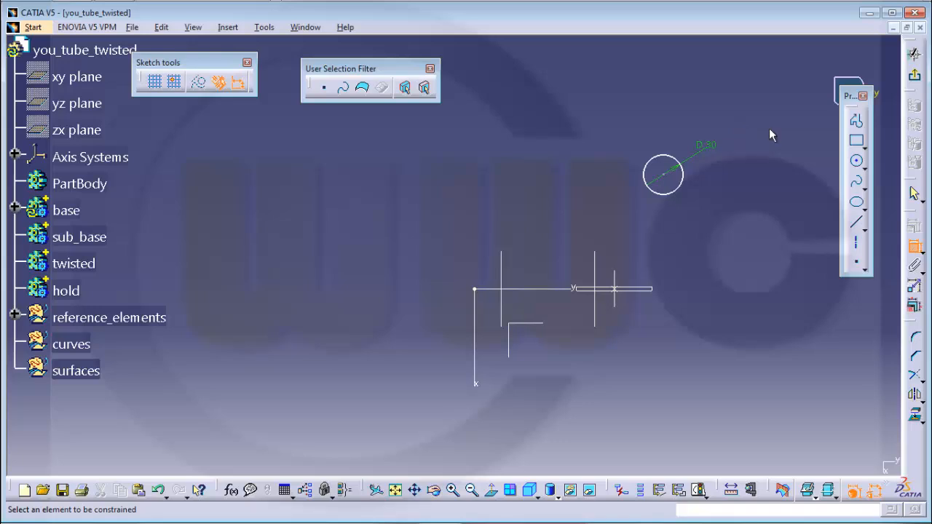
# - Make the circle's centre coincident with the absolute Y and X axes, and exit the sketch
pyautogui.click(664, 176)
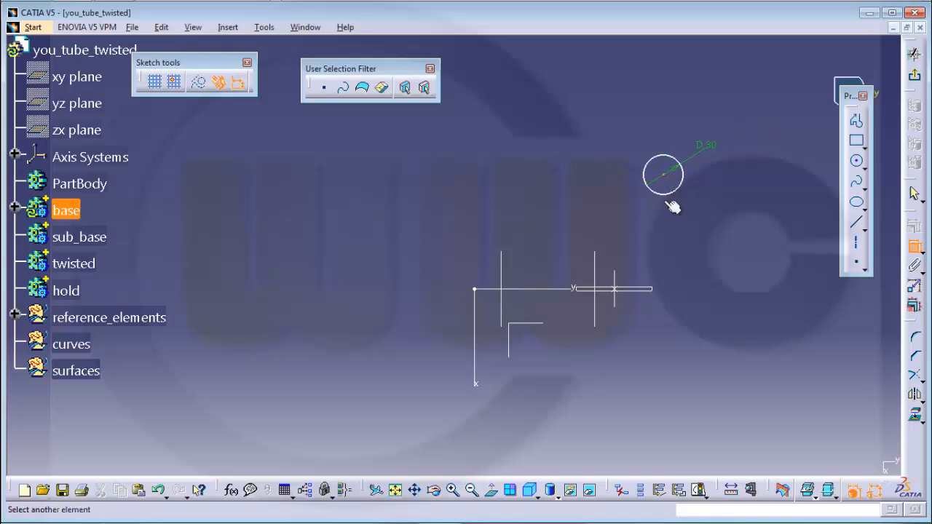
pyautogui.click(583, 289)
pyautogui.rightClick(572, 205)
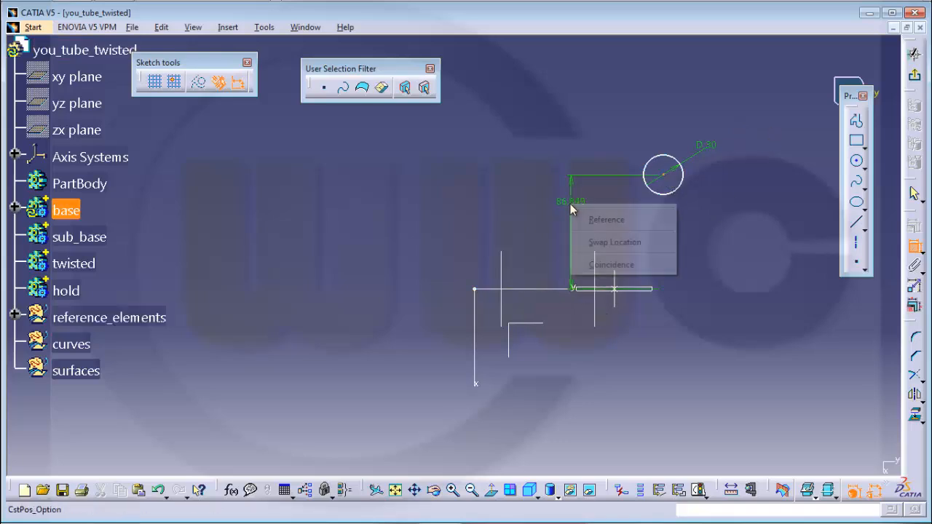
pyautogui.click(610, 265)
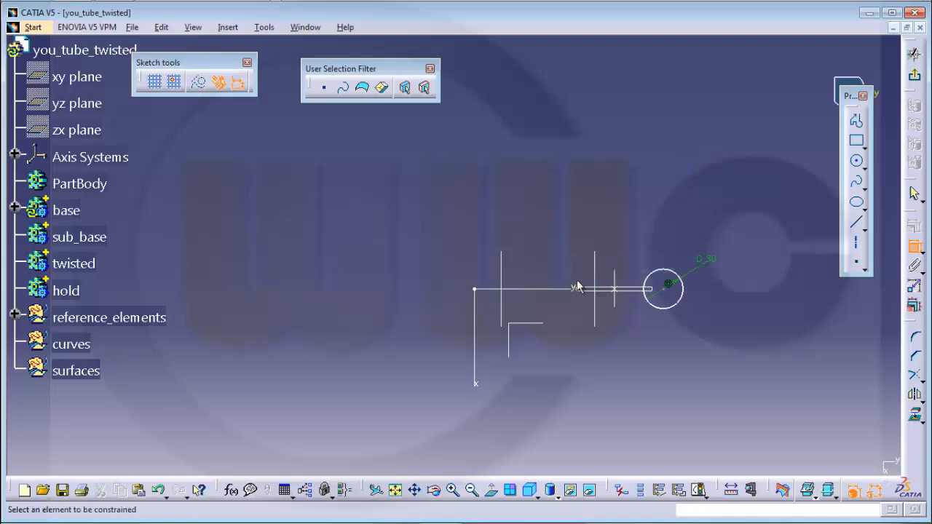
pyautogui.click(676, 300)
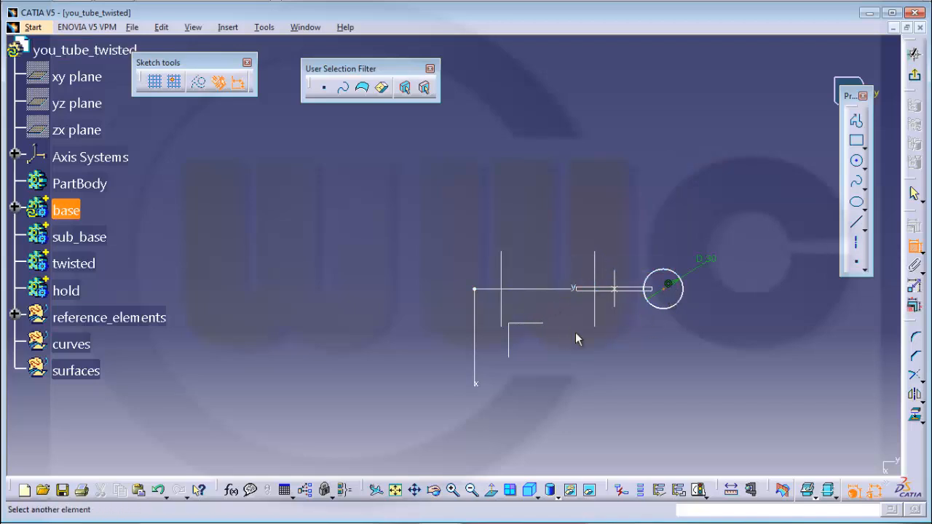
pyautogui.click(480, 384)
pyautogui.rightClick(558, 385)
pyautogui.click(604, 445)
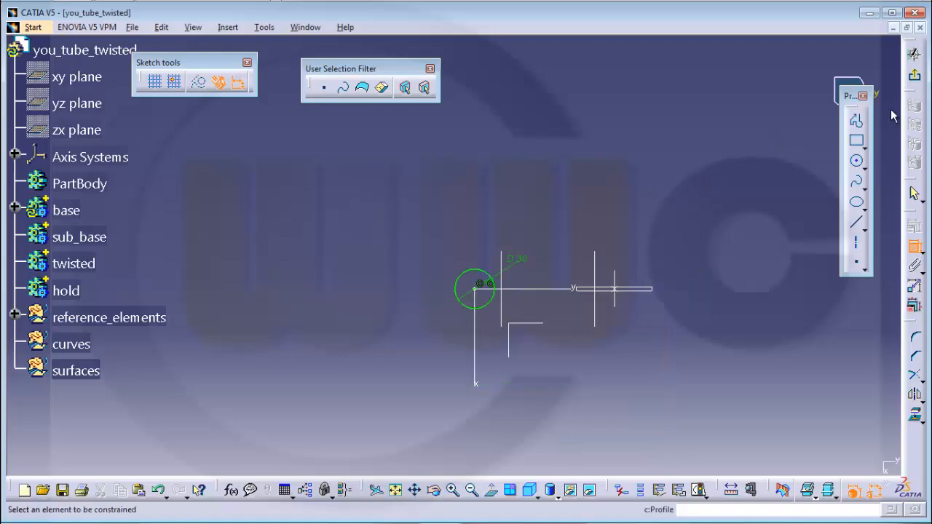
pyautogui.click(916, 79)
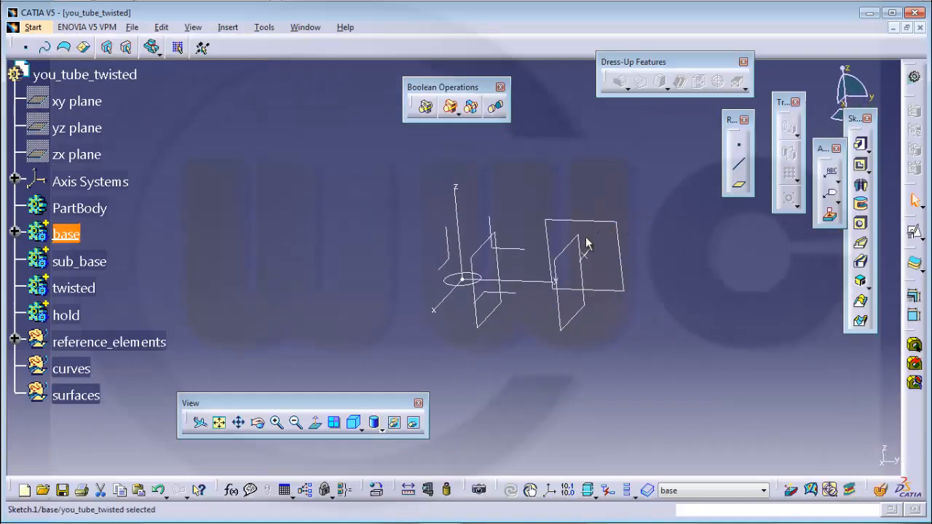
# - Pad the circle sketch 15 mm
pyautogui.moveTo(487, 319); pyautogui.dragTo(495, 264, button='middle')
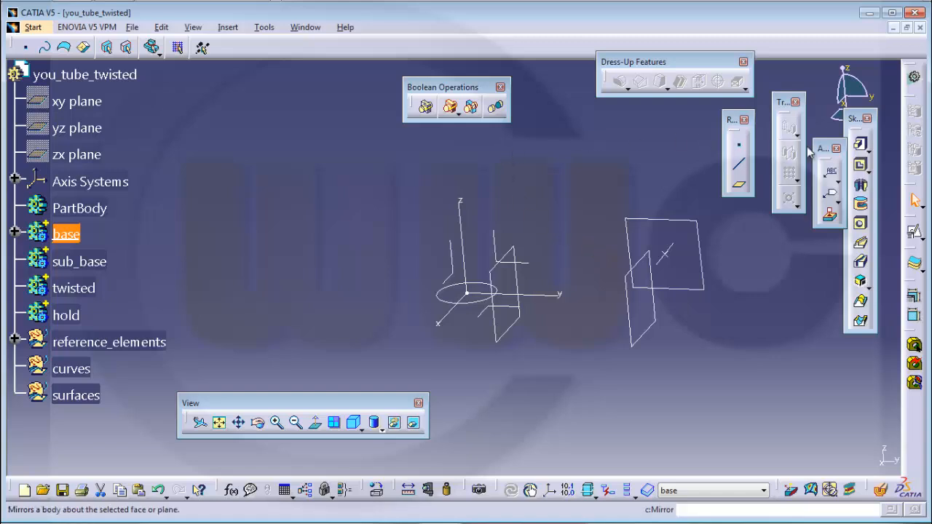
pyautogui.click(863, 150)
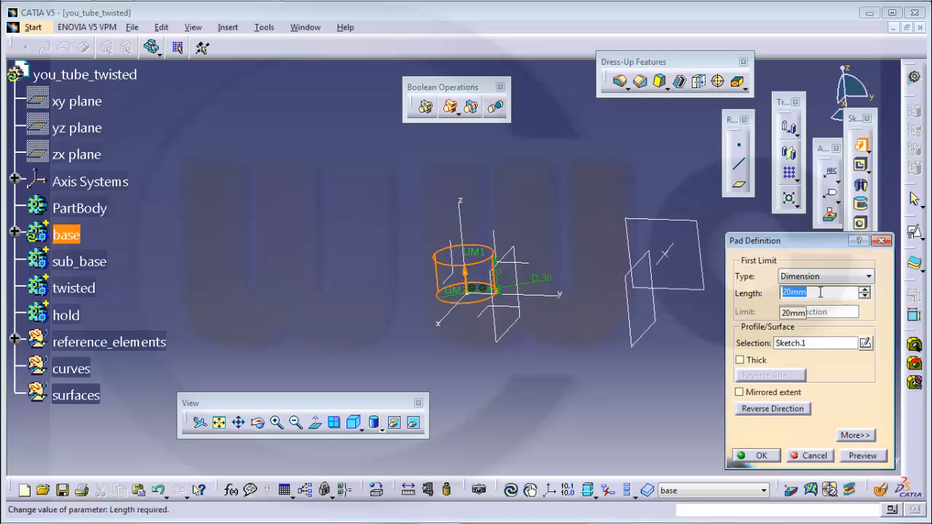
pyautogui.write('15')
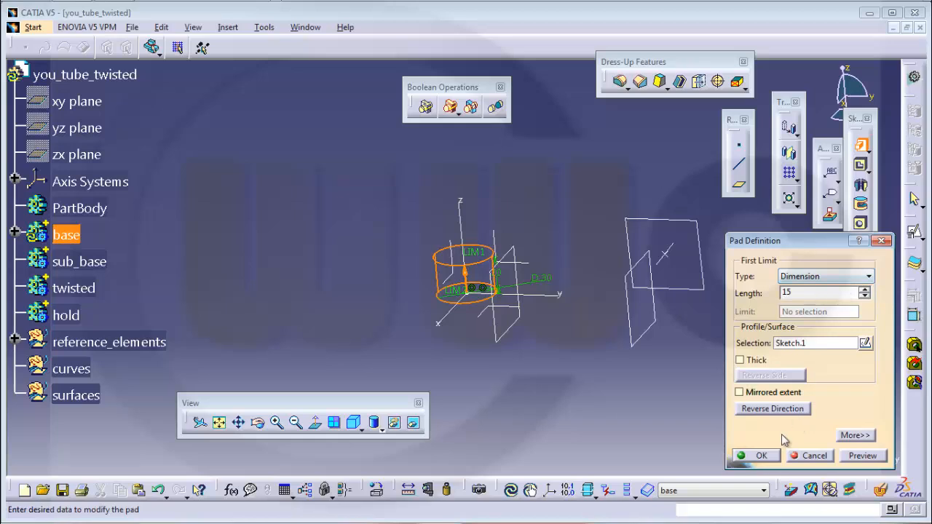
pyautogui.click(773, 454)
pyautogui.click(683, 365)
# - Change the display mode to shading with edges
pyautogui.moveTo(516, 204)
pyautogui.mouseDown(button='middle')
pyautogui.moveTo(514, 213)
pyautogui.moveTo(515, 193)
pyautogui.mouseUp(button='middle')
pyautogui.click(541, 410)
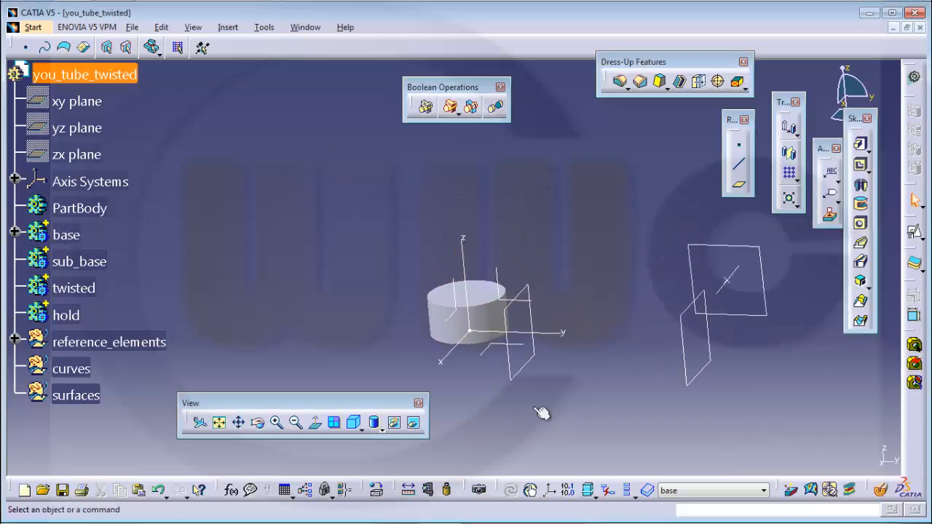
pyautogui.click(380, 429)
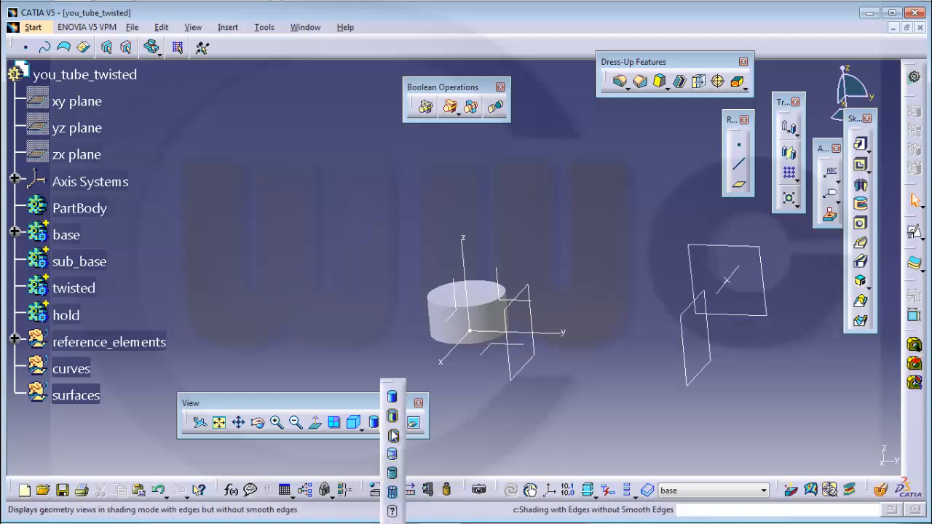
pyautogui.click(393, 417)
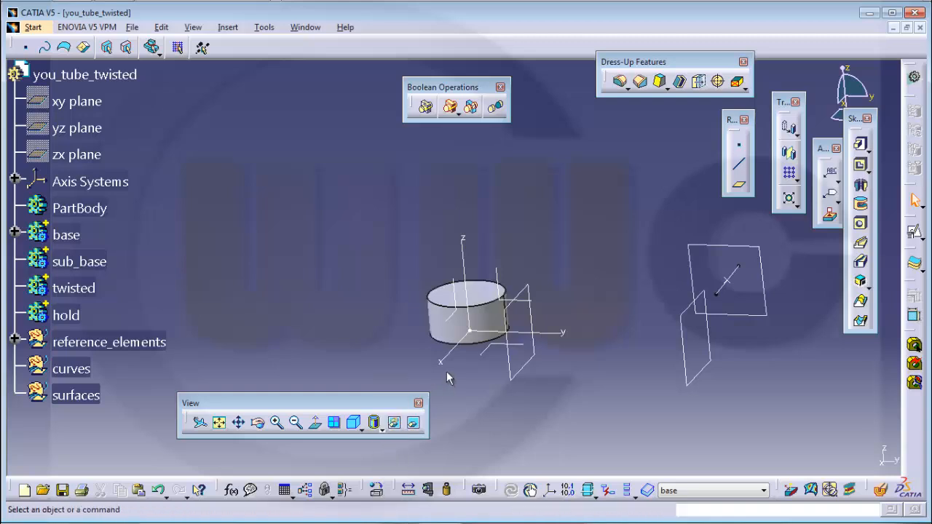
# - Start a 5-degree draft on the cylinder's side face with the absolute YZ plane as the neutral element
pyautogui.moveTo(614, 289)
pyautogui.mouseDown(button='middle')
pyautogui.moveTo(561, 260)
pyautogui.moveTo(639, 228)
pyautogui.moveTo(633, 234)
pyautogui.mouseUp(button='middle')
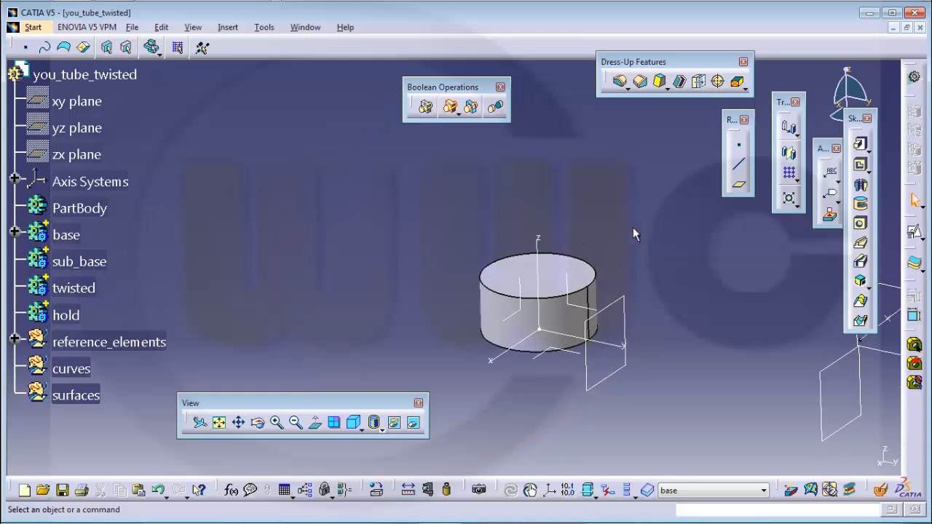
pyautogui.click(660, 82)
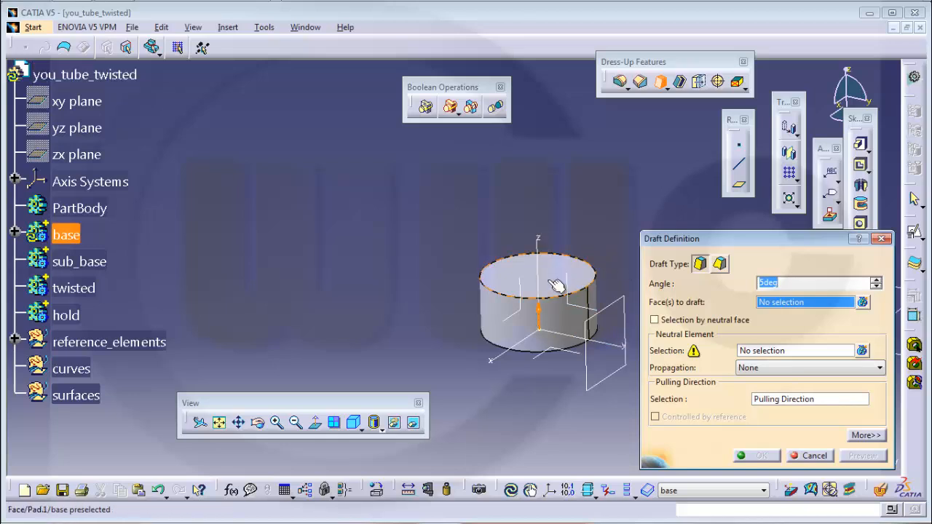
pyautogui.click(533, 329)
pyautogui.click(790, 305)
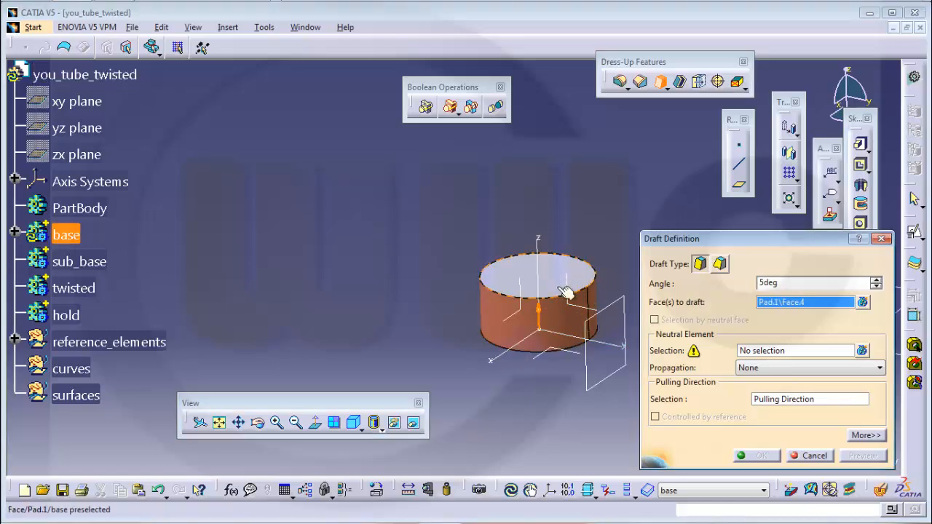
pyautogui.click(746, 353)
pyautogui.click(574, 286)
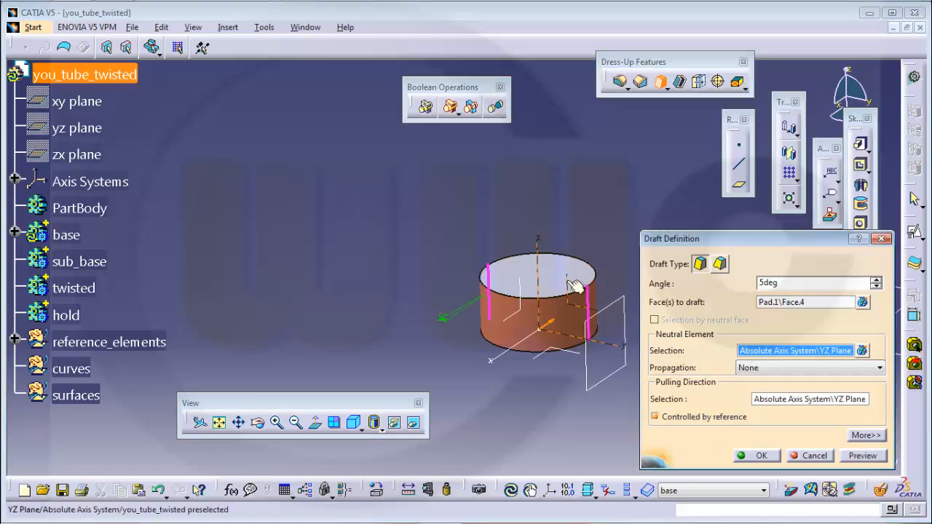
# - Use the absolute XY plane as the pulling direction, reverse it to point up, and try to create the draft
pyautogui.click(786, 399)
pyautogui.click(568, 355)
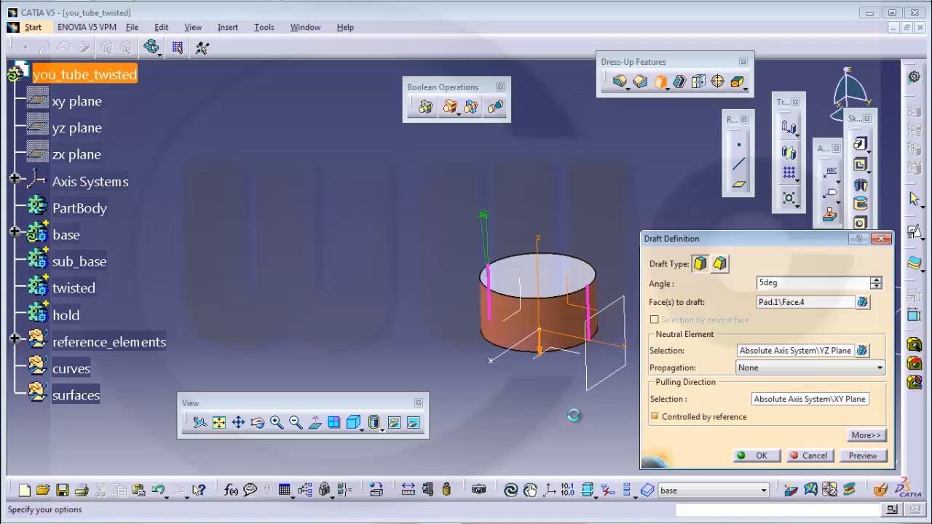
pyautogui.click(545, 357)
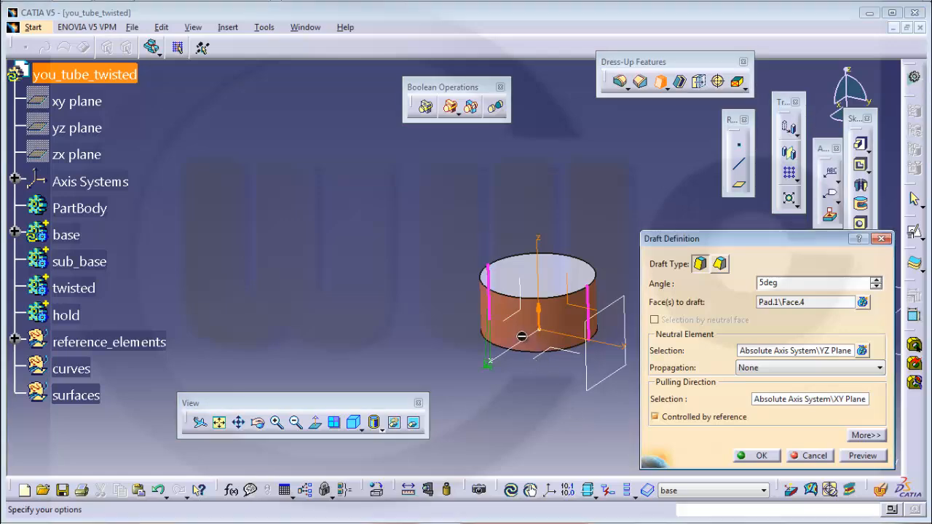
pyautogui.click(757, 455)
pyautogui.click(575, 299)
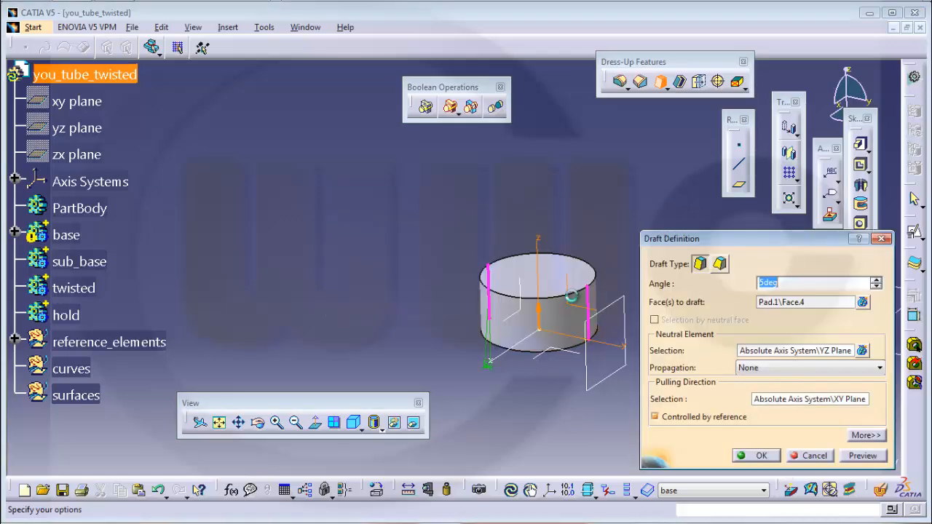
# - Replace the draft's YZ-plane neutral element with the cylinder's top face and create the draft
pyautogui.moveTo(585, 368); pyautogui.dragTo(556, 291, button='middle')
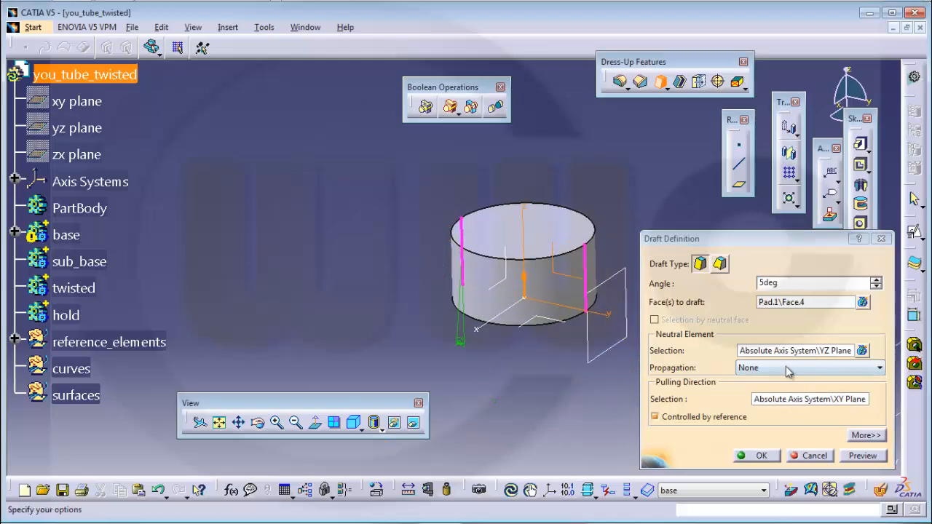
pyautogui.click(770, 345)
pyautogui.click(560, 238)
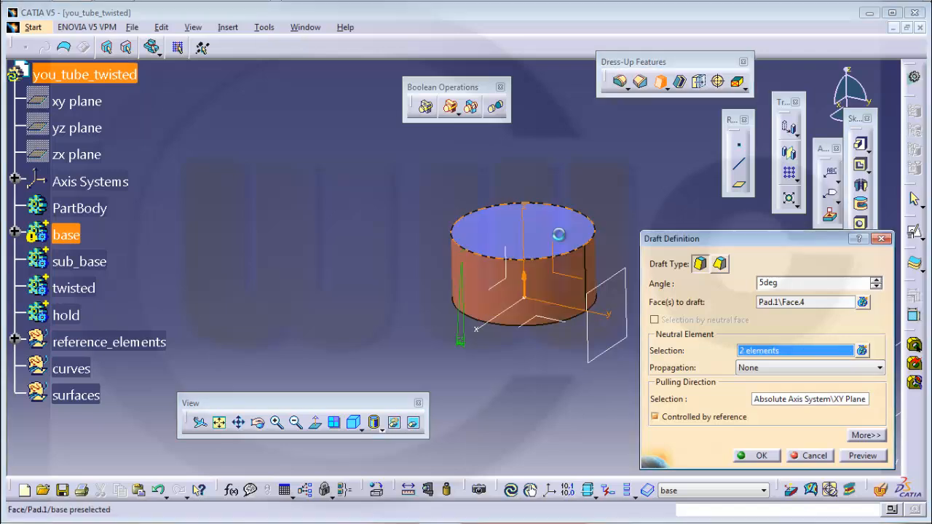
pyautogui.click(862, 351)
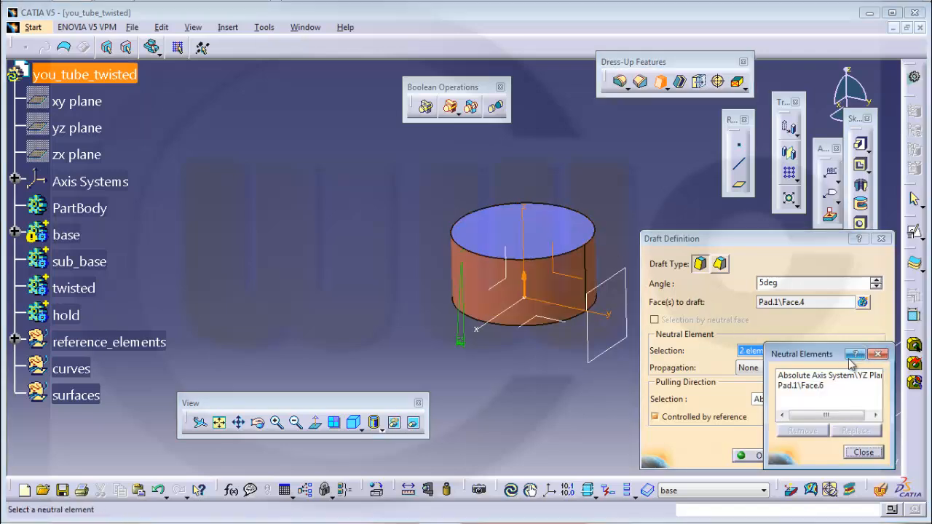
pyautogui.click(826, 375)
pyautogui.click(814, 433)
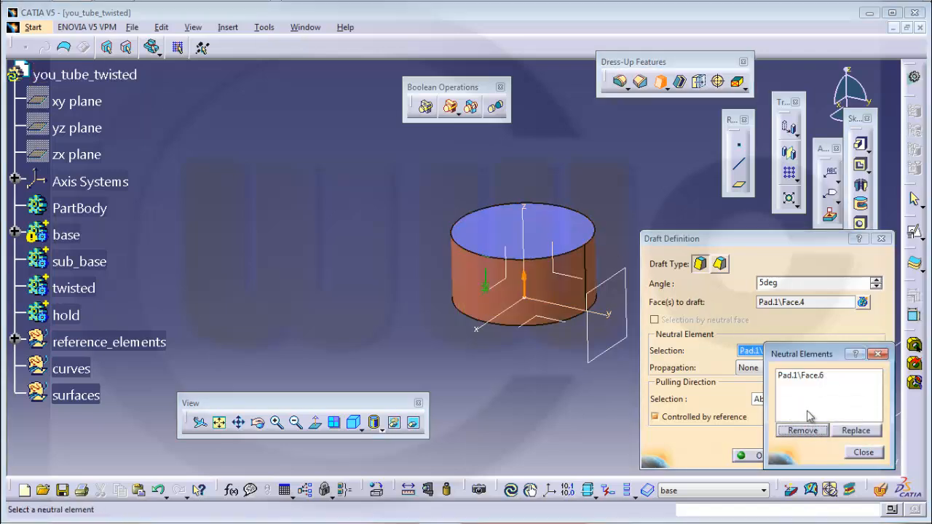
pyautogui.click(862, 452)
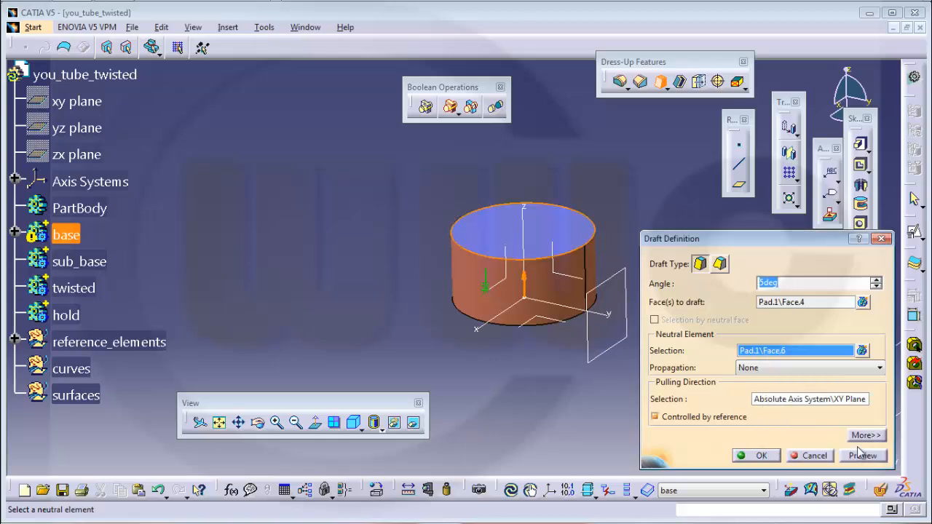
pyautogui.click(755, 456)
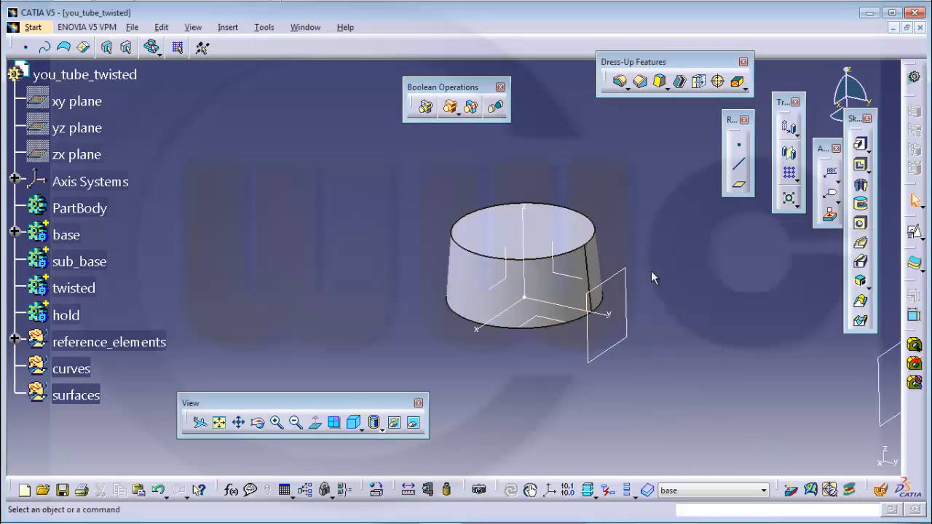
# - Define the sub_base body as the in-work object
pyautogui.moveTo(651, 271); pyautogui.dragTo(619, 262, button='middle')
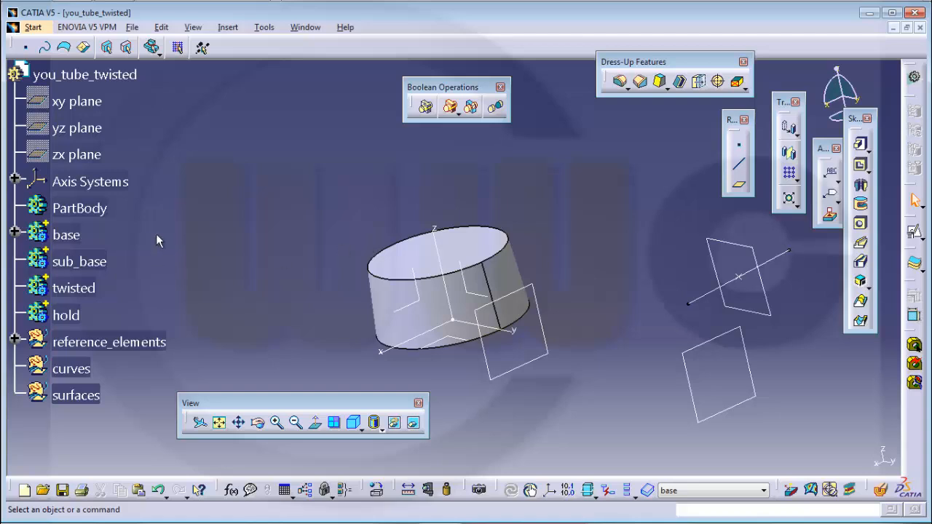
pyautogui.moveTo(203, 220); pyautogui.dragTo(369, 195, button='middle')
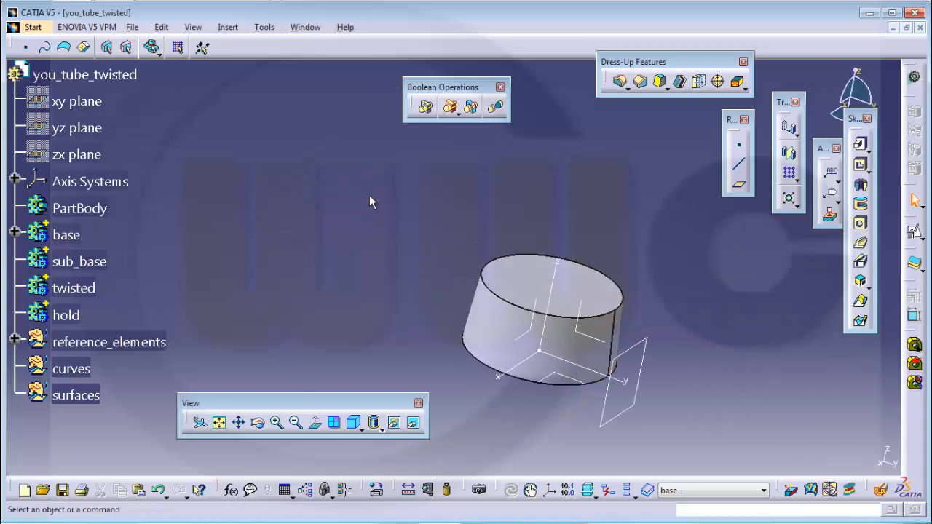
pyautogui.rightClick(100, 263)
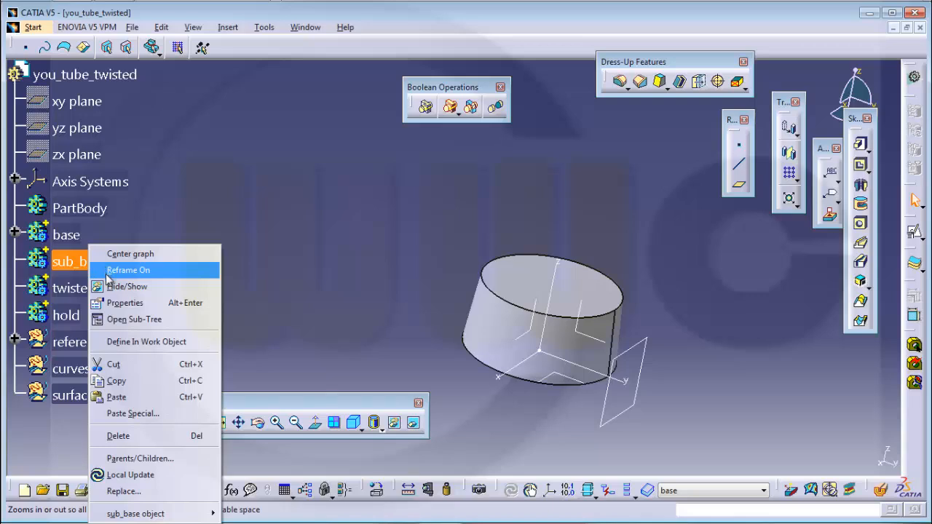
pyautogui.click(146, 341)
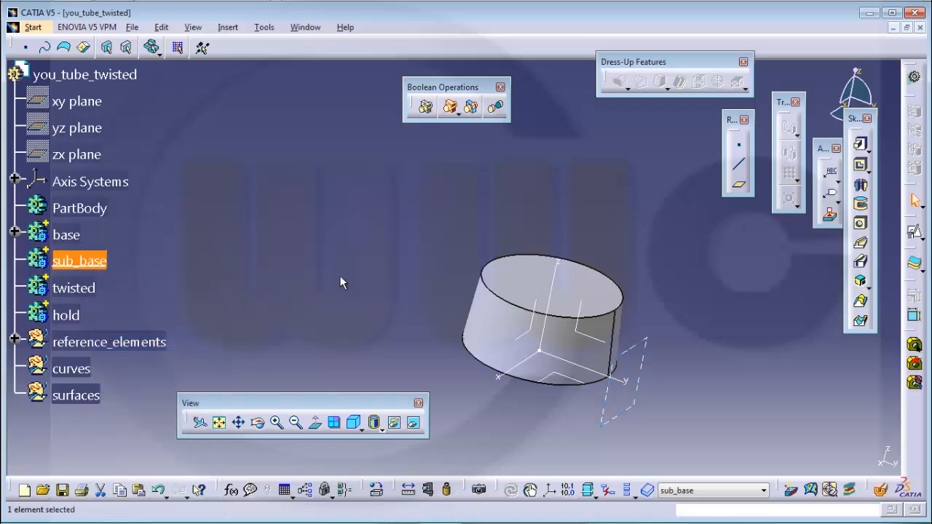
# - Create a positioned sketch on the absolute XY plane with swapped axes and the V direction reversed
pyautogui.moveTo(340, 277); pyautogui.dragTo(517, 331, button='middle')
pyautogui.moveTo(685, 316); pyautogui.dragTo(703, 225, button='middle')
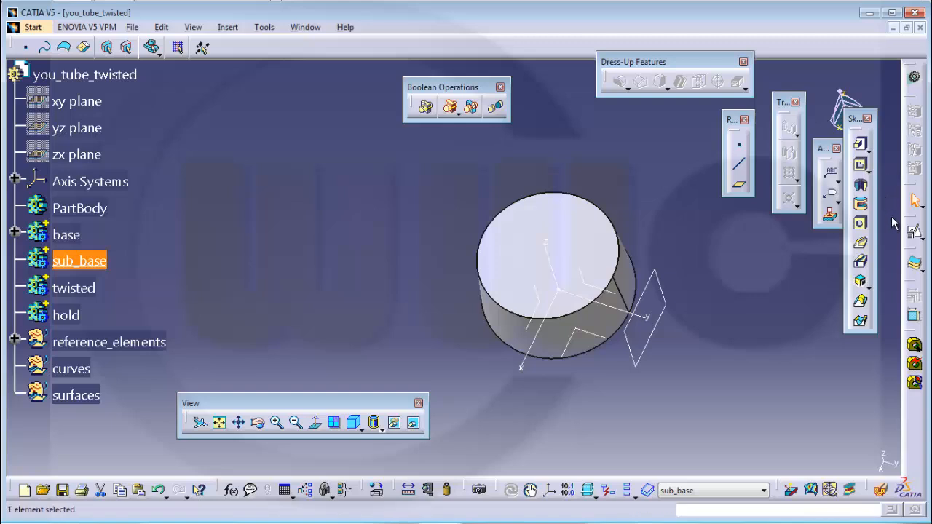
pyautogui.click(914, 233)
pyautogui.click(611, 340)
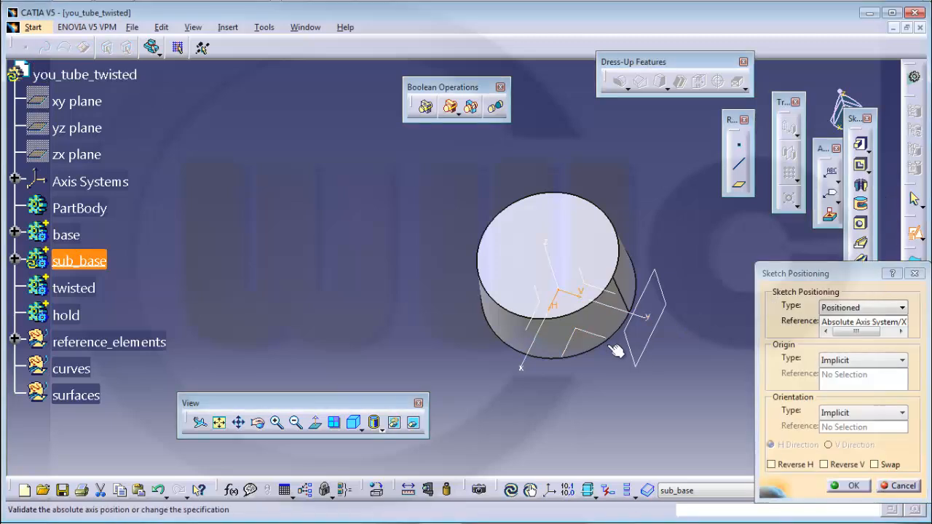
pyautogui.click(874, 465)
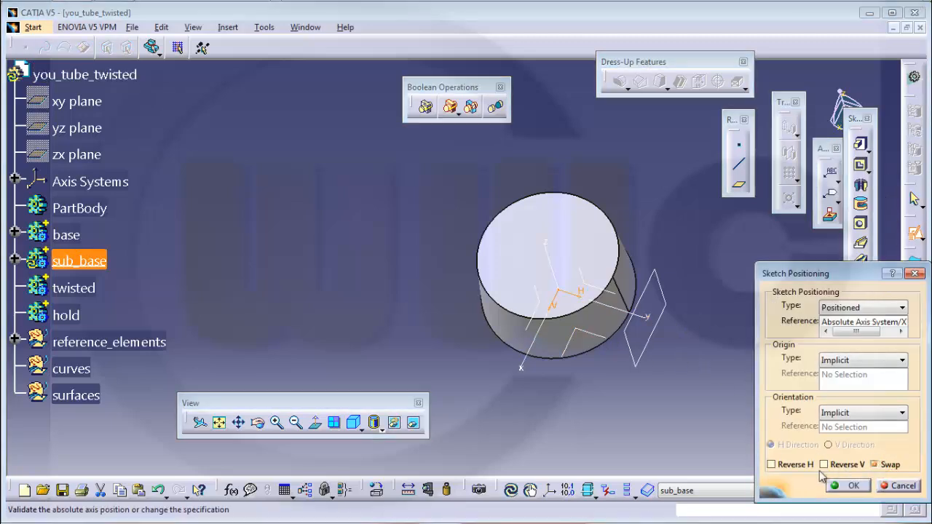
pyautogui.click(823, 465)
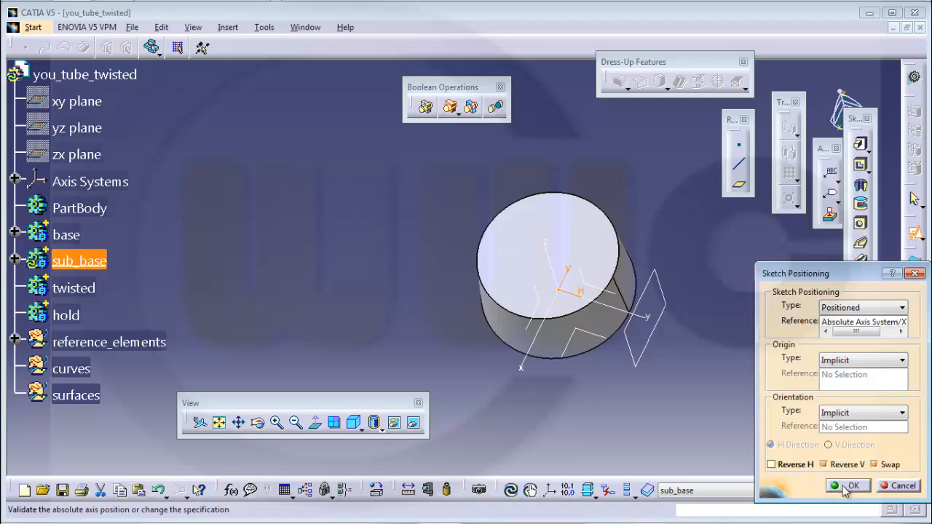
pyautogui.click(847, 486)
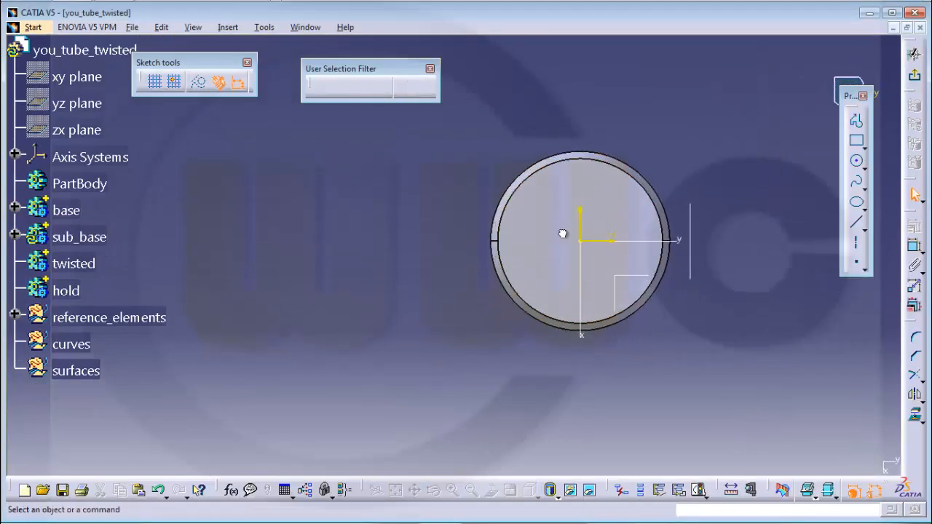
# - Hide the sketch axes and draw a rectangle about 24 mm wide and 29 mm high beside the cylinder
pyautogui.click(572, 495)
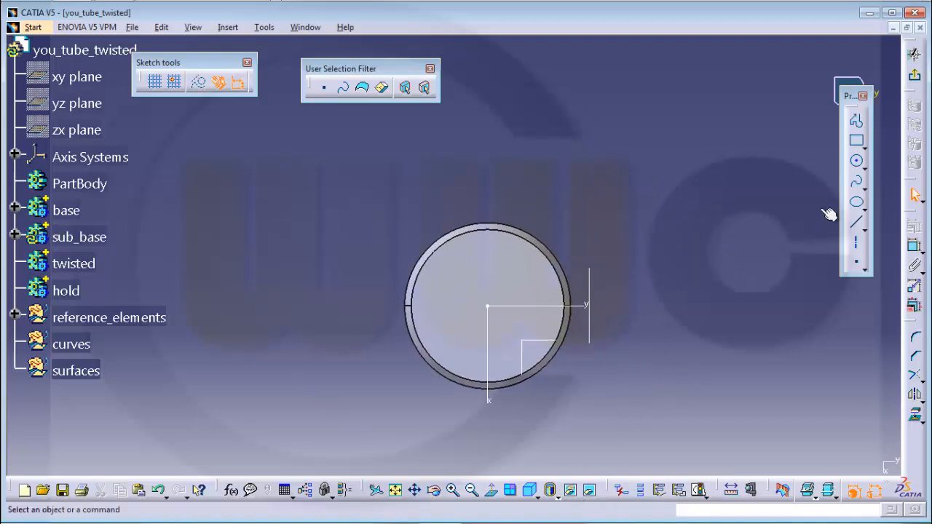
pyautogui.click(856, 144)
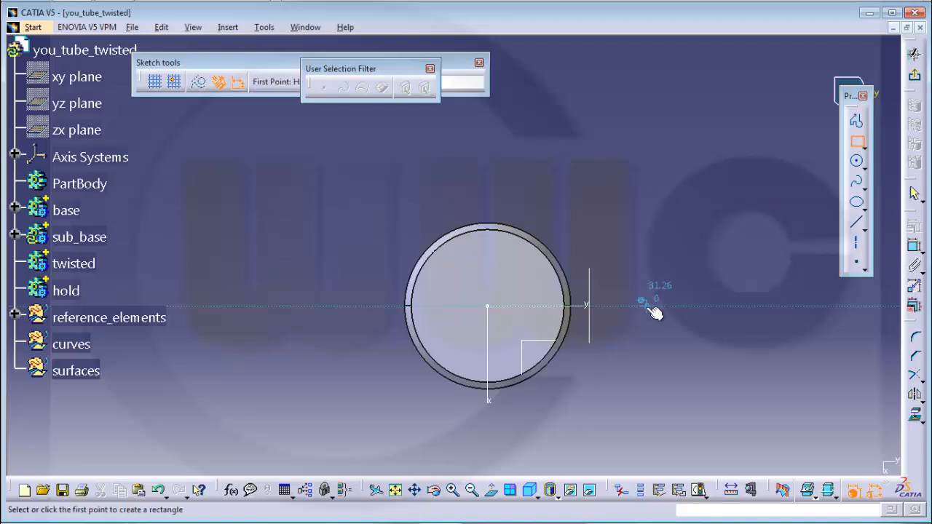
pyautogui.click(620, 221)
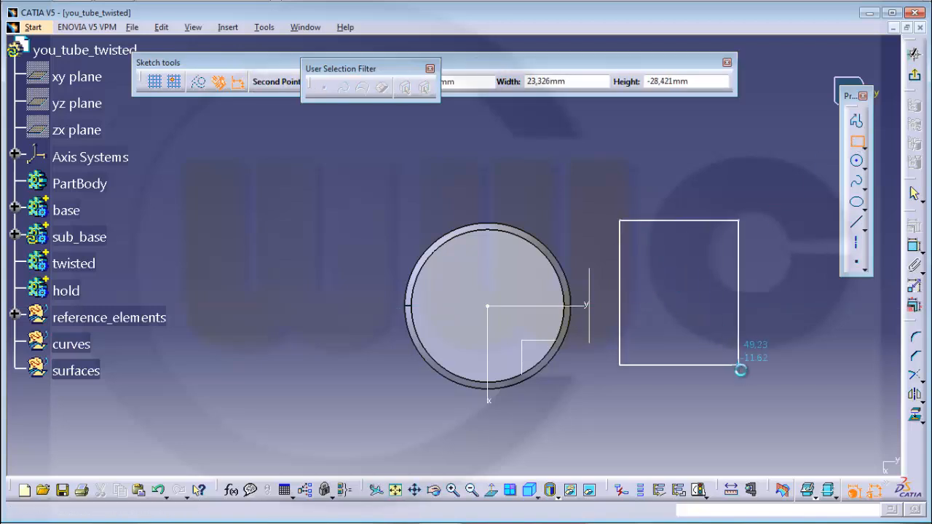
pyautogui.click(739, 368)
# - Delete the four parallelism constraints of the rectangle in the sub_base sketch
pyautogui.click(15, 235)
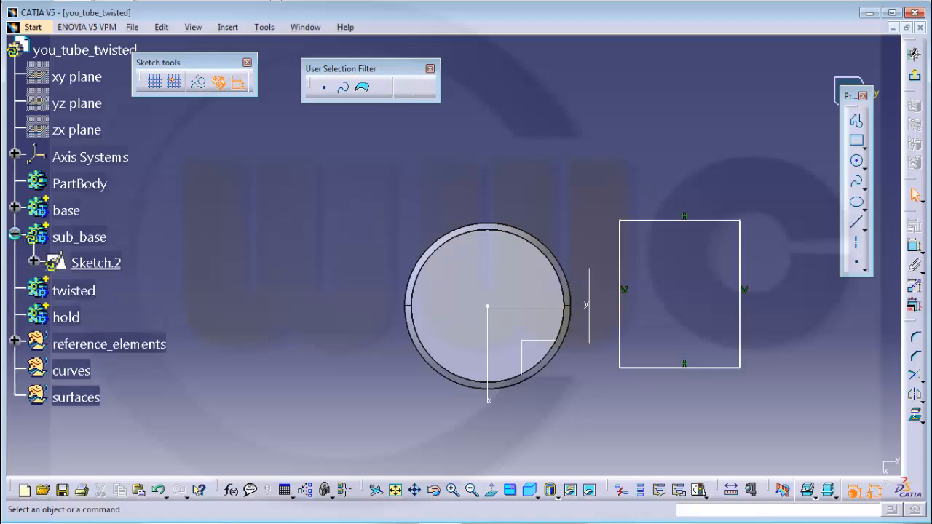
pyautogui.click(33, 262)
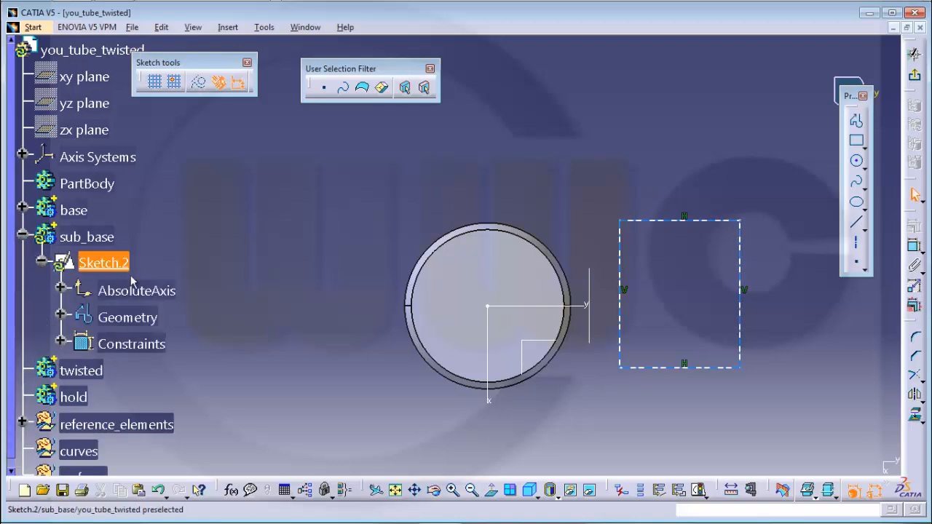
pyautogui.click(61, 344)
pyautogui.click(153, 361)
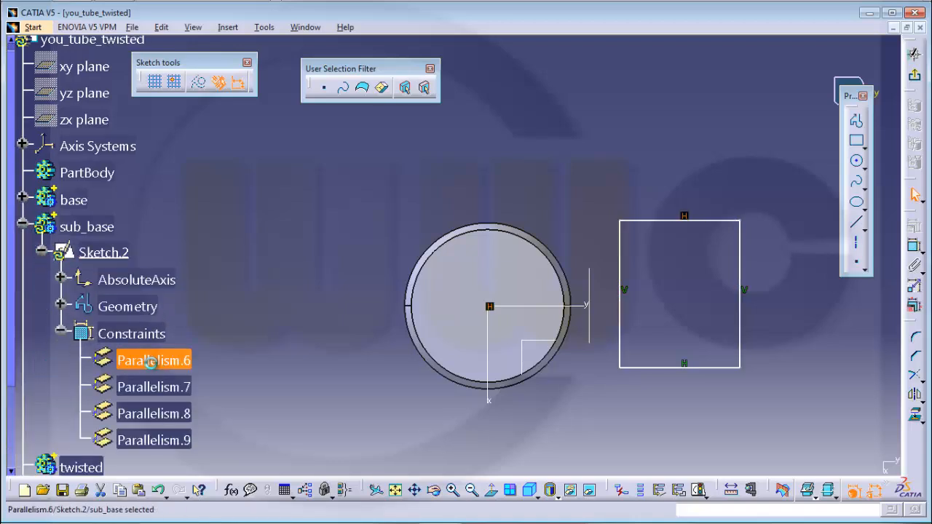
pyautogui.keyDown('shift'); pyautogui.click(181, 442); pyautogui.keyUp('shift')
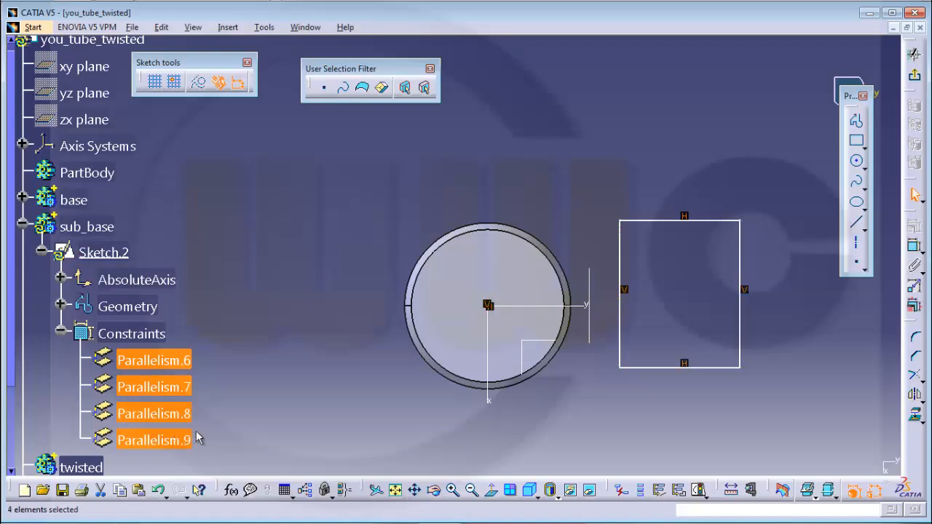
pyautogui.press('Delete')
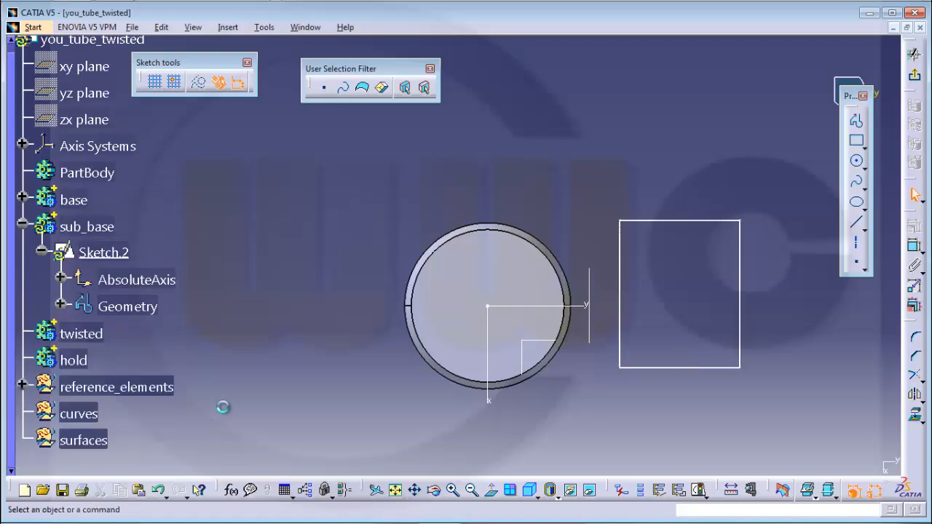
# - Constrain the distance between the rectangle's two horizontal sides to 30 mm
pyautogui.click(913, 247)
pyautogui.click(676, 220)
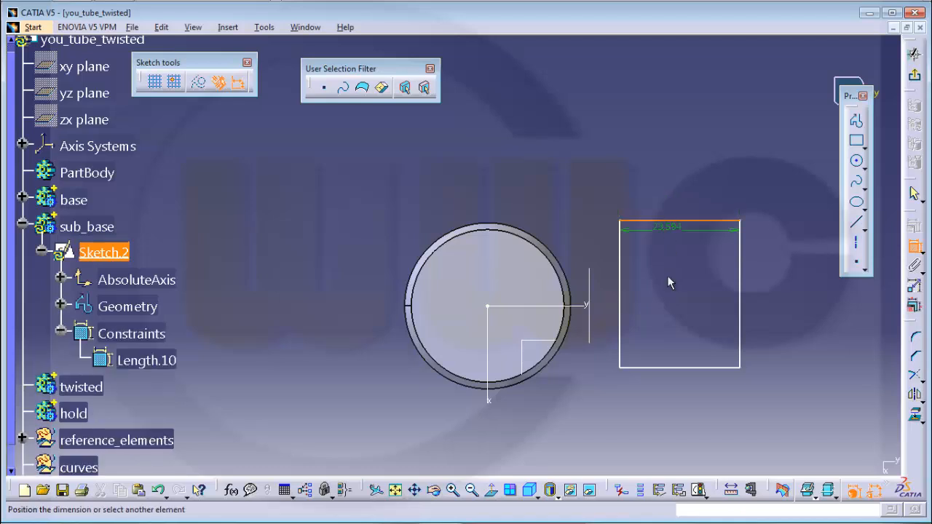
pyautogui.click(661, 368)
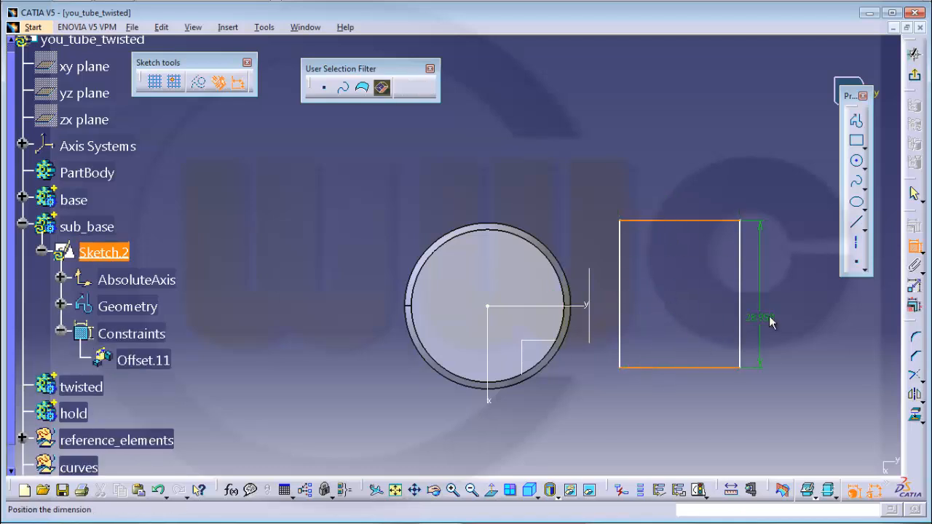
pyautogui.click(787, 308)
pyautogui.doubleClick(792, 304)
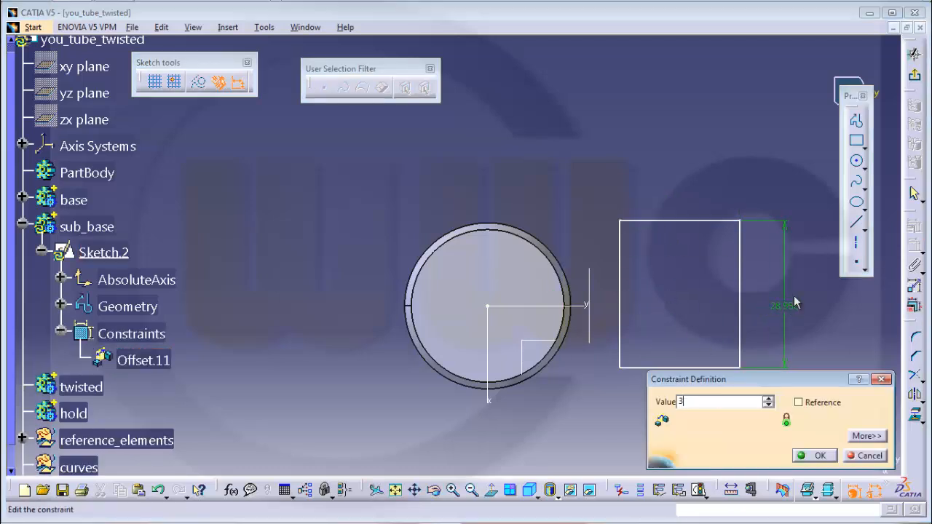
pyautogui.write('30')
pyautogui.press('Return')
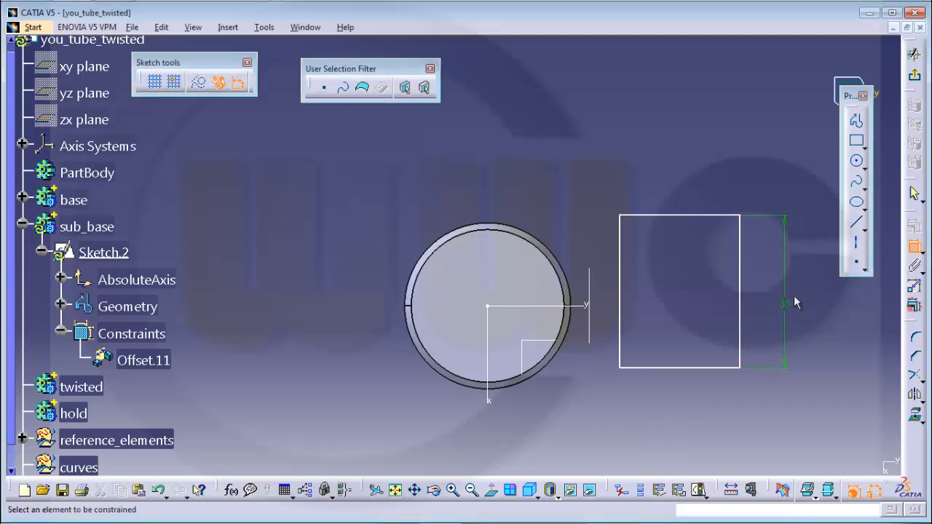
# - Make the rectangle's two horizontal sides symmetric about the absolute Y axis
pyautogui.click(674, 215)
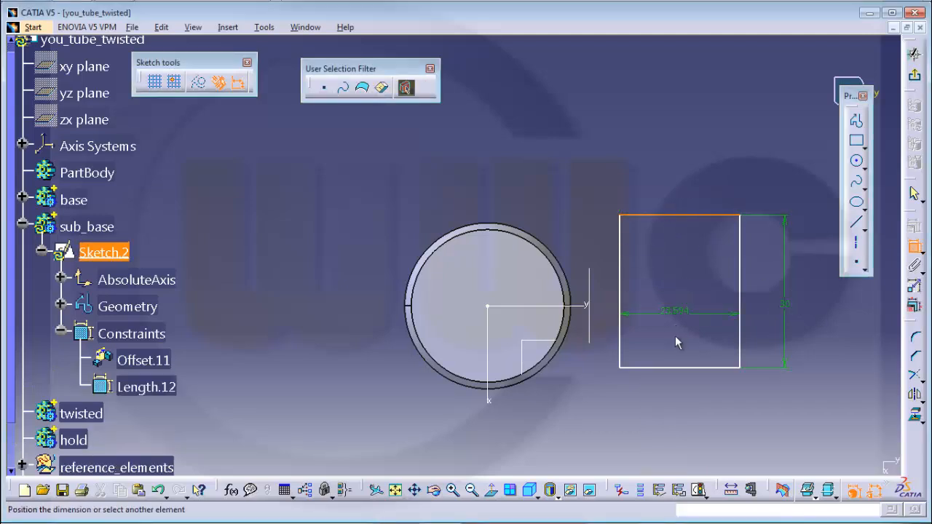
pyautogui.click(667, 368)
pyautogui.rightClick(667, 368)
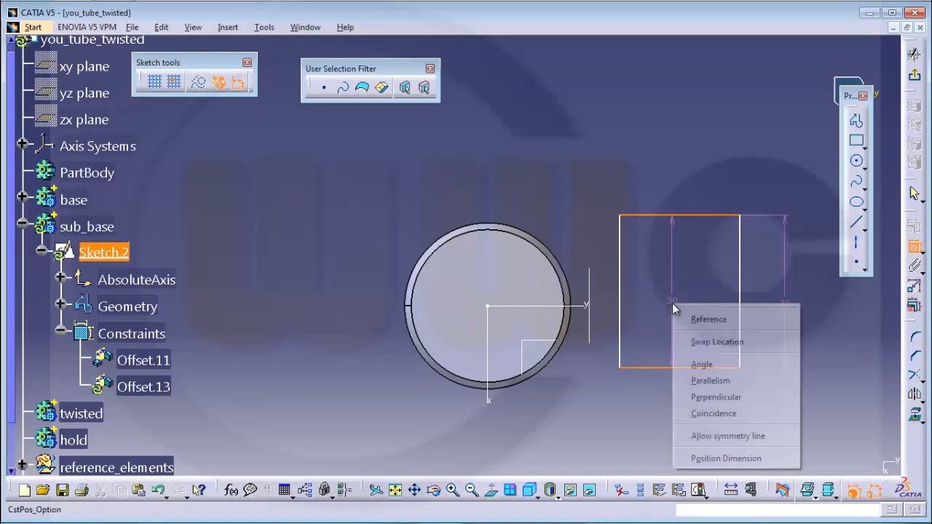
pyautogui.click(728, 436)
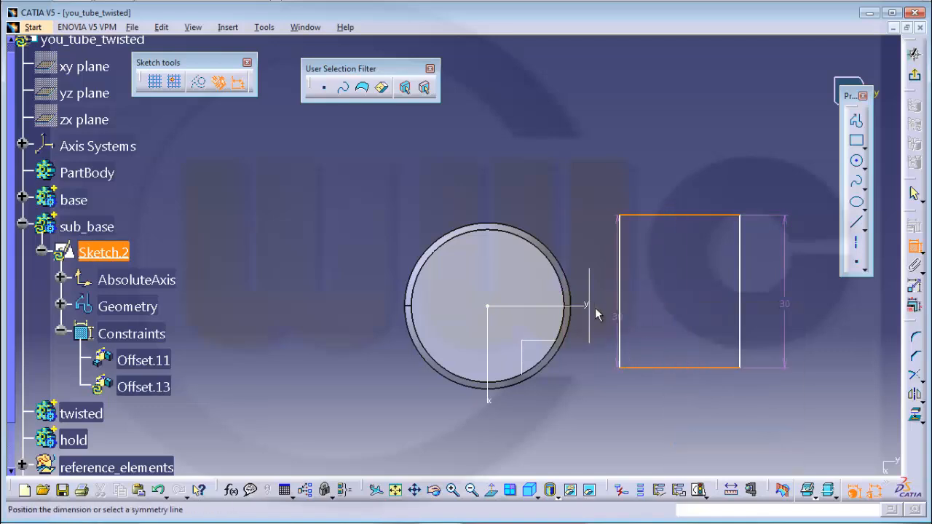
pyautogui.click(589, 309)
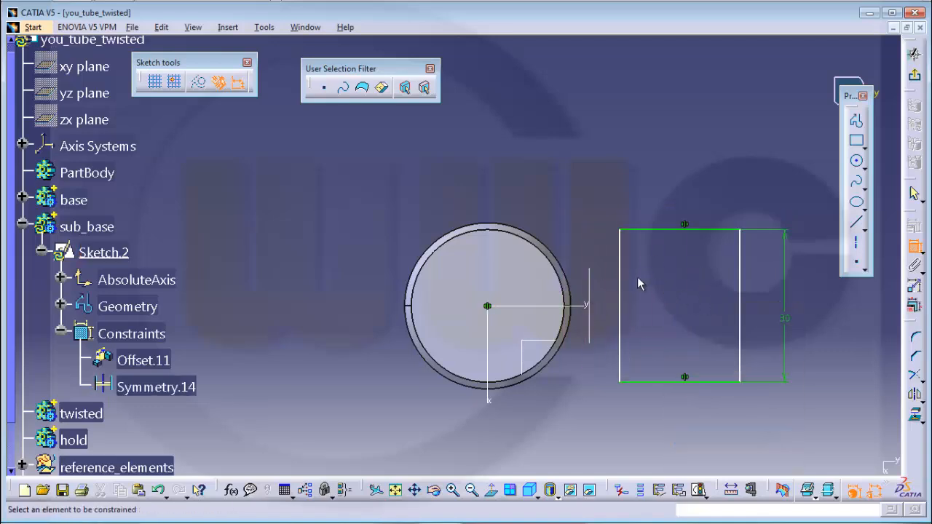
# - Make the rectangle's vertical side nearest the cylinder coincident with the absolute X axis
pyautogui.click(620, 295)
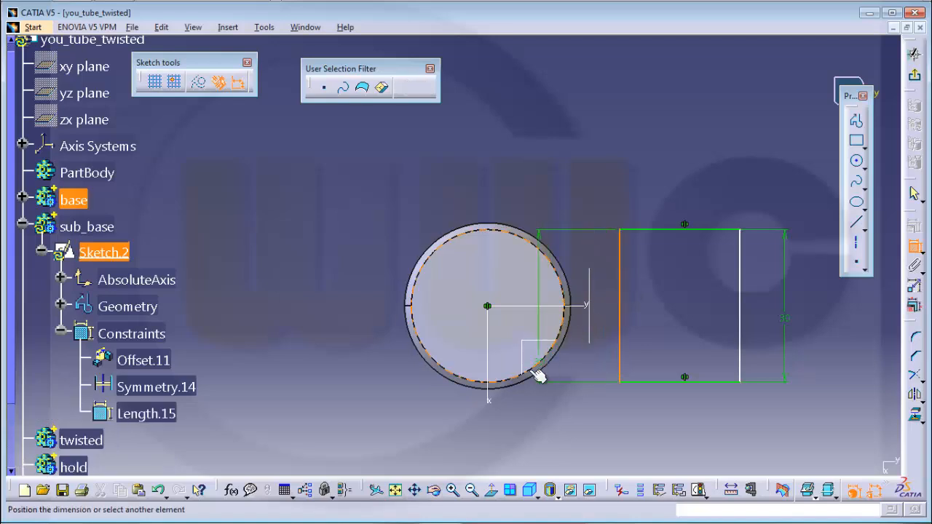
pyautogui.click(488, 396)
pyautogui.rightClick(566, 144)
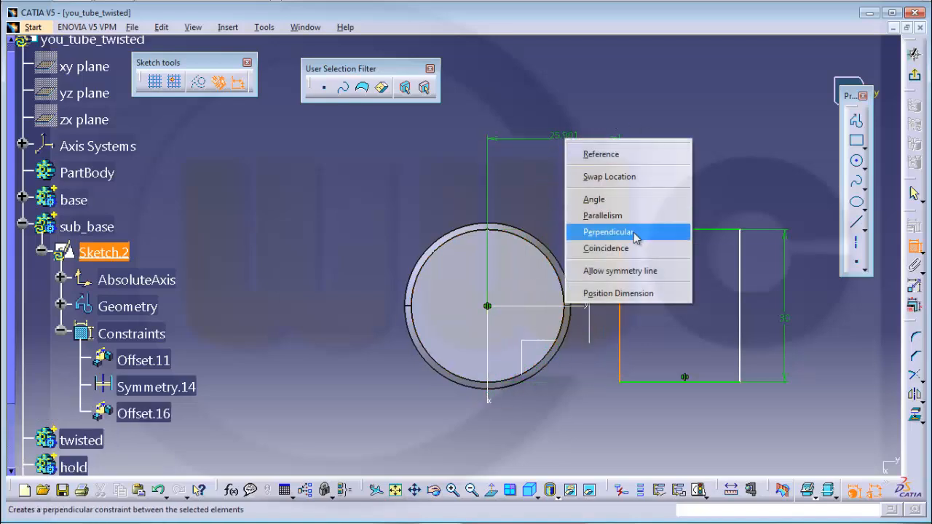
pyautogui.click(606, 248)
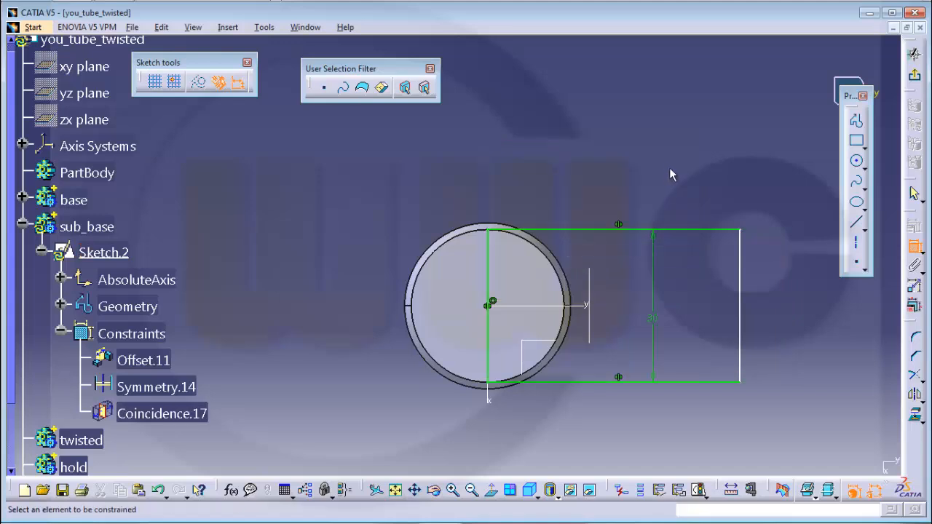
# - Make the rectangle's outer vertical side coincident with the reference plane beside the cylinder and finish the sketch
pyautogui.click(740, 308)
pyautogui.click(591, 288)
pyautogui.rightClick(609, 114)
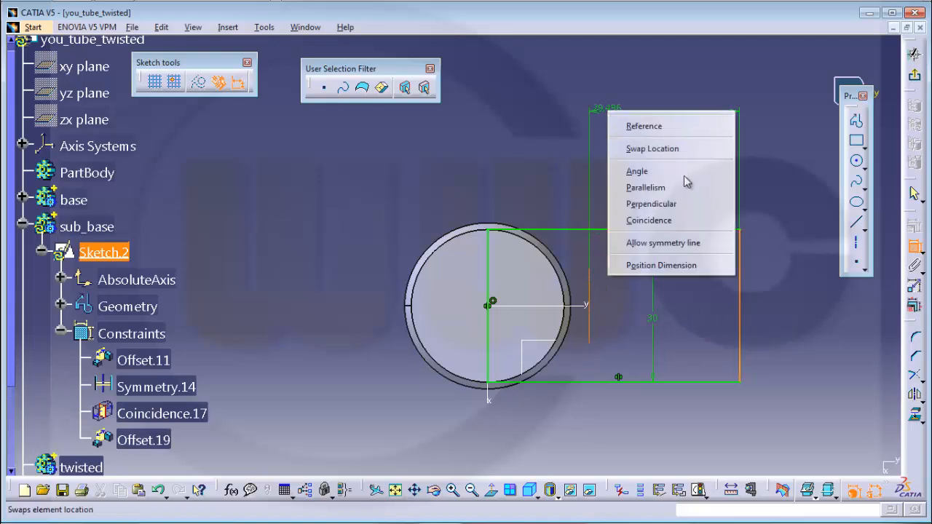
pyautogui.click(664, 220)
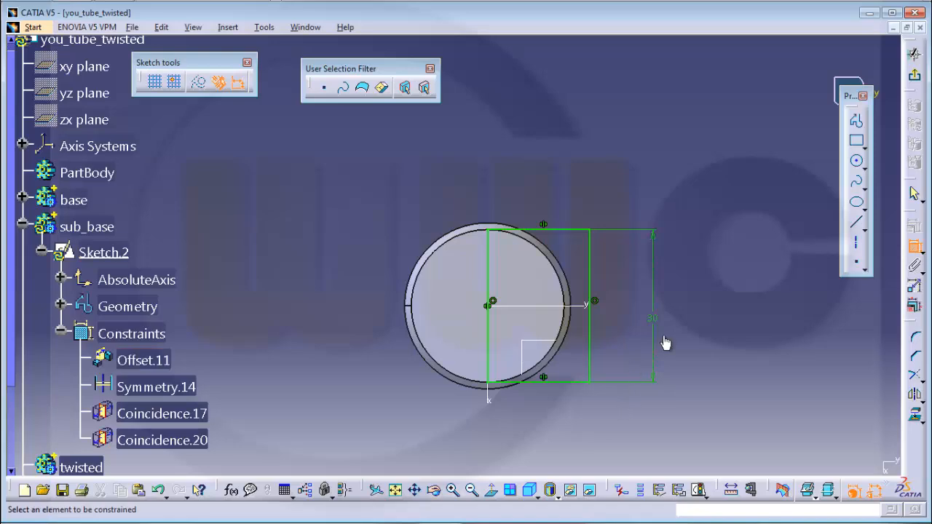
pyautogui.click(914, 75)
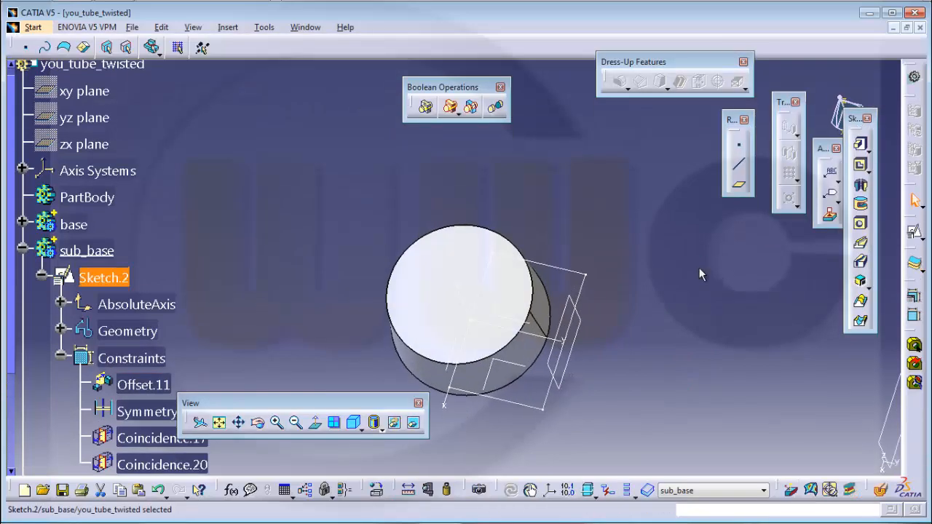
# - Pad the sub_base rectangle sketch upward to a length of 15 mm
pyautogui.click(861, 145)
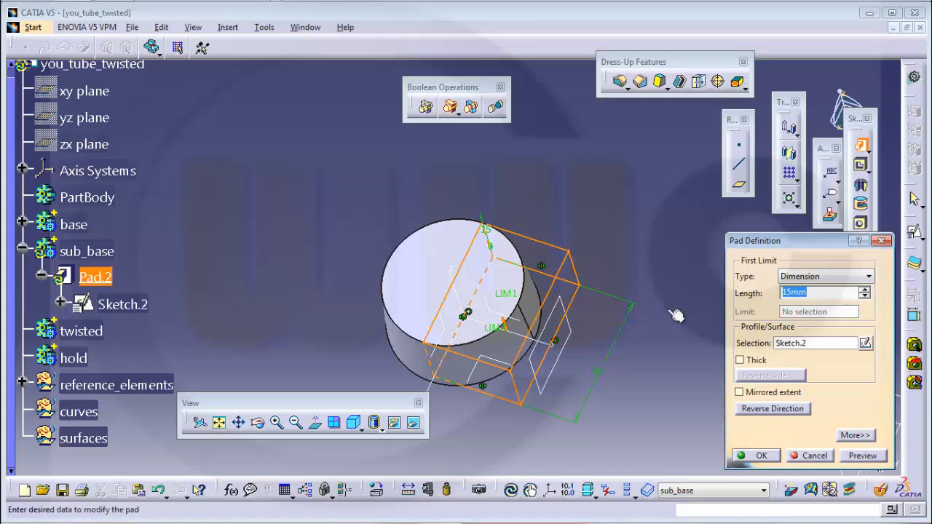
pyautogui.moveTo(566, 367); pyautogui.dragTo(390, 251, button='middle')
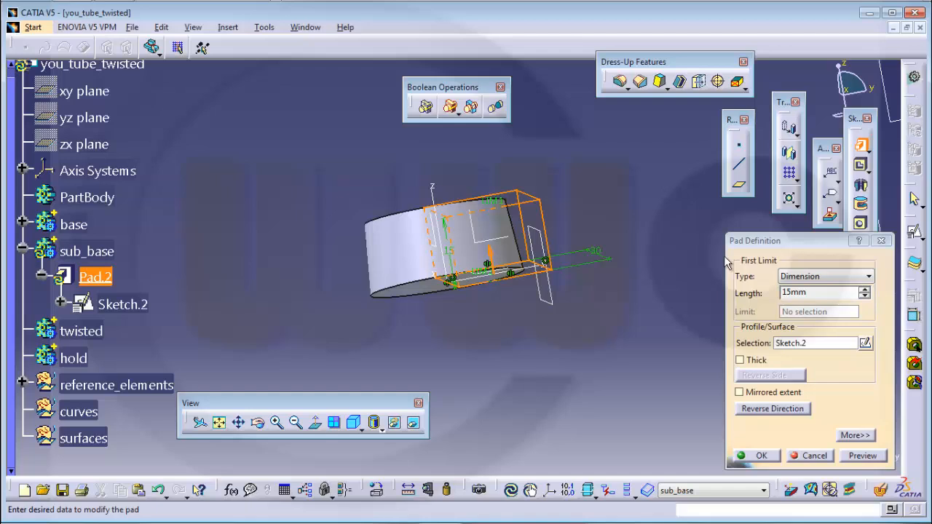
pyautogui.click(778, 461)
# - Draft the two opposite side faces of the sub_base pad by 5 degrees, using its top face as the neutral element
pyautogui.moveTo(458, 173); pyautogui.dragTo(618, 255, button='middle')
pyautogui.click(661, 83)
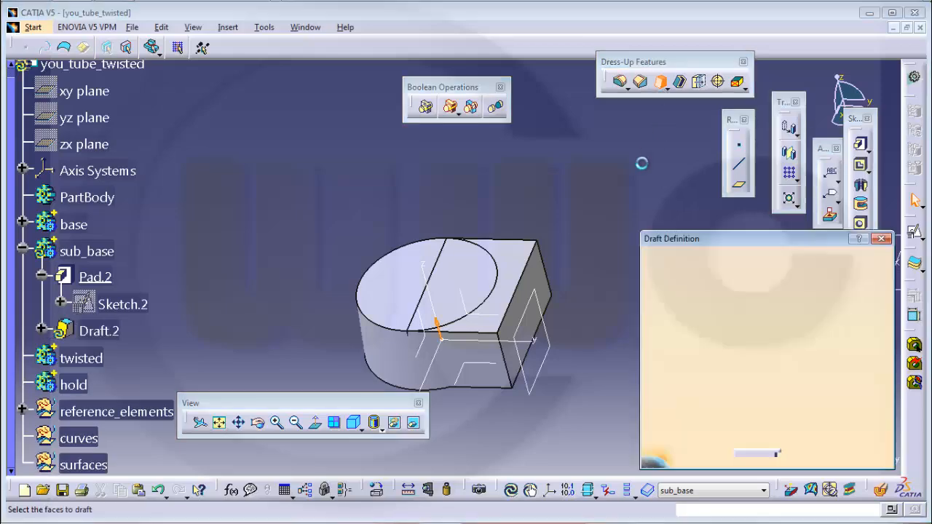
pyautogui.click(484, 364)
pyautogui.moveTo(528, 225); pyautogui.dragTo(778, 269, button='middle')
pyautogui.click(472, 320)
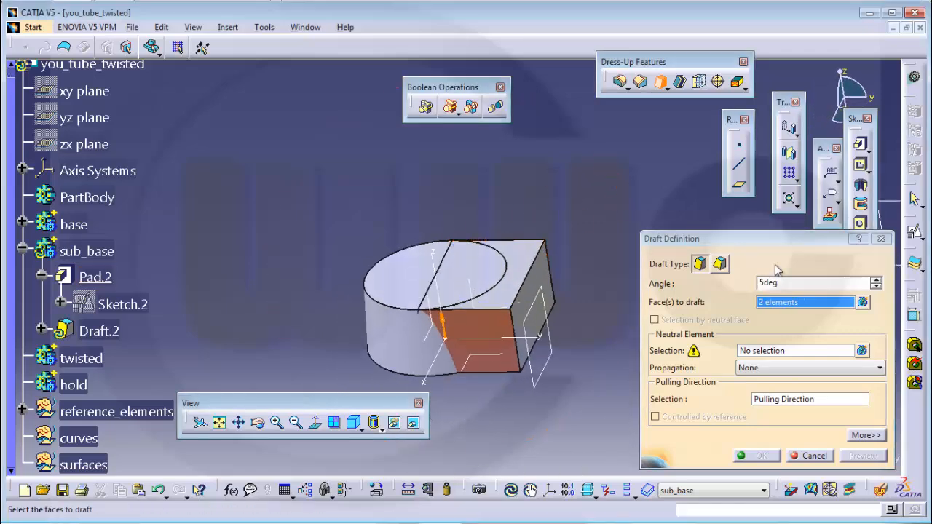
pyautogui.click(765, 352)
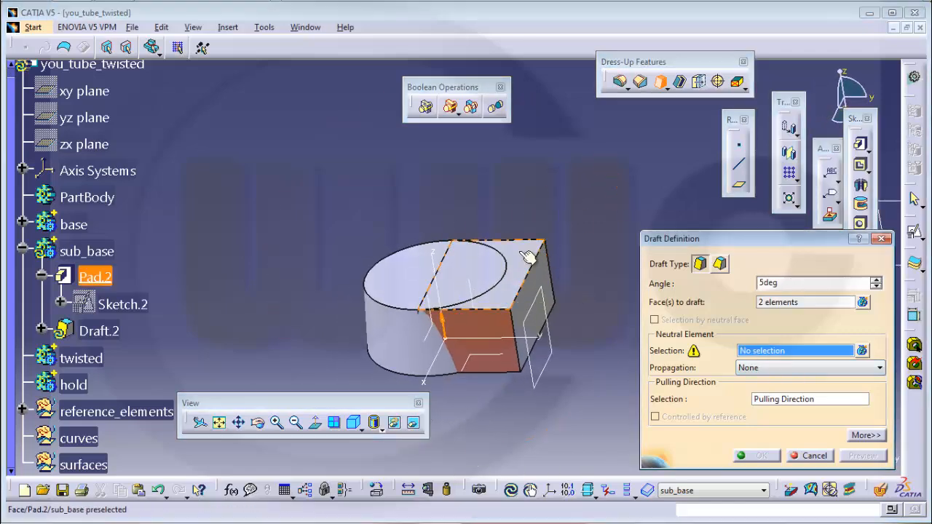
pyautogui.click(536, 255)
pyautogui.moveTo(589, 362); pyautogui.dragTo(505, 371, button='middle')
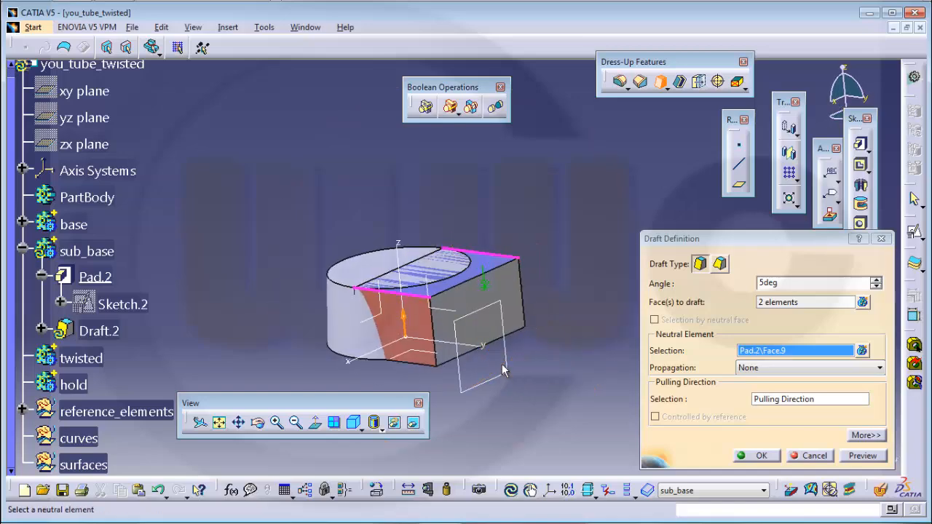
pyautogui.click(759, 455)
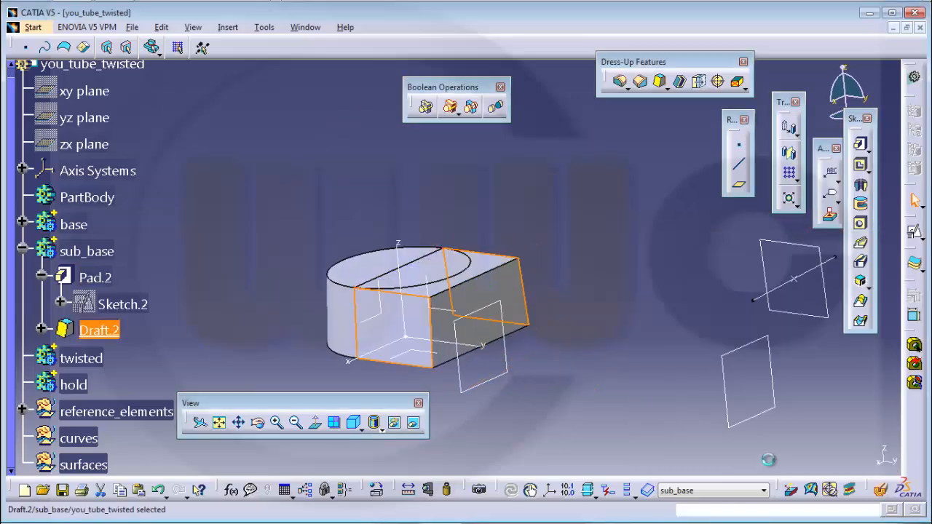
# - Create a positioned sketch in sub_base on the yz plane of the absolute axis system, with implicit origin and orientation
pyautogui.moveTo(652, 381); pyautogui.dragTo(641, 310, button='middle')
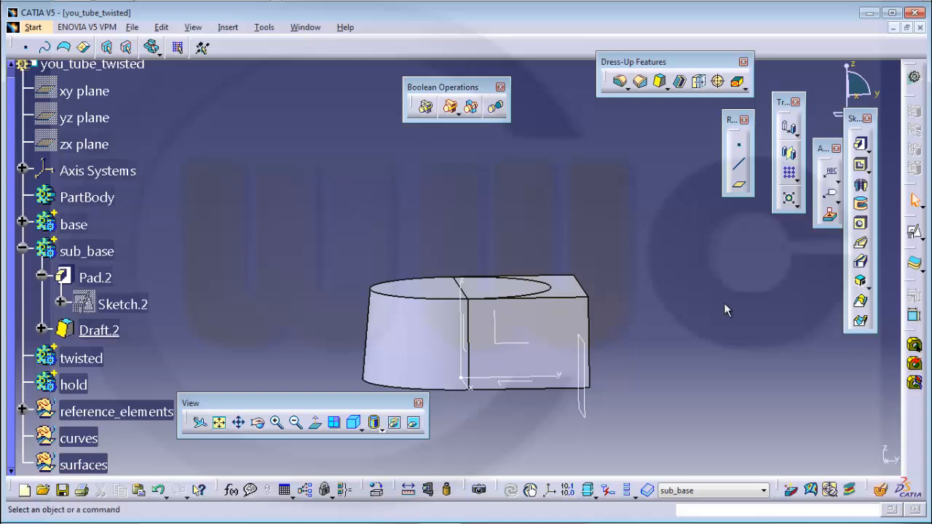
pyautogui.click(916, 235)
pyautogui.click(533, 352)
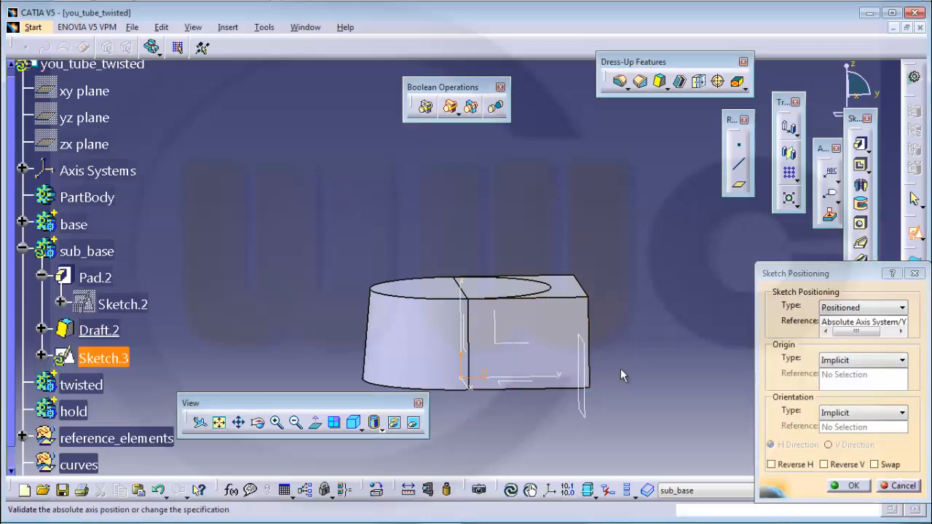
pyautogui.click(854, 486)
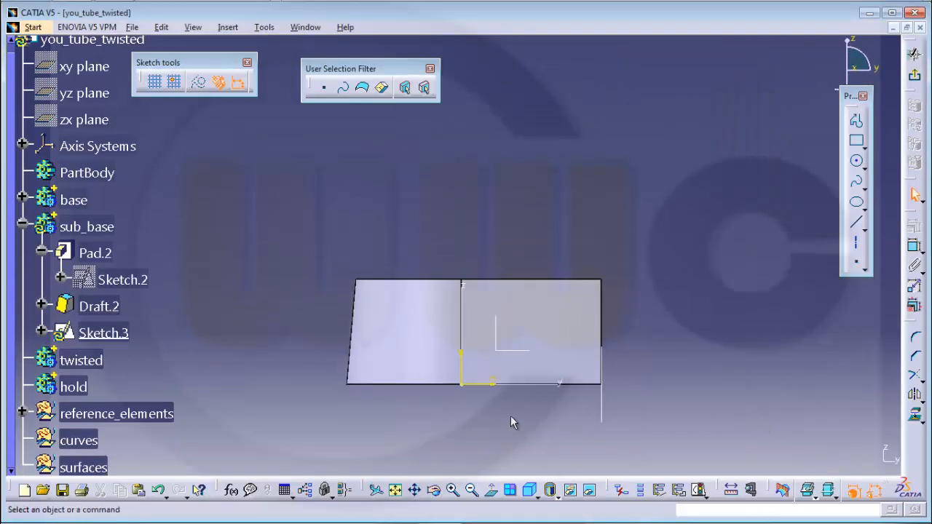
# - Hide the absolute axis of the new sub_base sketch
pyautogui.moveTo(513, 413)
pyautogui.mouseDown()
pyautogui.moveTo(422, 348)
pyautogui.moveTo(432, 339)
pyautogui.mouseUp()
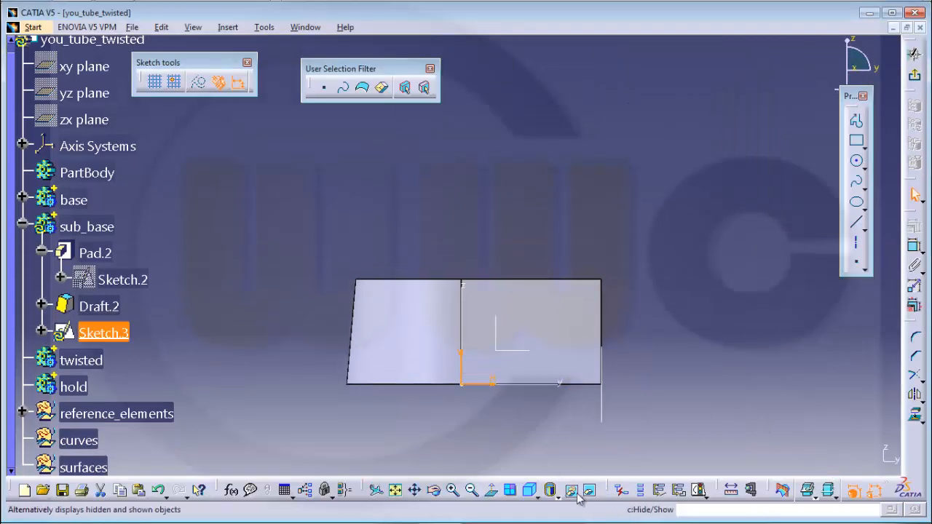
pyautogui.click(629, 383)
pyautogui.moveTo(629, 382)
pyautogui.mouseDown(button='middle')
pyautogui.moveTo(634, 357)
pyautogui.moveTo(588, 270)
pyautogui.moveTo(551, 161)
pyautogui.mouseUp(button='middle')
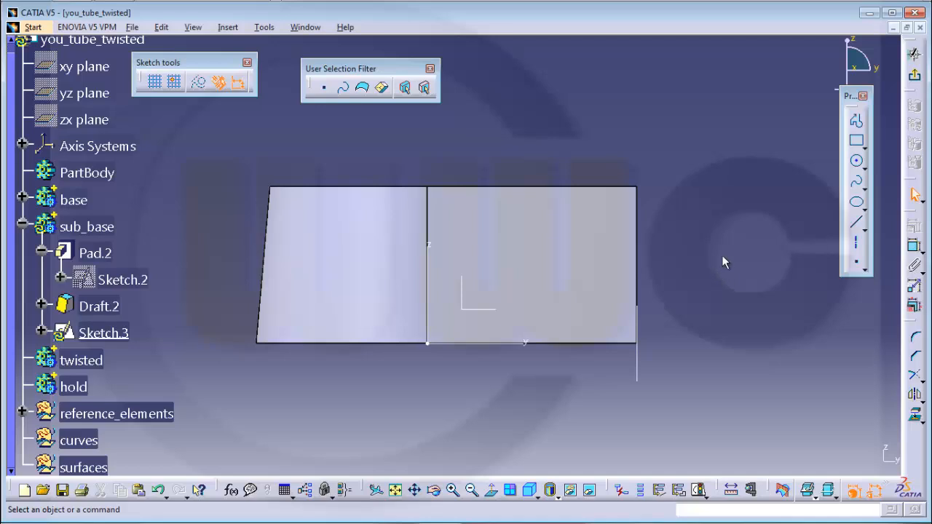
# - Sketch a closed four-sided profile across the block's lower outer corner, with a lower side about 15.5 mm long, and delete its vertical constraint
pyautogui.click(856, 123)
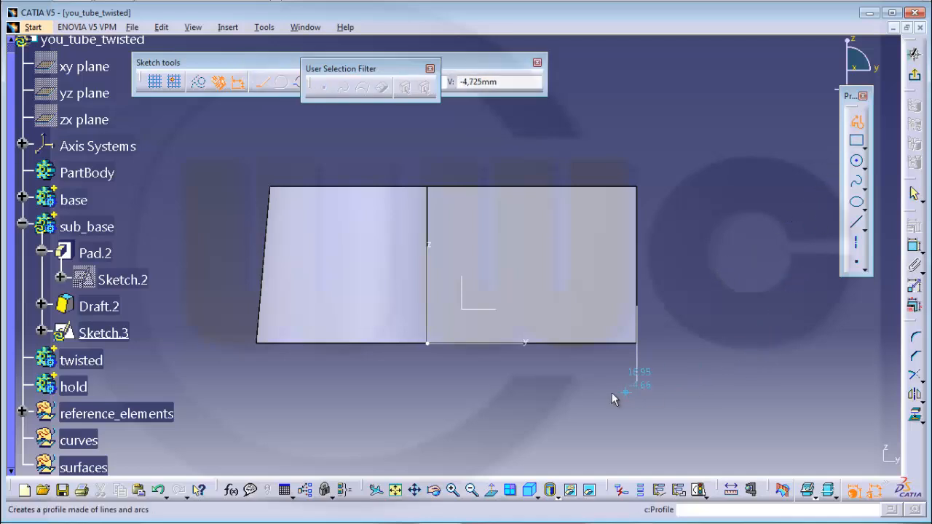
pyautogui.click(543, 383)
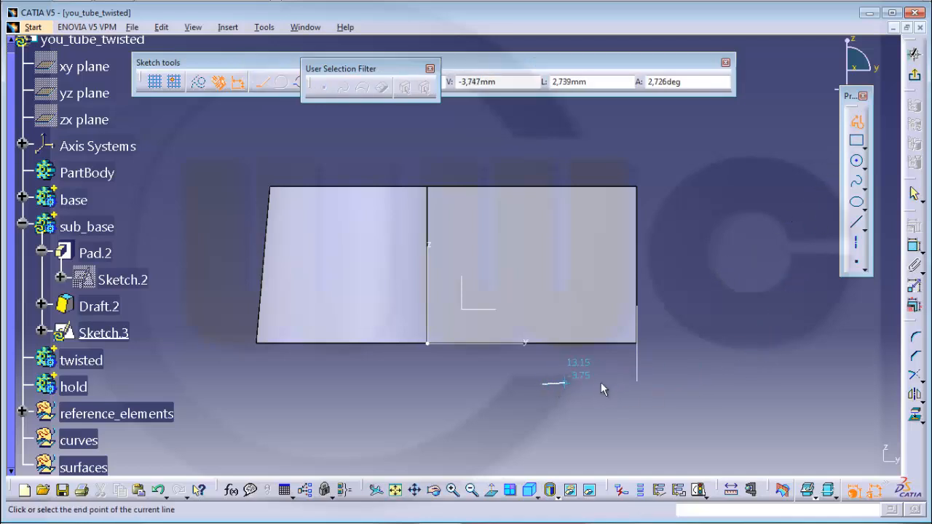
pyautogui.click(700, 357)
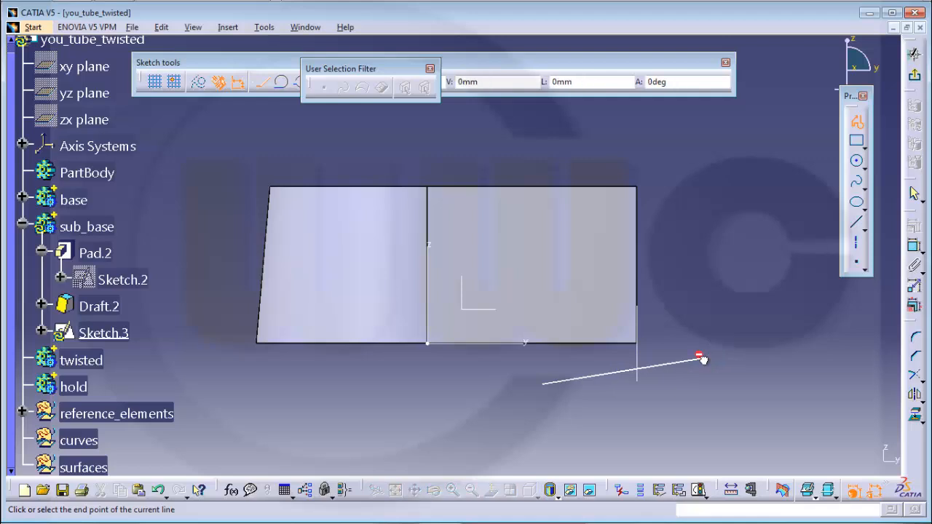
pyautogui.click(702, 293)
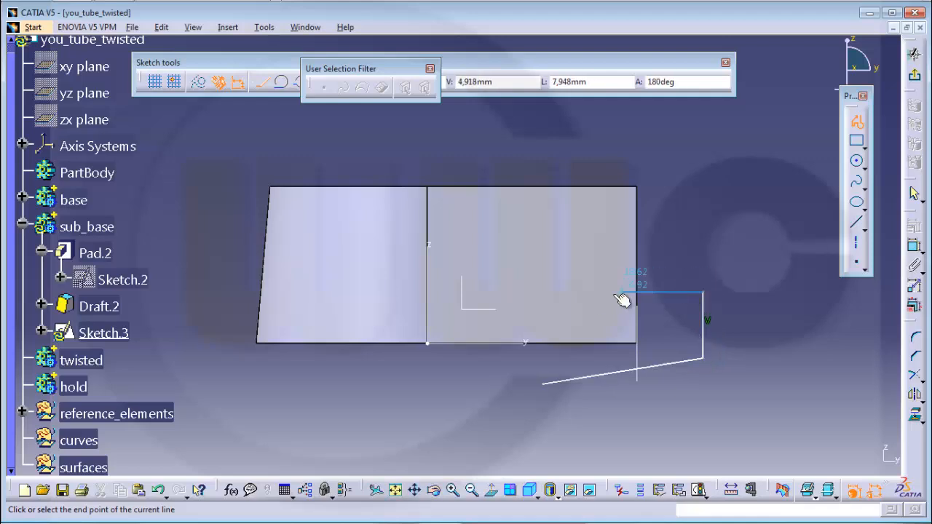
pyautogui.click(581, 305)
pyautogui.click(544, 382)
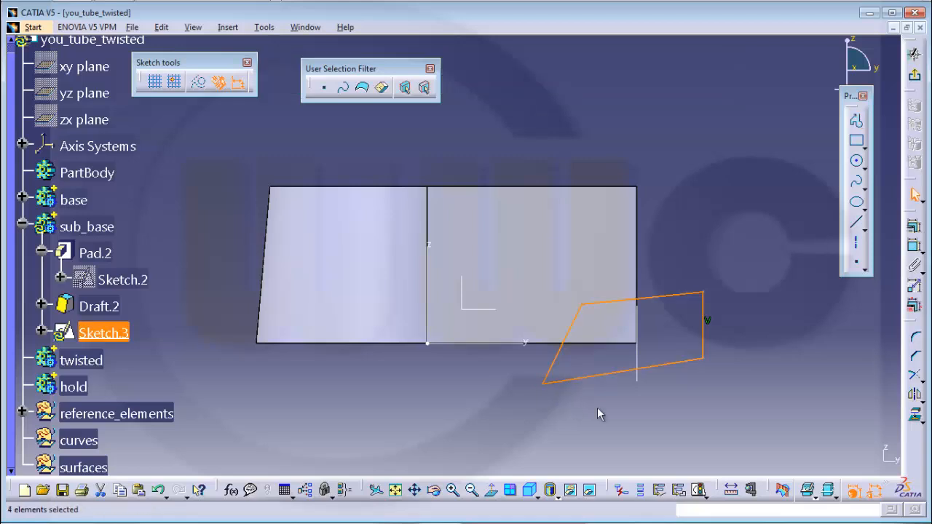
pyautogui.click(709, 318)
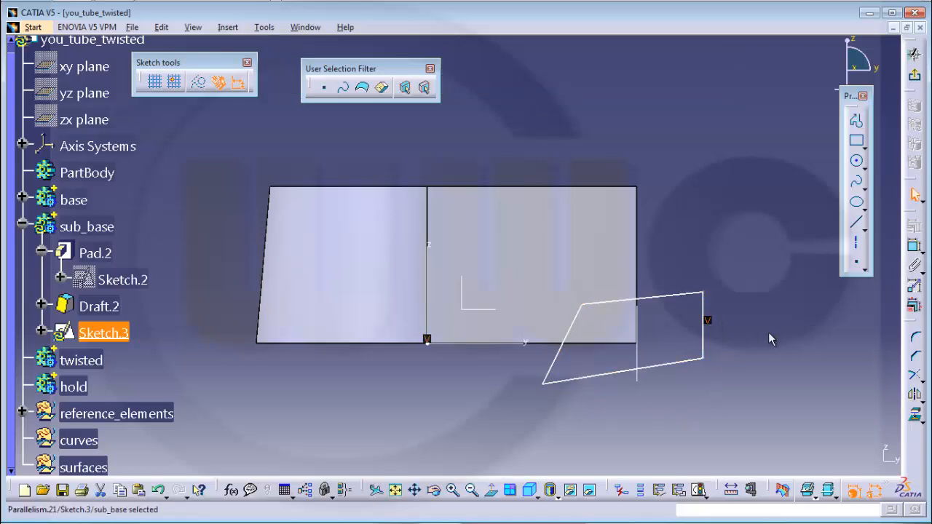
pyautogui.click(770, 335)
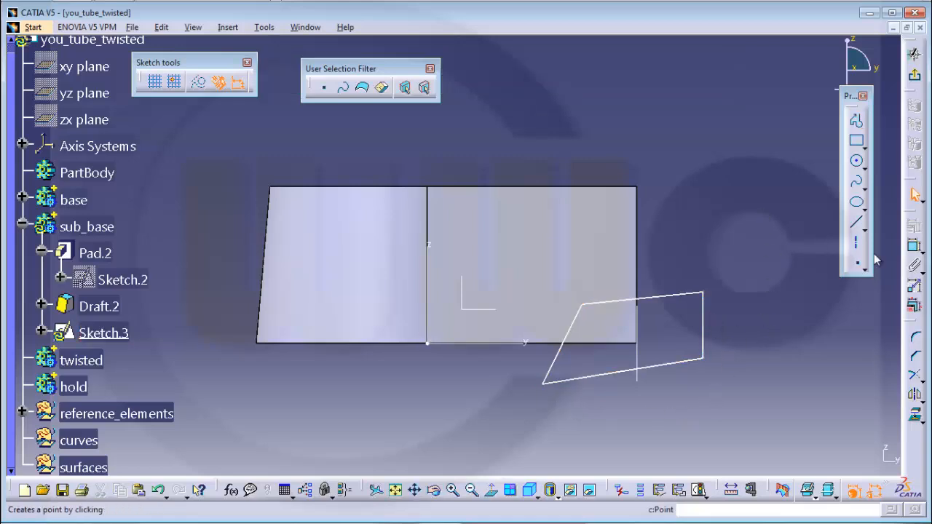
# - Make the profile's lower side coincident with the horizontal line at the block's base
pyautogui.click(912, 248)
pyautogui.click(606, 374)
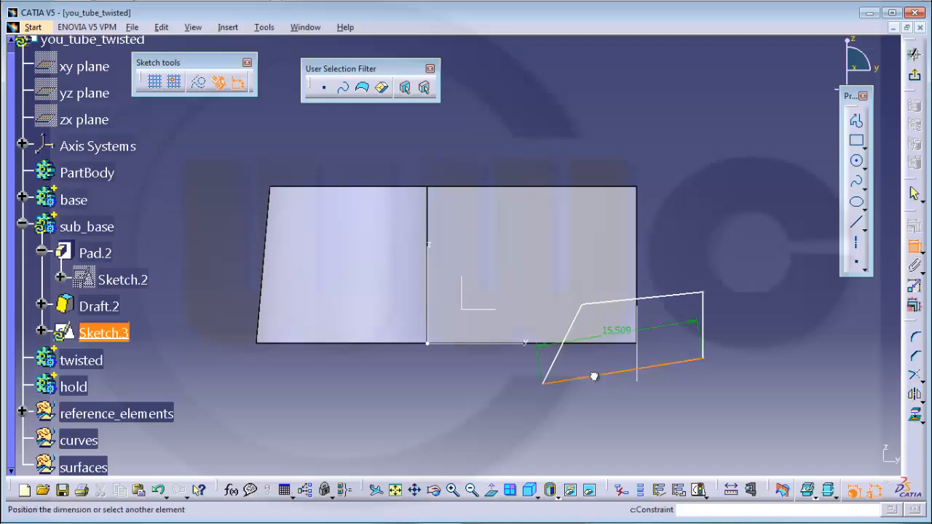
pyautogui.rightClick(783, 338)
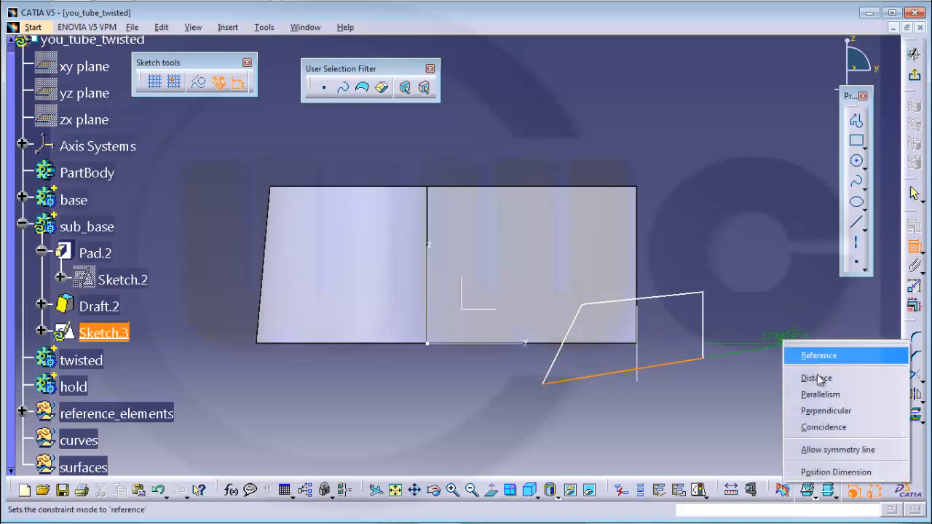
pyautogui.click(830, 427)
# - Constrain the distance between the profile's lower and upper sides to 5 mm
pyautogui.click(688, 344)
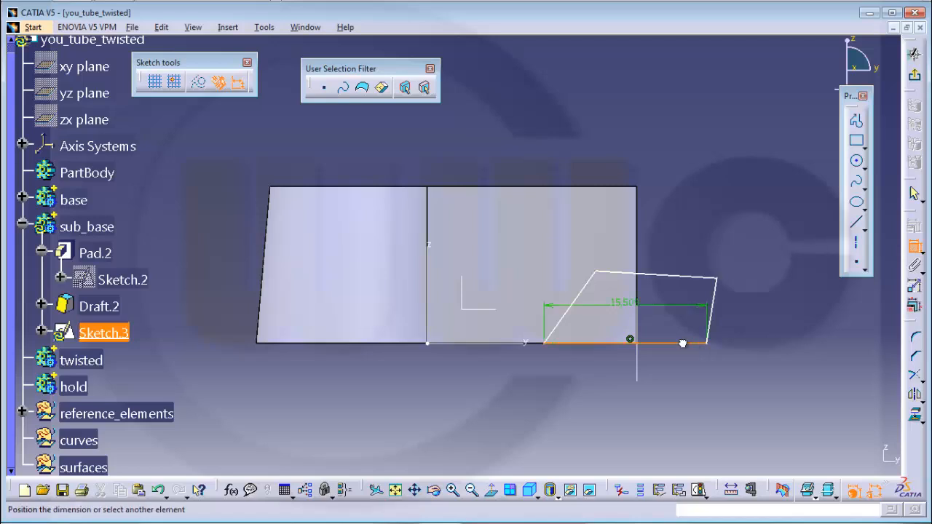
pyautogui.click(666, 275)
pyautogui.rightClick(681, 304)
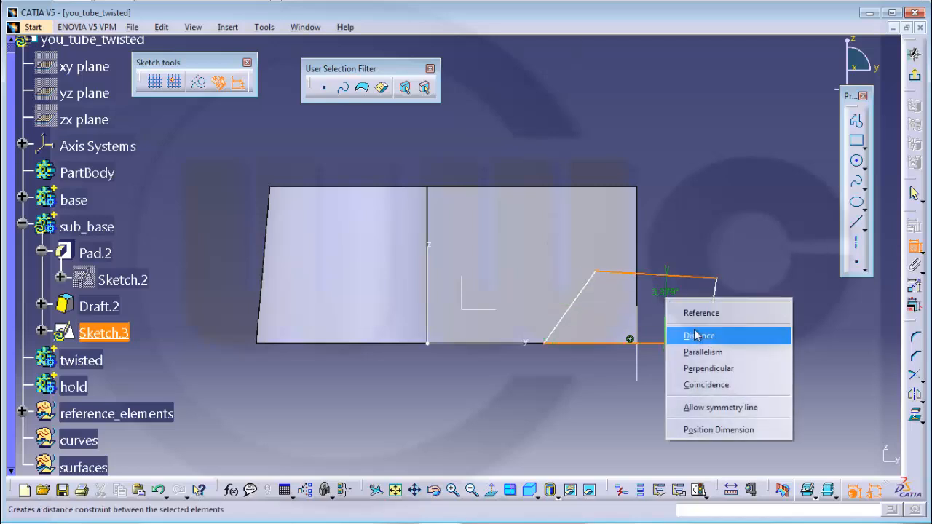
pyautogui.click(707, 334)
pyautogui.click(675, 300)
pyautogui.doubleClick(675, 299)
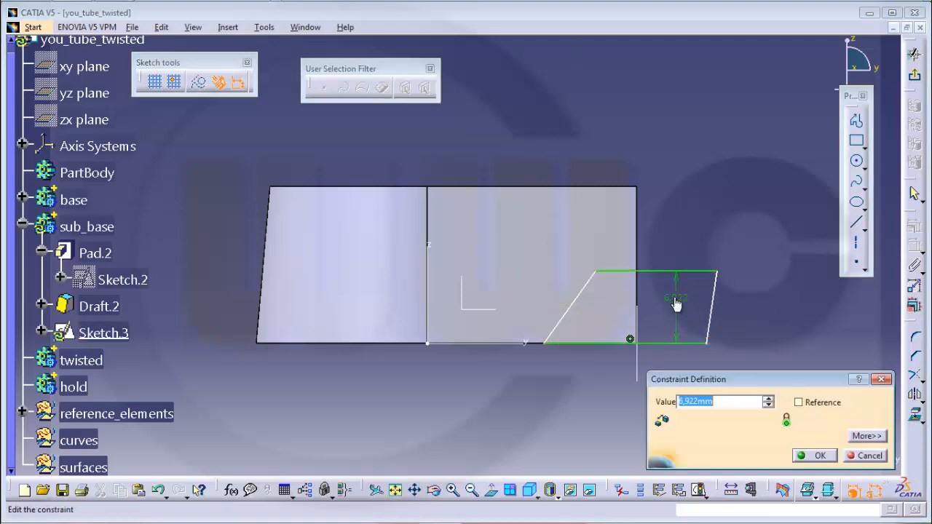
pyautogui.press('Return')
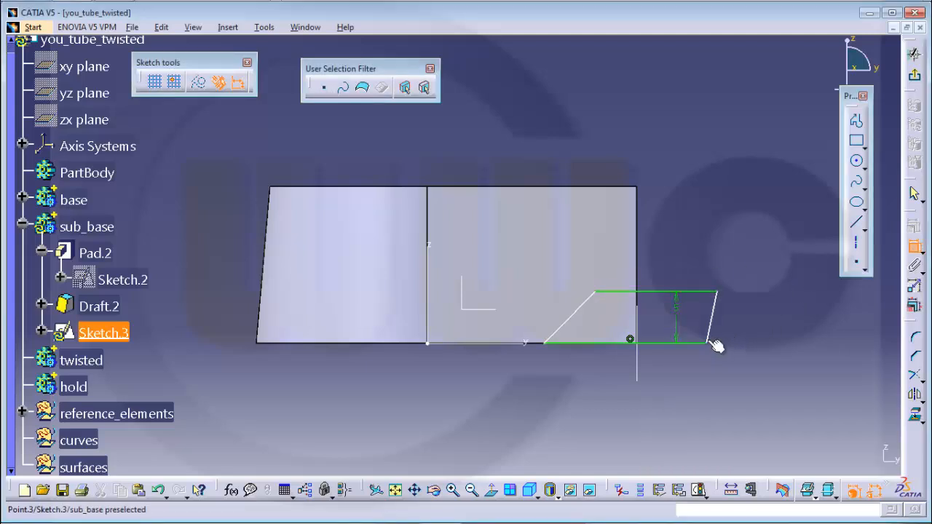
# - Make the profile's outer side coincident with the reference plane at the block's outer face
pyautogui.click(720, 321)
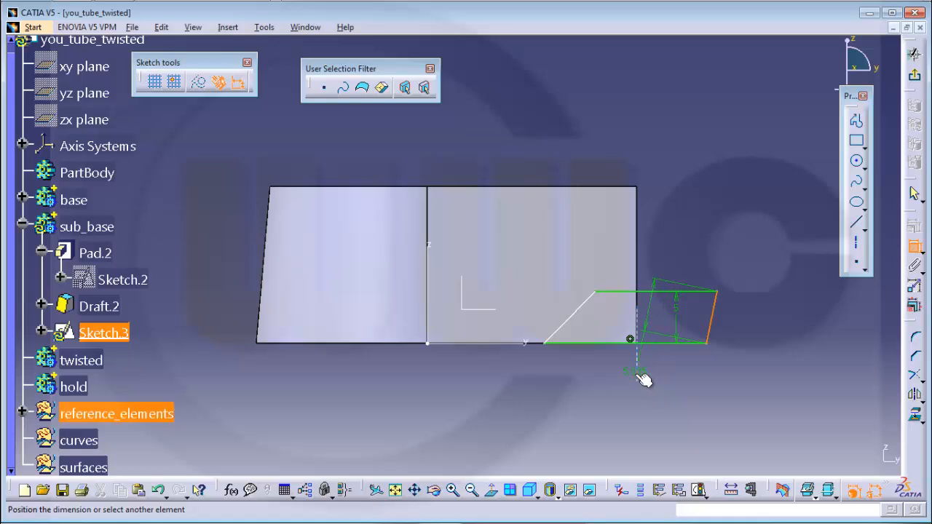
pyautogui.click(639, 372)
pyautogui.rightClick(712, 380)
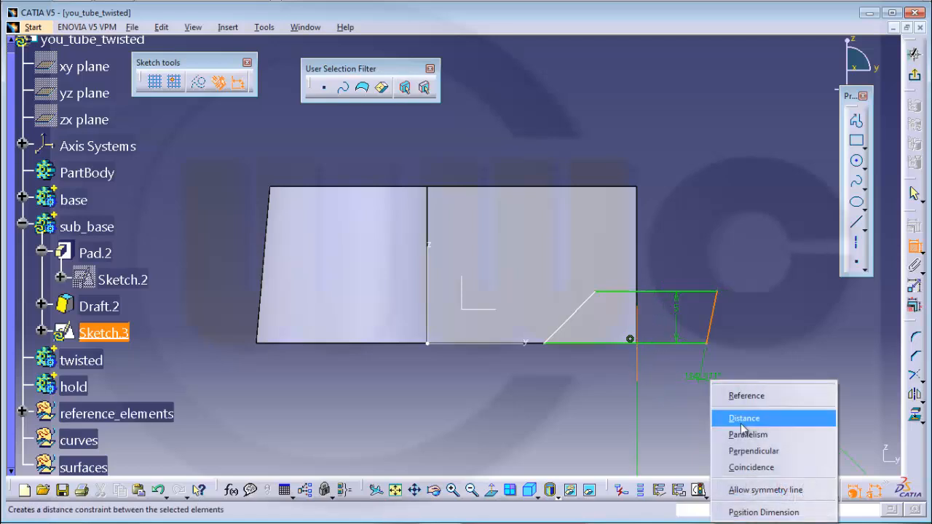
pyautogui.click(743, 467)
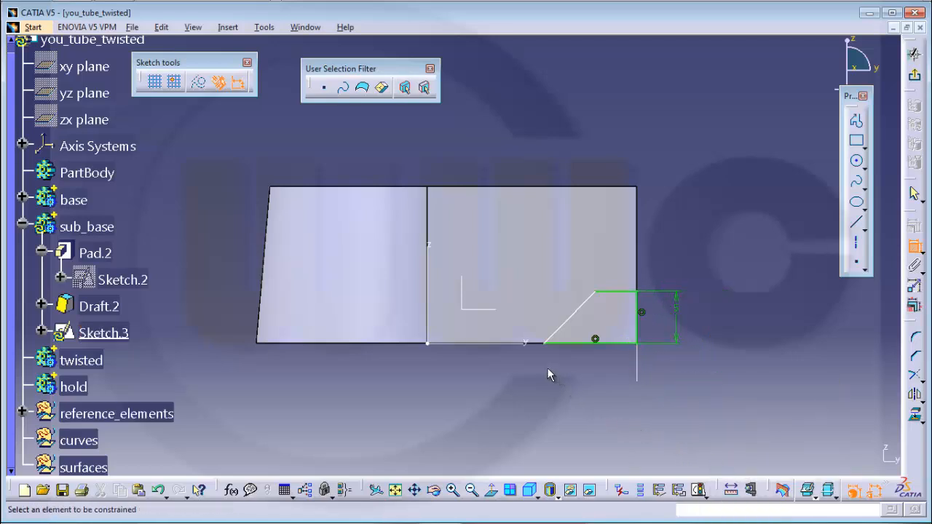
# - Constrain the angle between the profile's slanted side and its lower side to 40 degrees
pyautogui.click(566, 329)
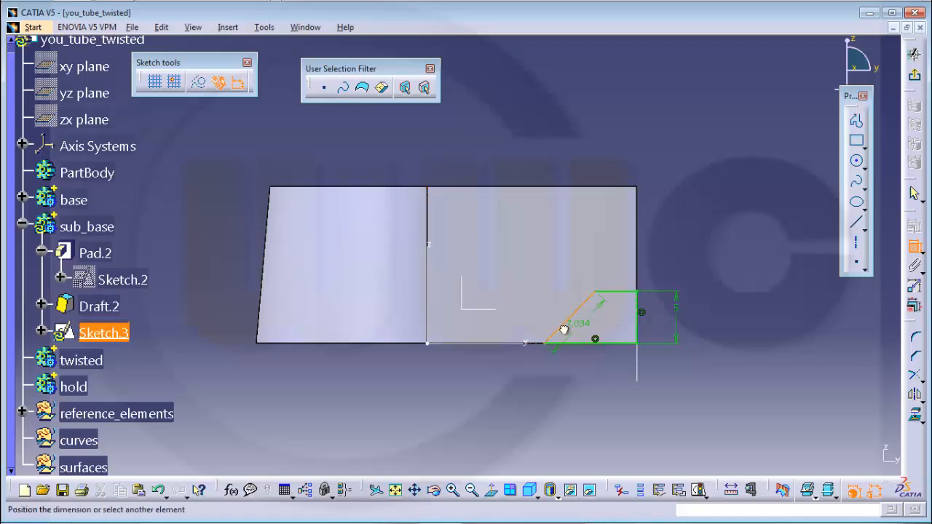
pyautogui.click(591, 340)
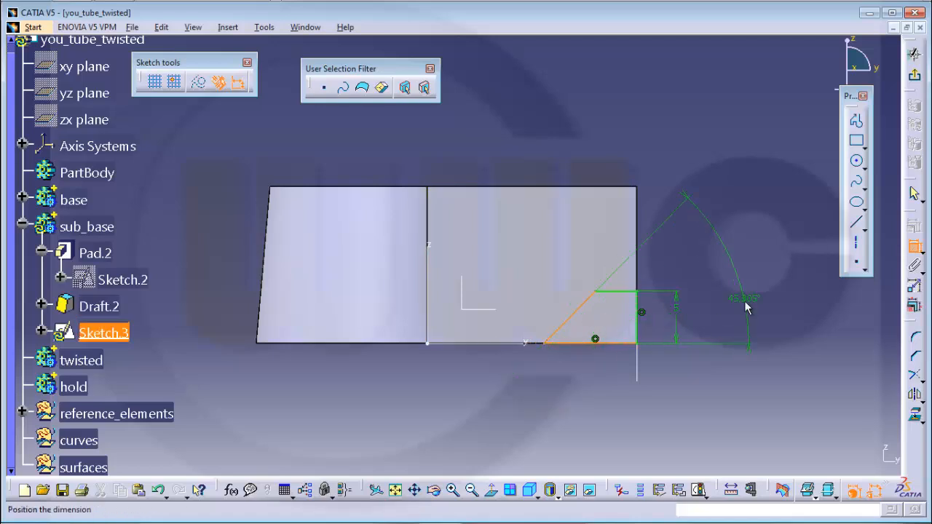
pyautogui.doubleClick(745, 299)
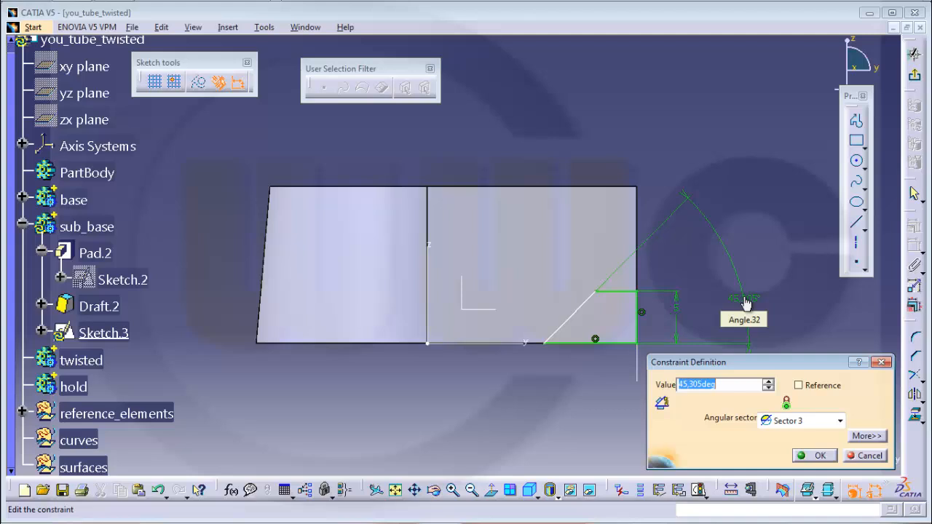
pyautogui.press('Return')
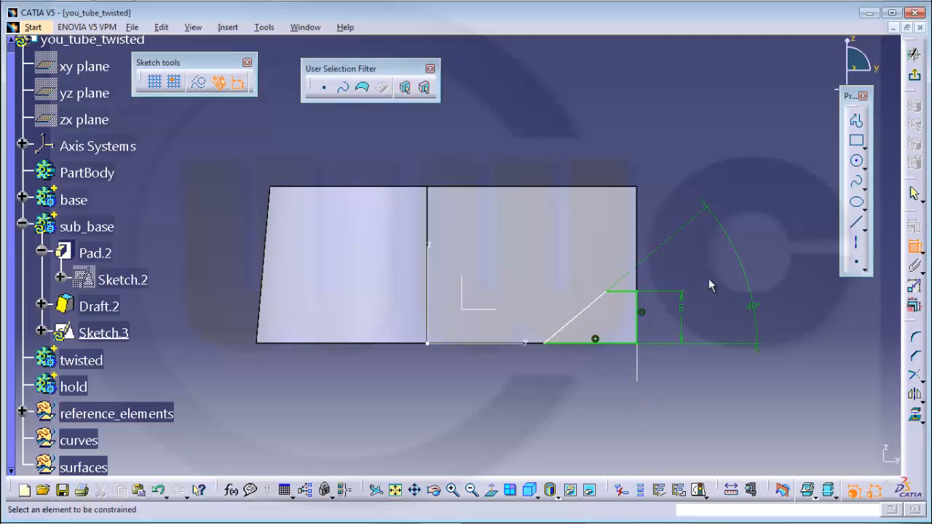
# - Dimension the length of the profile's lower side, trying 10 mm and settling on 15 mm
pyautogui.click(581, 344)
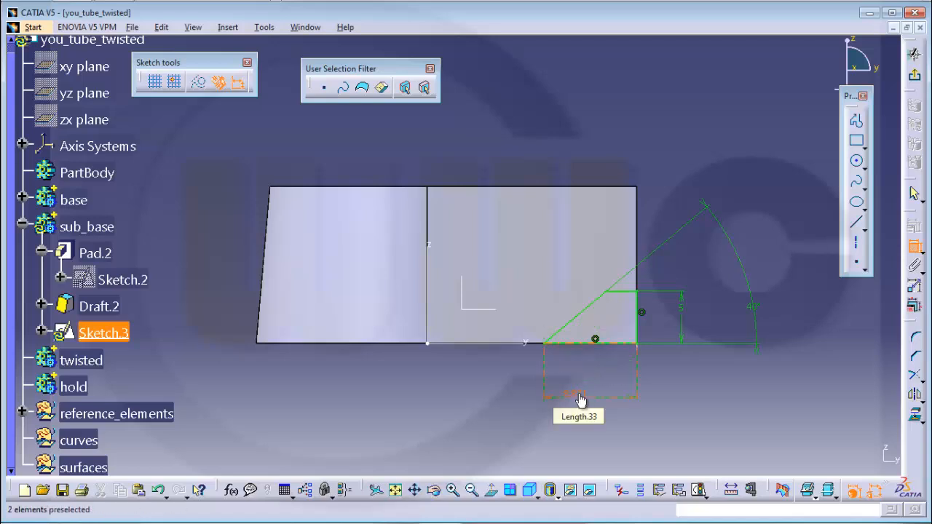
pyautogui.doubleClick(581, 398)
pyautogui.write('10')
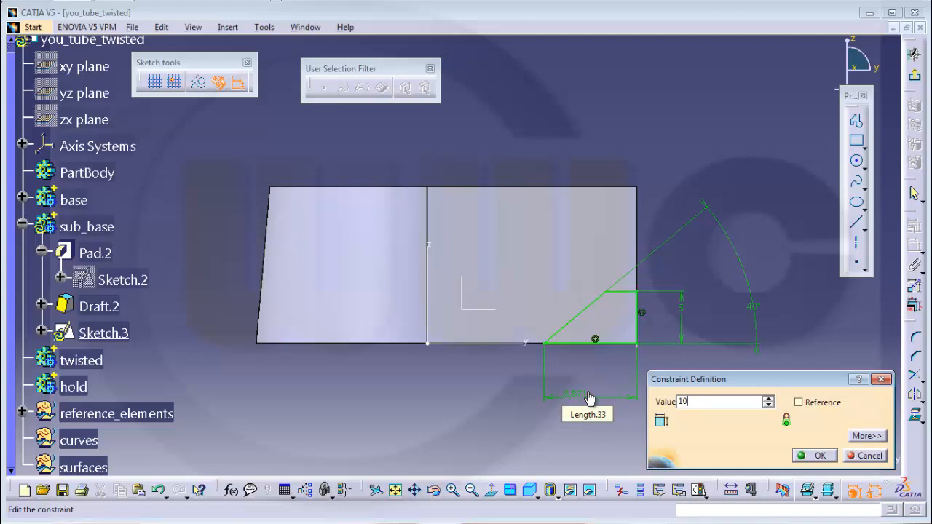
pyautogui.press('Return')
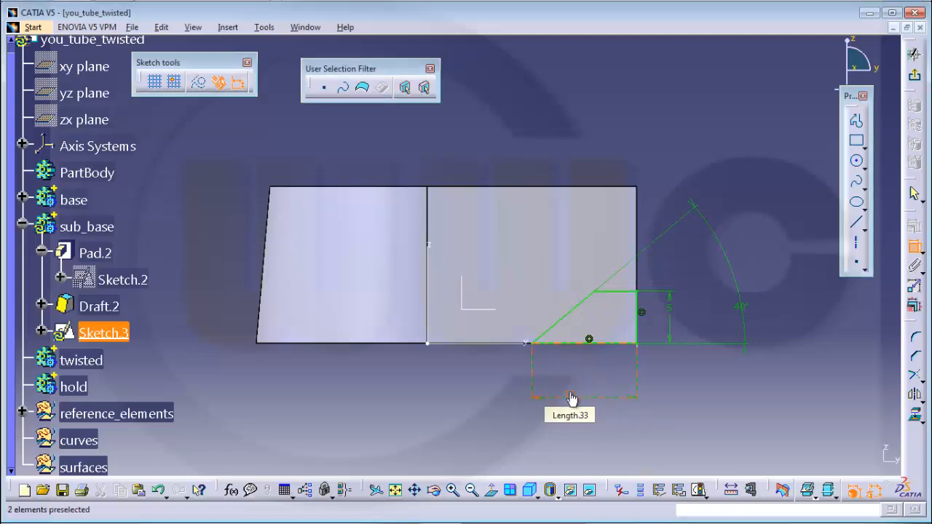
pyautogui.doubleClick(571, 398)
pyautogui.write('15')
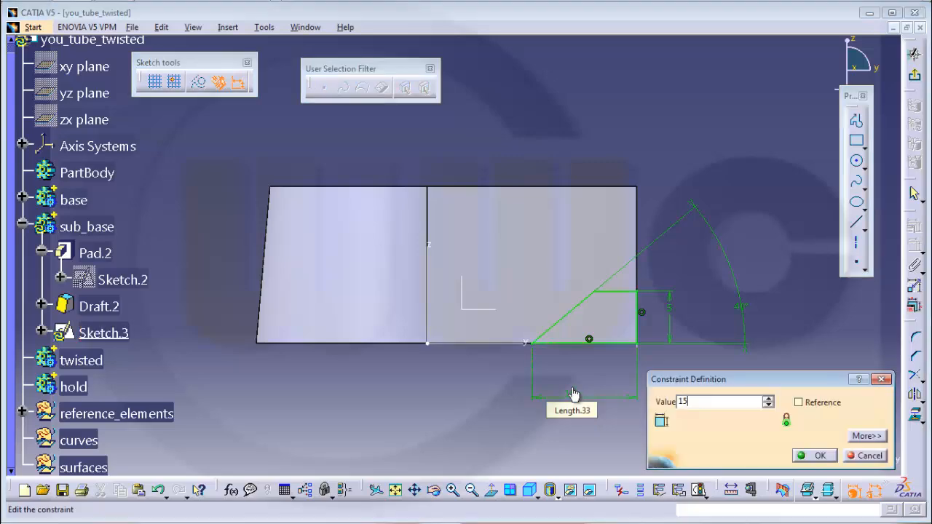
pyautogui.press('Return')
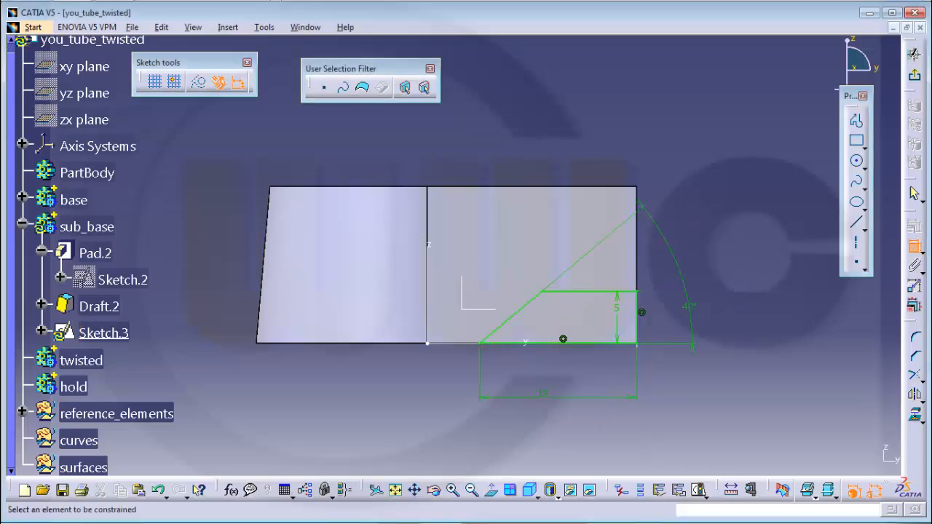
# - Exit the sketch and cut its profile from the sub_base block with a Pocket, both limits set to Up to last
pyautogui.click(915, 74)
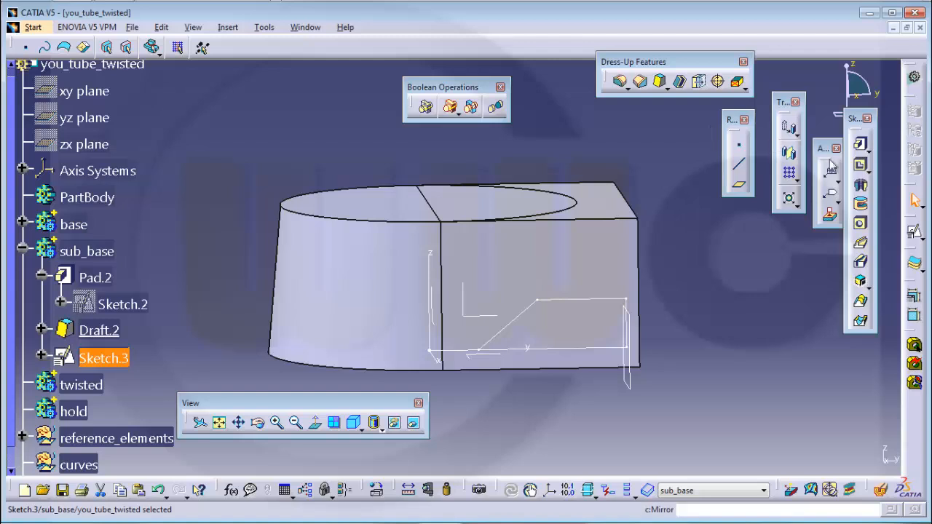
pyautogui.click(860, 165)
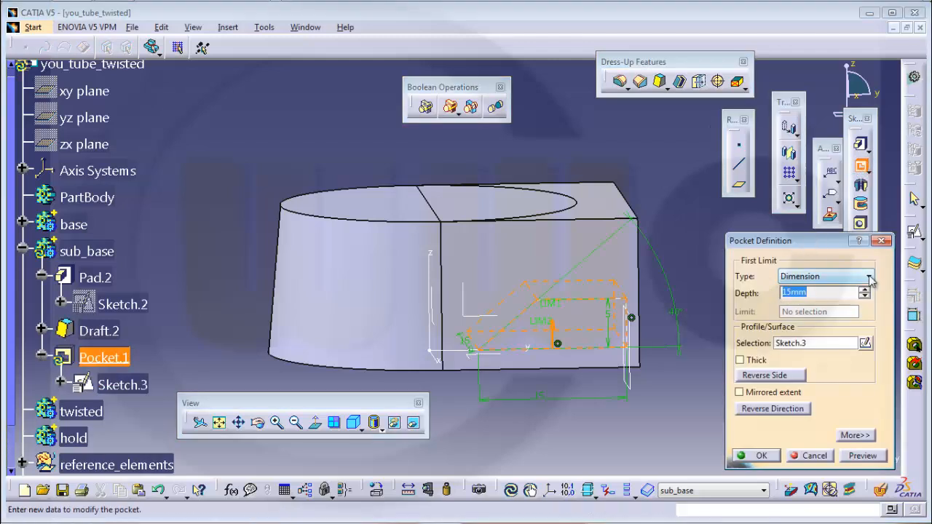
pyautogui.click(869, 278)
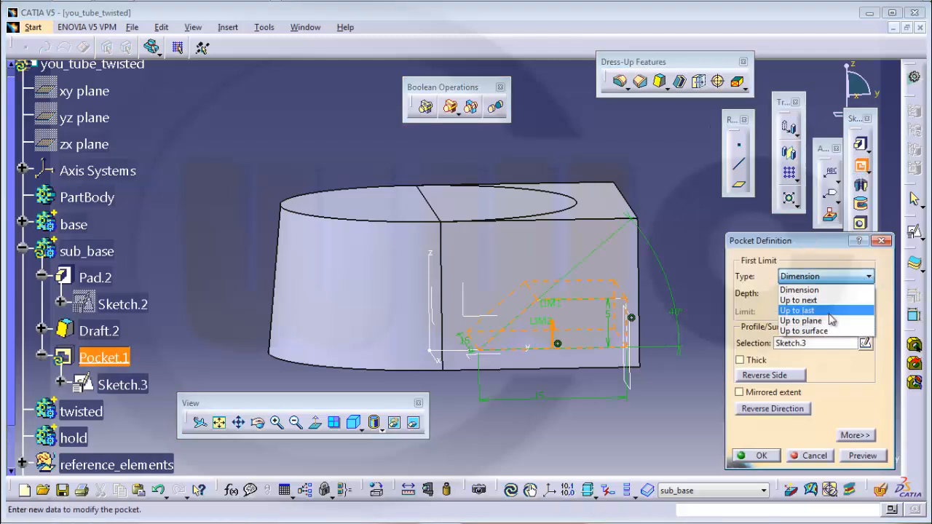
pyautogui.click(830, 311)
pyautogui.click(858, 437)
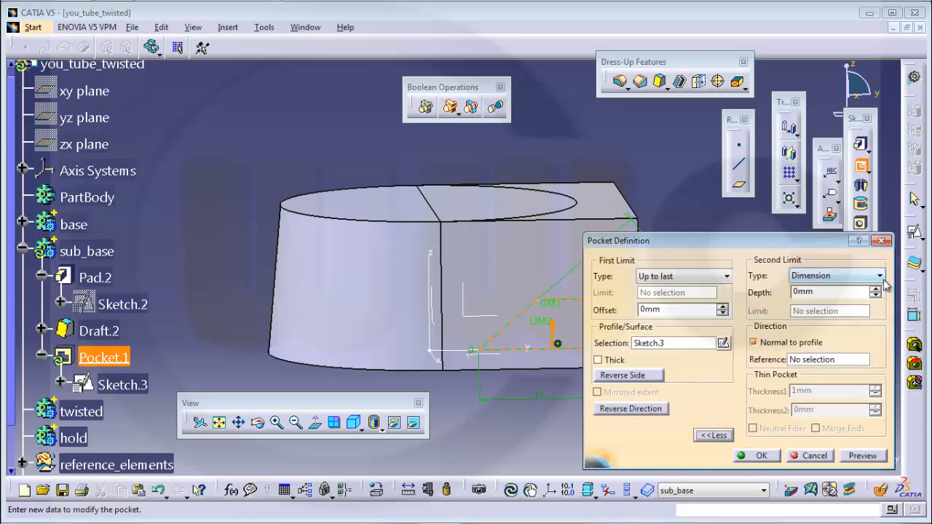
pyautogui.click(879, 277)
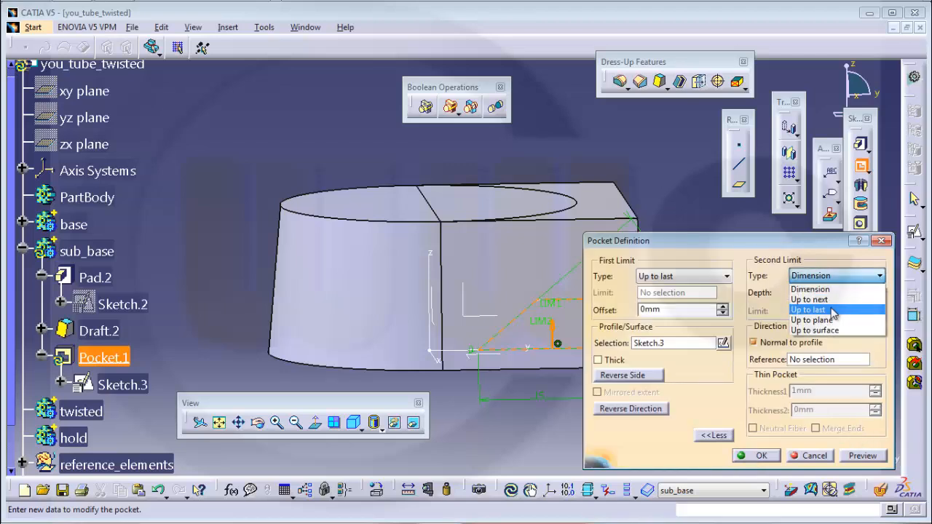
pyautogui.click(823, 308)
pyautogui.click(760, 456)
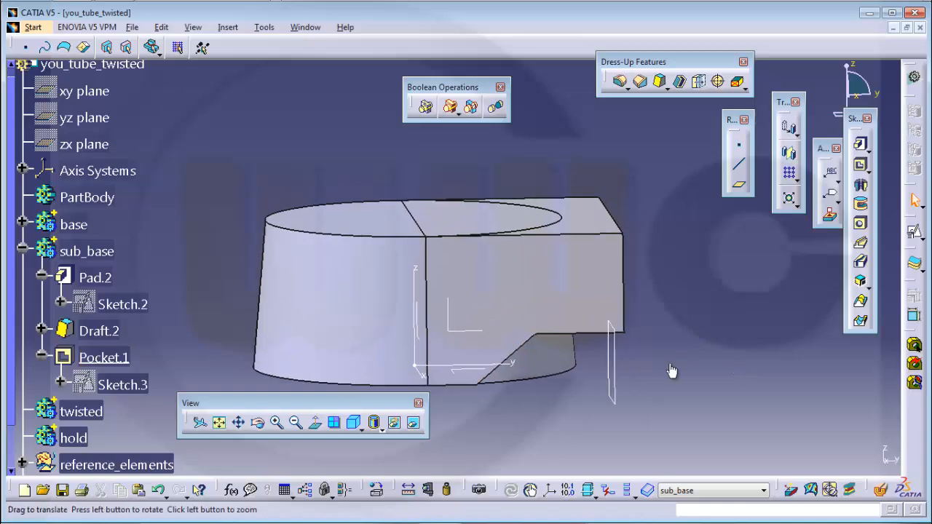
# - Collapse the sub_base branch and define the hold body as the in-work object
pyautogui.moveTo(672, 370); pyautogui.dragTo(441, 362, button='middle')
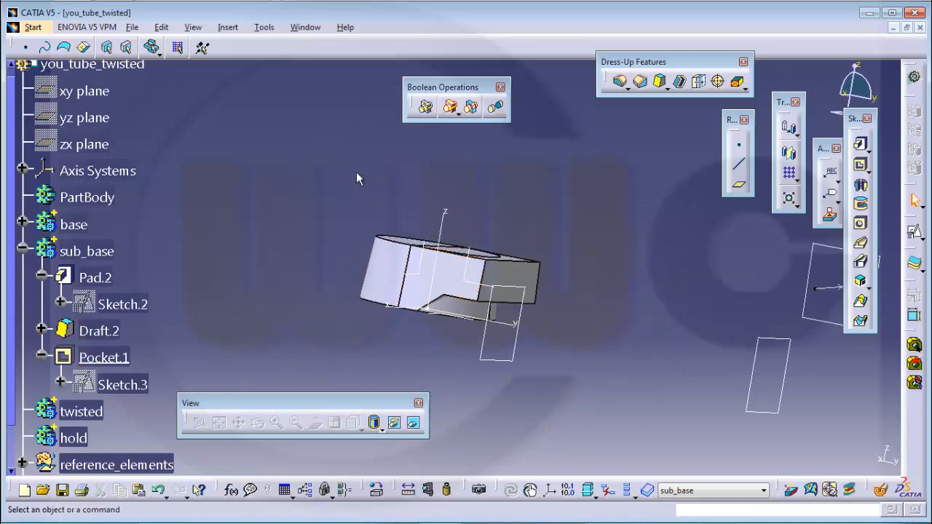
pyautogui.click(22, 251)
pyautogui.scroll(-2, 226, 269)
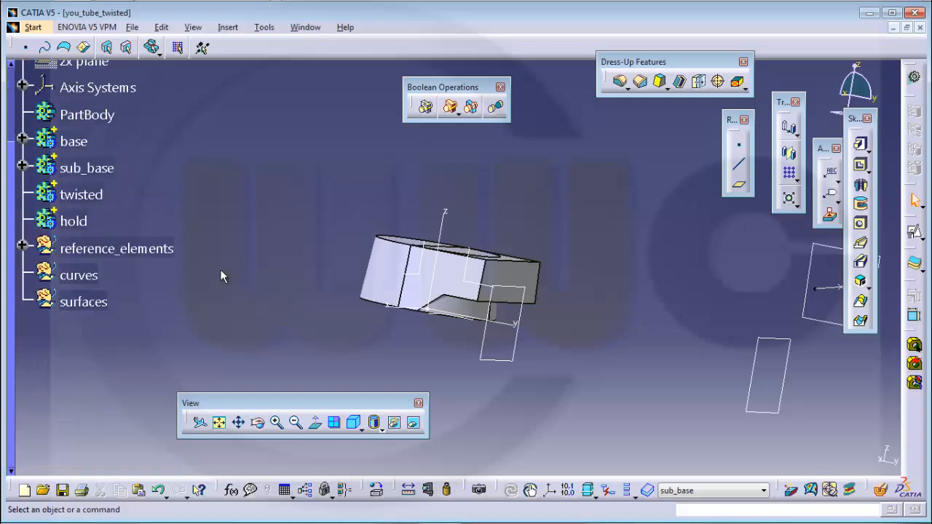
pyautogui.scroll(1, 220, 269)
pyautogui.moveTo(458, 331); pyautogui.dragTo(510, 380, button='middle')
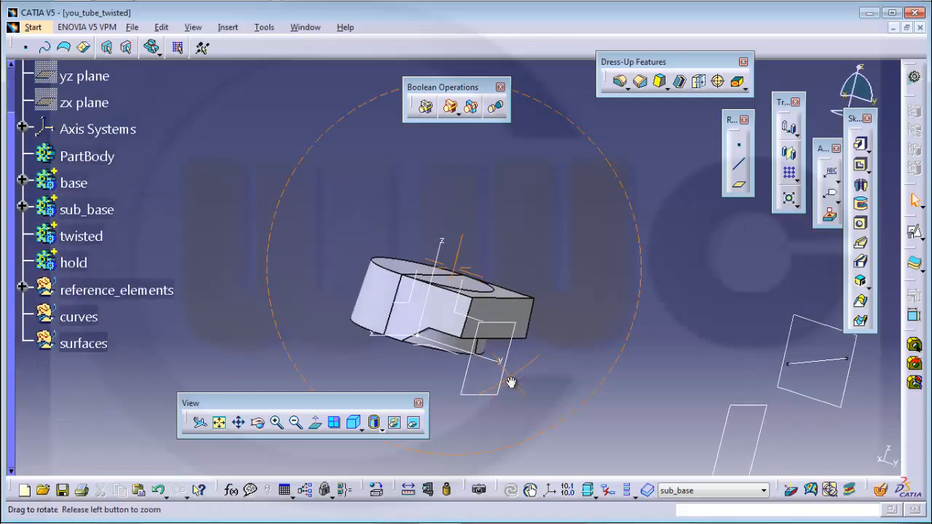
pyautogui.rightClick(70, 264)
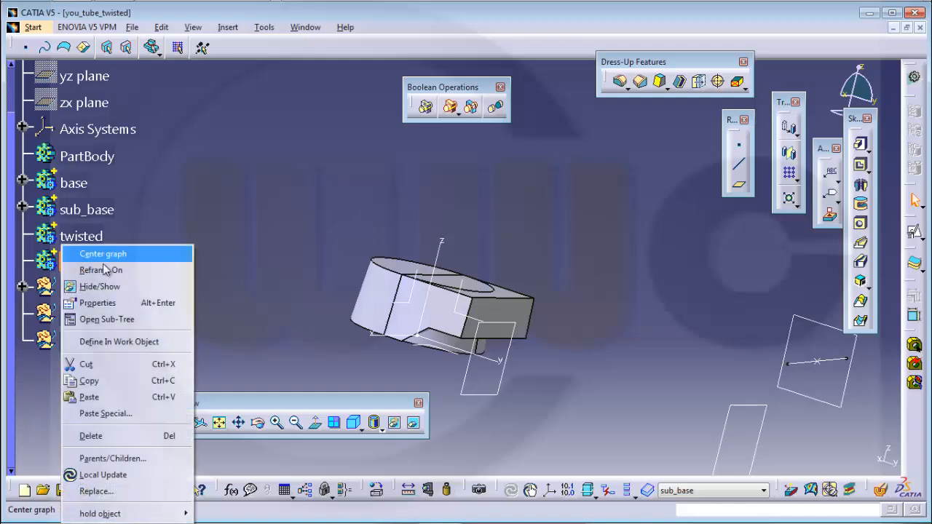
pyautogui.click(121, 340)
# - Start a positioned sketch in hold on Plane.1, the square reference plane away from the block, keeping the implicit origin and orientation
pyautogui.moveTo(618, 337)
pyautogui.mouseDown(button='middle')
pyautogui.moveTo(631, 325)
pyautogui.moveTo(461, 276)
pyautogui.moveTo(524, 271)
pyautogui.mouseUp(button='middle')
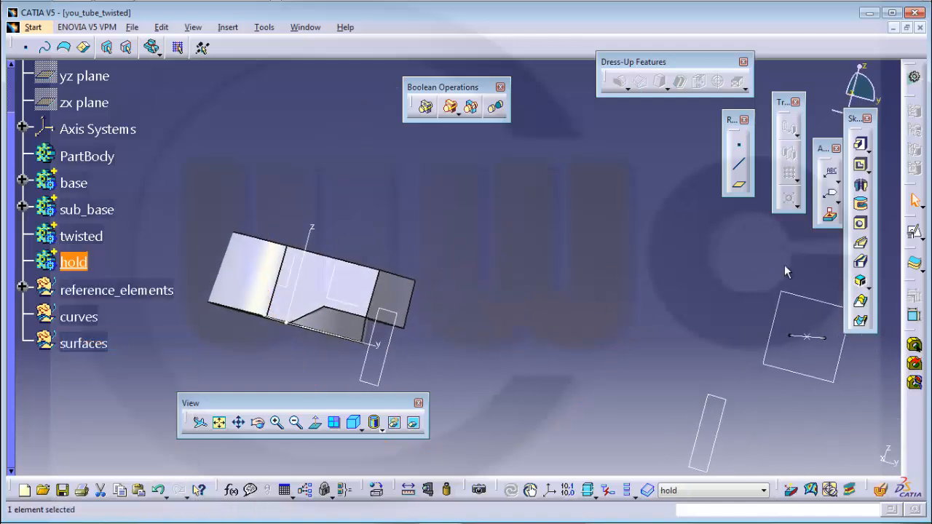
pyautogui.click(921, 240)
pyautogui.moveTo(619, 311); pyautogui.dragTo(329, 292, button='middle')
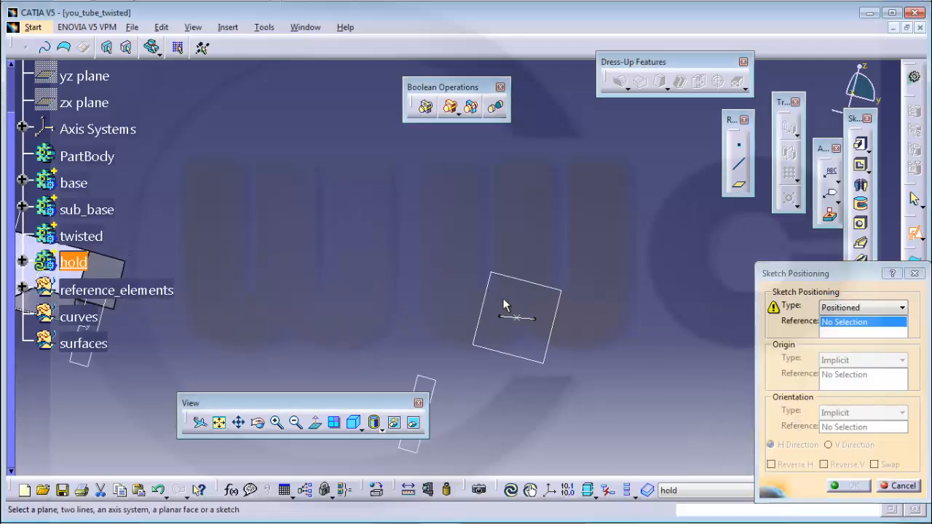
pyautogui.click(537, 283)
pyautogui.moveTo(285, 383)
pyautogui.mouseDown(button='middle')
pyautogui.moveTo(412, 262)
pyautogui.moveTo(406, 345)
pyautogui.mouseUp(button='middle')
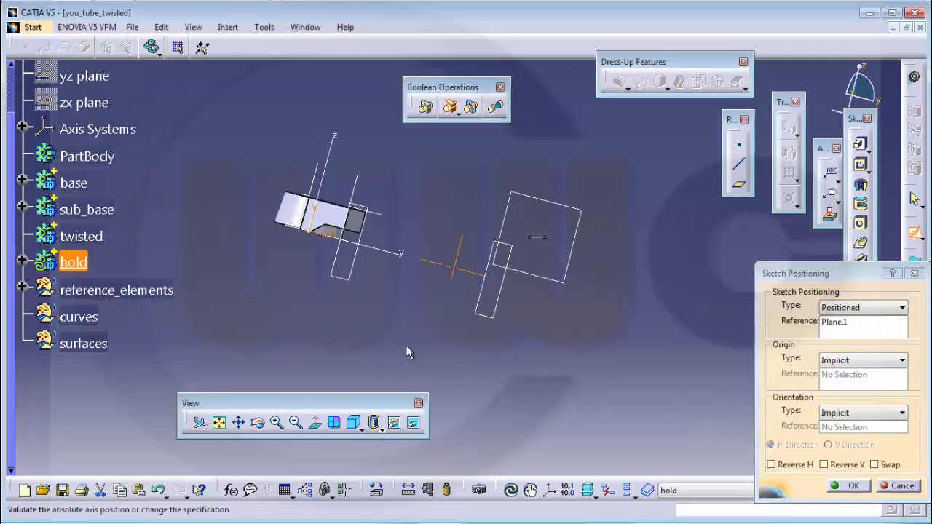
pyautogui.click(849, 487)
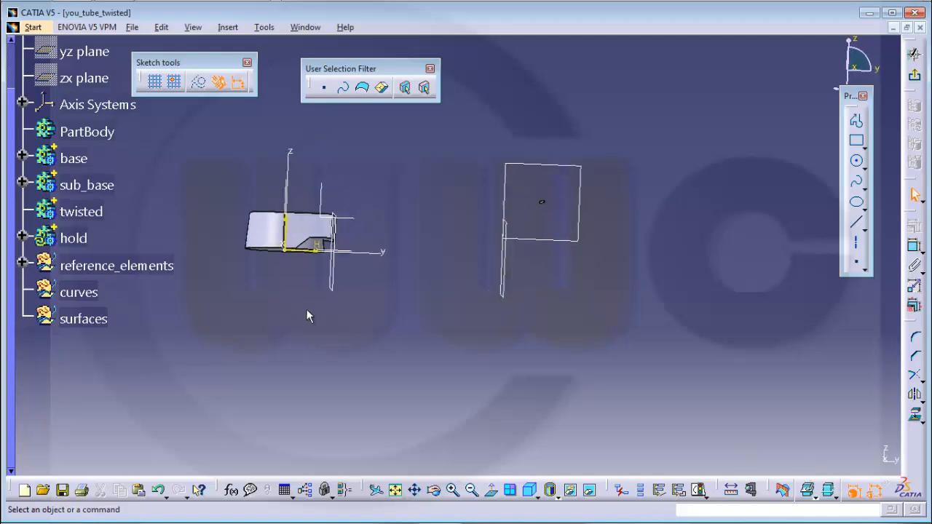
pyautogui.moveTo(268, 202); pyautogui.dragTo(325, 281)
pyautogui.click(573, 493)
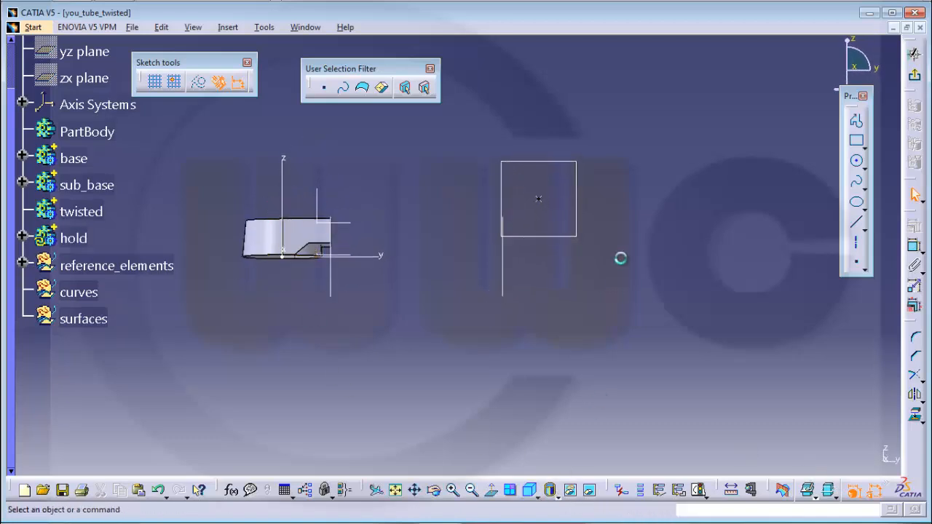
# - Draw a circle about 24 mm in radius beside the square reference plane, away from the block
pyautogui.click(858, 162)
pyautogui.click(678, 254)
pyautogui.click(733, 240)
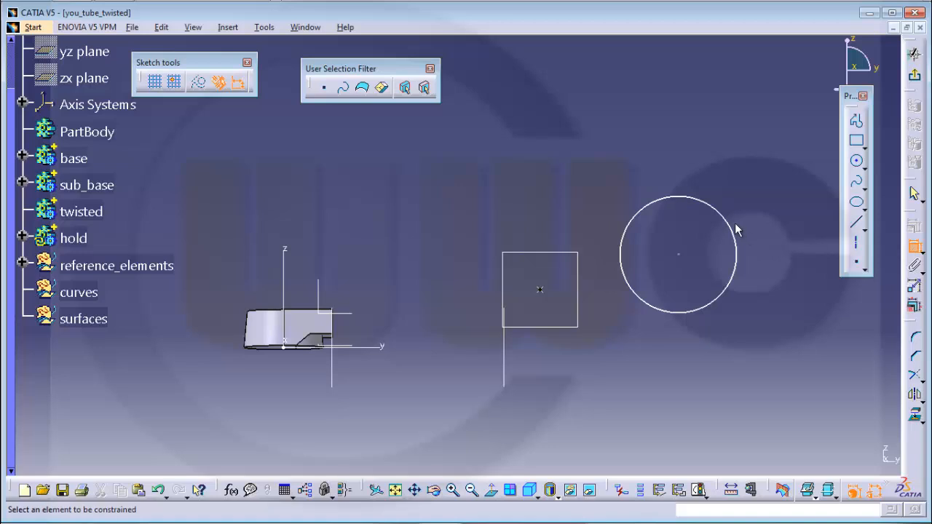
# - Add a radius constraint to the circle and set it to 7 mm
pyautogui.click(735, 223)
pyautogui.rightClick(758, 176)
pyautogui.click(790, 212)
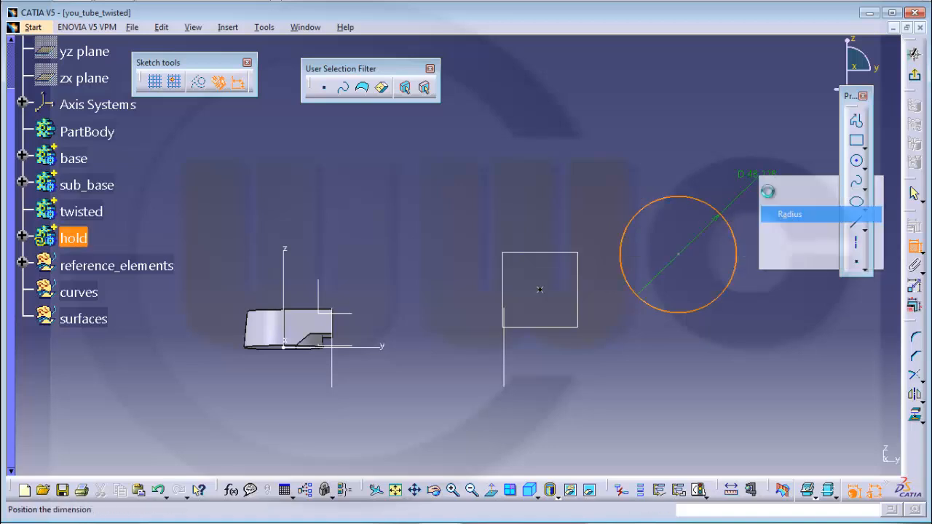
pyautogui.click(759, 190)
pyautogui.doubleClick(759, 184)
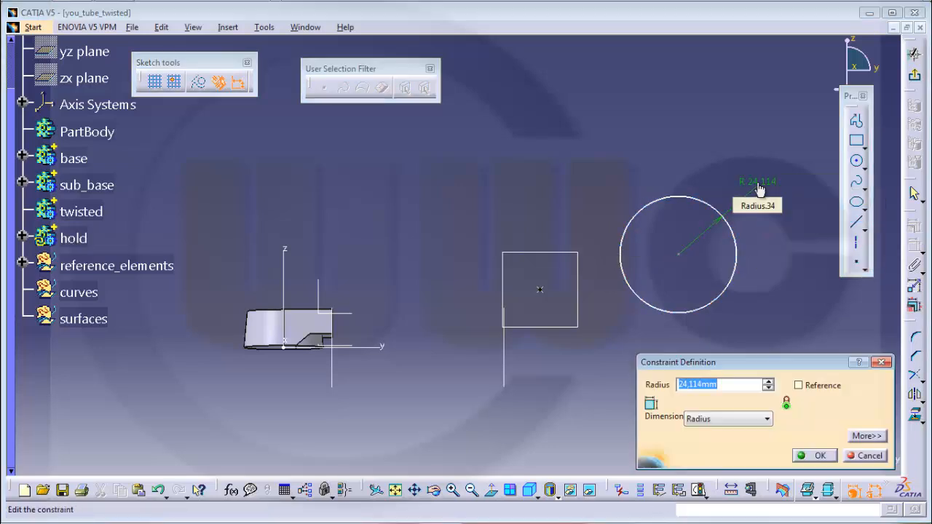
pyautogui.write('7')
pyautogui.press('Return')
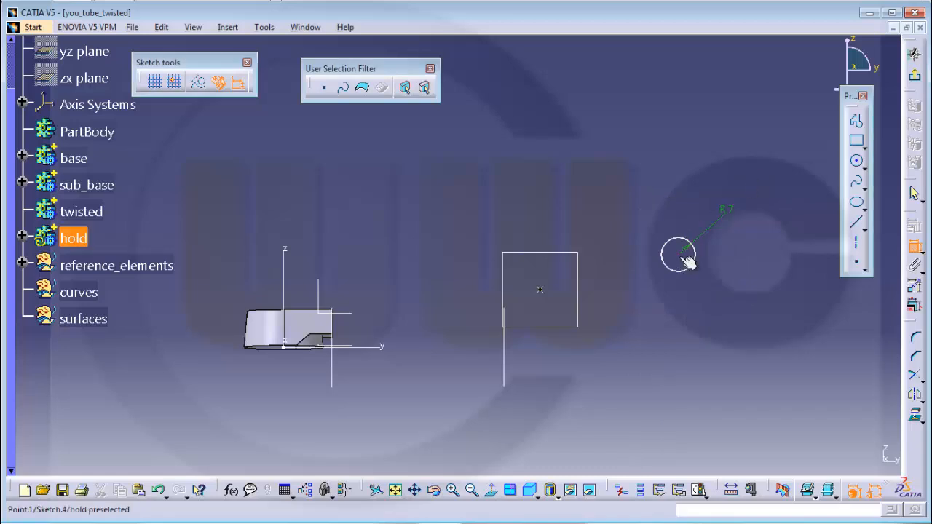
# - Make the circle's centre coincident with the reference point at the middle of the square plane
pyautogui.click(683, 257)
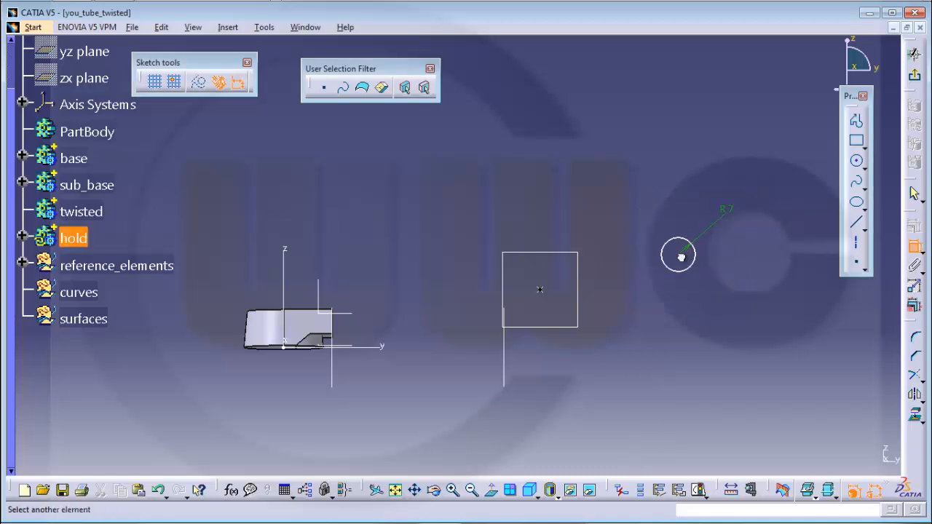
pyautogui.click(540, 291)
pyautogui.rightClick(594, 195)
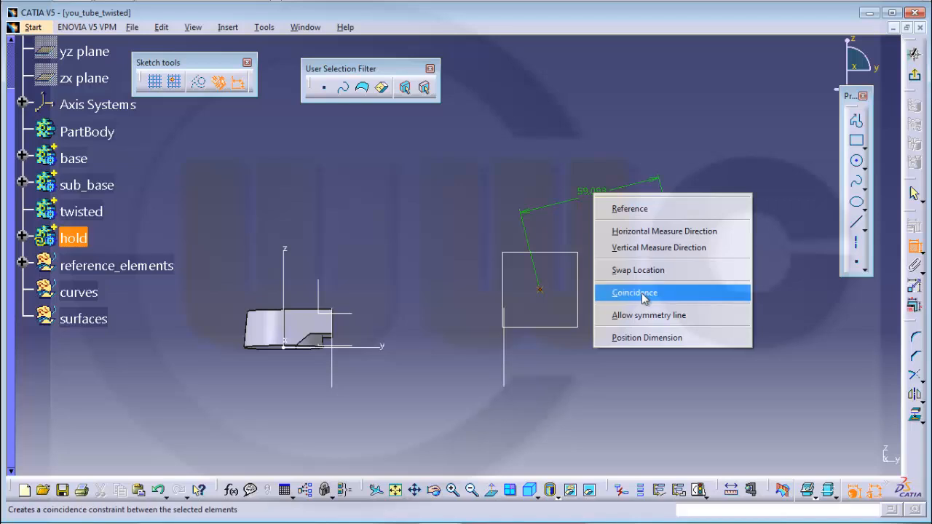
pyautogui.click(644, 294)
# - Draw a slanted line just above the circle, on the side facing the block and rising away from it
pyautogui.moveTo(635, 326); pyautogui.dragTo(594, 176, button='middle')
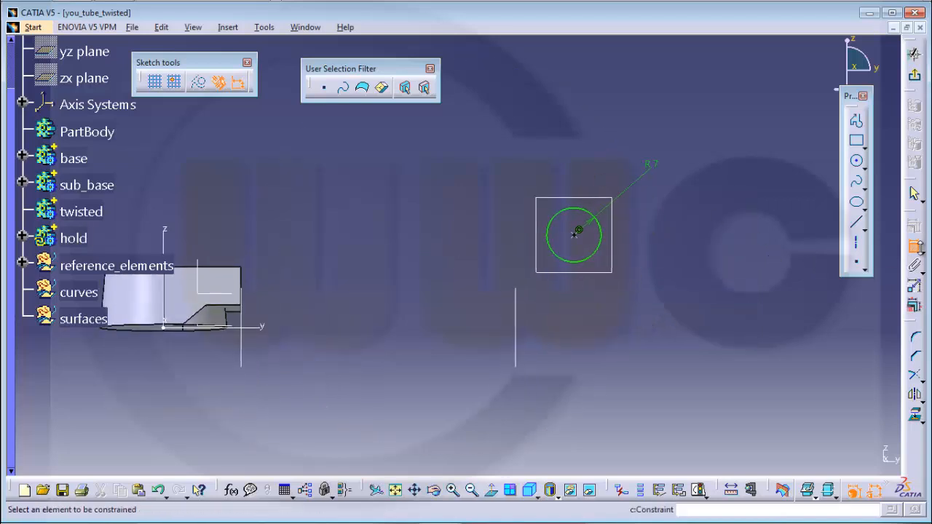
pyautogui.click(856, 222)
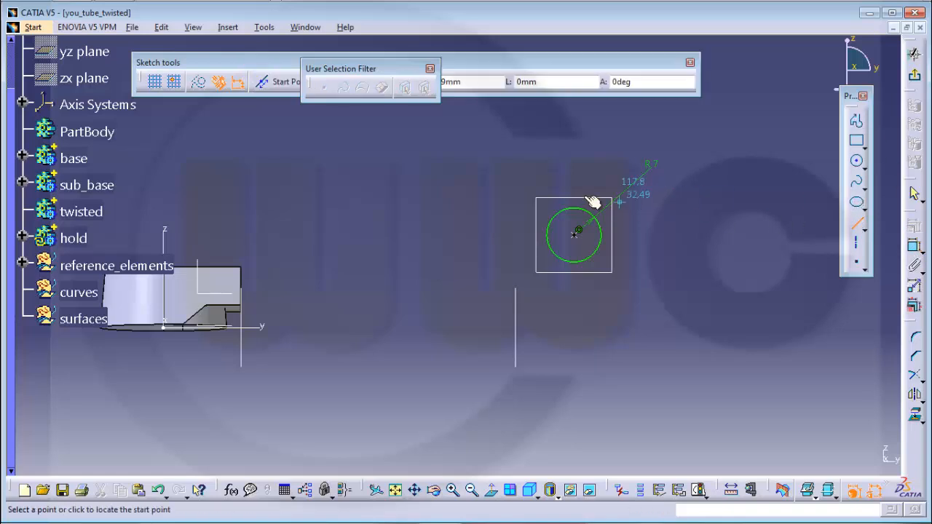
pyautogui.click(507, 237)
pyautogui.click(594, 185)
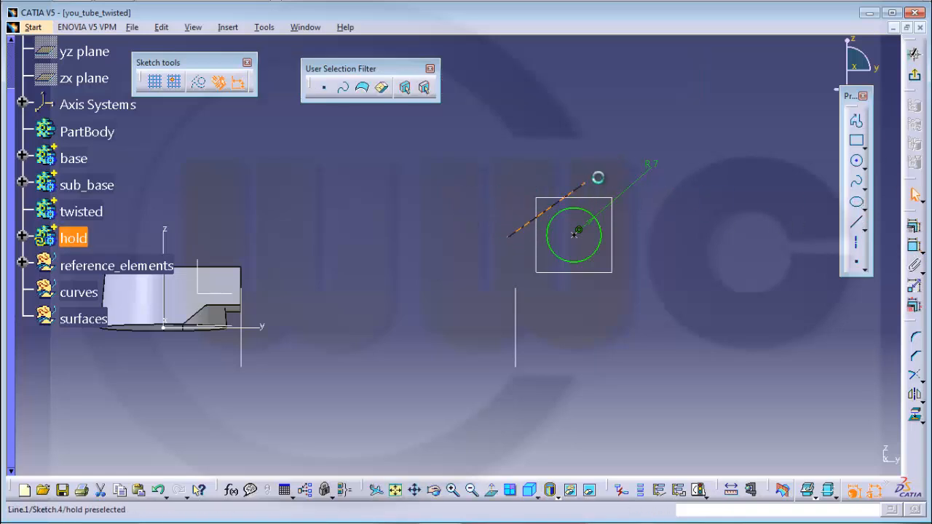
# - Draw an open three-line profile below and beside the circle, ending in a horizontal line about 16 mm long near the circle
pyautogui.click(860, 124)
pyautogui.click(534, 301)
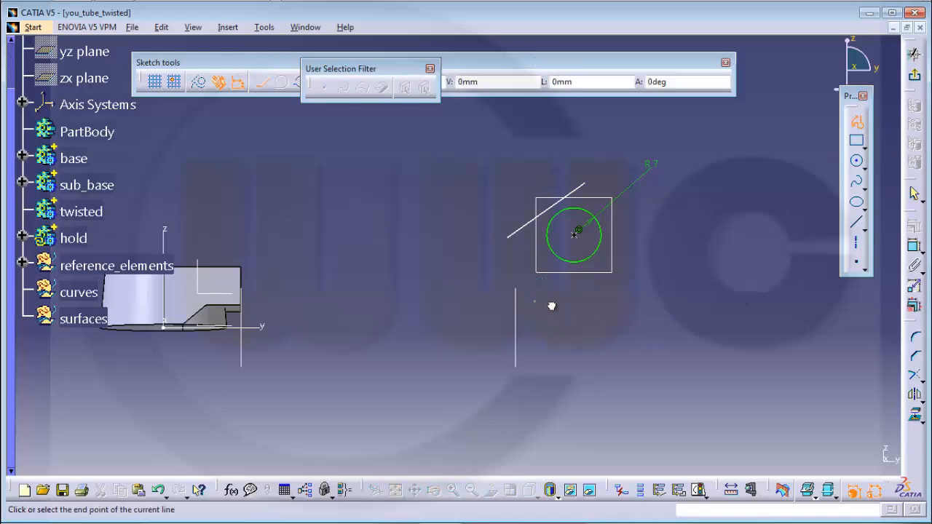
pyautogui.click(615, 298)
pyautogui.click(651, 238)
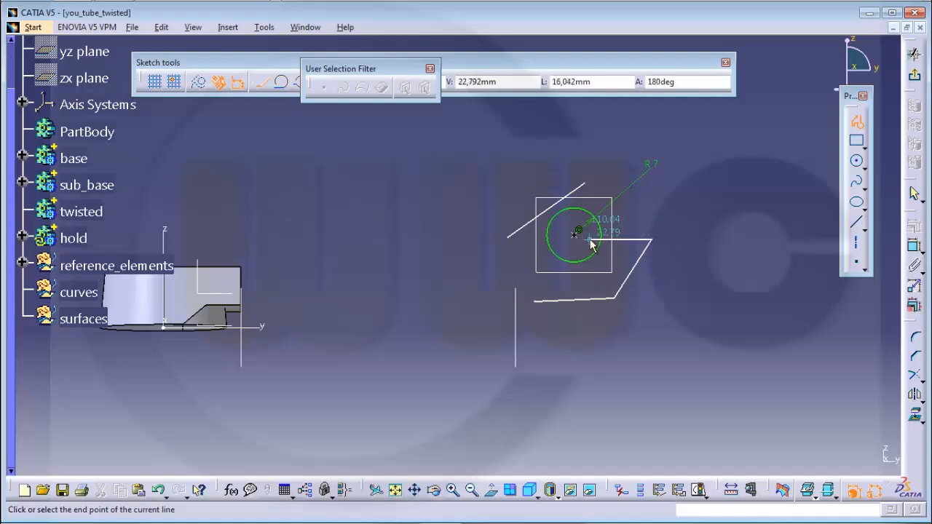
pyautogui.doubleClick(588, 240)
pyautogui.click(728, 260)
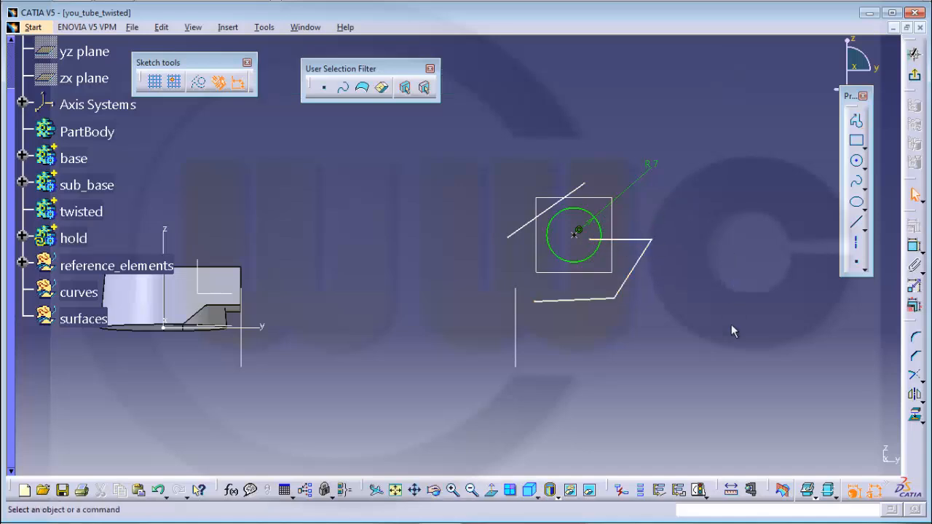
# - Constrain the distance between the profile's bottom line and the horizontal axis to 10 mm
pyautogui.click(914, 247)
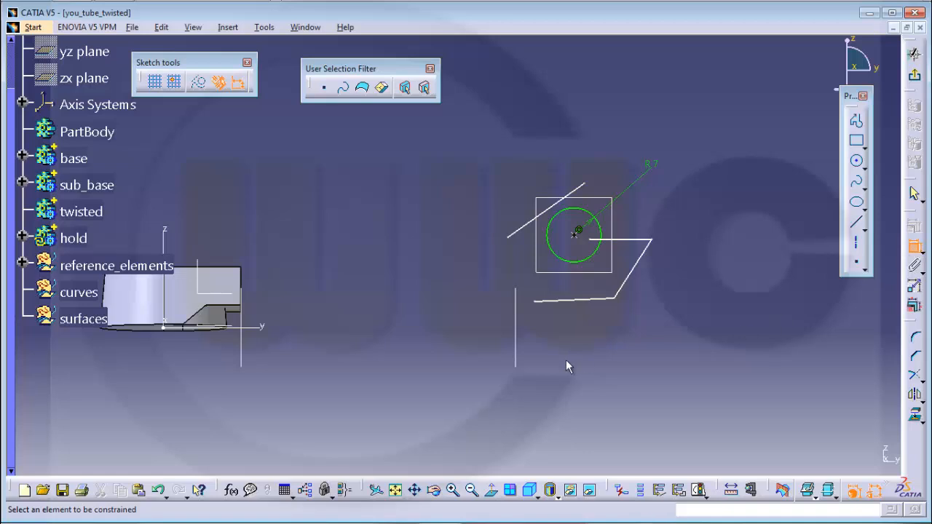
pyautogui.click(562, 300)
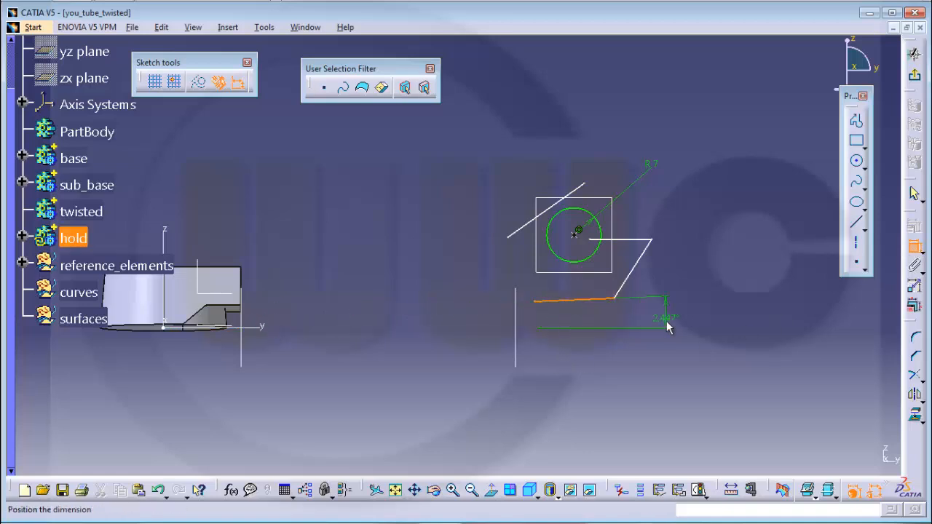
pyautogui.rightClick(667, 323)
pyautogui.click(702, 360)
pyautogui.click(671, 325)
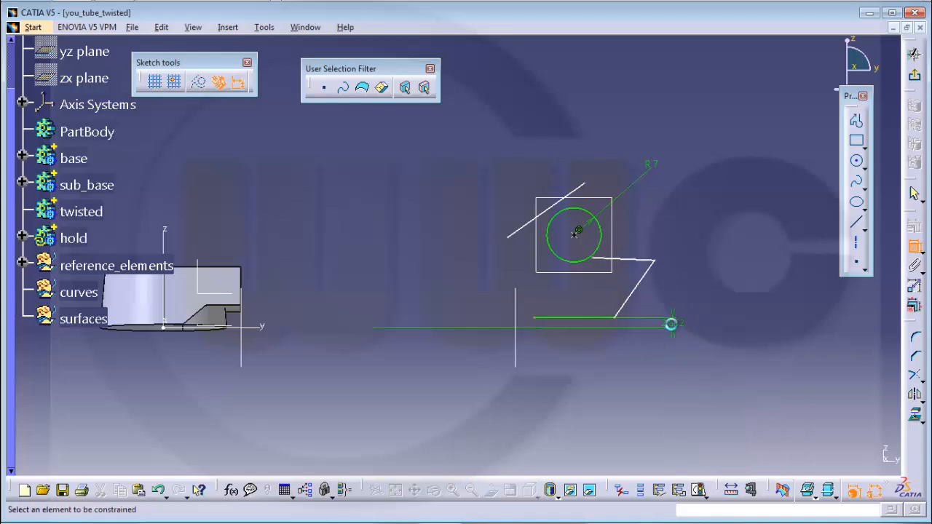
pyautogui.doubleClick(674, 323)
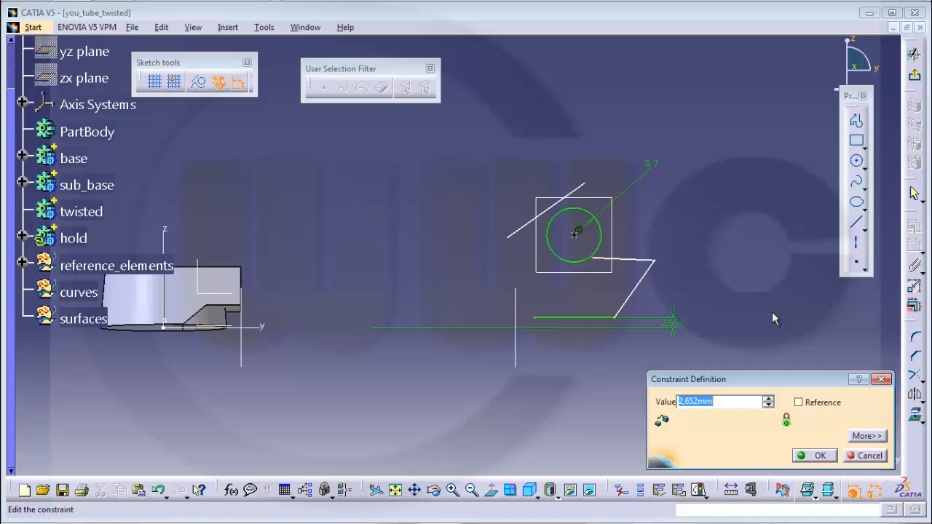
pyautogui.write('10')
pyautogui.press('Return')
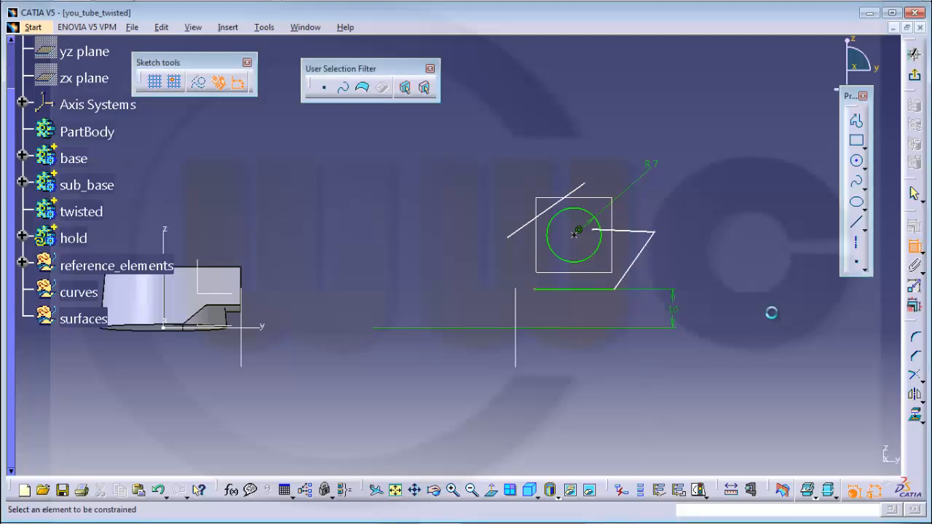
# - Make the free ends of the profile's bottom line and of the slanted upper line coincident with the vertical reference line
pyautogui.click(536, 291)
pyautogui.click(517, 312)
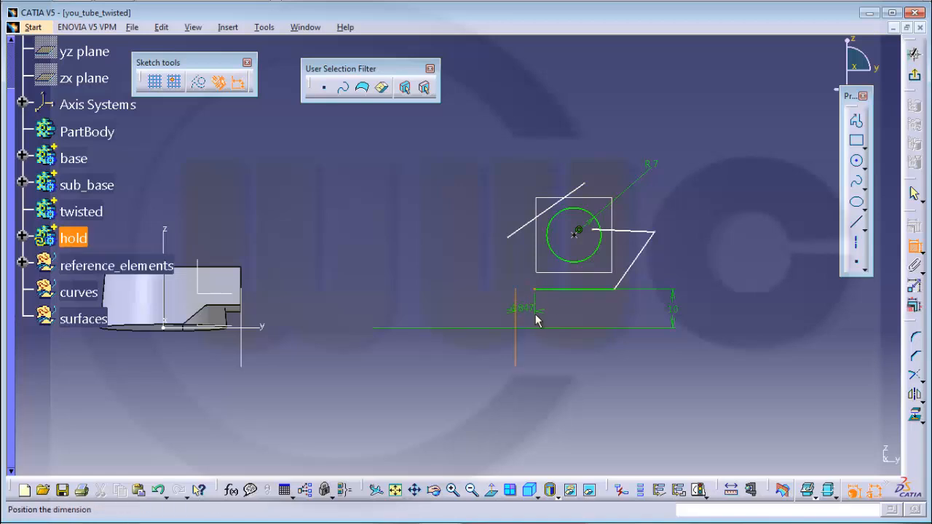
pyautogui.rightClick(537, 320)
pyautogui.click(575, 375)
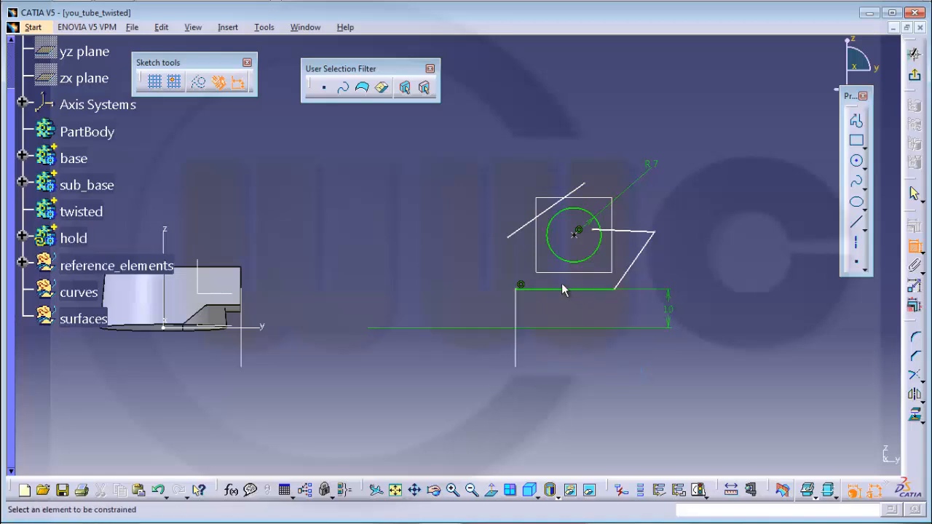
pyautogui.click(509, 238)
pyautogui.click(516, 304)
pyautogui.rightClick(514, 295)
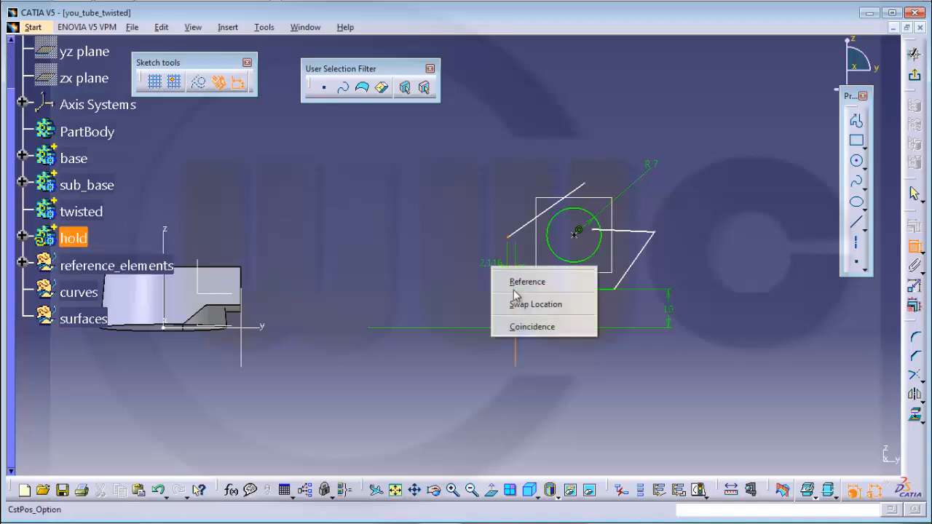
pyautogui.click(532, 327)
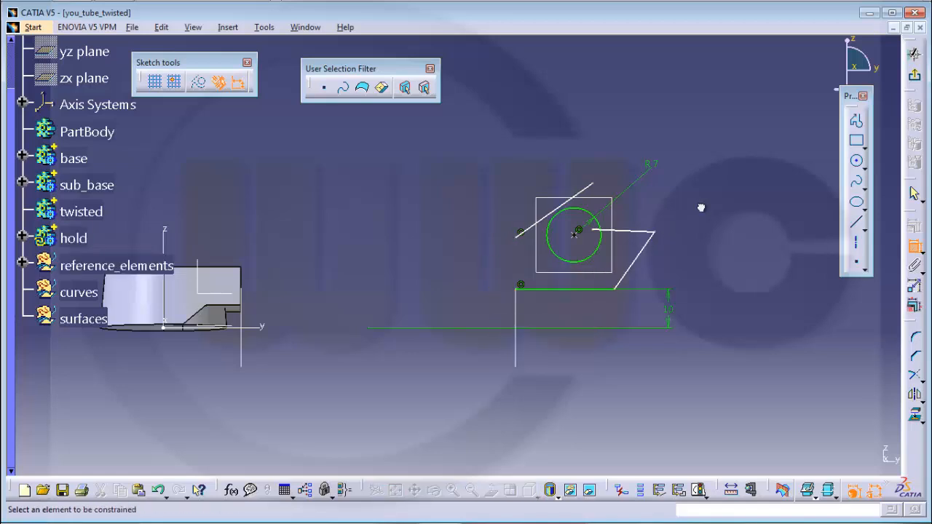
# - Make the slanted upper line tangent to the 7 mm radius circle
pyautogui.click(561, 206)
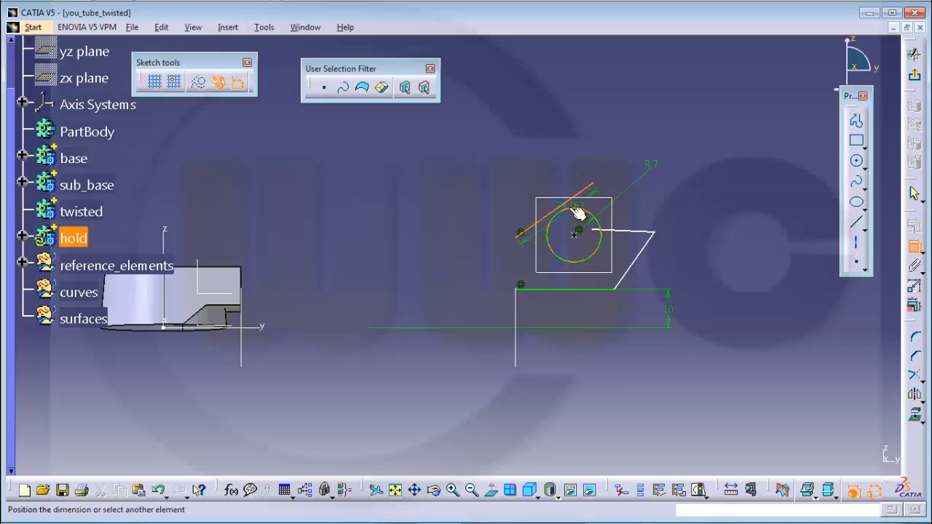
pyautogui.click(577, 213)
pyautogui.rightClick(608, 170)
pyautogui.click(644, 227)
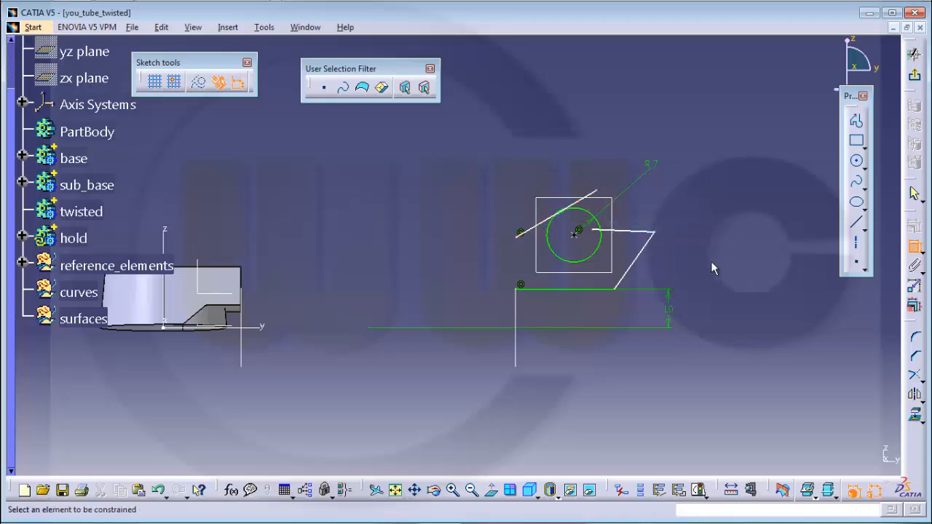
# - Constrain the distance between the profile's upper horizontal line and its bottom line to 15 mm
pyautogui.click(623, 233)
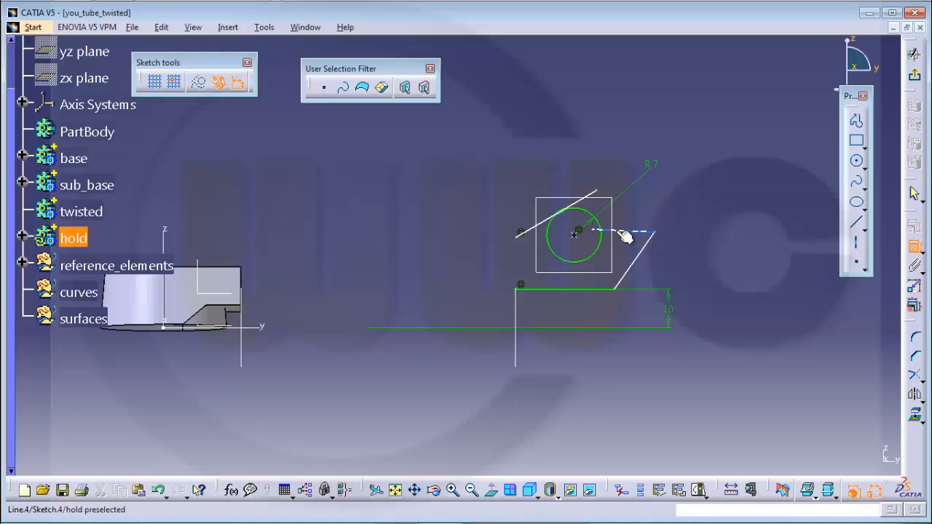
pyautogui.click(594, 290)
pyautogui.rightClick(729, 284)
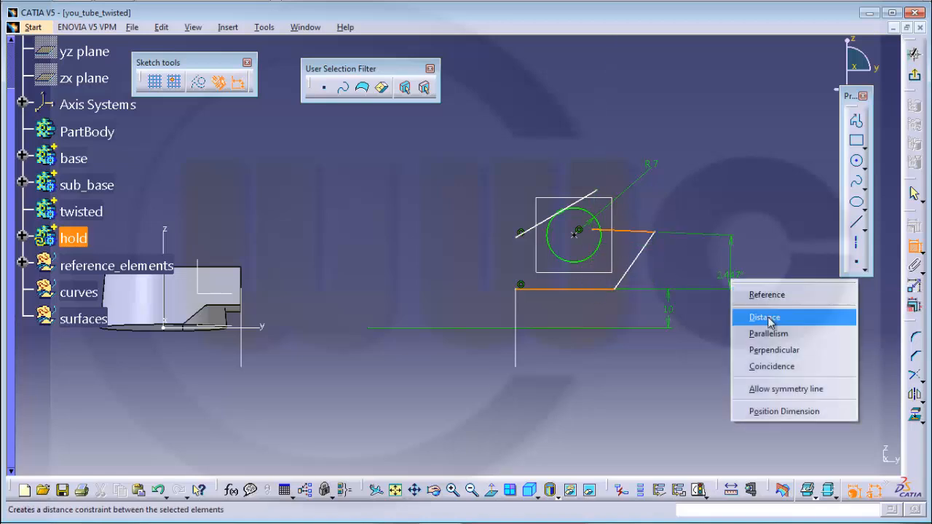
pyautogui.click(765, 316)
pyautogui.click(727, 267)
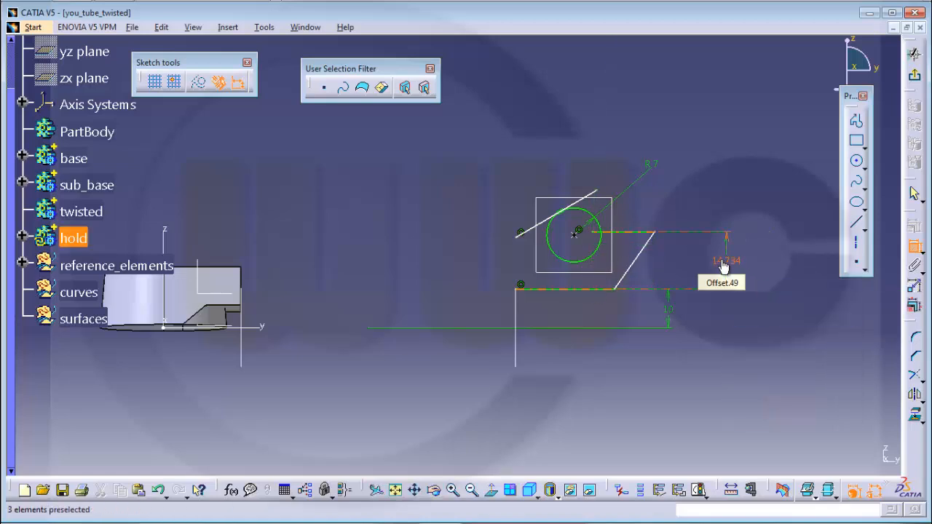
pyautogui.doubleClick(726, 258)
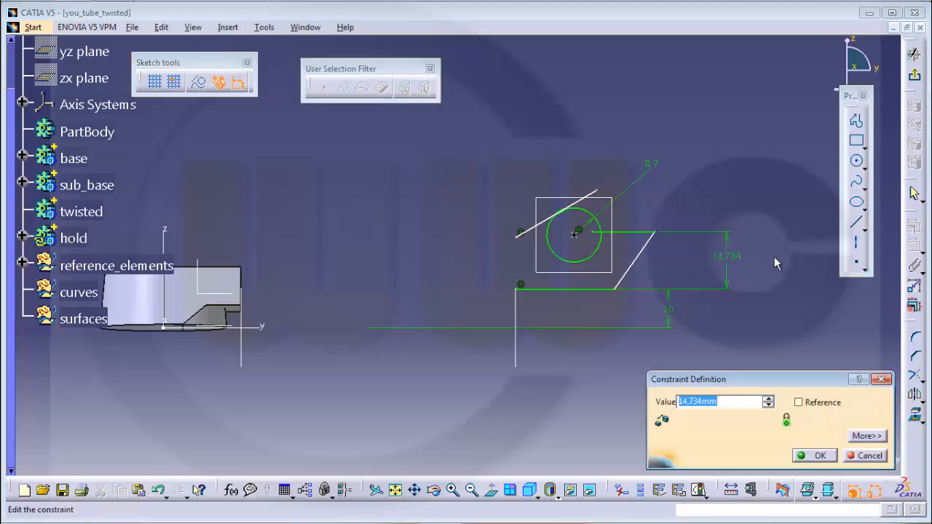
pyautogui.write('15')
pyautogui.press('Return')
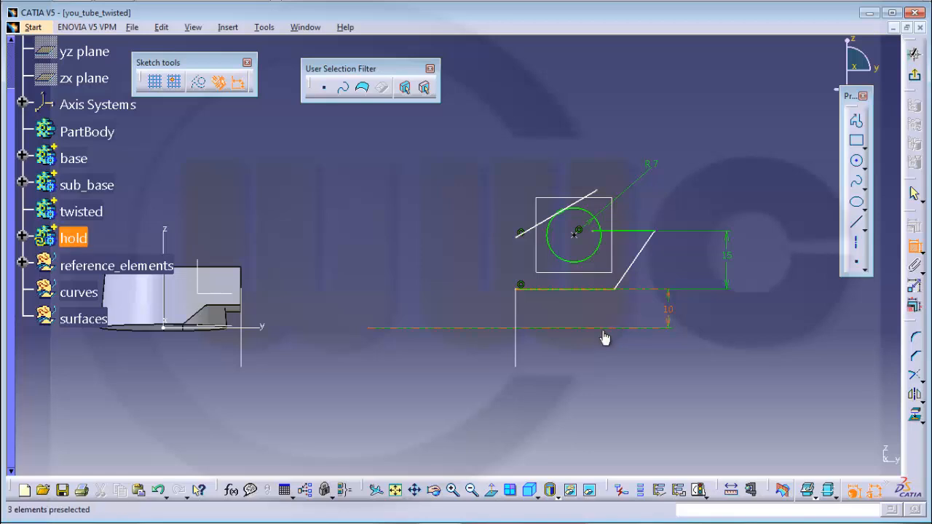
# - Add an angle constraint of 55° between the profile's inclined line and its upper horizontal line
pyautogui.click(633, 262)
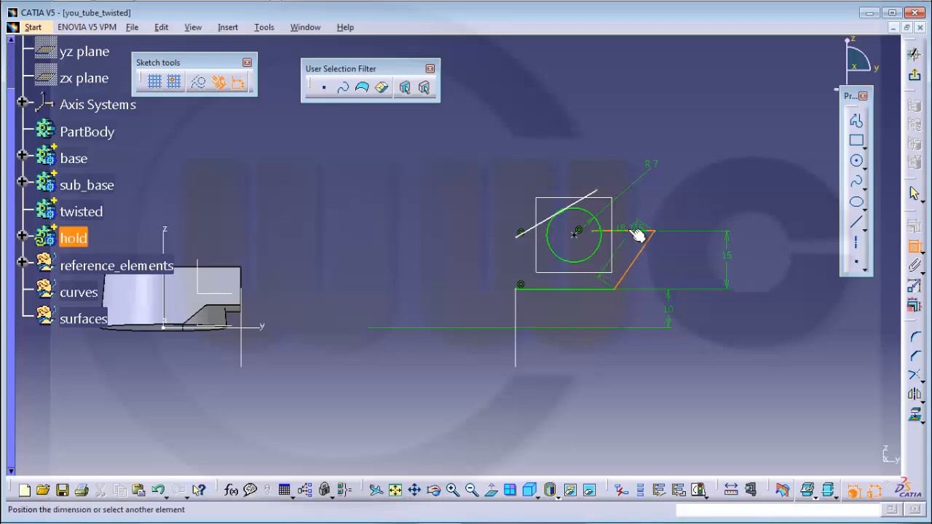
pyautogui.click(639, 231)
pyautogui.click(715, 200)
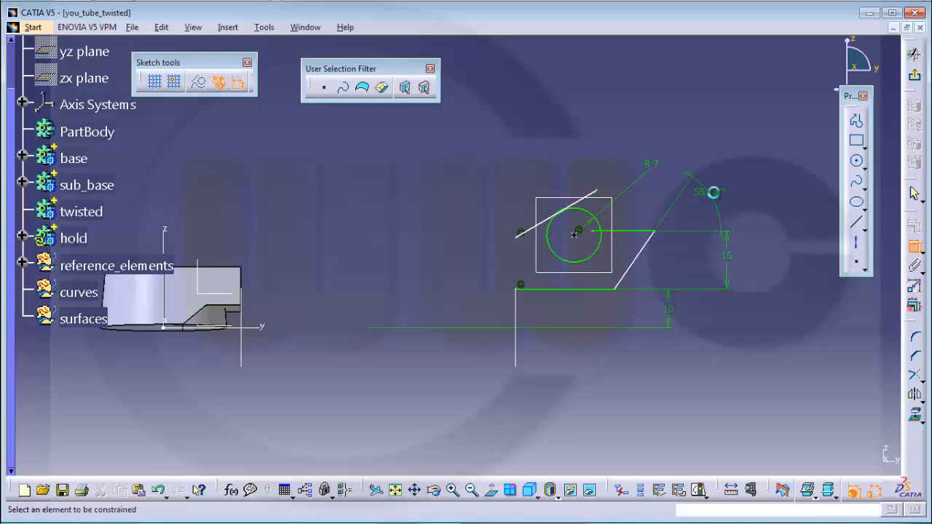
pyautogui.doubleClick(716, 200)
pyautogui.press('Return')
# - Add a length constraint to the profile's bottom line and set it to 25 mm
pyautogui.click(589, 291)
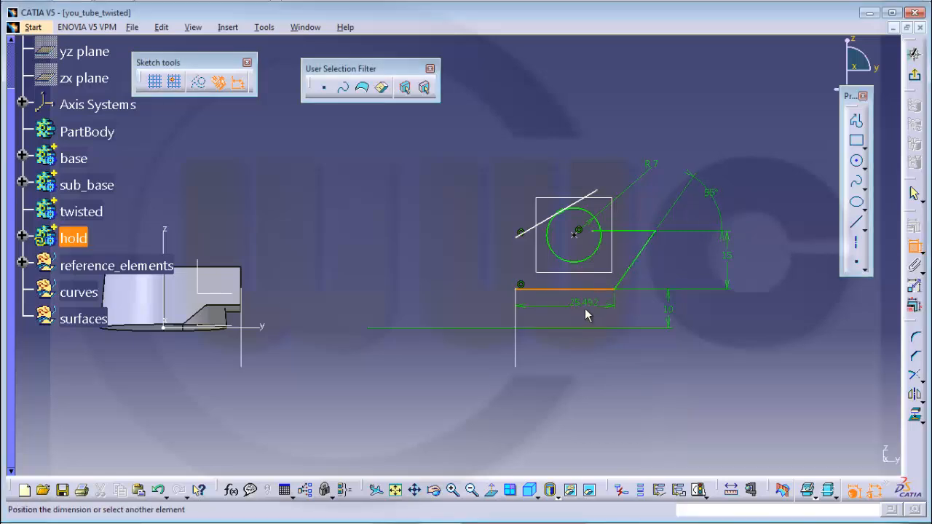
pyautogui.click(588, 321)
pyautogui.doubleClick(583, 312)
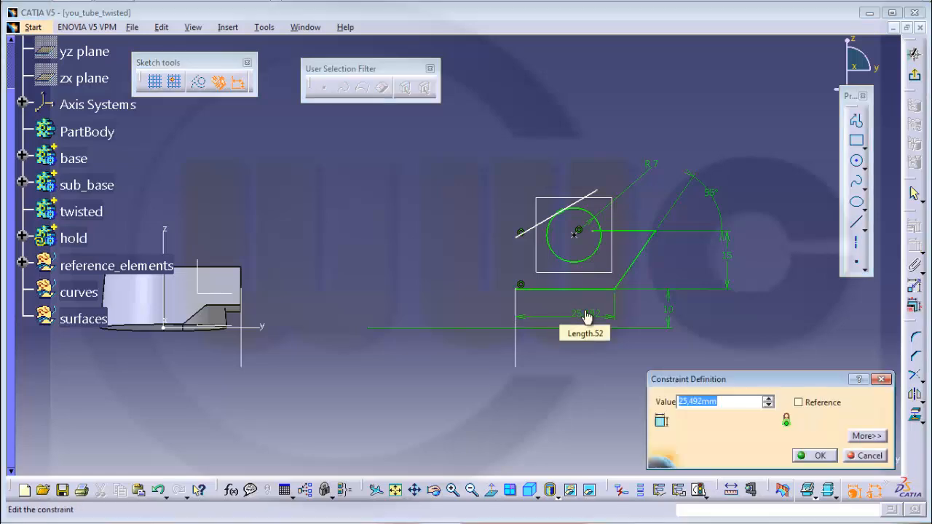
pyautogui.write('25')
pyautogui.press('Return')
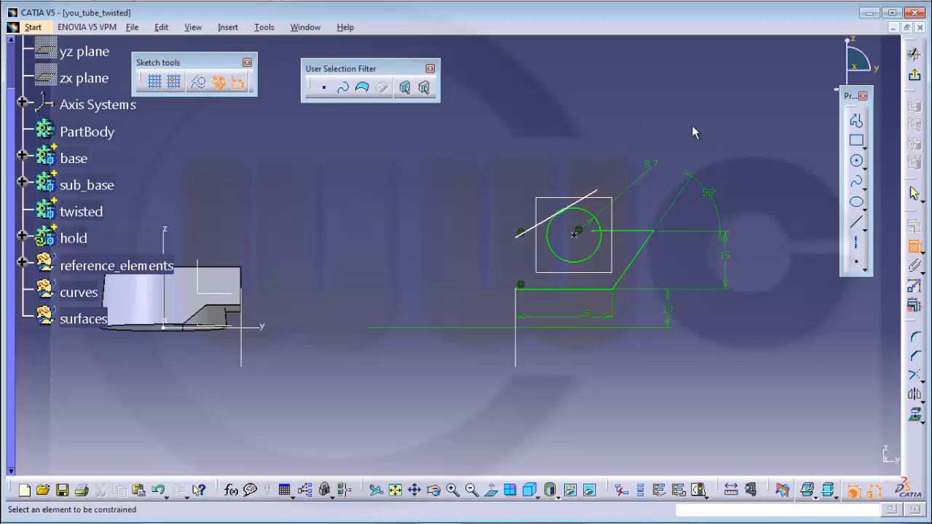
# - Draw a vertical line joining the slanted upper line's lower end to the free end of the bottom line
pyautogui.click(859, 228)
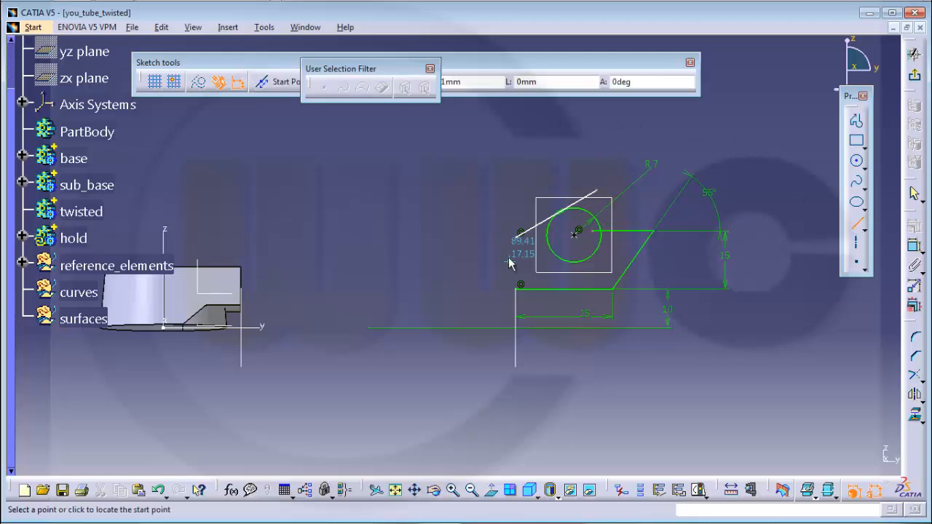
pyautogui.click(520, 233)
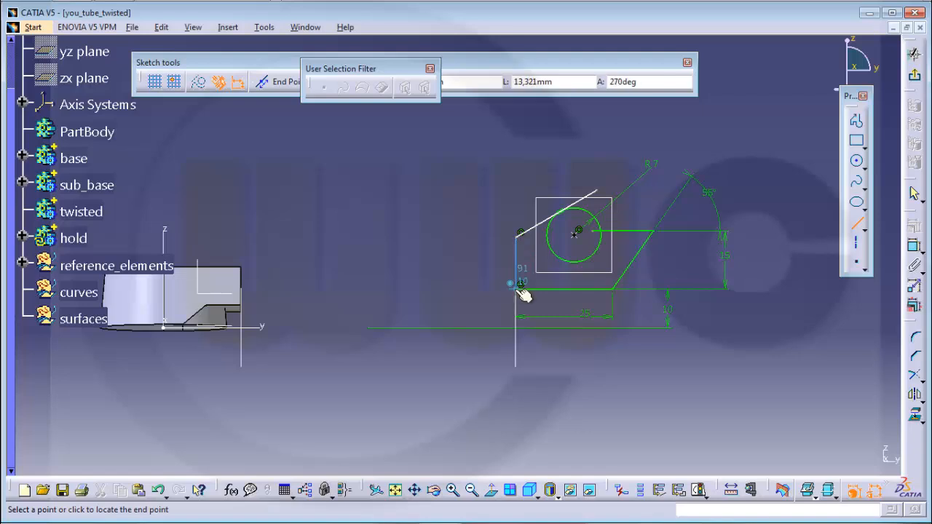
pyautogui.click(519, 284)
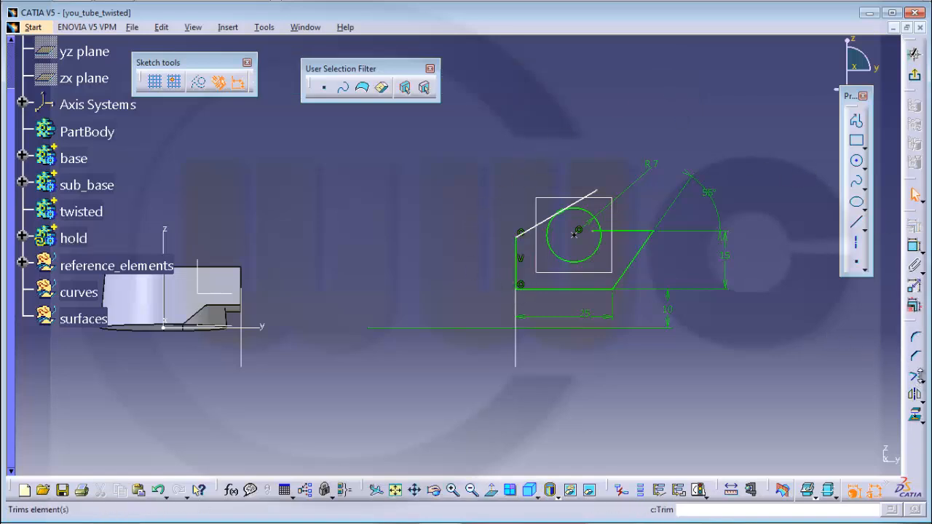
# - Quick-trim the slanted line beyond the circle, the circle's lower part and the horizontal line's end inside the arc to leave one closed profile
pyautogui.click(921, 381)
pyautogui.click(886, 394)
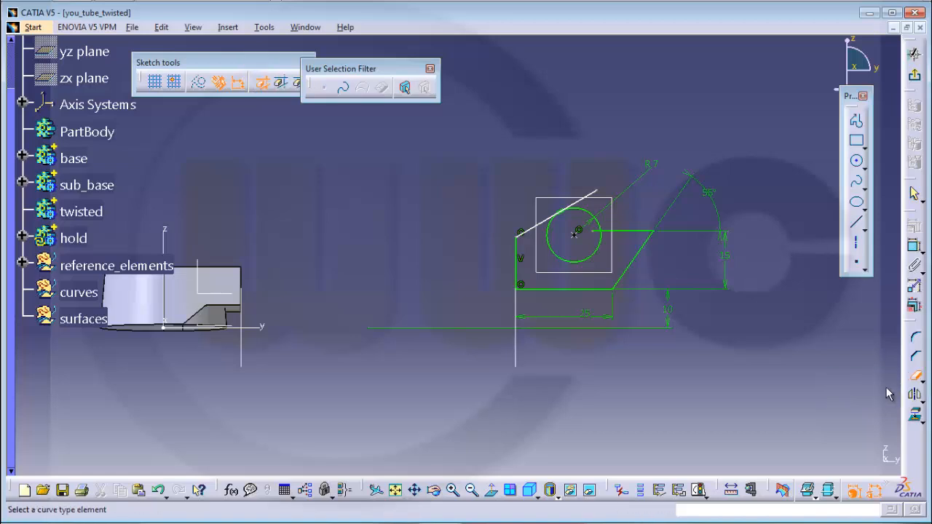
pyautogui.click(586, 199)
pyautogui.click(547, 244)
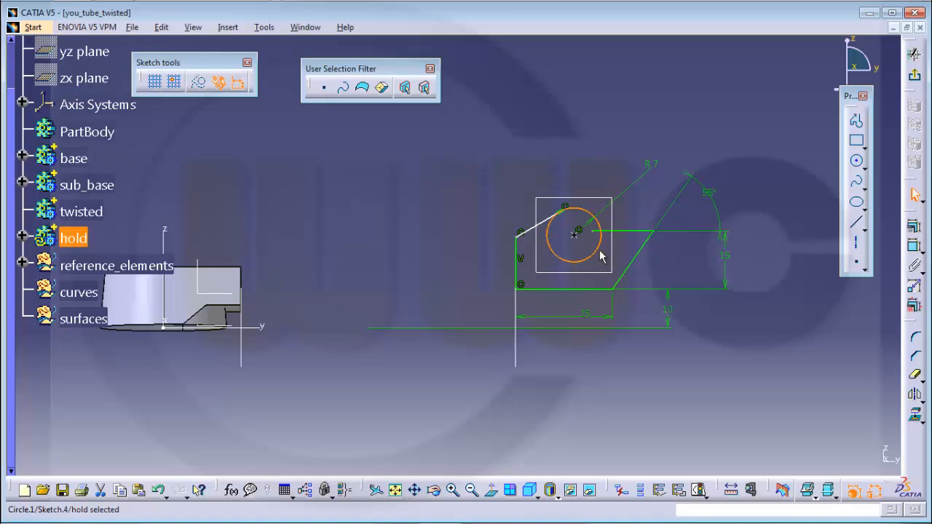
pyautogui.click(915, 376)
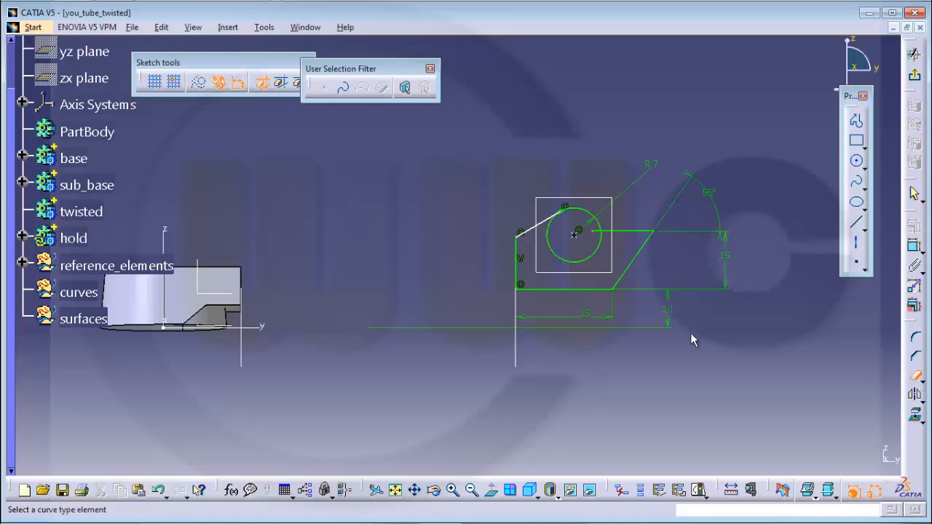
pyautogui.click(556, 251)
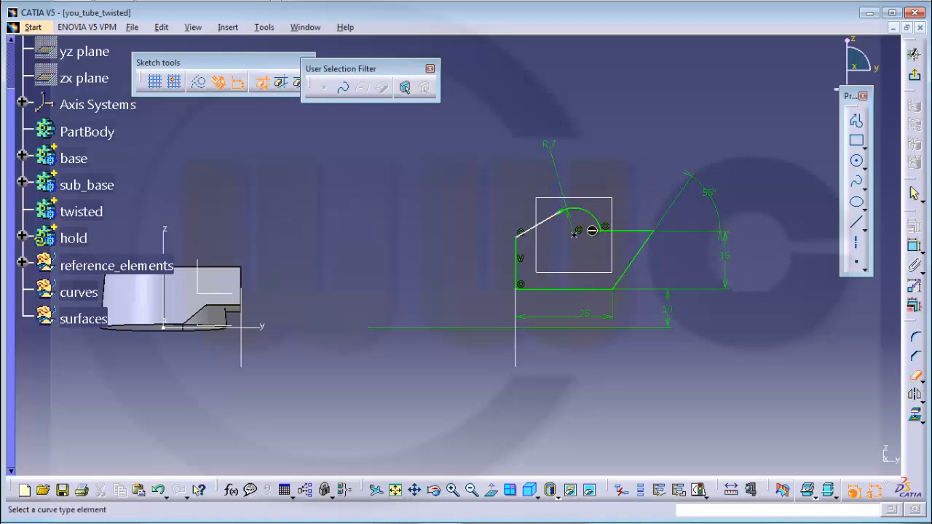
pyautogui.moveTo(591, 261)
pyautogui.mouseDown(button='middle')
pyautogui.moveTo(599, 264)
pyautogui.moveTo(603, 225)
pyautogui.mouseUp(button='middle')
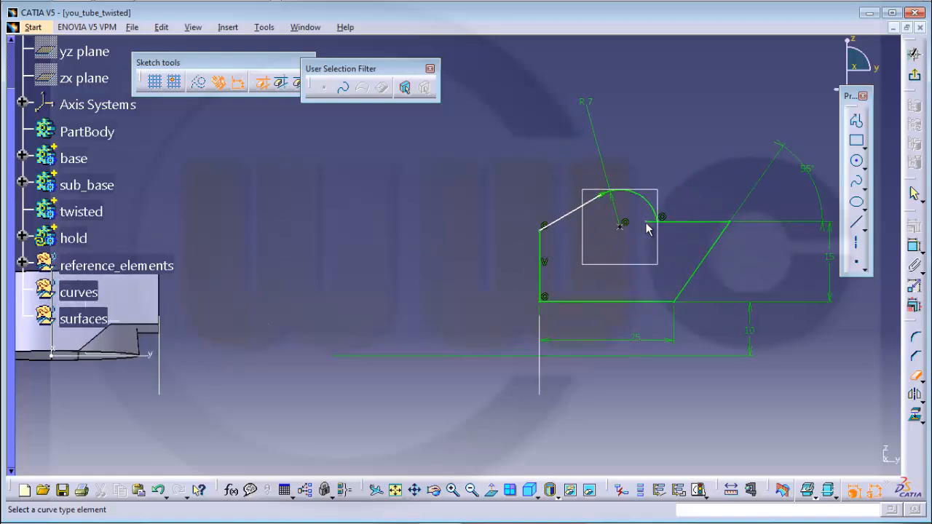
pyautogui.moveTo(653, 255); pyautogui.dragTo(650, 179, button='middle')
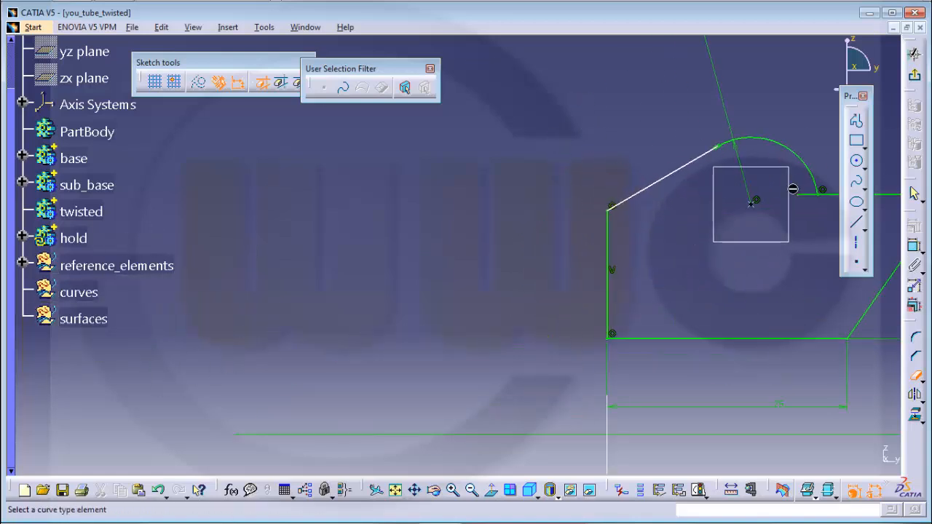
pyautogui.moveTo(797, 236); pyautogui.dragTo(634, 134, button='middle')
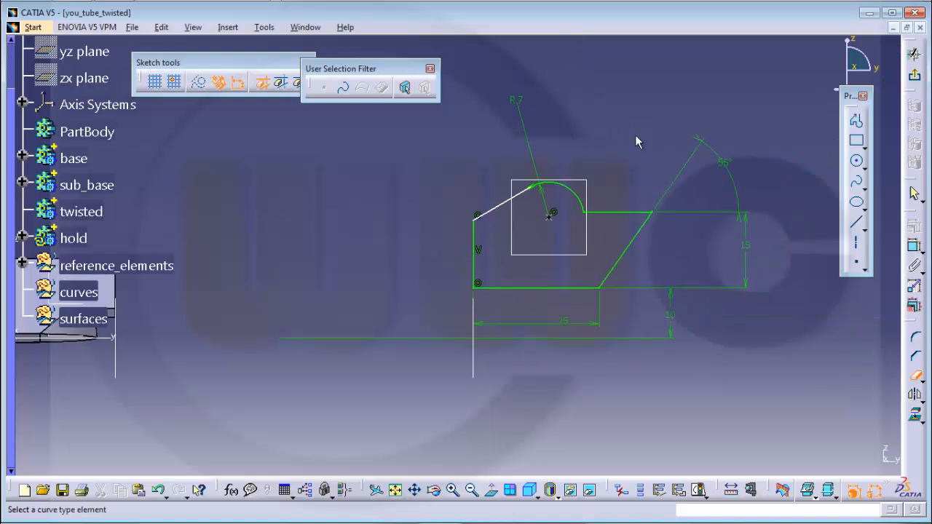
# - Add a length constraint to the profile's vertical line and set it to 15 mm
pyautogui.click(915, 249)
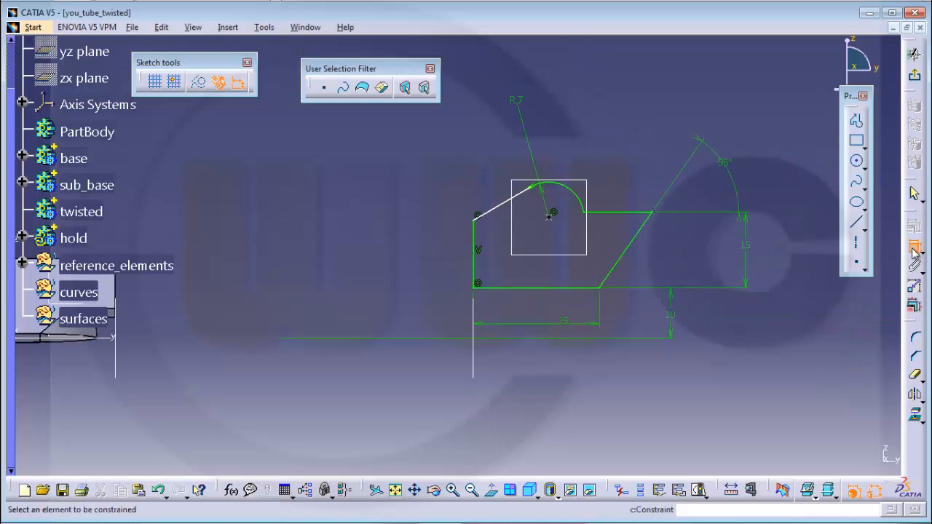
pyautogui.click(473, 247)
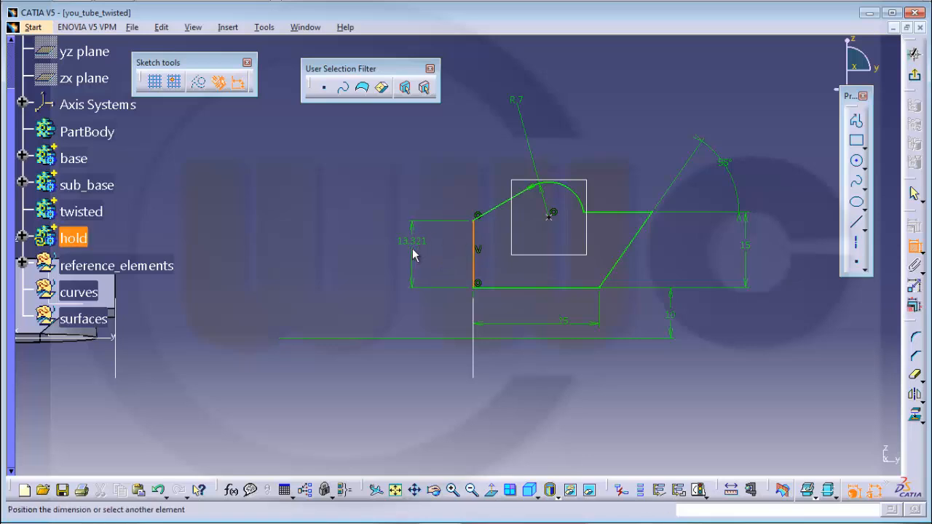
pyautogui.click(416, 256)
pyautogui.doubleClick(410, 253)
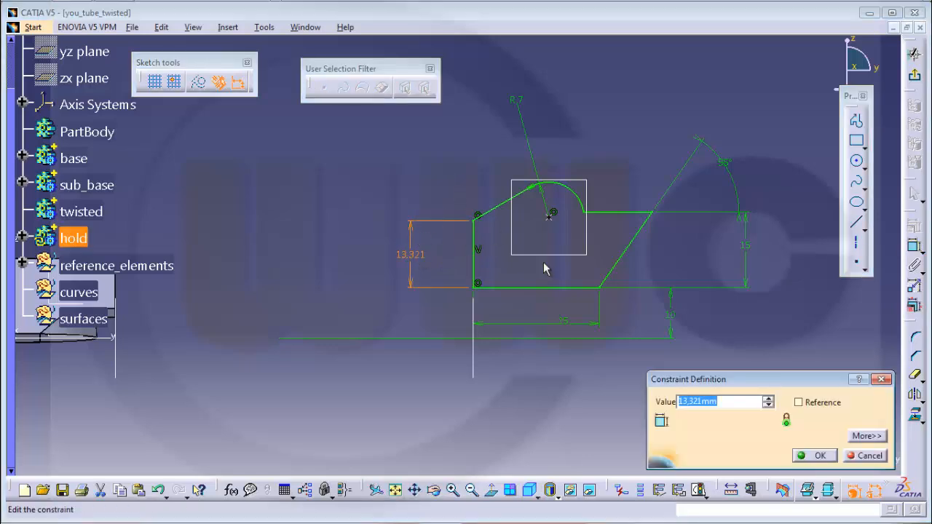
pyautogui.write('1')
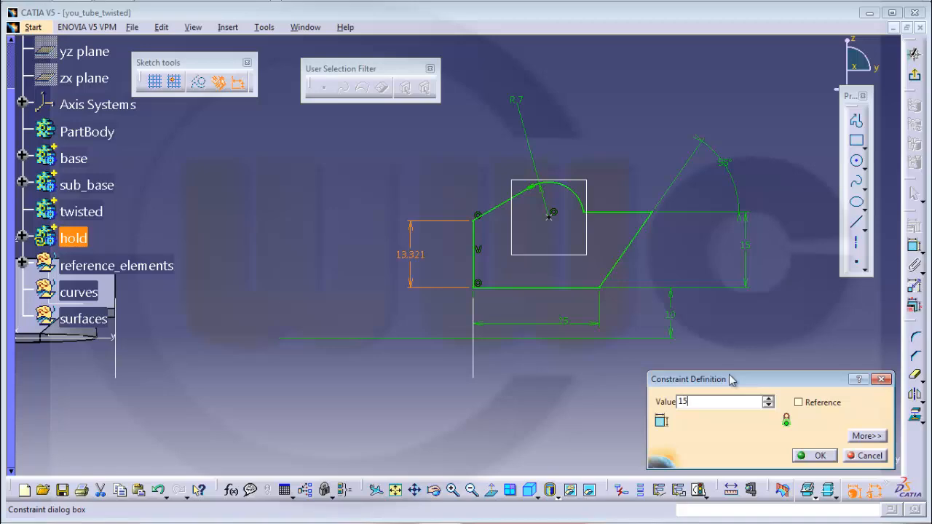
pyautogui.write('5')
pyautogui.press('Return')
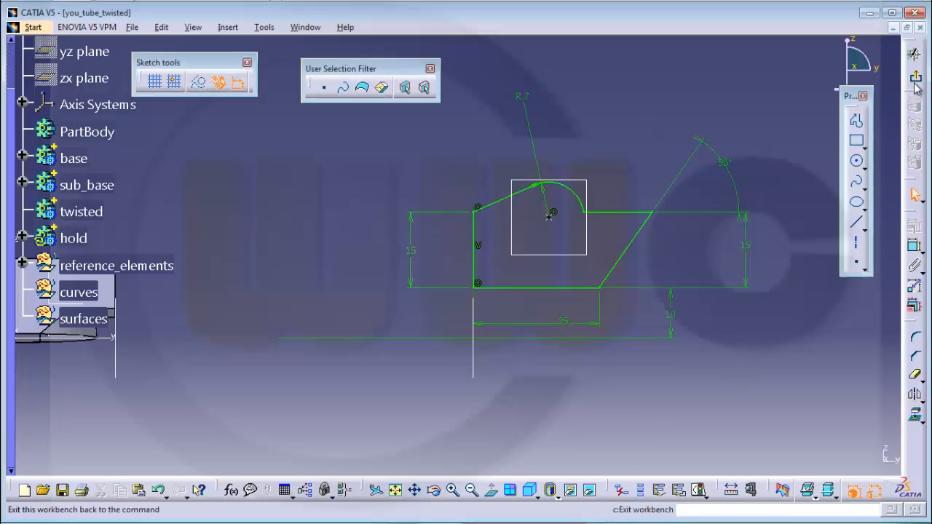
# - Exit the sketch and pad the hold profile with a 15 mm length and mirrored extent
pyautogui.click(914, 75)
pyautogui.moveTo(370, 270); pyautogui.dragTo(384, 231, button='middle')
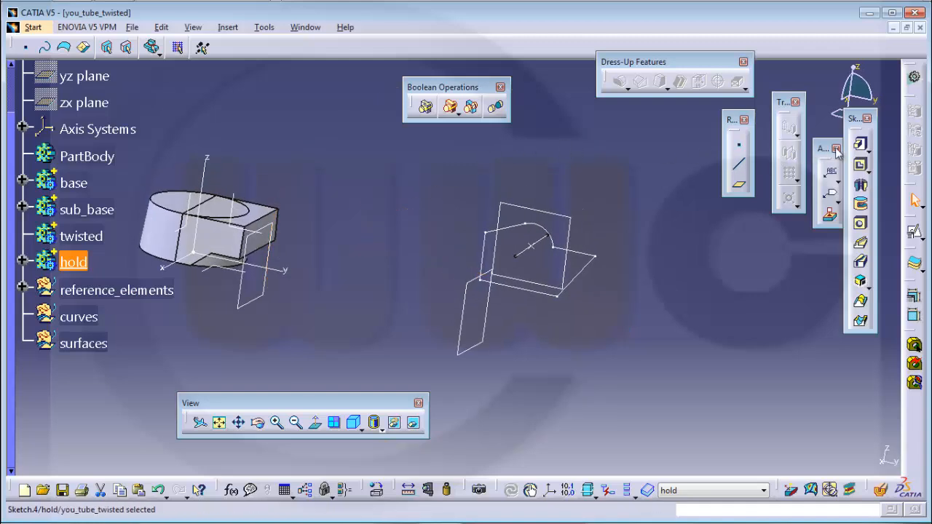
pyautogui.click(860, 143)
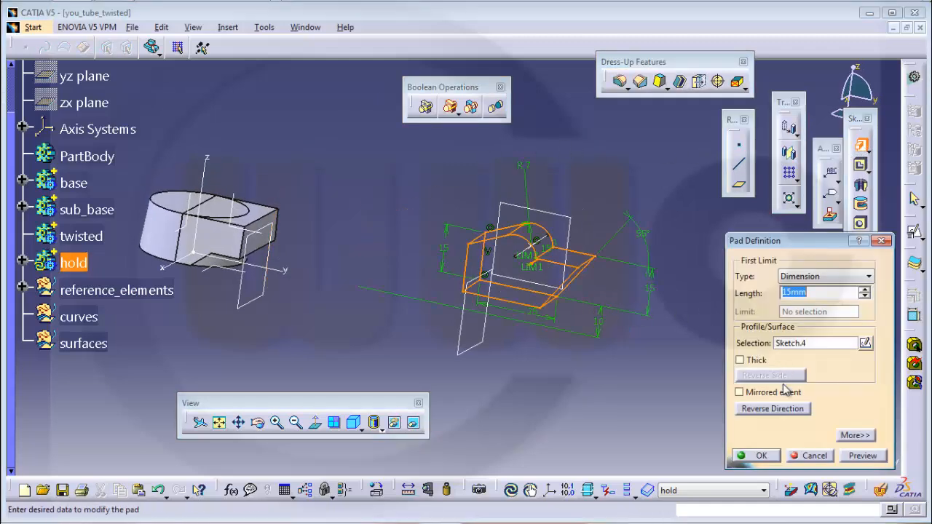
pyautogui.click(739, 393)
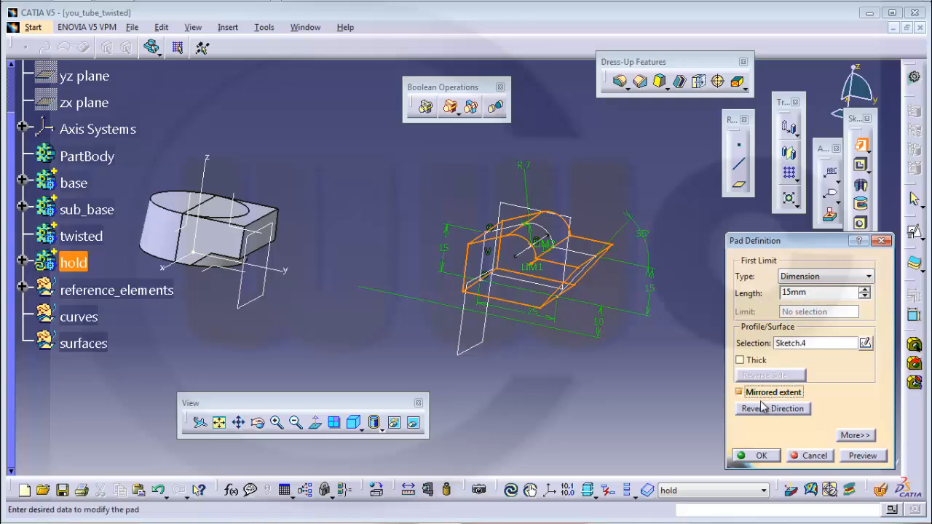
pyautogui.doubleClick(809, 292)
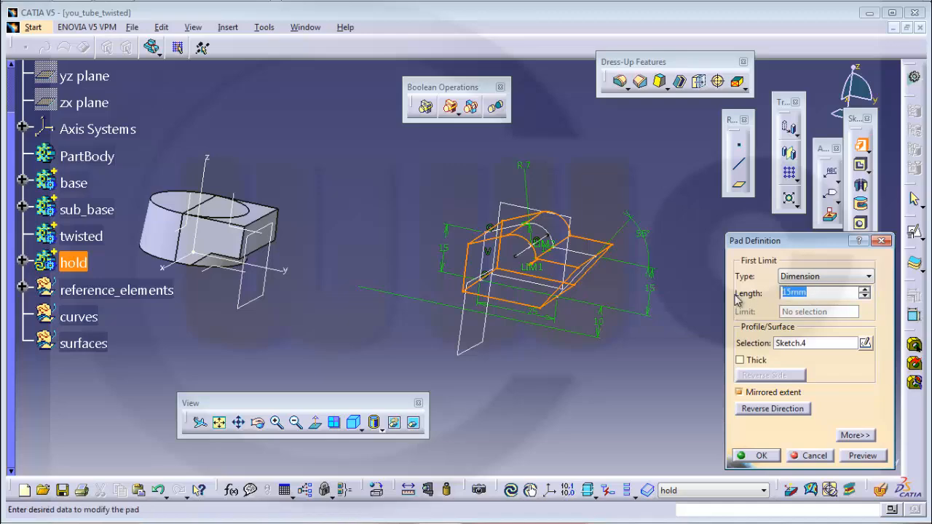
pyautogui.press('Return')
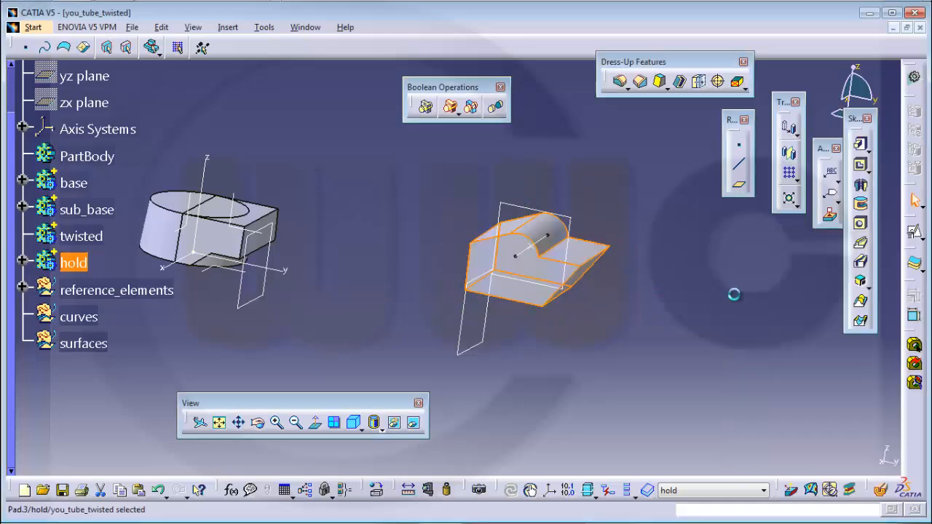
pyautogui.moveTo(468, 145); pyautogui.dragTo(666, 344, button='middle')
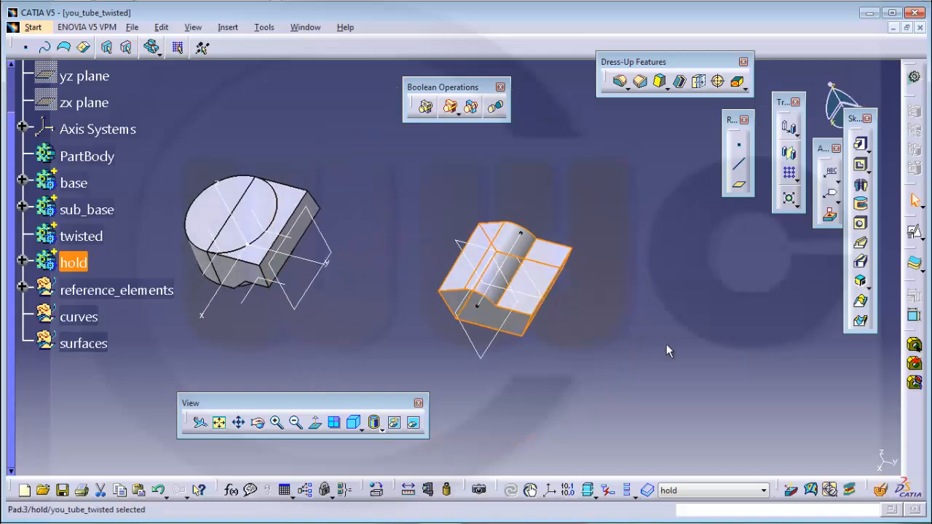
pyautogui.click(574, 329)
pyautogui.moveTo(573, 327); pyautogui.dragTo(566, 283, button='middle')
pyautogui.moveTo(383, 254); pyautogui.dragTo(458, 223, button='middle')
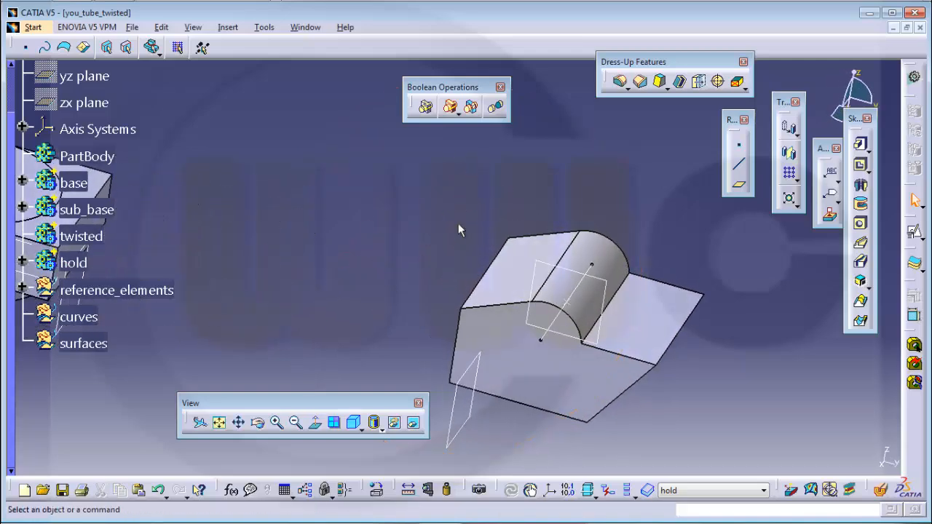
pyautogui.moveTo(393, 291); pyautogui.dragTo(416, 260, button='middle')
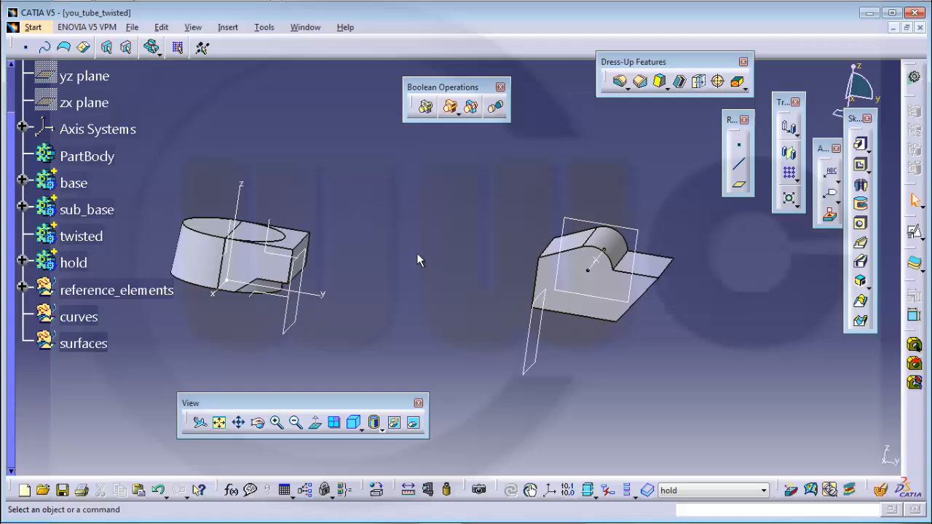
# - Define the curves set as the in-work object and switch to the Generative Shape Design workbench
pyautogui.rightClick(88, 319)
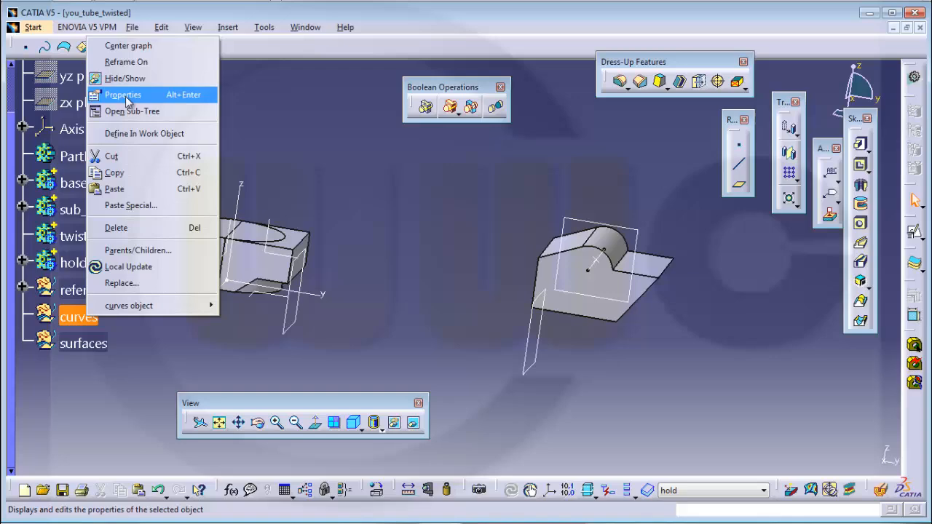
pyautogui.click(144, 133)
pyautogui.click(32, 27)
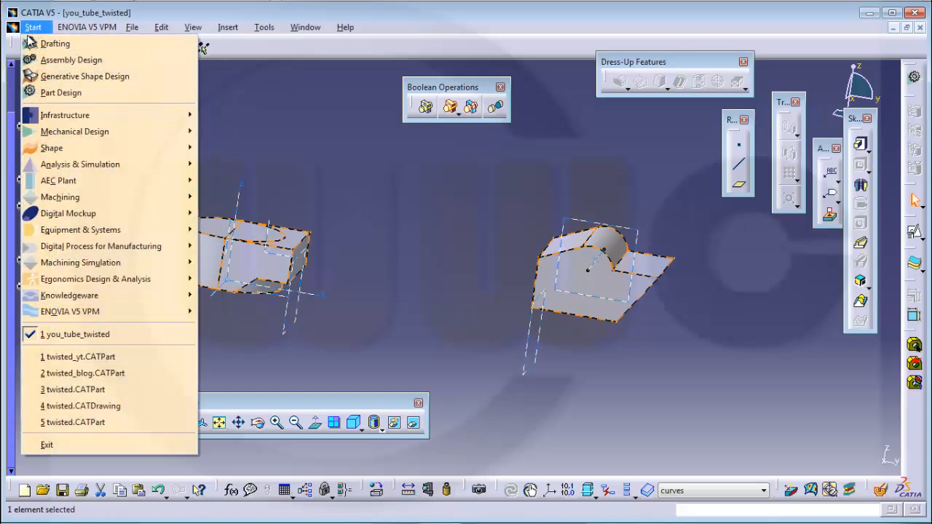
pyautogui.click(73, 75)
pyautogui.moveTo(401, 268); pyautogui.dragTo(503, 237, button='middle')
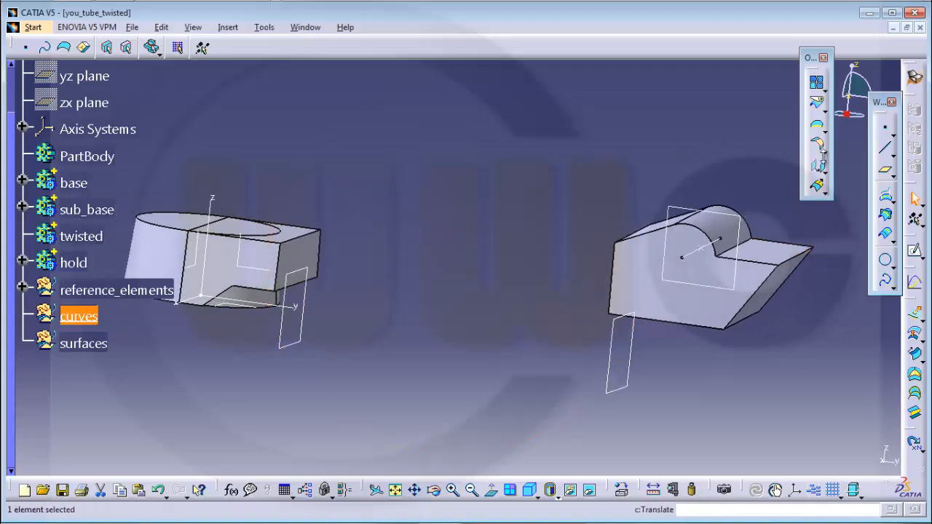
# - Extract the four edges of the base solid's flat end face facing the hold body as separate curves with no propagation
pyautogui.click(823, 149)
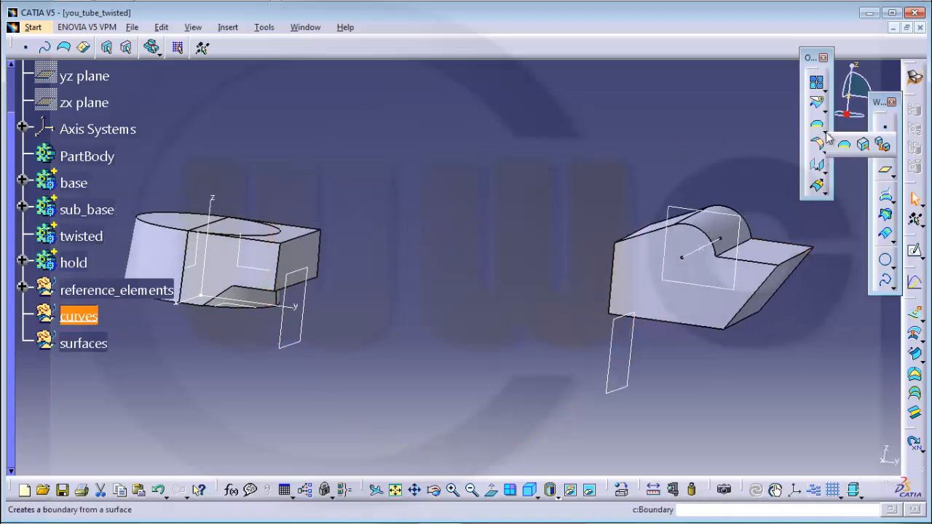
pyautogui.click(864, 146)
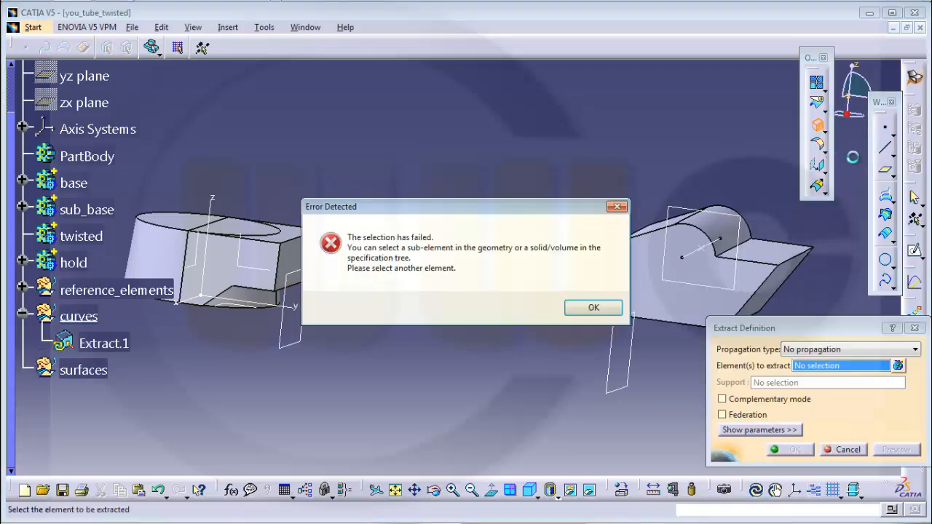
pyautogui.click(593, 308)
pyautogui.moveTo(470, 230)
pyautogui.mouseDown(button='middle')
pyautogui.moveTo(536, 176)
pyautogui.moveTo(506, 217)
pyautogui.moveTo(469, 228)
pyautogui.mouseUp(button='middle')
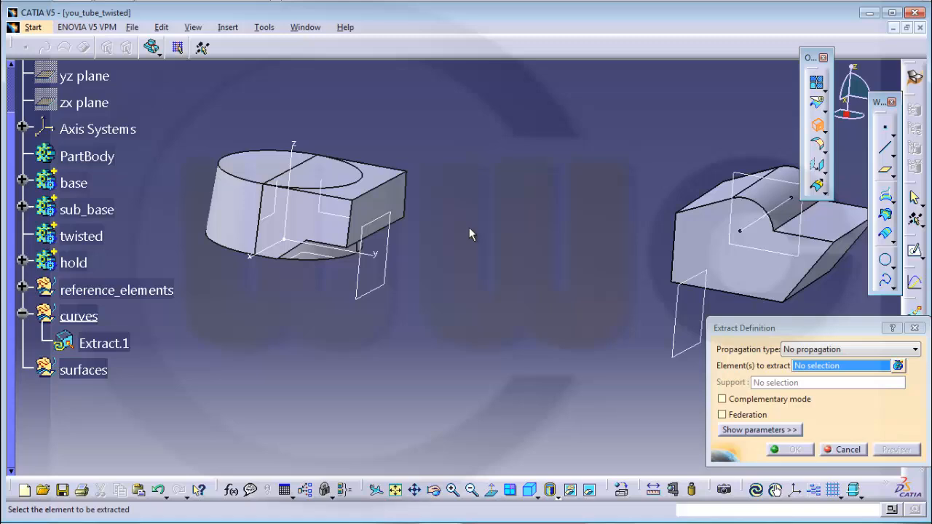
pyautogui.click(352, 216)
pyautogui.click(789, 450)
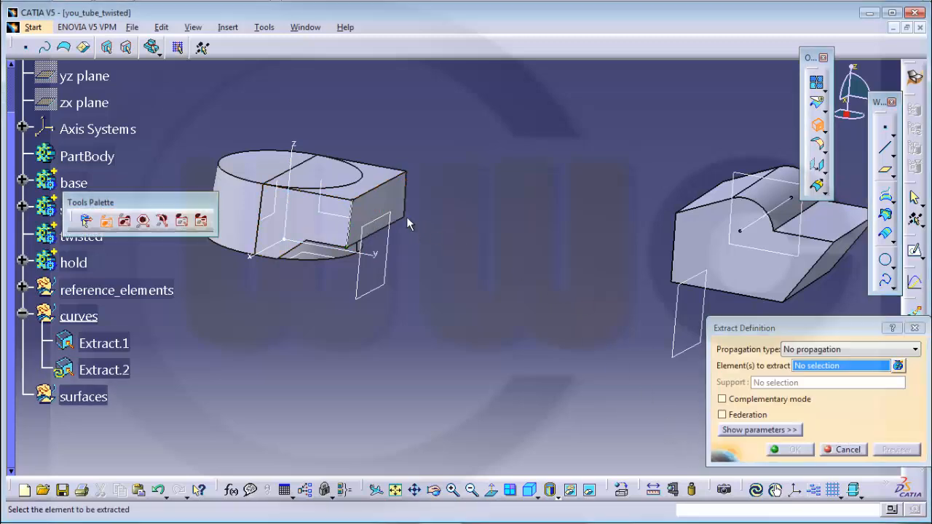
pyautogui.click(379, 188)
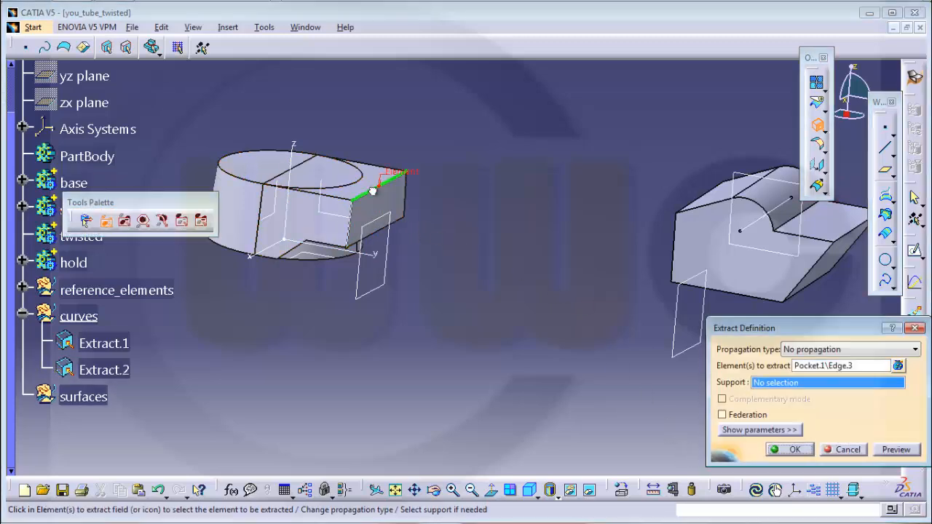
pyautogui.click(789, 450)
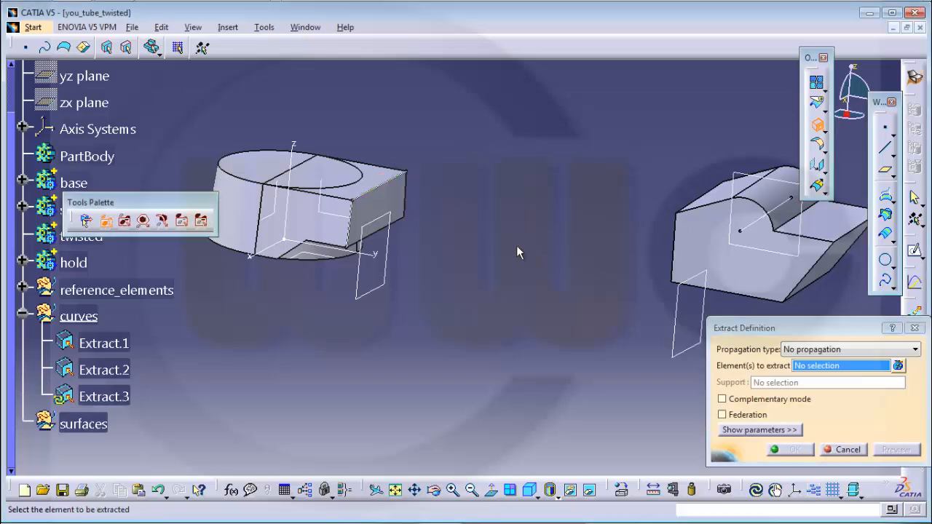
pyautogui.click(407, 196)
pyautogui.click(790, 450)
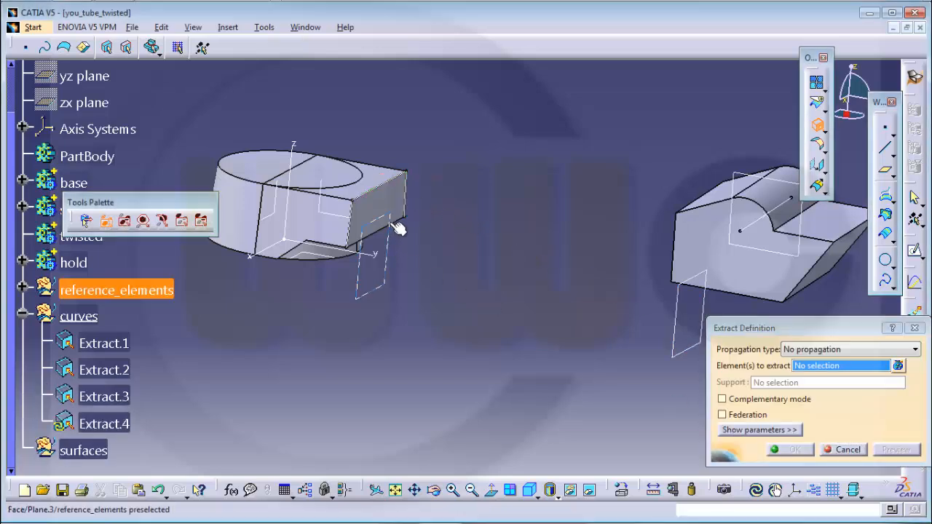
pyautogui.click(384, 229)
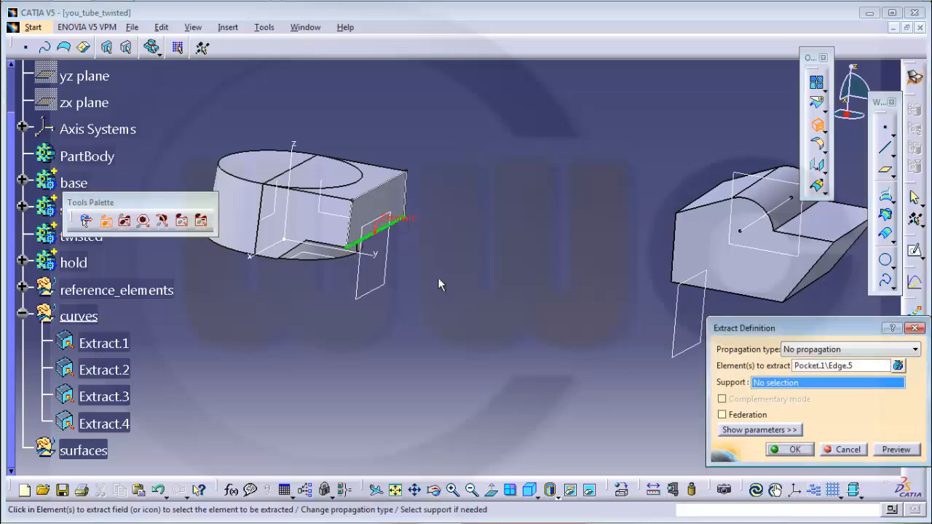
pyautogui.click(789, 450)
# - Extract the four edges of the hold body's end face facing the base as separate curves, then end the extraction
pyautogui.moveTo(558, 296); pyautogui.dragTo(503, 327, button='middle')
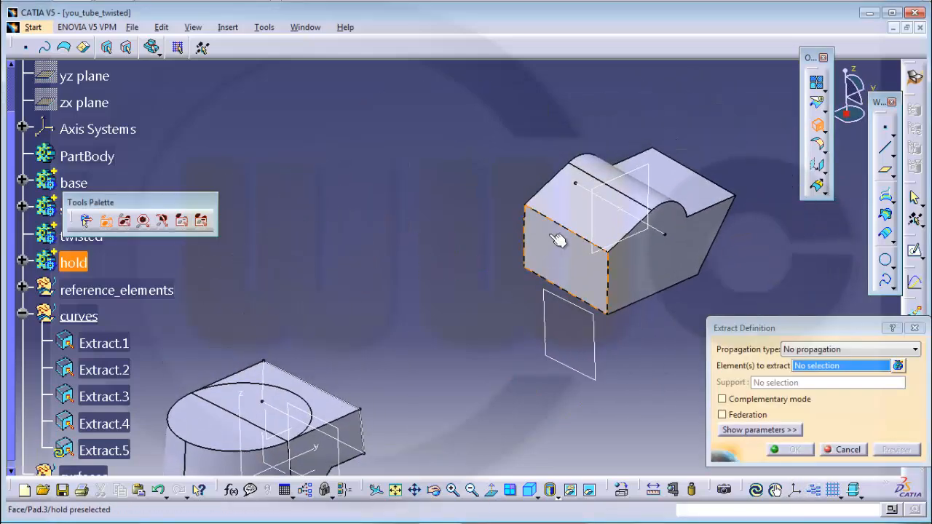
pyautogui.click(565, 227)
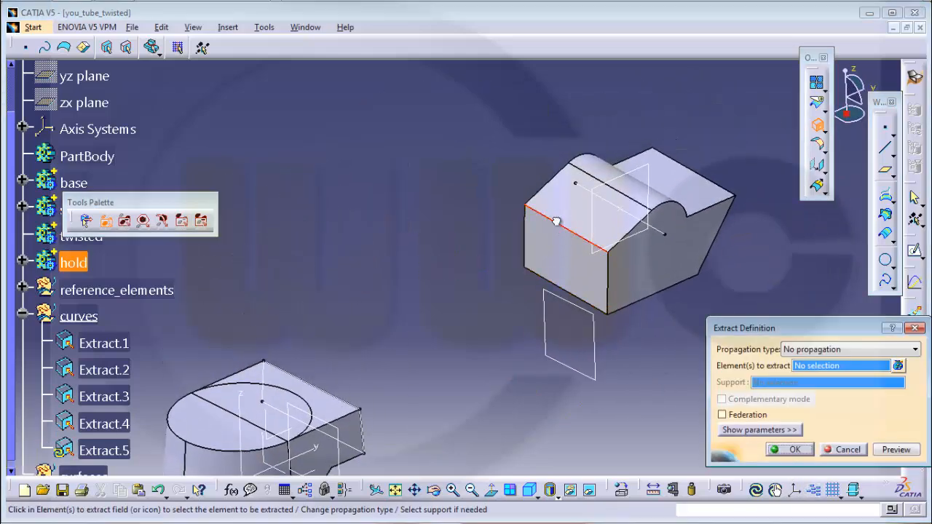
pyautogui.click(800, 449)
pyautogui.click(616, 293)
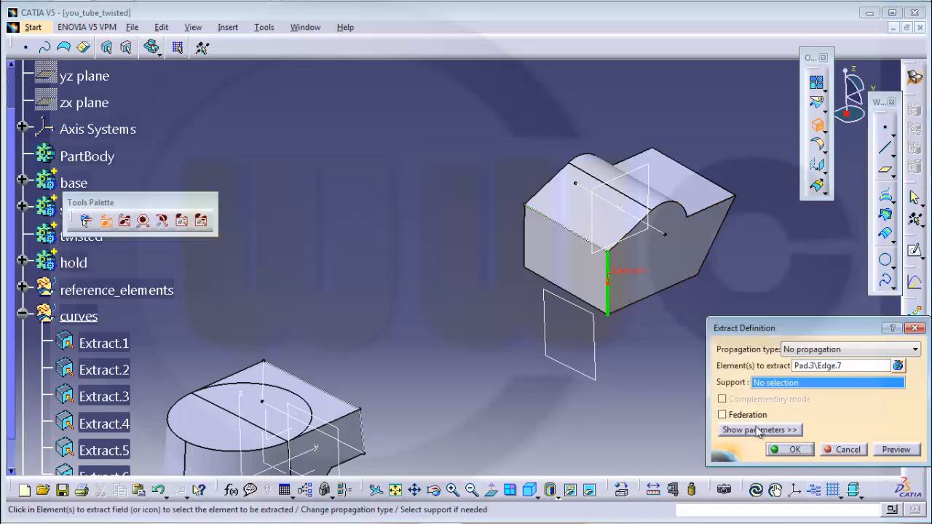
pyautogui.click(790, 449)
pyautogui.click(568, 294)
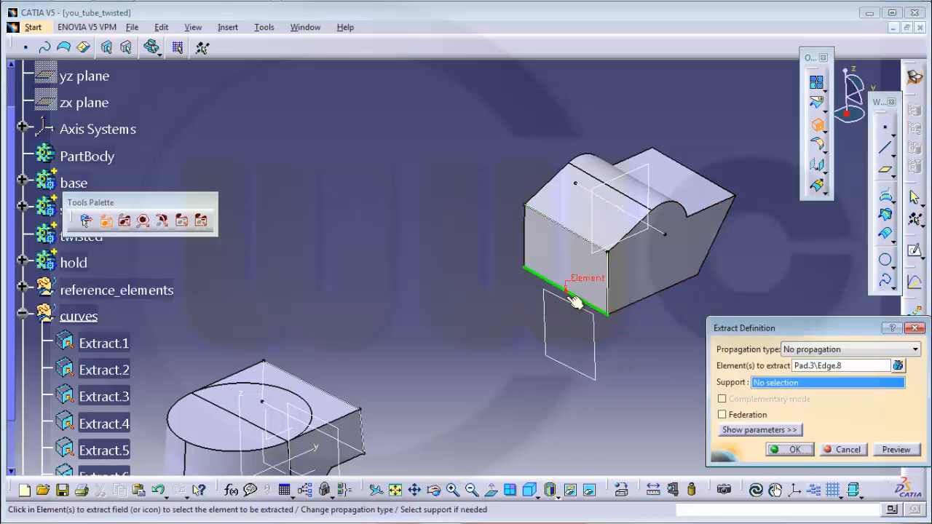
pyautogui.click(790, 449)
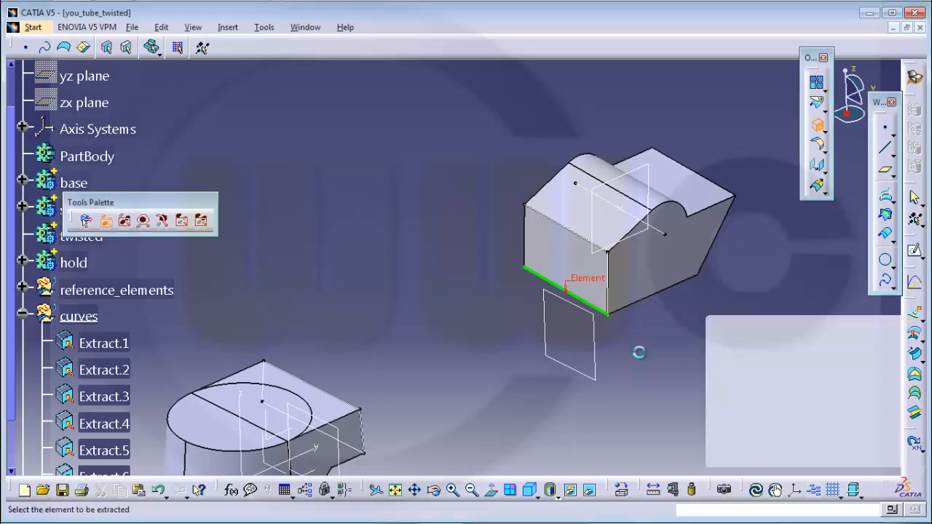
pyautogui.click(523, 228)
pyautogui.click(797, 450)
pyautogui.moveTo(559, 284); pyautogui.dragTo(470, 342, button='middle')
pyautogui.click(855, 452)
# - Define the surfaces set as the in-work object
pyautogui.moveTo(543, 266); pyautogui.dragTo(395, 359, button='middle')
pyautogui.scroll(-3, 173, 358)
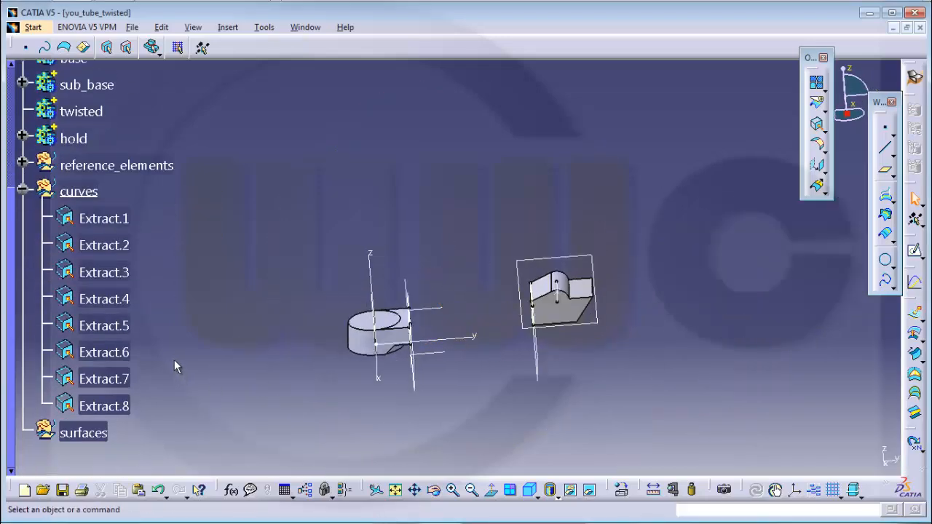
pyautogui.scroll(-1, 173, 356)
pyautogui.rightClick(86, 388)
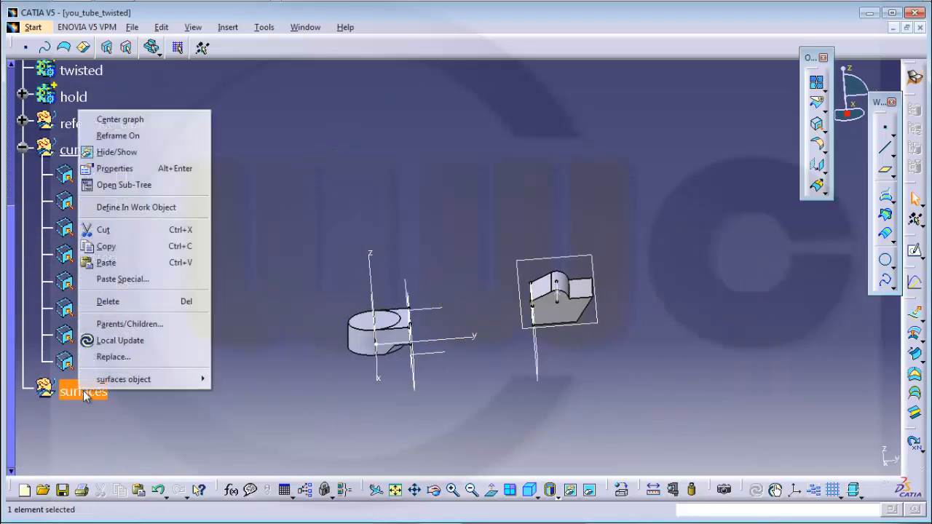
pyautogui.click(153, 208)
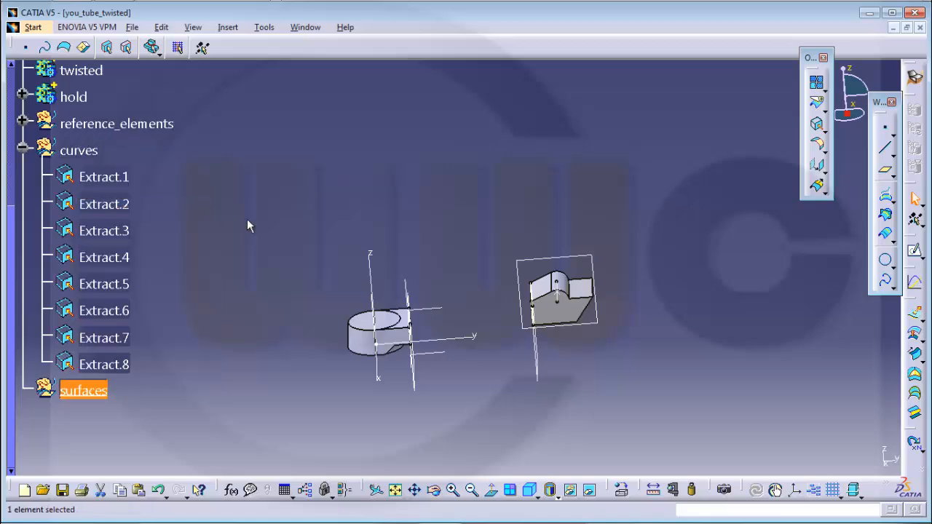
# - Start a Blend surface from the upper edge of the hold body's end face to the upper edge of the base's end face
pyautogui.moveTo(493, 233); pyautogui.dragTo(420, 304, button='middle')
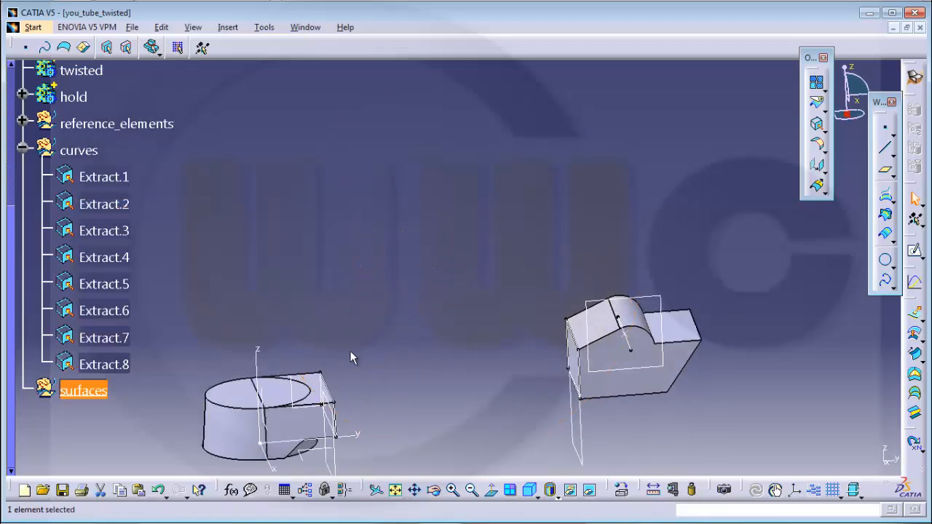
pyautogui.moveTo(392, 359); pyautogui.dragTo(505, 305, button='middle')
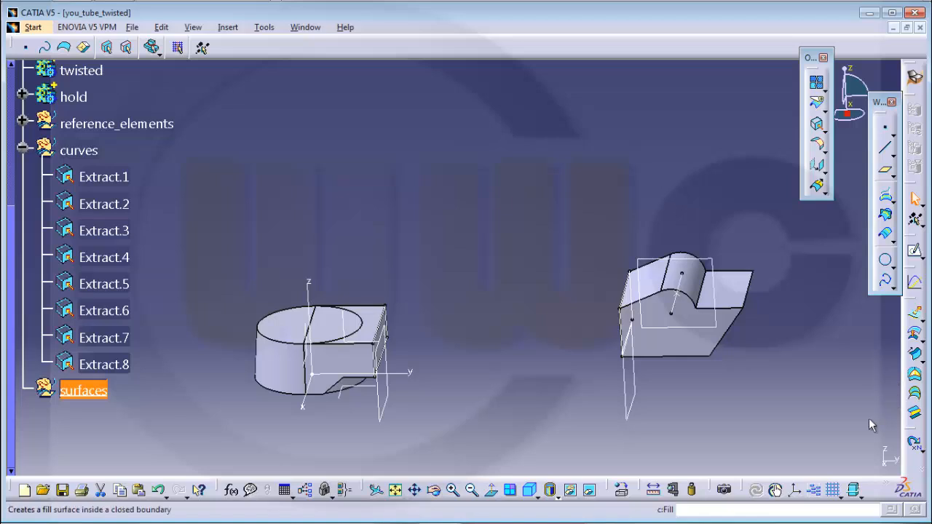
pyautogui.click(915, 417)
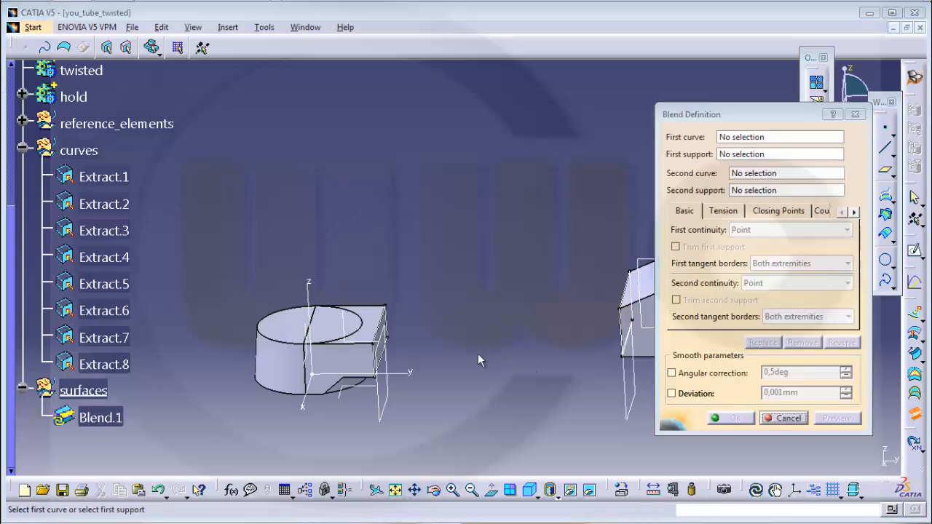
pyautogui.moveTo(478, 353); pyautogui.dragTo(468, 353, button='middle')
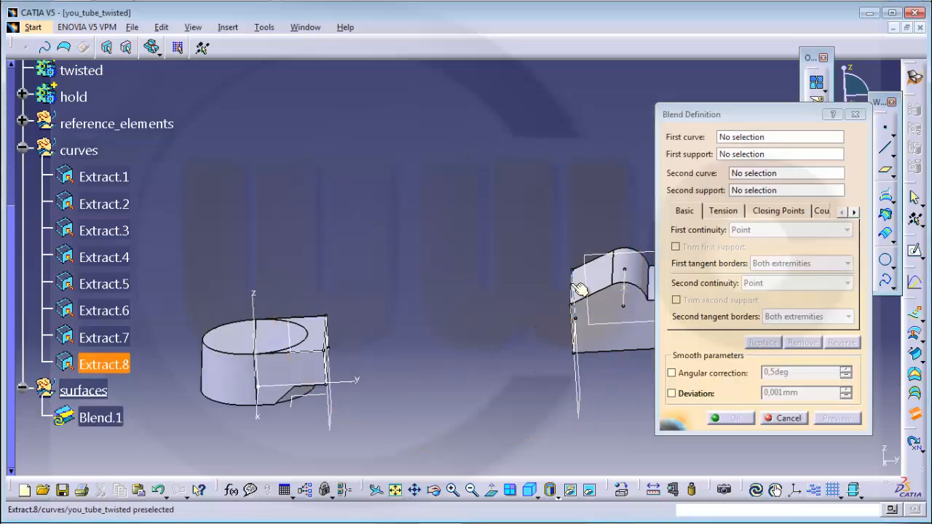
pyautogui.moveTo(532, 290); pyautogui.dragTo(579, 298, button='middle')
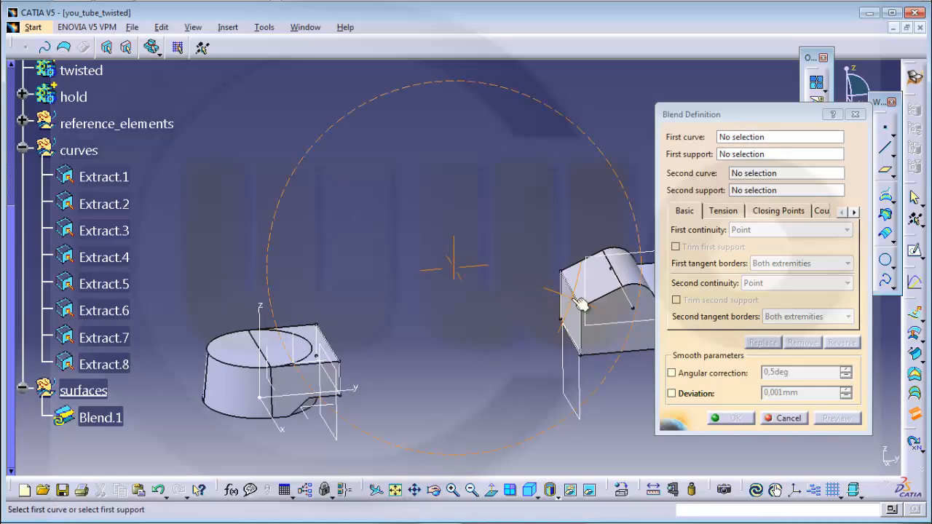
pyautogui.click(572, 289)
pyautogui.moveTo(485, 351); pyautogui.dragTo(349, 313, button='middle')
pyautogui.click(330, 309)
pyautogui.moveTo(426, 346); pyautogui.dragTo(444, 355, button='middle')
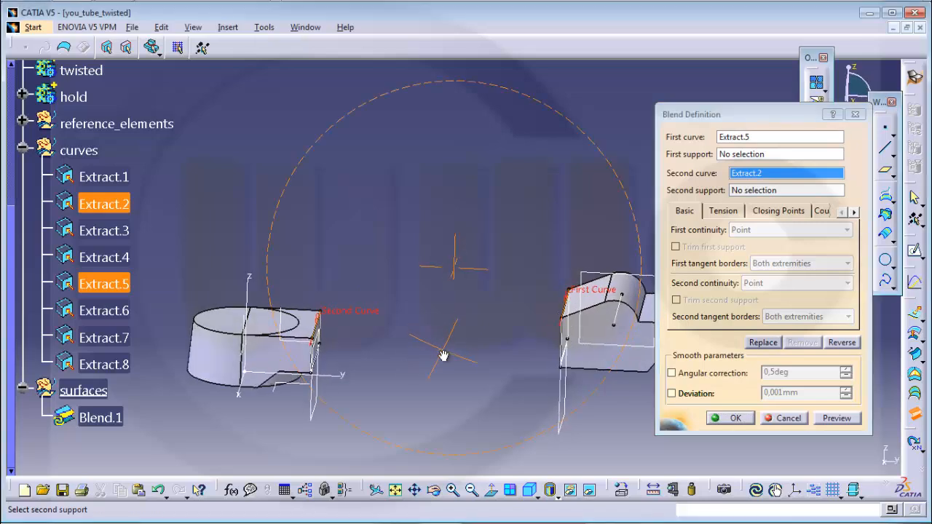
# - Assign the hold body's sloped top face and the base's flat top face as the blend's first and second supports, and preview the surface
pyautogui.click(730, 154)
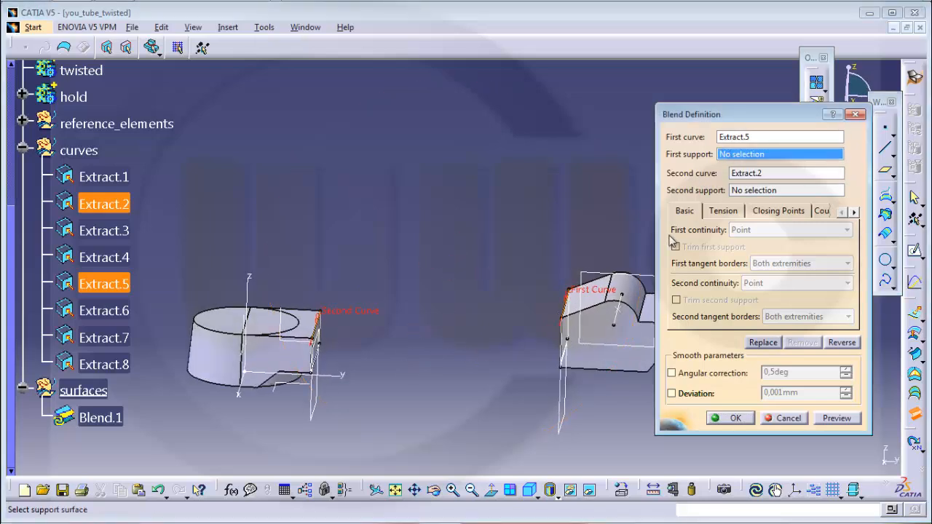
pyautogui.click(595, 306)
pyautogui.click(748, 190)
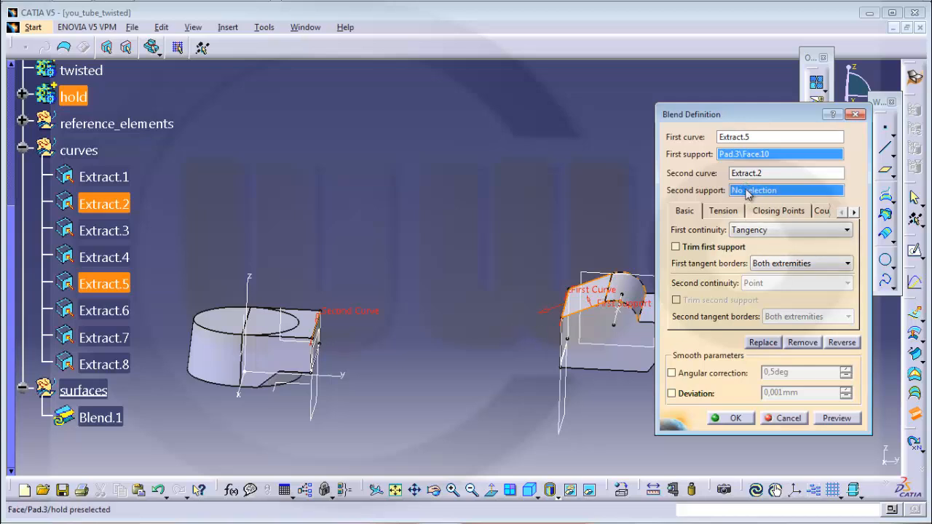
pyautogui.click(313, 321)
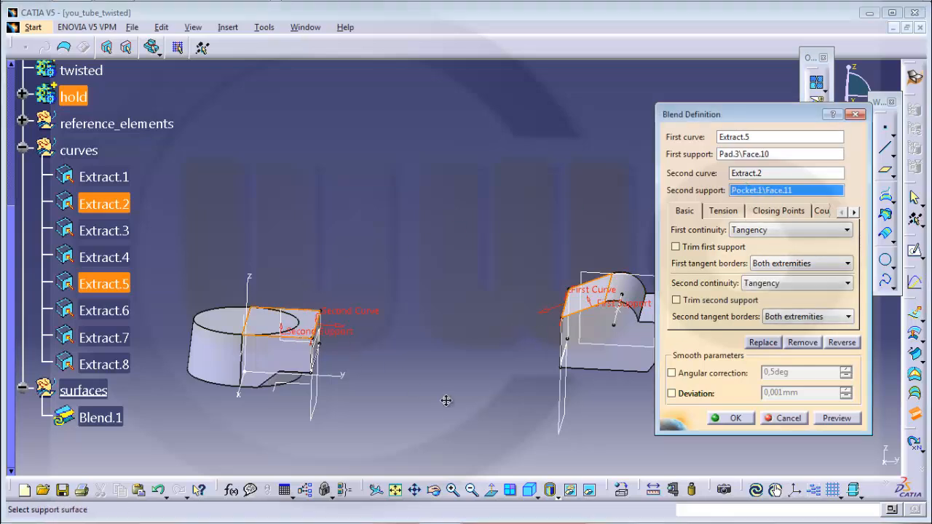
pyautogui.moveTo(445, 401); pyautogui.dragTo(451, 366, button='middle')
pyautogui.click(831, 421)
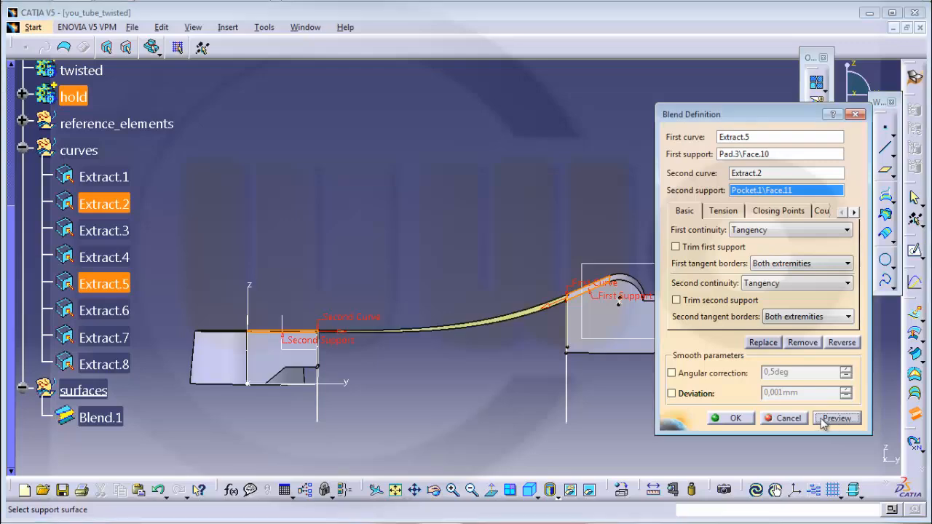
pyautogui.moveTo(419, 426); pyautogui.dragTo(438, 293, button='middle')
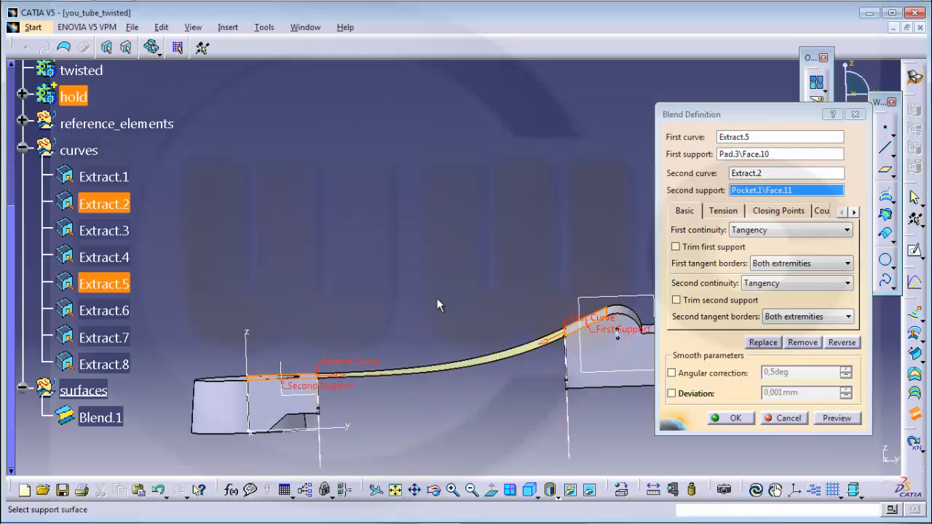
pyautogui.moveTo(486, 400)
pyautogui.mouseDown(button='middle')
pyautogui.moveTo(487, 381)
pyautogui.moveTo(480, 407)
pyautogui.mouseUp(button='middle')
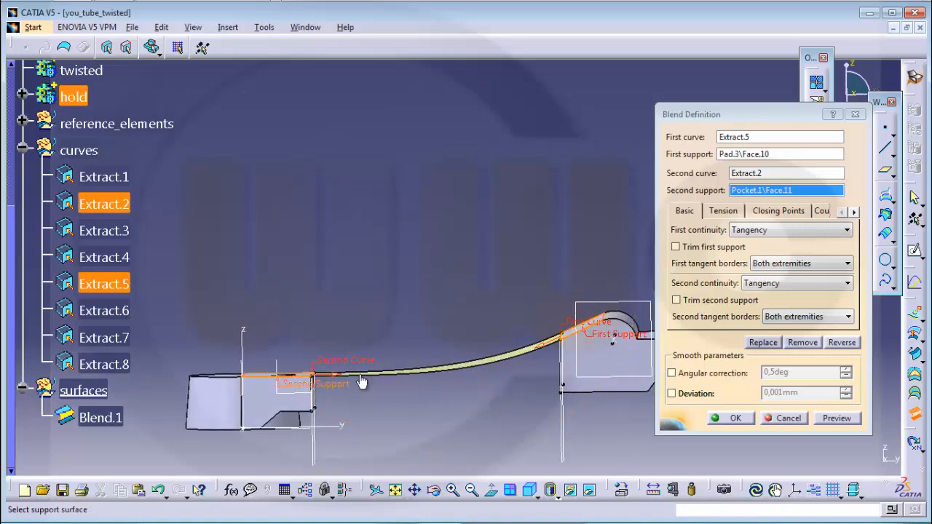
# - Change both the first and second tension of the blend to S type
pyautogui.click(724, 211)
pyautogui.click(752, 256)
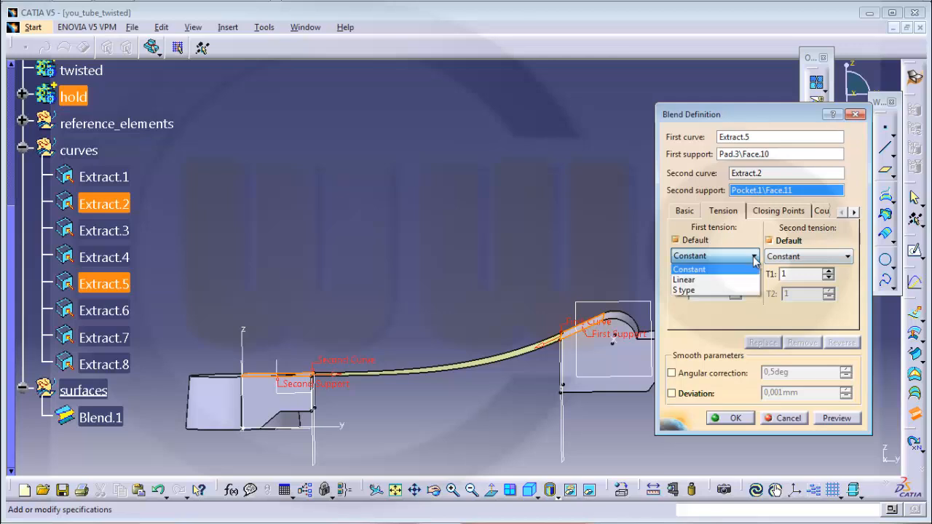
pyautogui.click(743, 289)
pyautogui.click(847, 257)
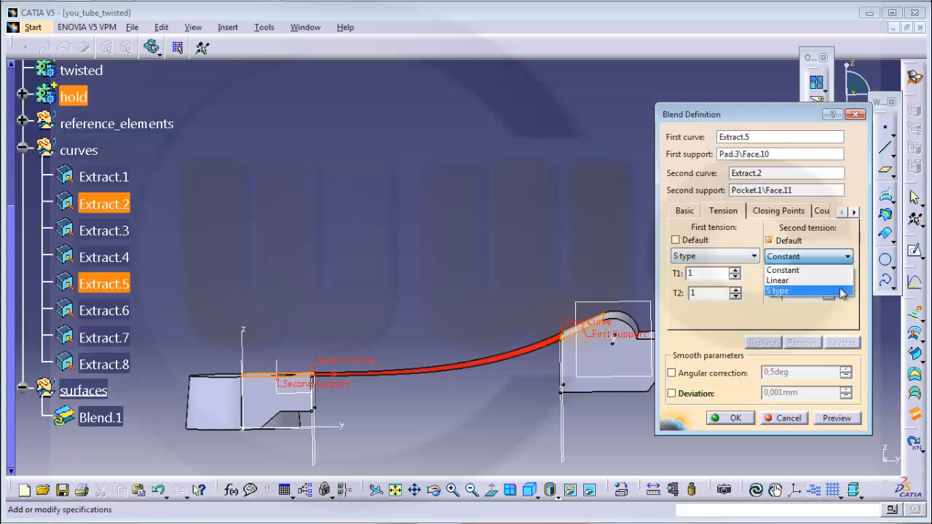
pyautogui.click(835, 291)
pyautogui.moveTo(556, 273); pyautogui.dragTo(487, 311, button='middle')
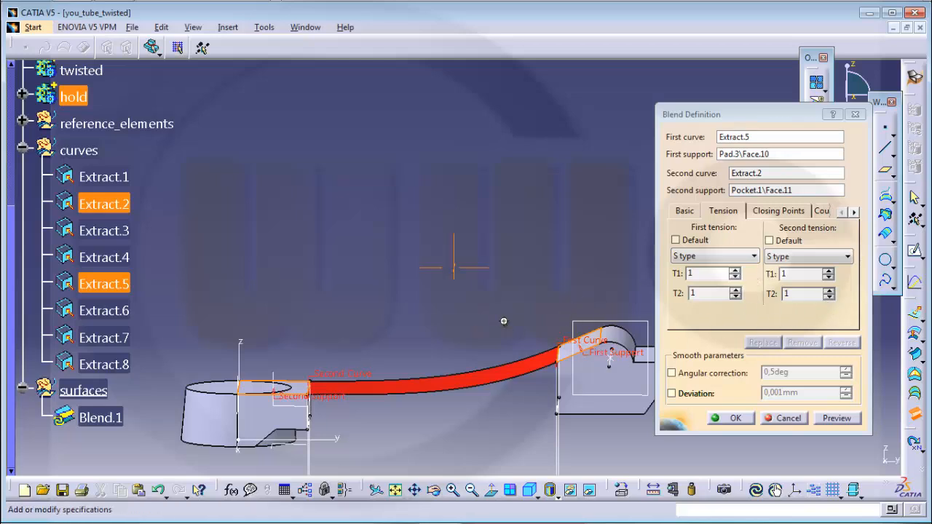
pyautogui.moveTo(503, 321); pyautogui.dragTo(545, 346, button='middle')
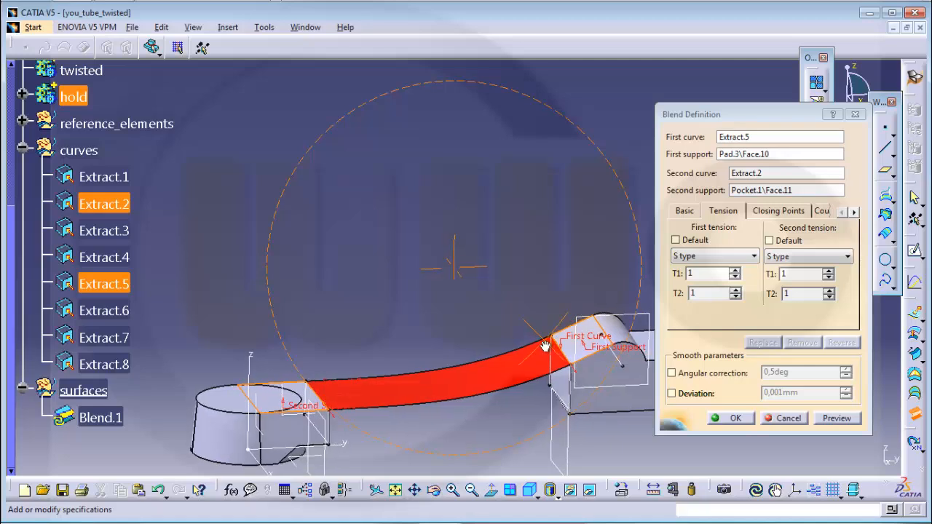
# - Try a first-tension T1 value of 1,4 on the blend and preview its curvature from the side
pyautogui.click(735, 279)
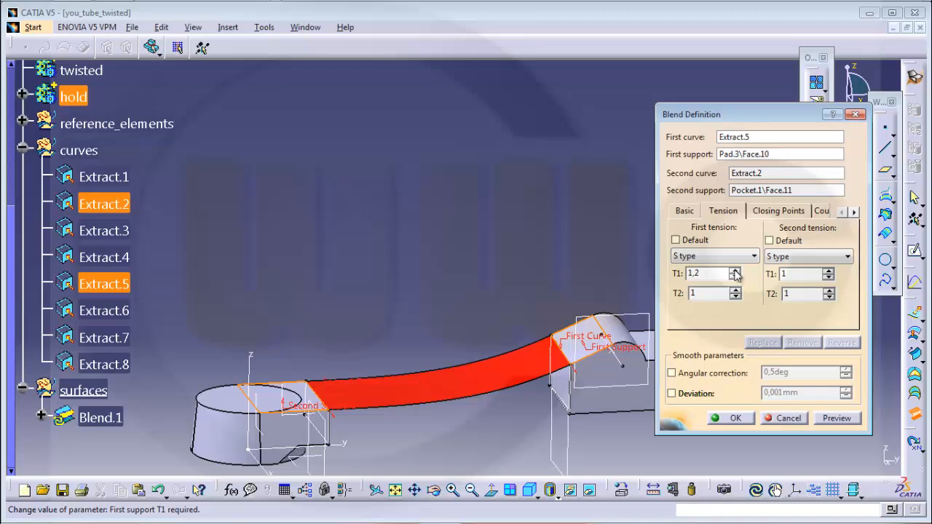
pyautogui.click(834, 419)
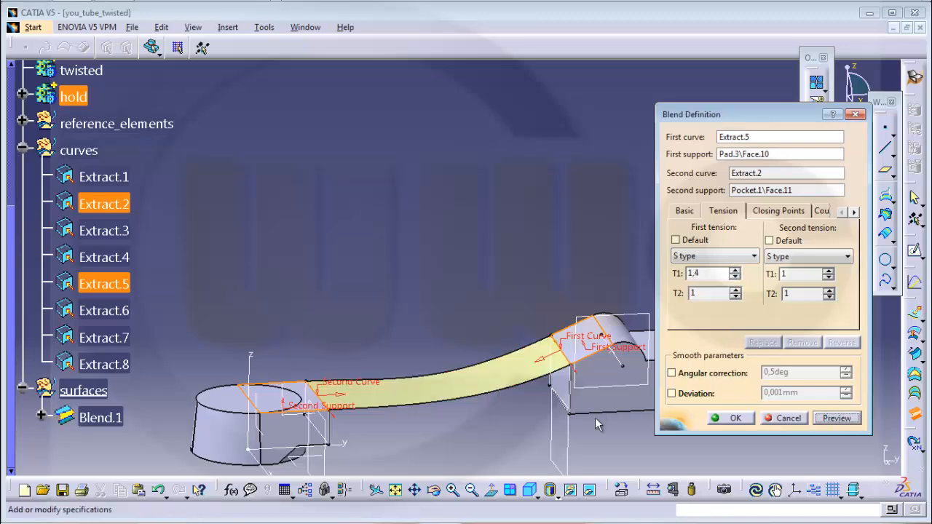
pyautogui.moveTo(596, 420); pyautogui.dragTo(511, 394, button='middle')
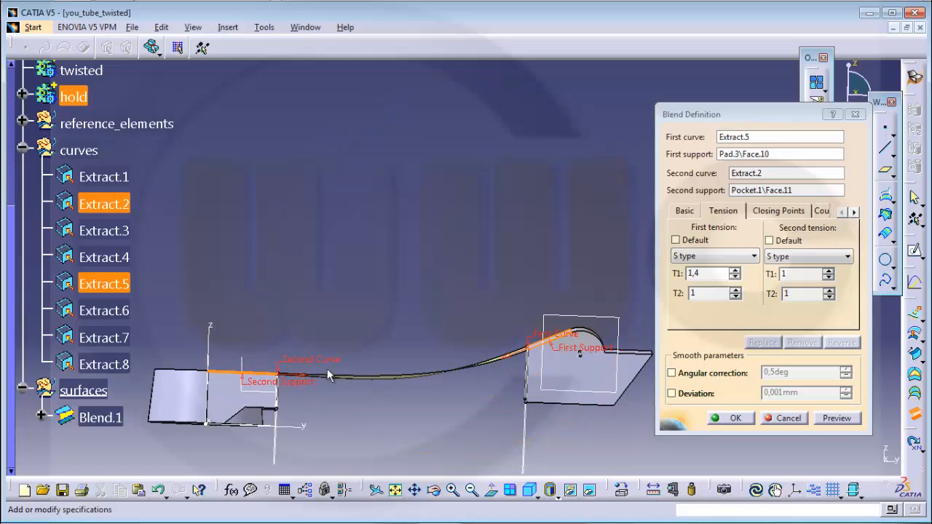
pyautogui.moveTo(486, 313); pyautogui.dragTo(487, 324, button='middle')
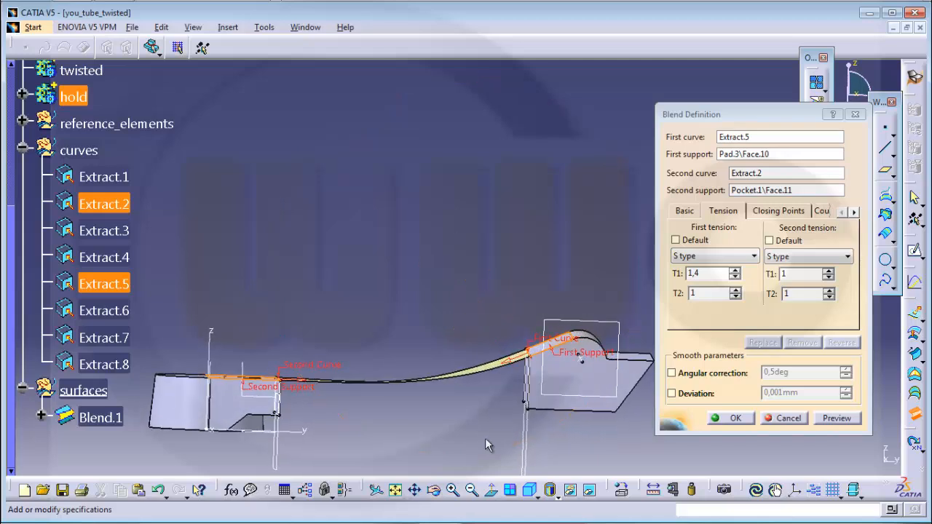
pyautogui.click(492, 490)
pyautogui.click(613, 320)
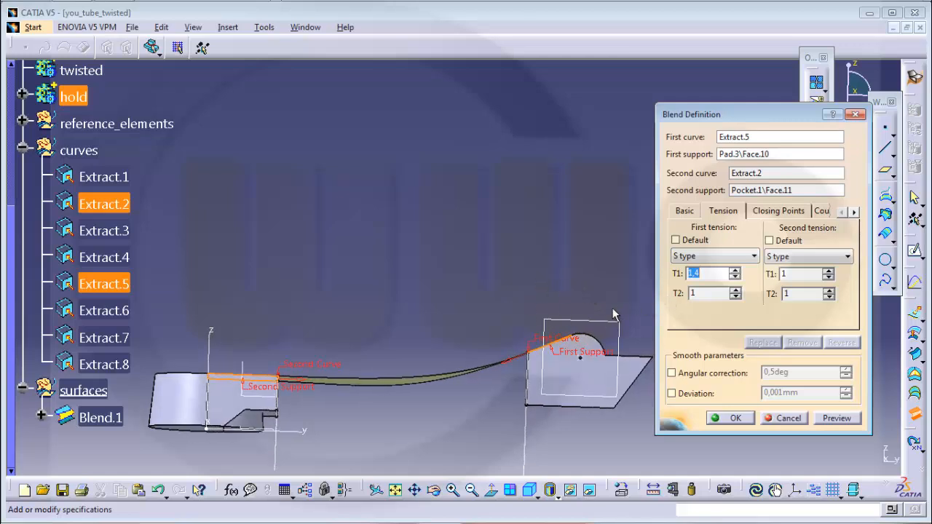
# - Set the blend's first-tension T1 to 0,6, preview it and create the upper blend surface
pyautogui.click(734, 276)
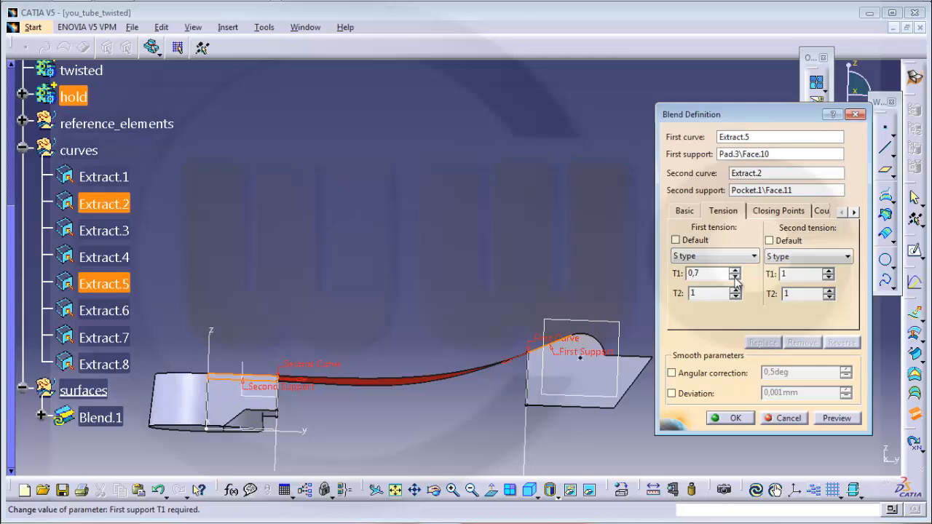
pyautogui.click(836, 418)
pyautogui.moveTo(553, 348); pyautogui.dragTo(478, 327, button='middle')
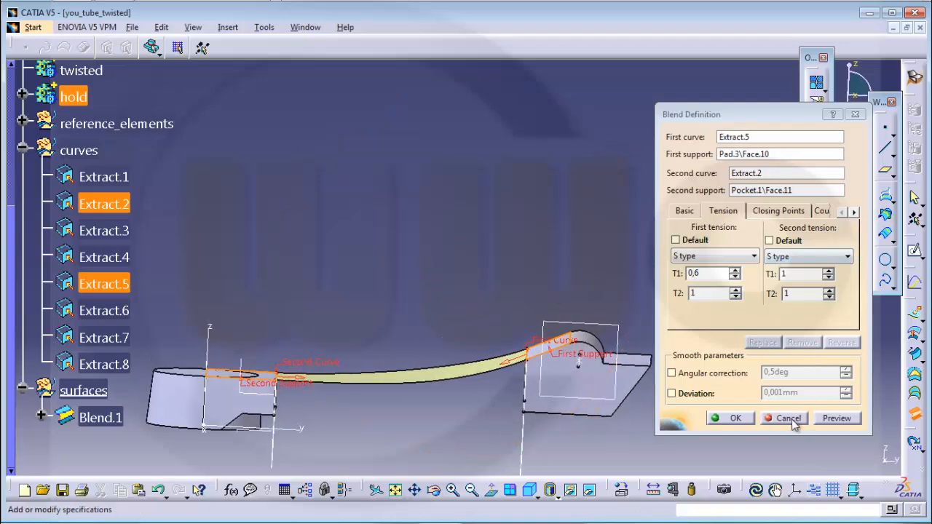
pyautogui.click(735, 418)
# - Start a second Blend surface from the lower edge of the hold body's end face to the lower edge of the base's end face
pyautogui.moveTo(509, 252)
pyautogui.mouseDown(button='middle')
pyautogui.moveTo(499, 262)
pyautogui.moveTo(506, 265)
pyautogui.mouseUp(button='middle')
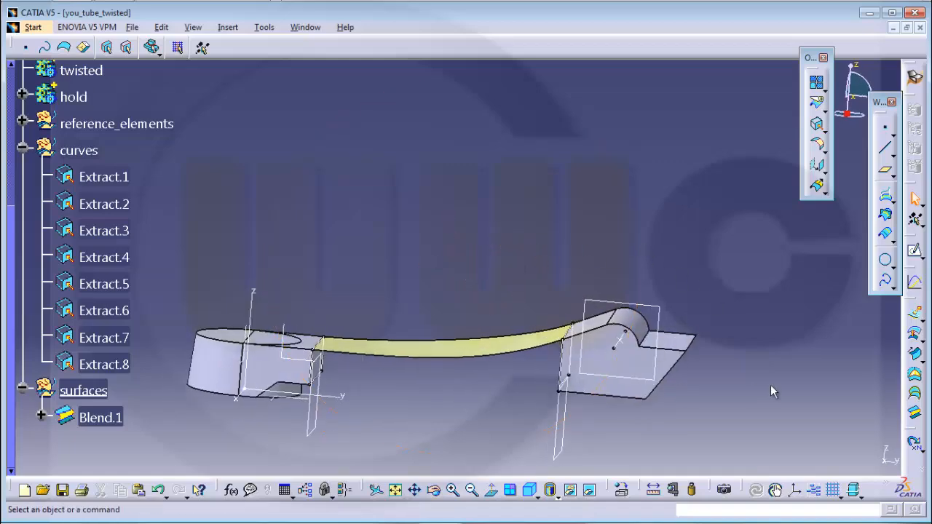
pyautogui.click(918, 423)
pyautogui.moveTo(461, 389); pyautogui.dragTo(329, 370, button='middle')
pyautogui.click(594, 333)
pyautogui.click(297, 336)
pyautogui.moveTo(296, 336); pyautogui.dragTo(631, 313, button='middle')
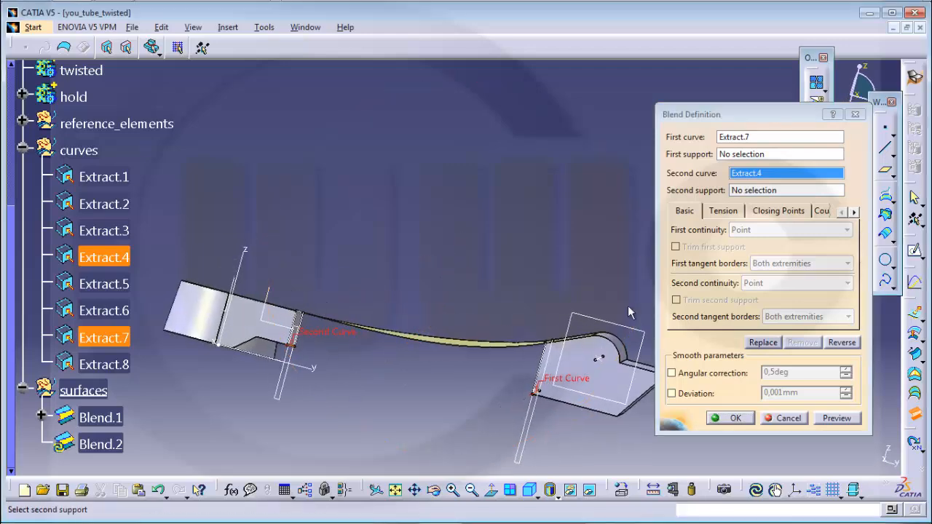
# - Add the adjoining hold face as first support and sub_base face as second support to the blend between Extract.7 and Extract.4
pyautogui.click(835, 419)
pyautogui.moveTo(465, 399); pyautogui.dragTo(537, 385, button='middle')
pyautogui.click(734, 157)
pyautogui.click(605, 362)
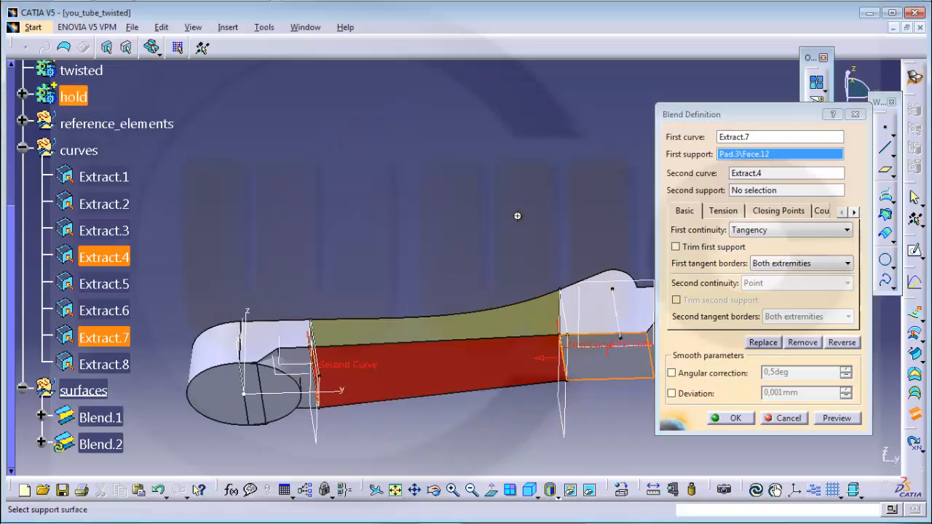
pyautogui.moveTo(605, 362); pyautogui.dragTo(558, 309, button='middle')
pyautogui.click(757, 191)
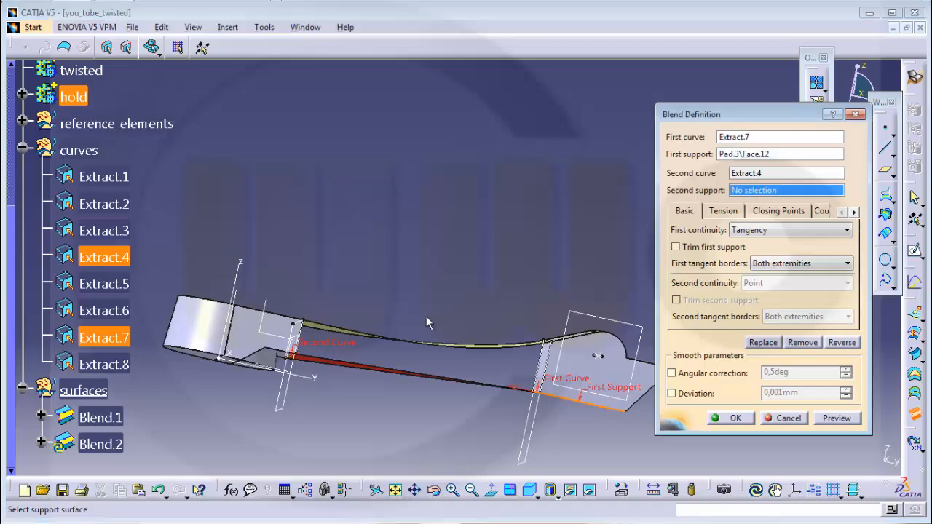
pyautogui.moveTo(466, 218); pyautogui.dragTo(377, 187, button='middle')
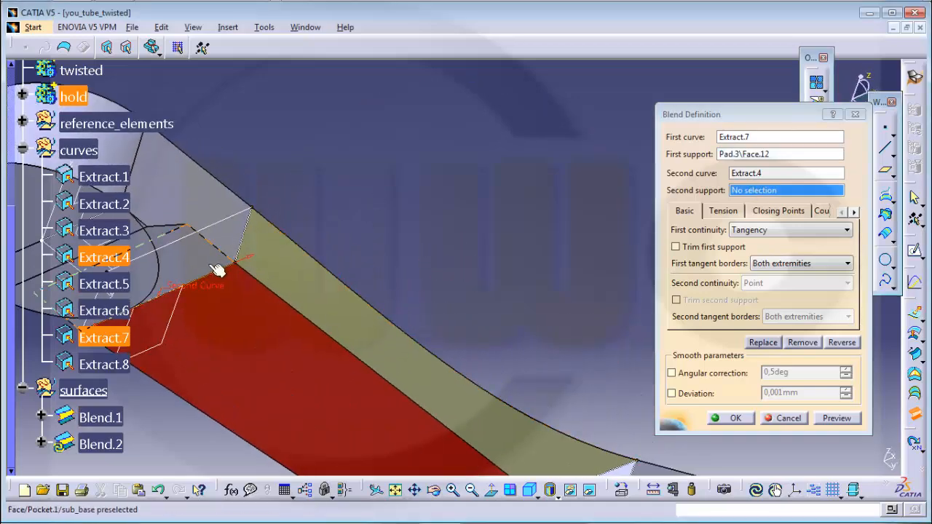
pyautogui.click(218, 270)
pyautogui.moveTo(218, 271); pyautogui.dragTo(478, 357, button='middle')
pyautogui.click(851, 420)
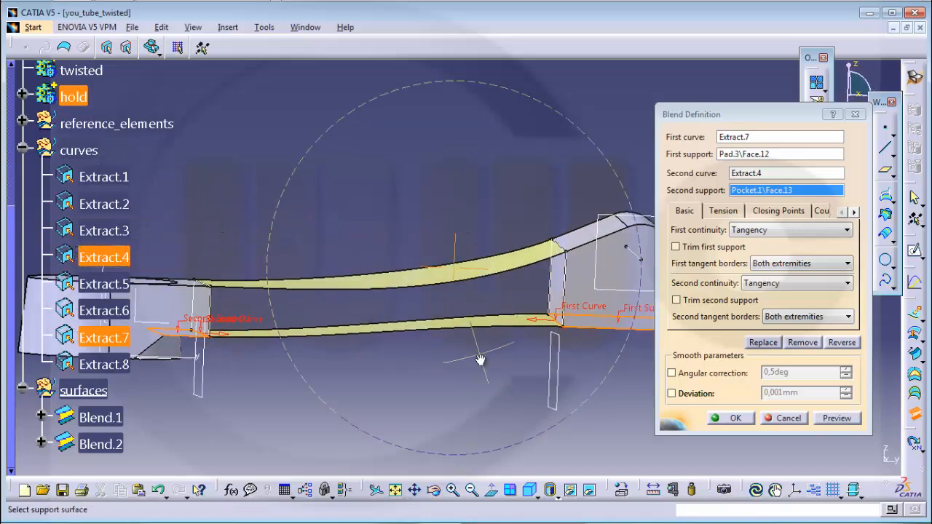
# - Set the blend's first tension T1 to 1 and create the lower blend surface
pyautogui.click(724, 211)
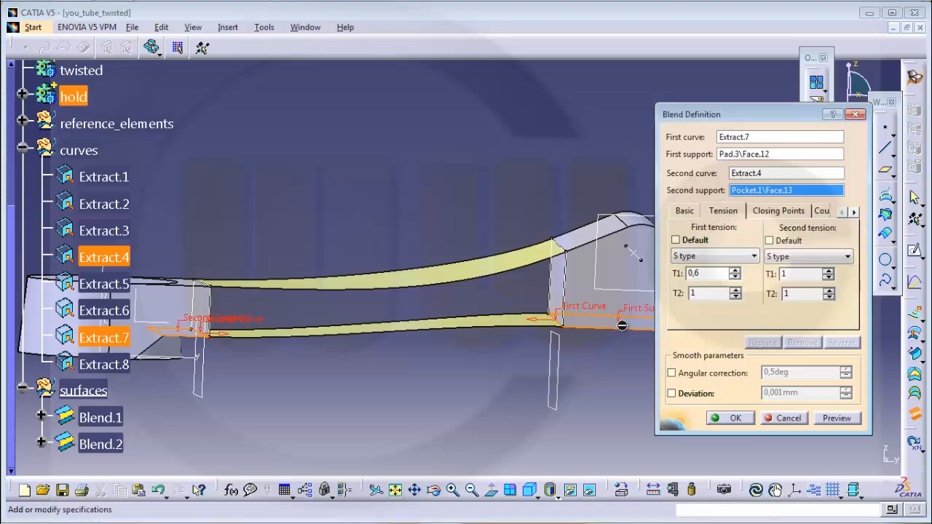
pyautogui.moveTo(580, 362); pyautogui.dragTo(597, 368, button='middle')
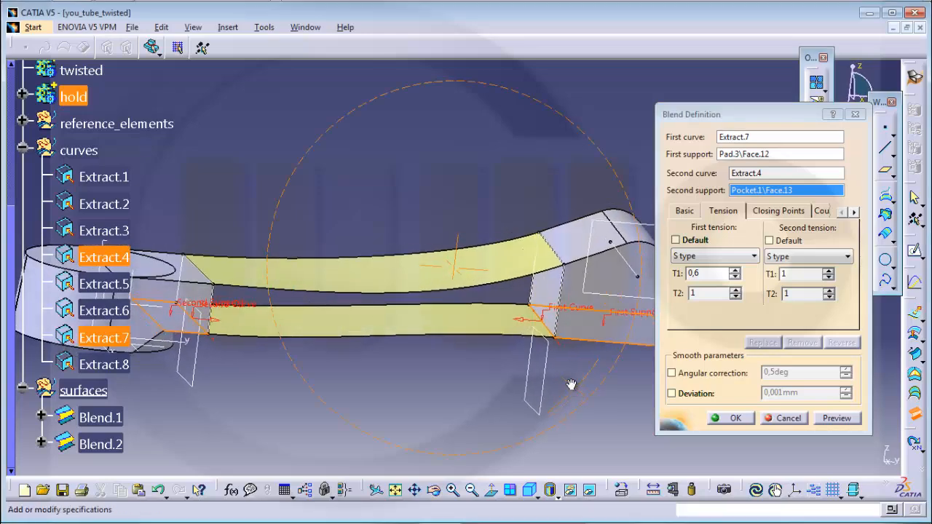
pyautogui.doubleClick(726, 273)
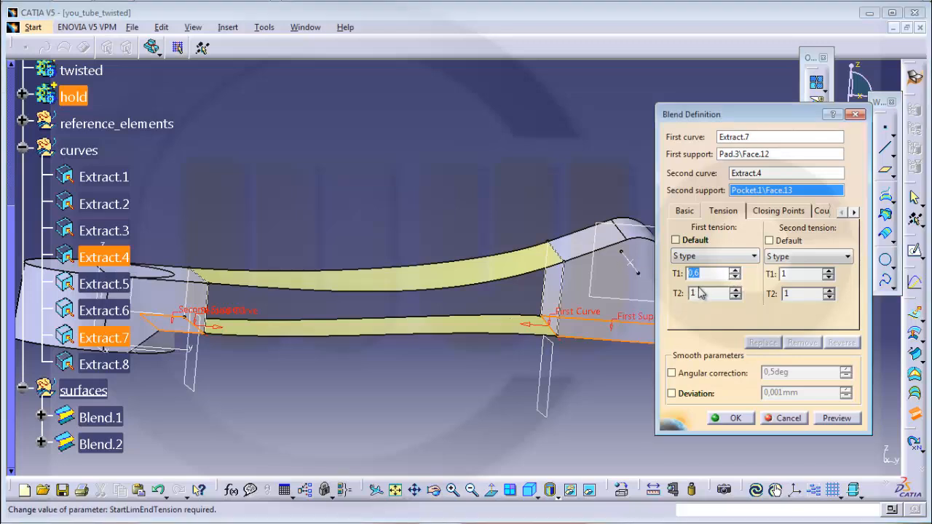
pyautogui.press('Tab')
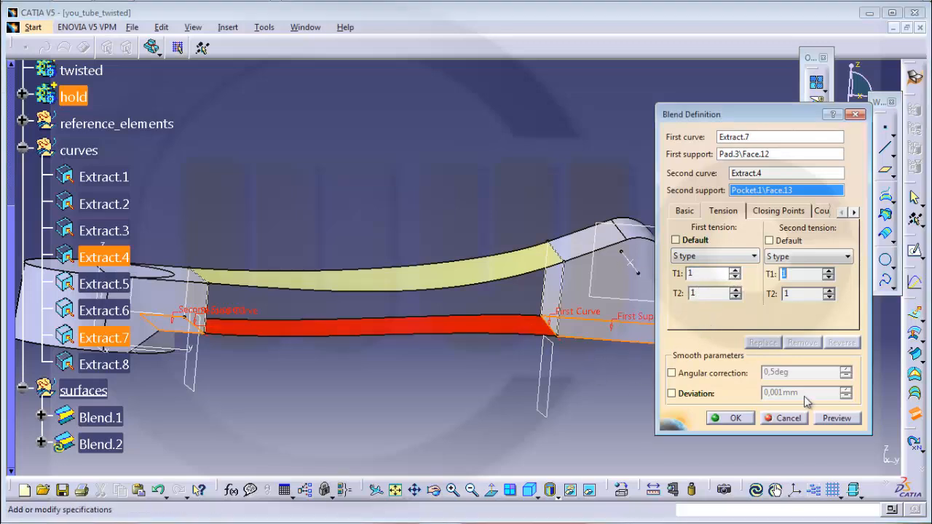
pyautogui.click(837, 418)
pyautogui.moveTo(546, 324); pyautogui.dragTo(553, 368, button='middle')
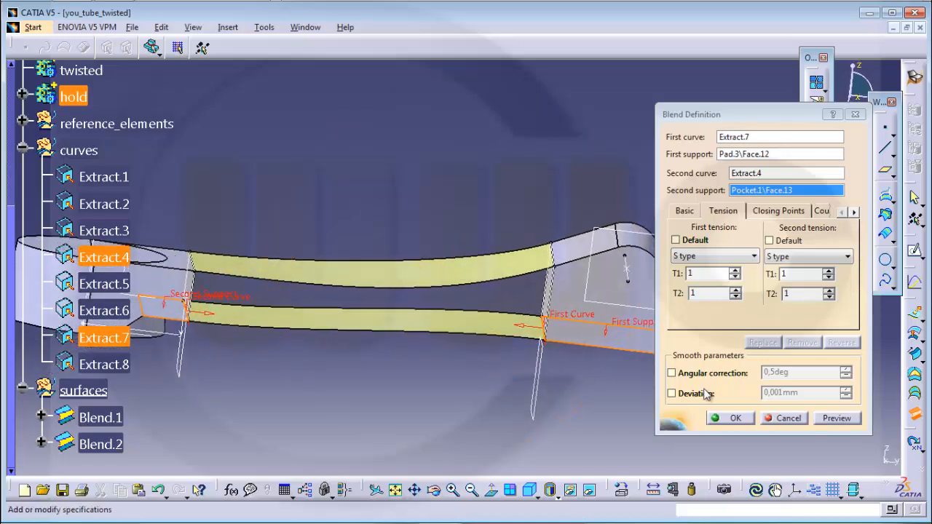
pyautogui.click(734, 419)
# - Start a multi-sections surface on the open side of the arm using Extract.1 and Extract.6 as sections
pyautogui.moveTo(728, 410); pyautogui.dragTo(618, 231, button='middle')
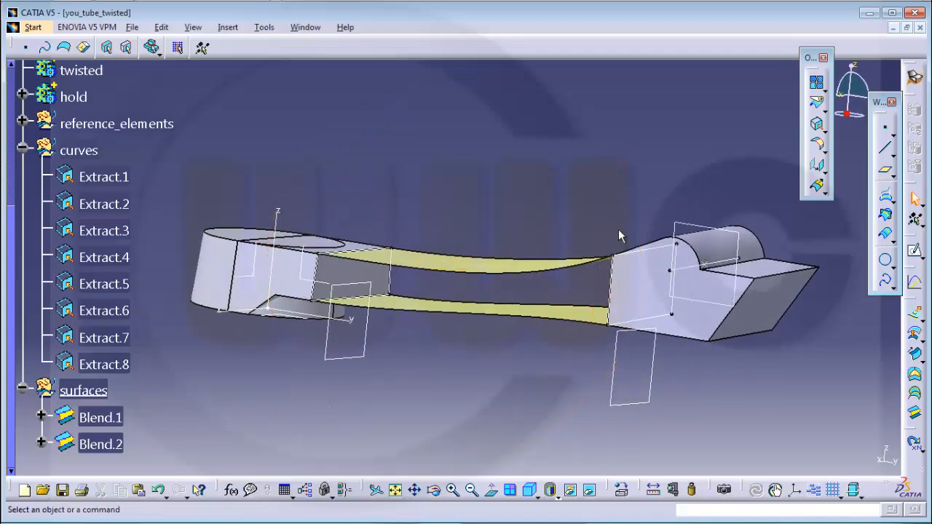
pyautogui.moveTo(568, 208); pyautogui.dragTo(726, 226, button='middle')
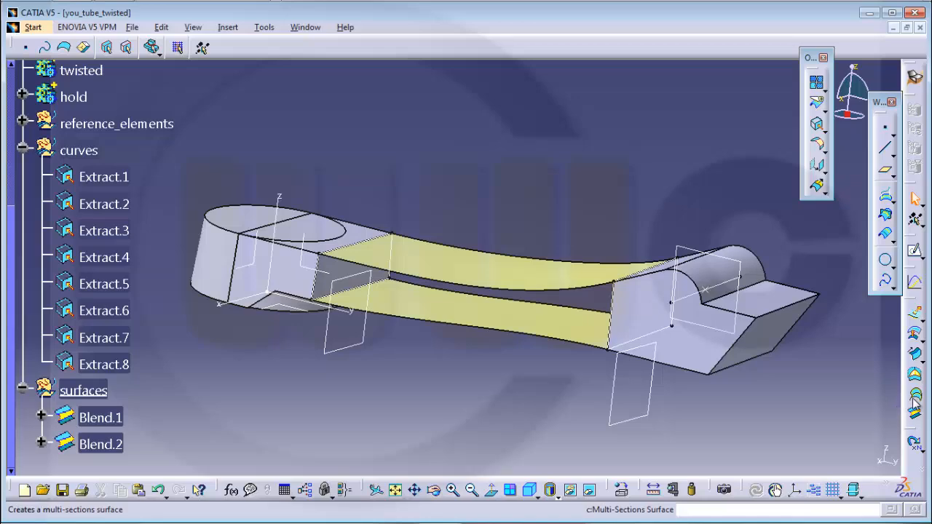
pyautogui.moveTo(308, 370); pyautogui.dragTo(292, 287, button='middle')
pyautogui.click(306, 287)
pyautogui.moveTo(395, 357); pyautogui.dragTo(490, 333, button='middle')
pyautogui.click(525, 325)
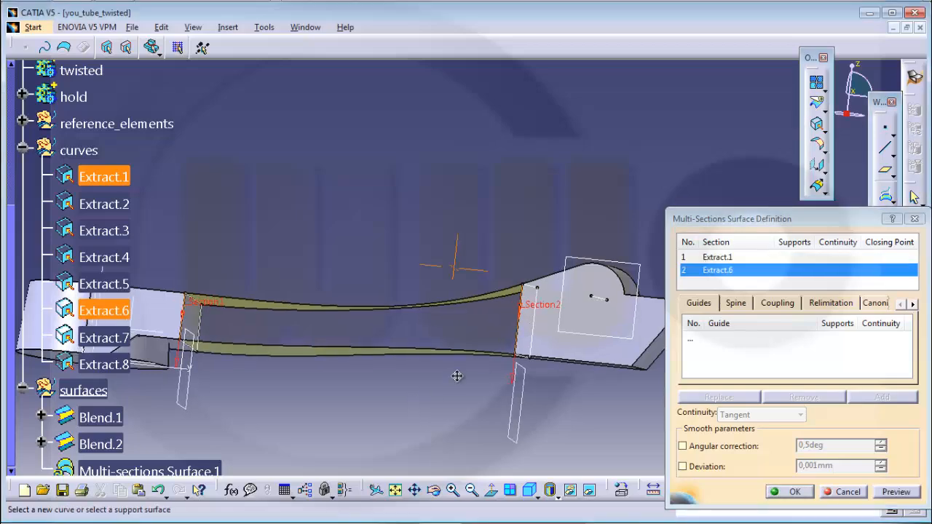
# - Assign the adjacent sub_base side face as tangent support for Extract.1 and the hold side face for Extract.6
pyautogui.moveTo(453, 374); pyautogui.dragTo(491, 388, button='middle')
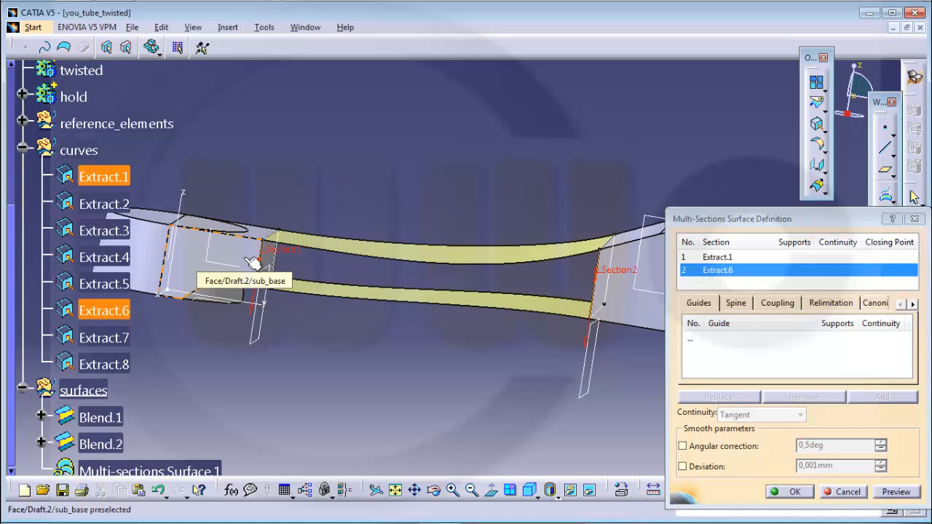
pyautogui.click(765, 257)
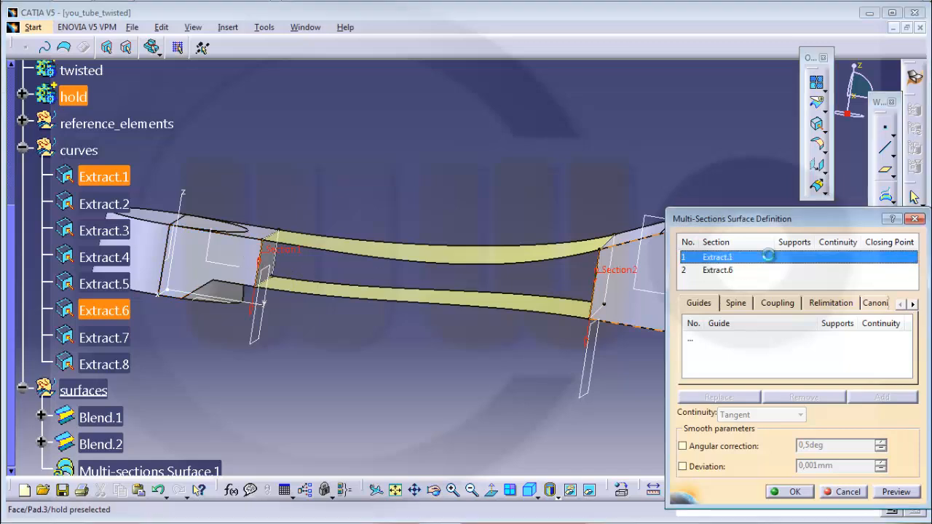
pyautogui.click(247, 262)
pyautogui.click(728, 270)
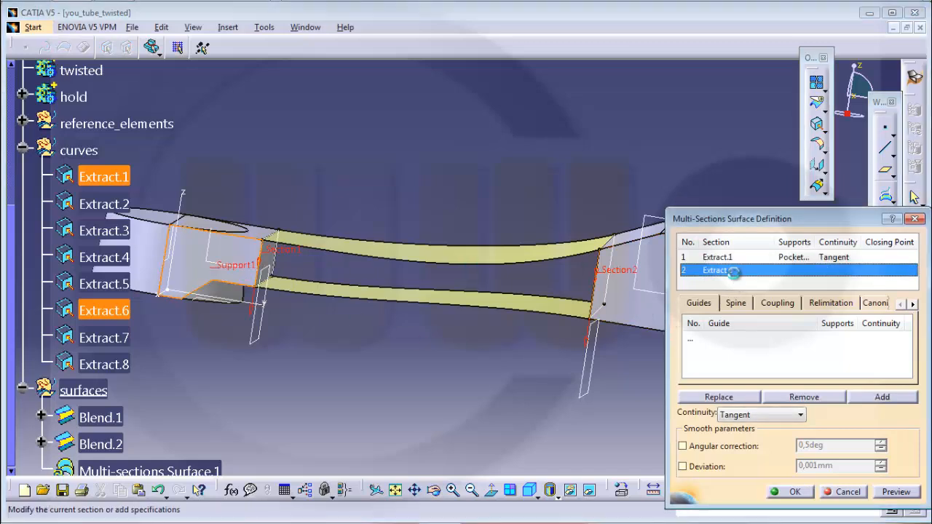
pyautogui.click(626, 321)
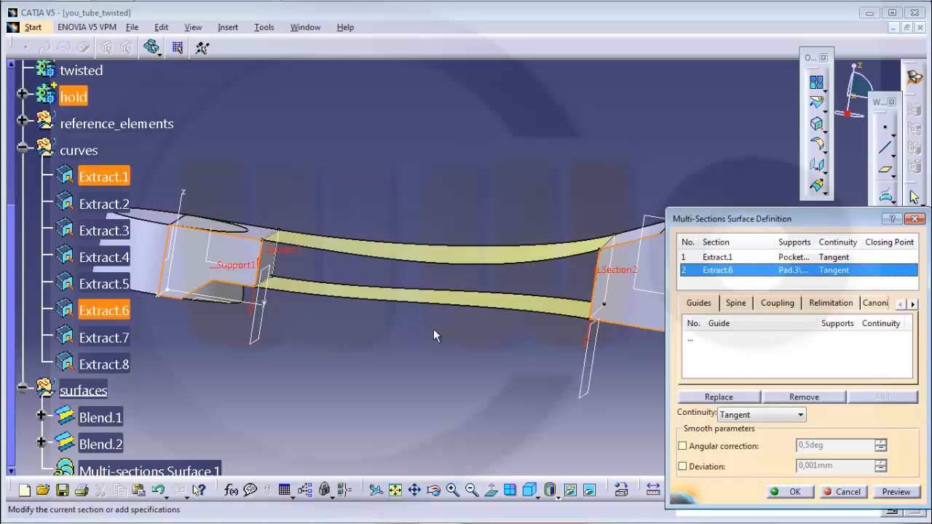
# - Use the side edges of Blend.1 and Blend.2 as guides and create the multi-sections surface
pyautogui.click(695, 338)
pyautogui.click(485, 263)
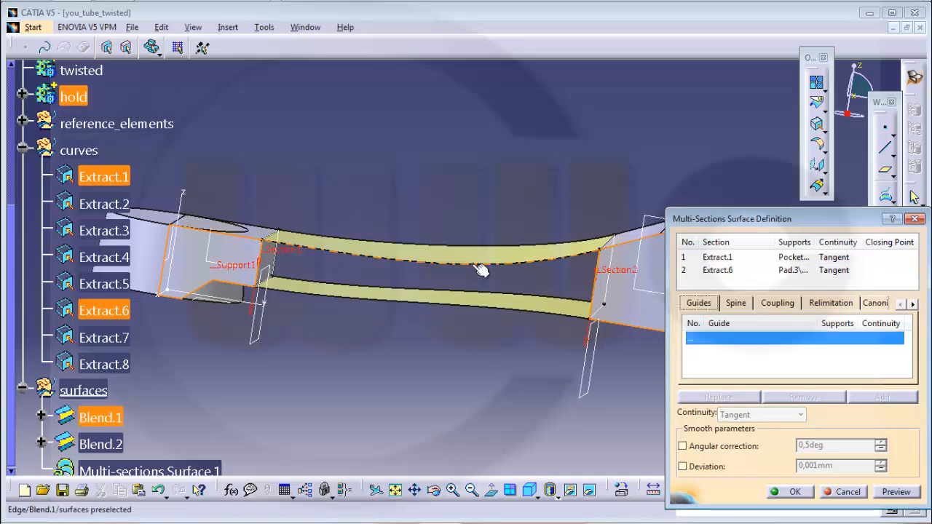
pyautogui.click(460, 307)
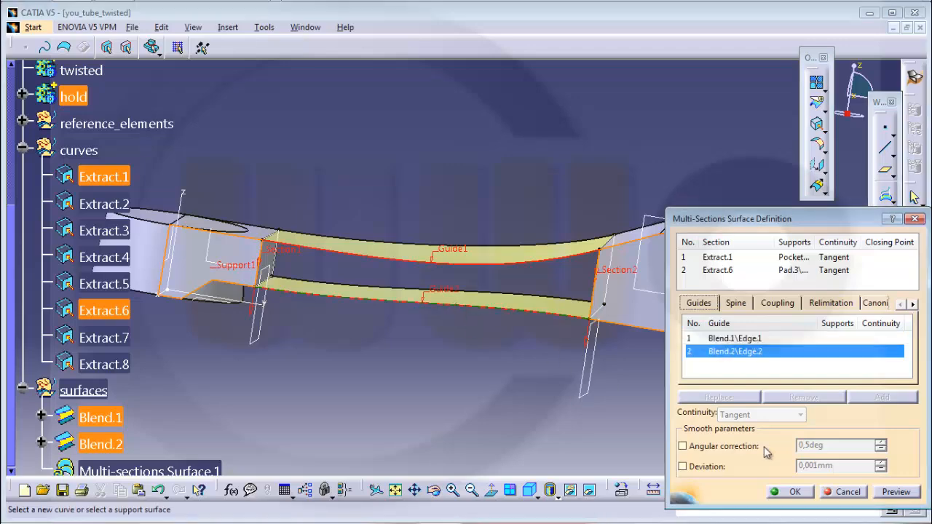
pyautogui.click(795, 492)
# - Start another multi-sections surface on the opposite side with Extract.3 as first section, tangent to the sub_base side face
pyautogui.moveTo(692, 302); pyautogui.dragTo(668, 406, button='middle')
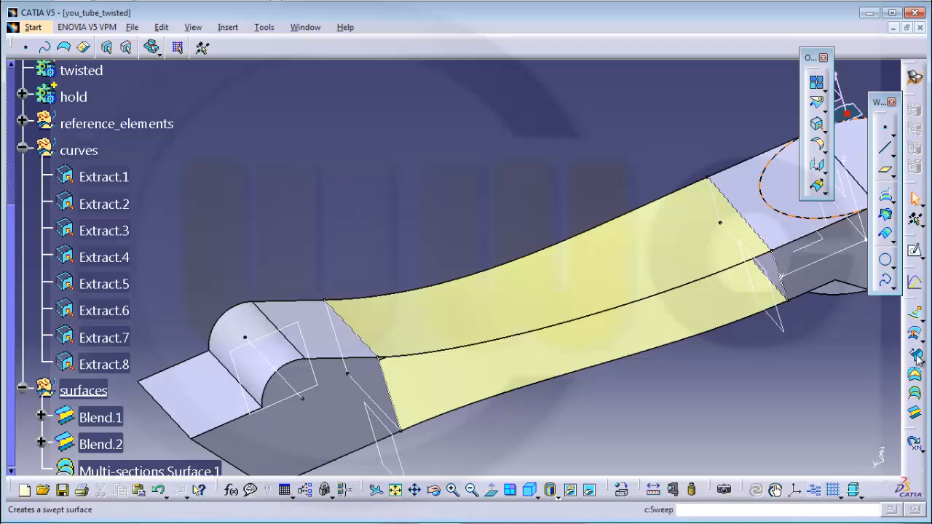
pyautogui.click(915, 392)
pyautogui.moveTo(601, 426); pyautogui.dragTo(452, 382, button='middle')
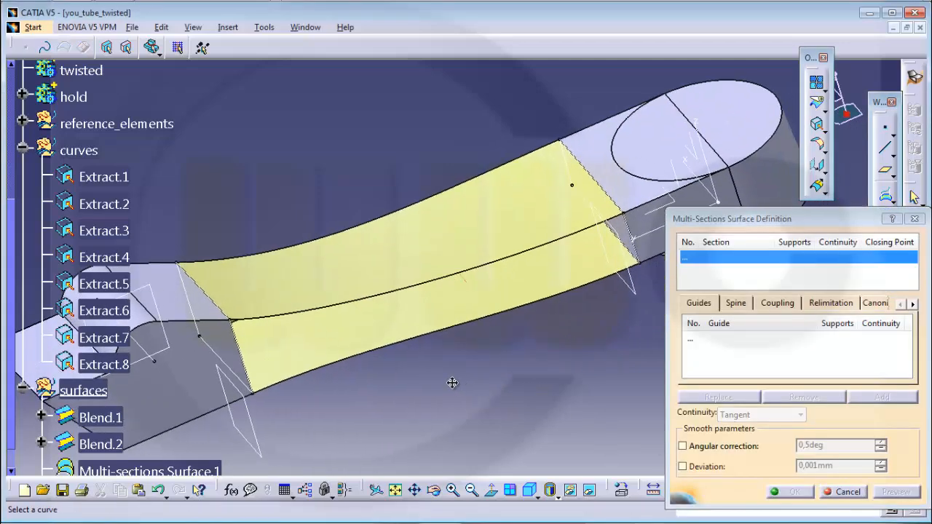
pyautogui.click(629, 233)
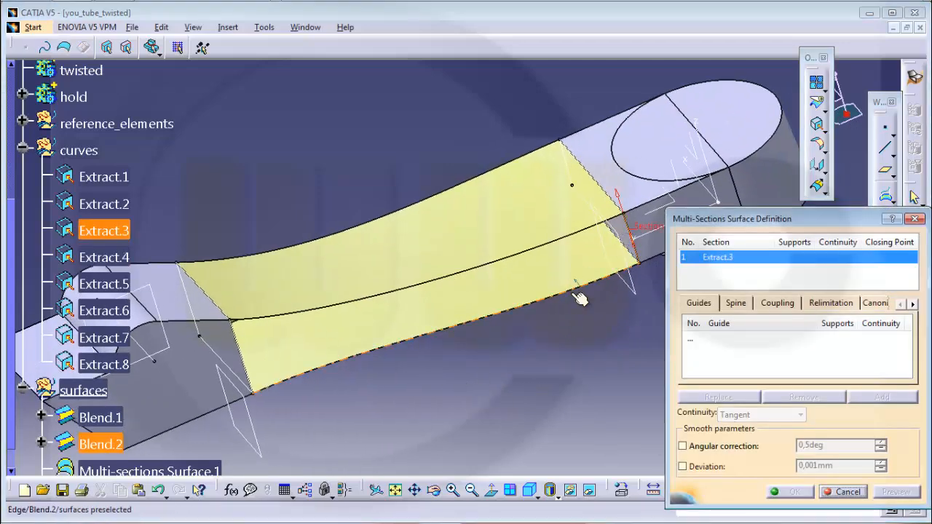
pyautogui.click(697, 205)
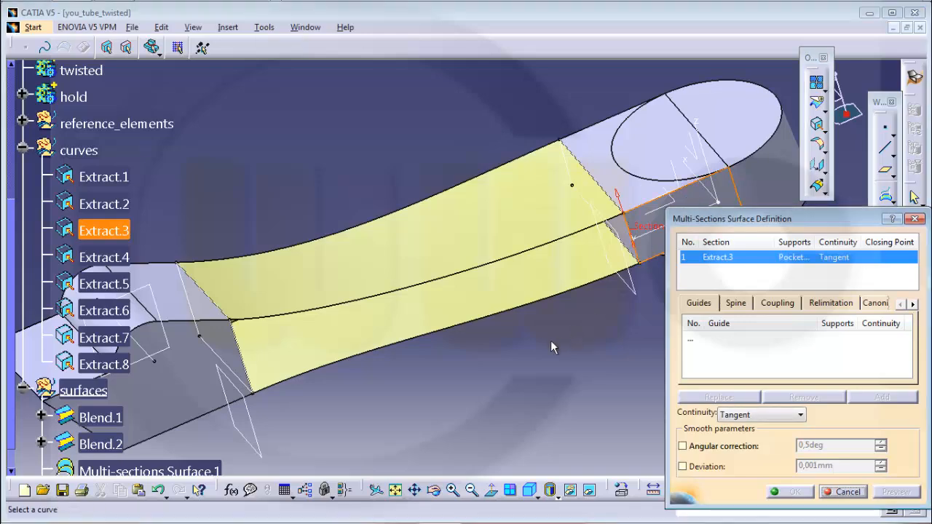
# - Add Extract.8 as second section with the hold side face as tangent support, and reverse its direction to match the first section
pyautogui.moveTo(490, 337); pyautogui.dragTo(531, 285, button='middle')
pyautogui.moveTo(502, 314); pyautogui.dragTo(491, 319, button='middle')
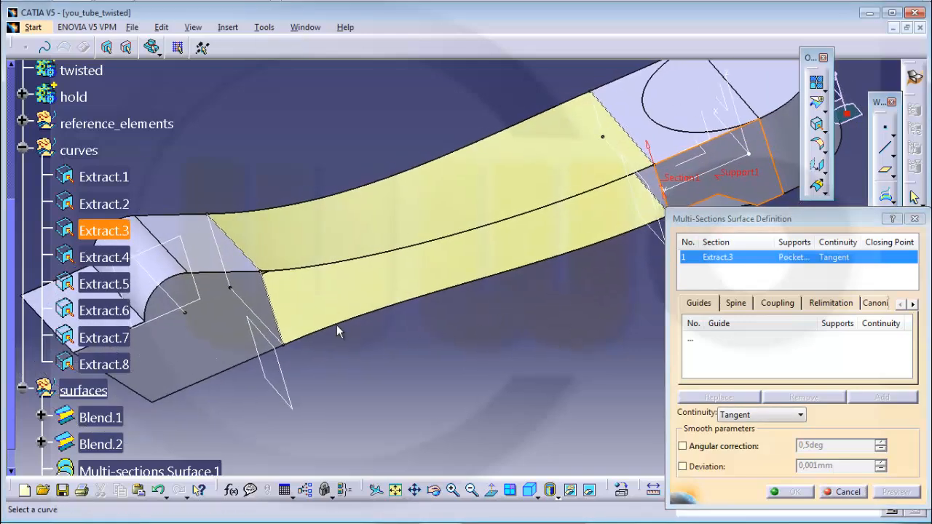
pyautogui.click(273, 309)
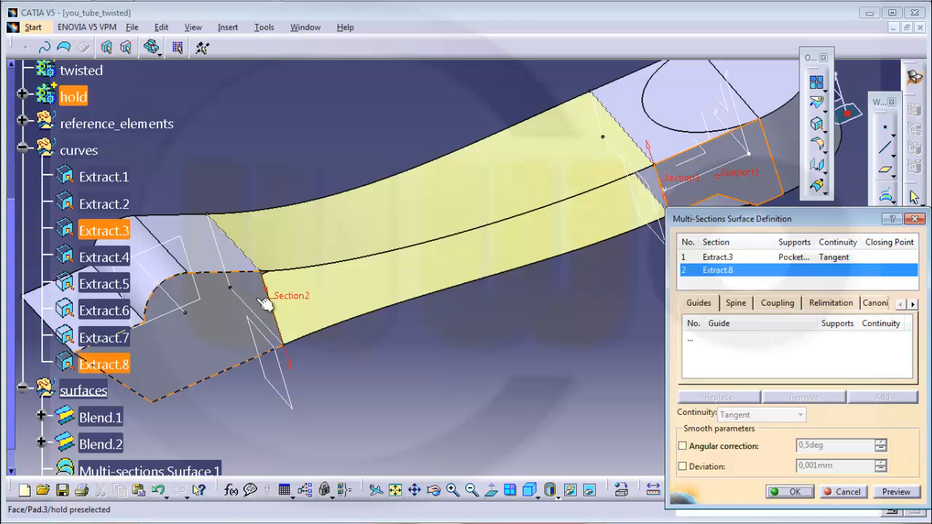
pyautogui.click(266, 306)
pyautogui.click(293, 369)
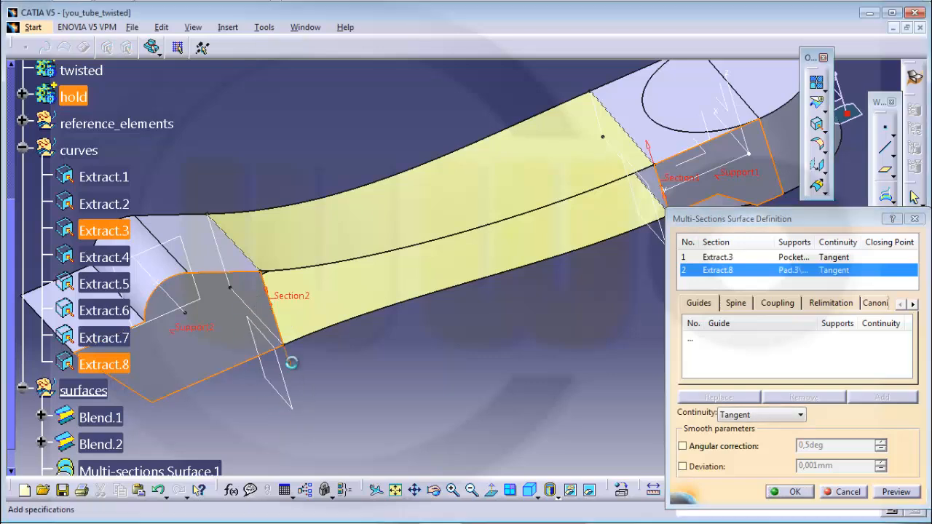
# - Set the matching side edges of Blend.1 and Blend.2 as guides and create the second side surface
pyautogui.click(742, 341)
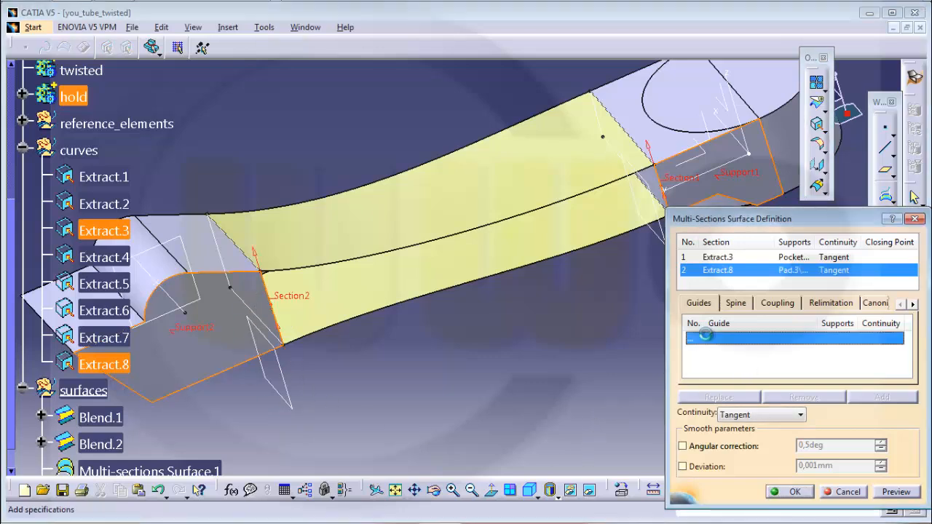
pyautogui.click(494, 222)
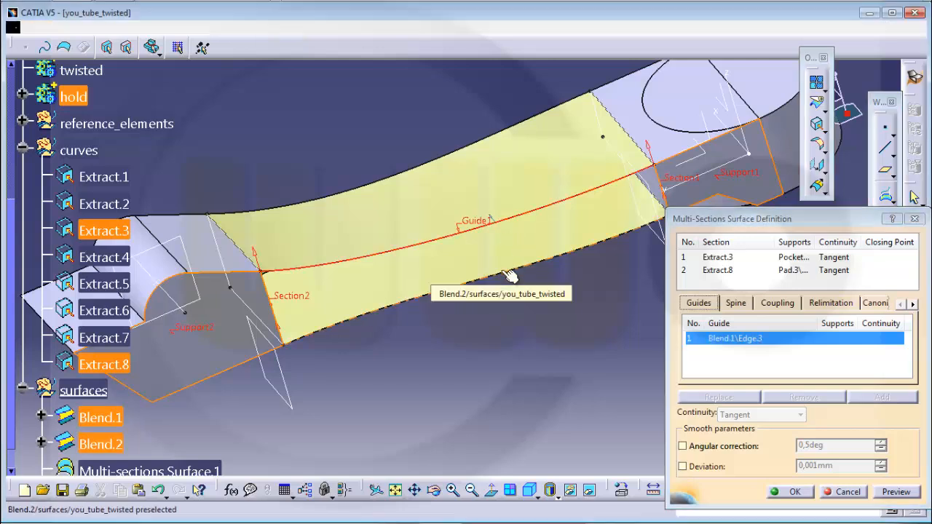
pyautogui.click(422, 284)
pyautogui.click(560, 303)
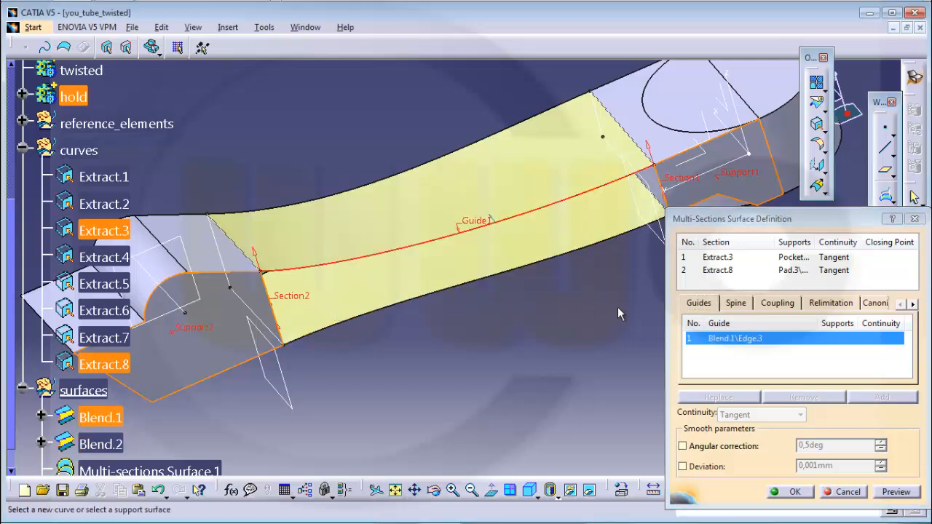
pyautogui.click(539, 271)
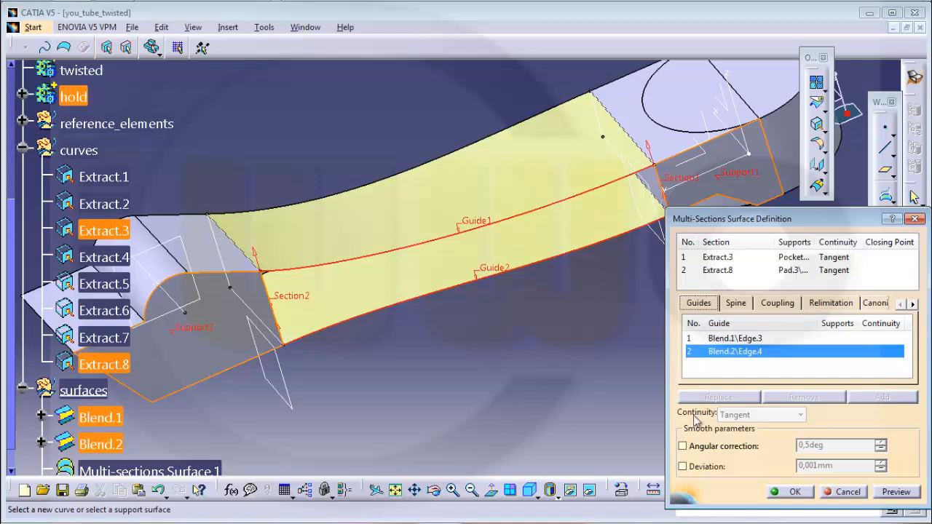
pyautogui.click(794, 492)
# - Set the length of Pad.3 in the hold body to 12 mm
pyautogui.moveTo(485, 354); pyautogui.dragTo(537, 312, button='middle')
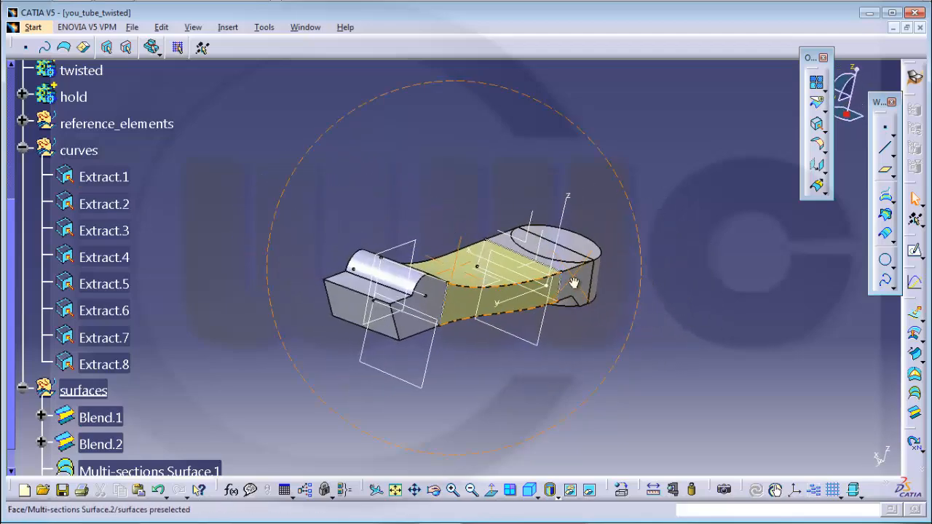
pyautogui.scroll(8, 171, 364)
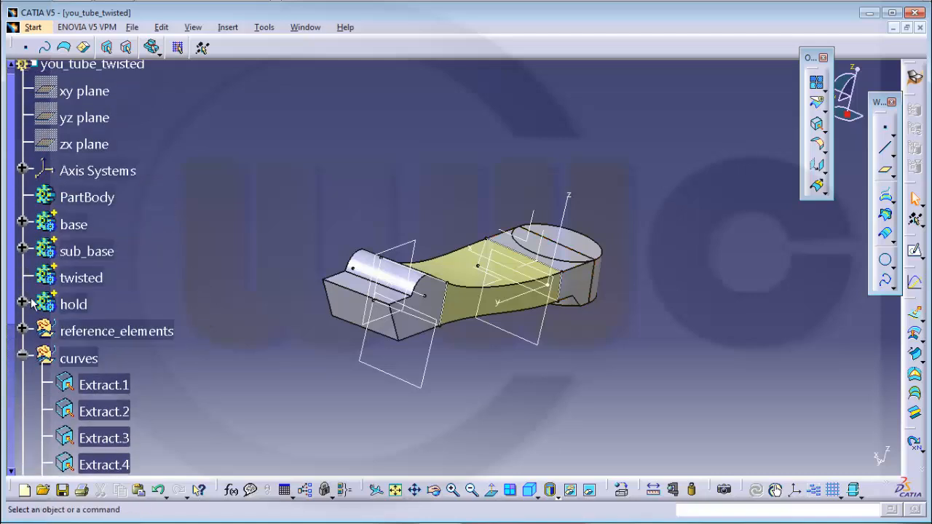
pyautogui.click(22, 304)
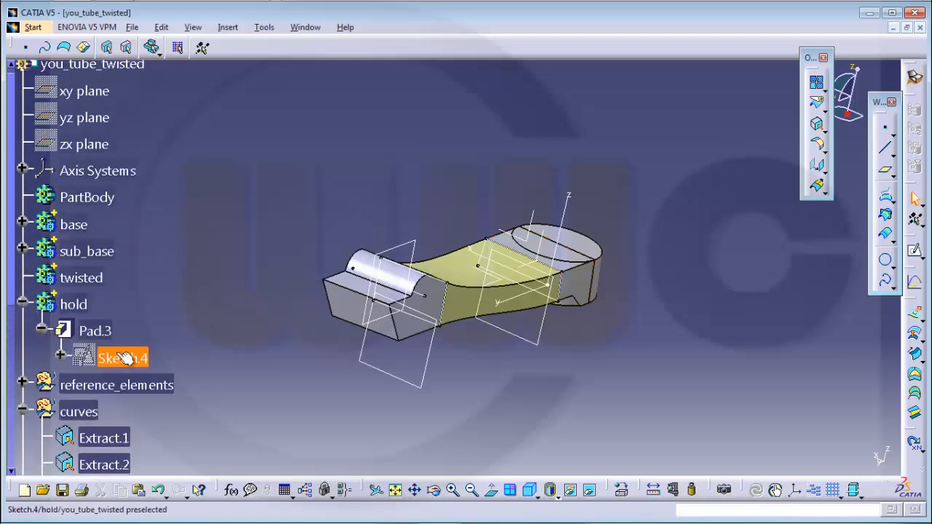
pyautogui.doubleClick(95, 331)
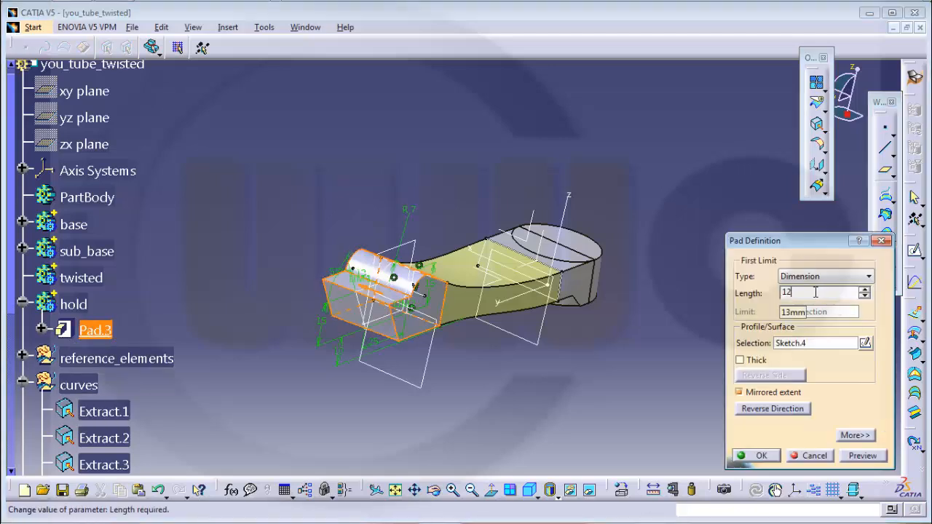
pyautogui.write('12')
pyautogui.press('Return')
pyautogui.click(521, 153)
# - Try a different angle for the reference line at the hold and undo the change
pyautogui.moveTo(494, 182); pyautogui.dragTo(477, 331, button='middle')
pyautogui.moveTo(595, 290); pyautogui.dragTo(460, 307, button='middle')
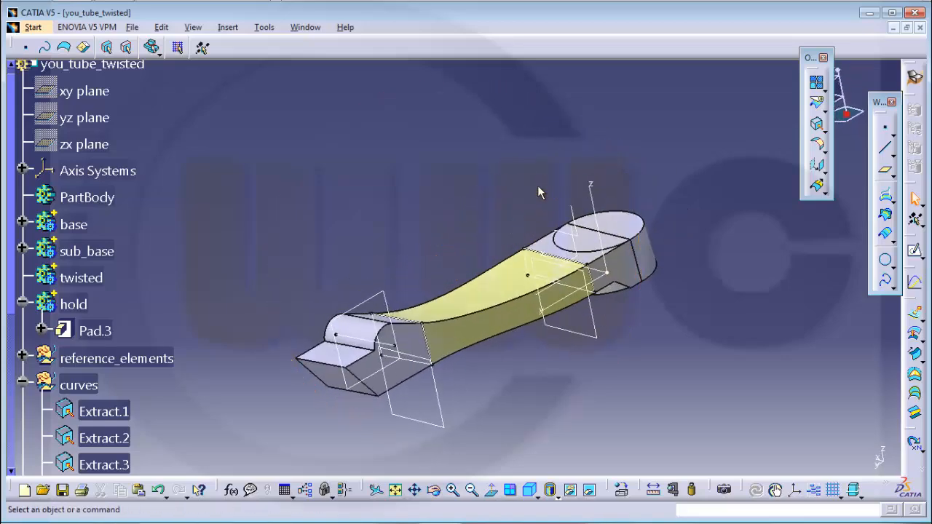
pyautogui.doubleClick(392, 347)
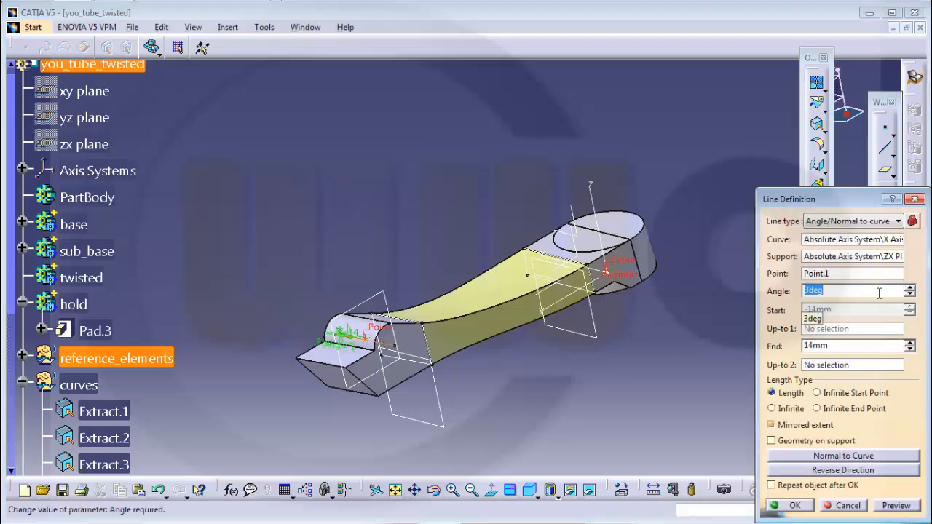
pyautogui.press('Return')
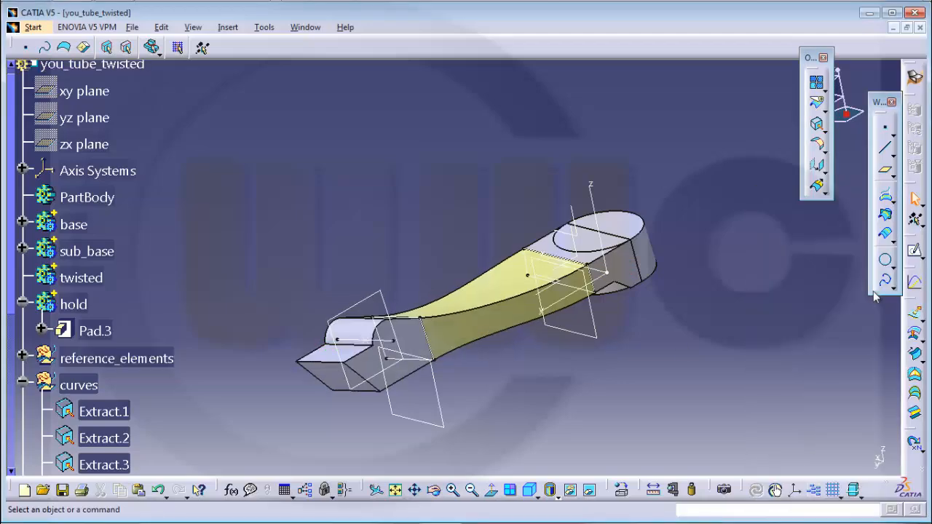
pyautogui.moveTo(555, 332); pyautogui.dragTo(486, 307, button='middle')
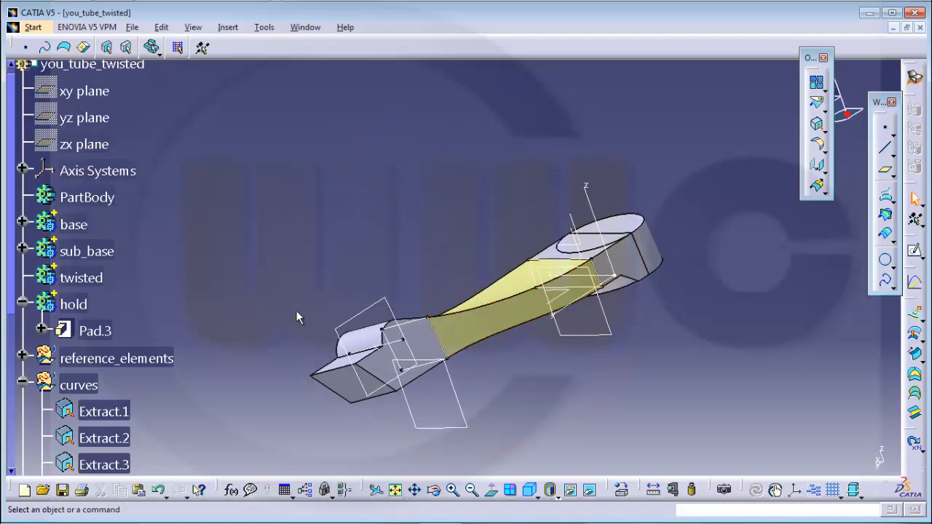
pyautogui.hotkey('ctrl', 'z')
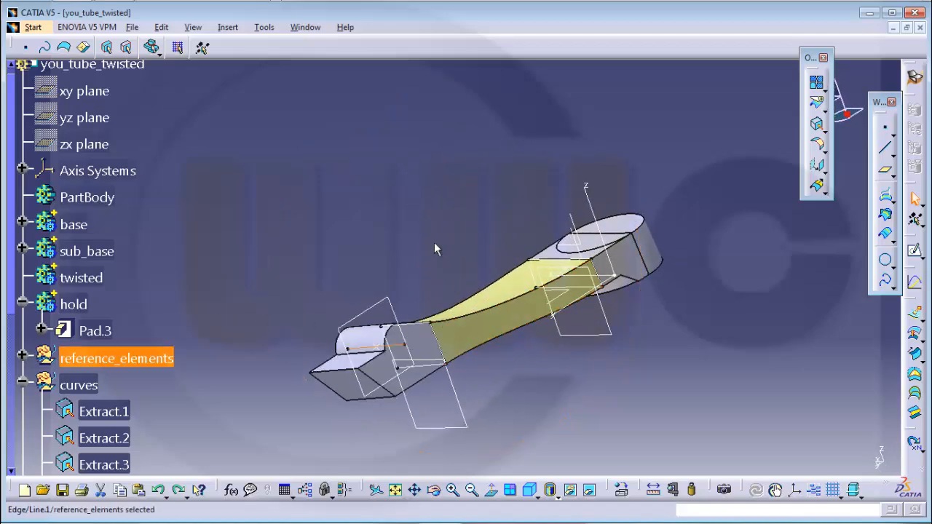
# - Define the twisted body as the in-work object
pyautogui.moveTo(495, 153); pyautogui.dragTo(616, 262, button='middle')
pyautogui.moveTo(301, 282); pyautogui.dragTo(504, 407, button='middle')
pyautogui.scroll(1, 233, 253)
pyautogui.scroll(-1, 235, 257)
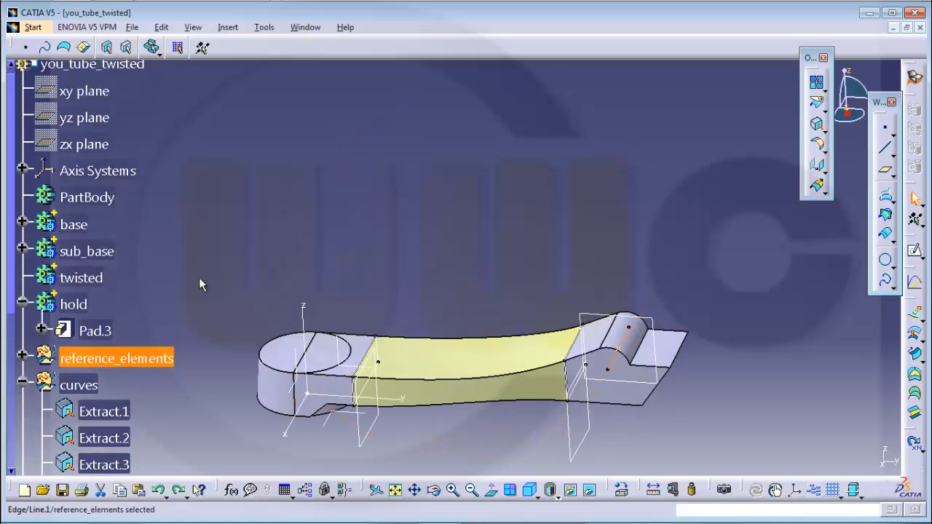
pyautogui.rightClick(89, 278)
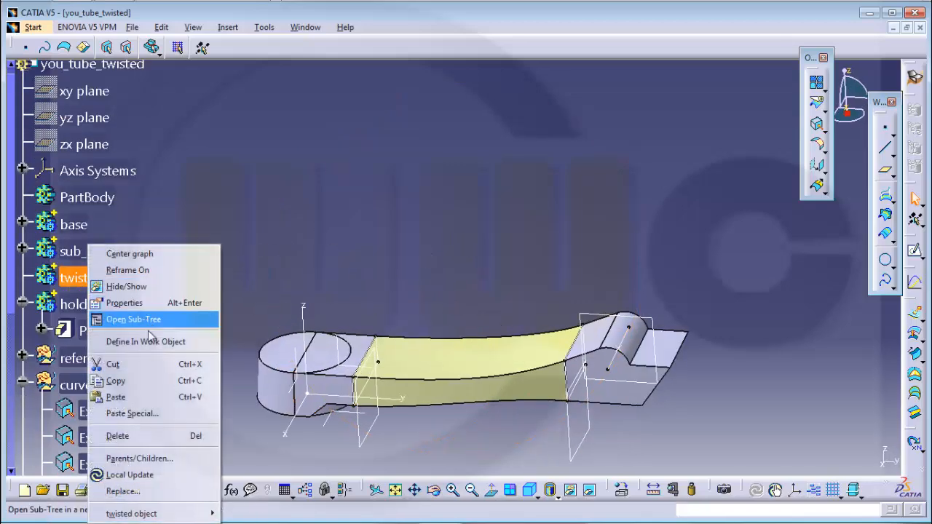
pyautogui.click(146, 341)
pyautogui.moveTo(415, 283); pyautogui.dragTo(480, 232, button='middle')
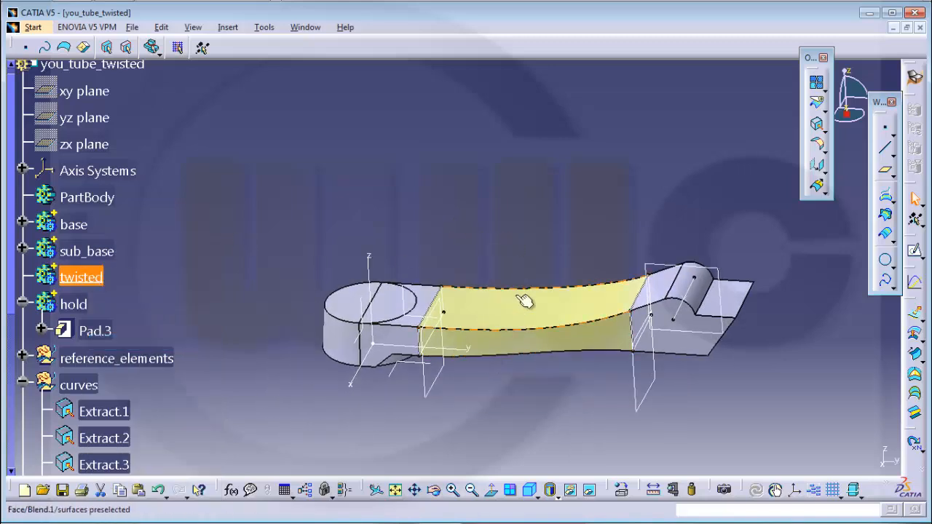
pyautogui.moveTo(502, 349); pyautogui.dragTo(469, 343, button='middle')
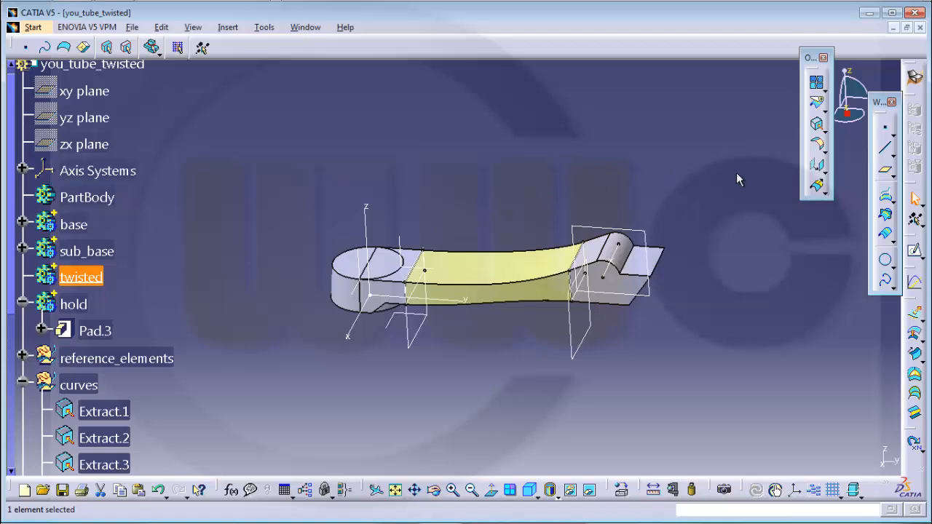
# - Join Blend.1, Blend.2, Multi-sections Surface.1 and Multi-sections Surface.2 with a merging distance of 0.001 mm
pyautogui.scroll(-5, 219, 341)
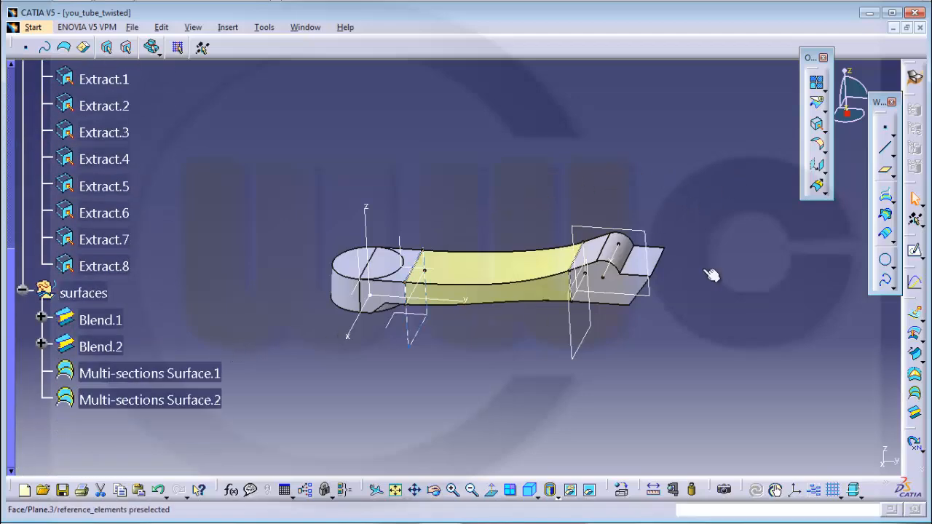
pyautogui.click(817, 86)
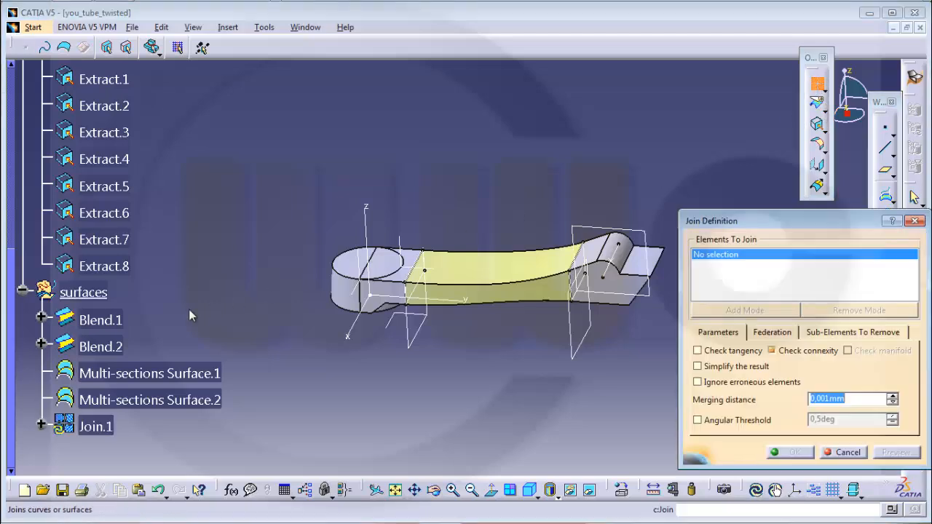
pyautogui.click(100, 320)
pyautogui.click(100, 346)
pyautogui.click(134, 374)
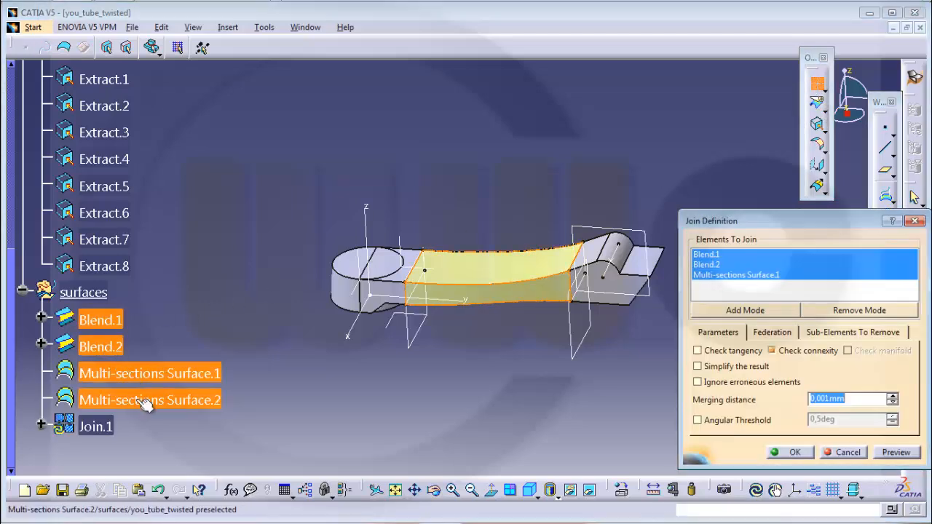
pyautogui.click(150, 399)
pyautogui.click(799, 453)
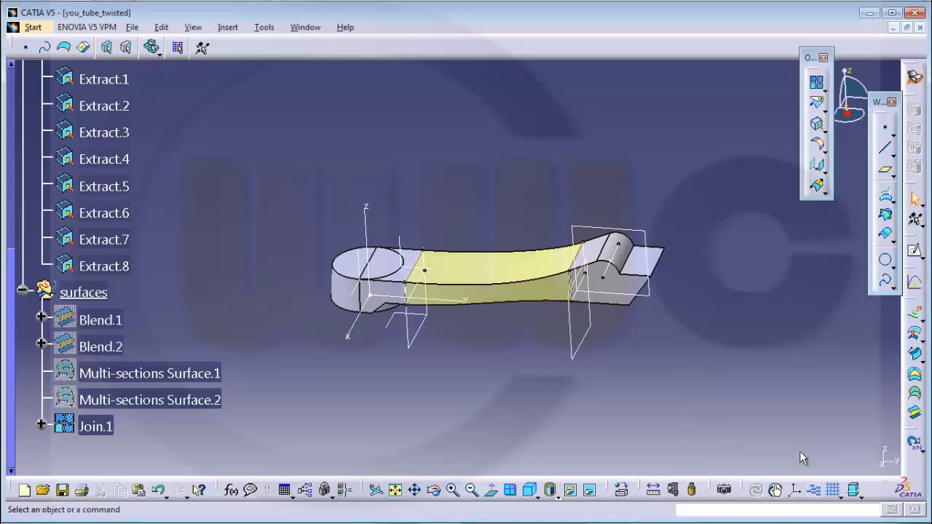
# - Make the twisted body the in-work object and switch to the Part Design workbench
pyautogui.moveTo(168, 168); pyautogui.dragTo(169, 282, button='middle')
pyautogui.scroll(4, 182, 279)
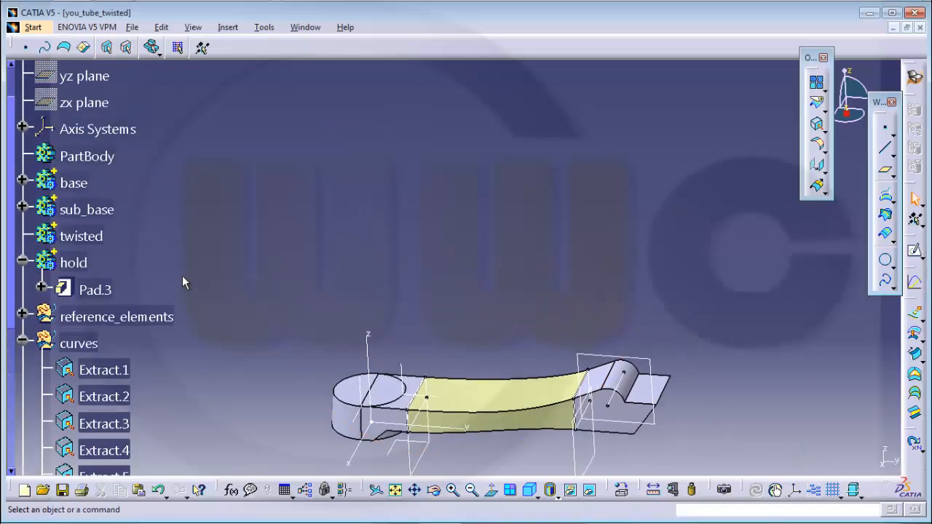
pyautogui.rightClick(109, 237)
pyautogui.click(182, 332)
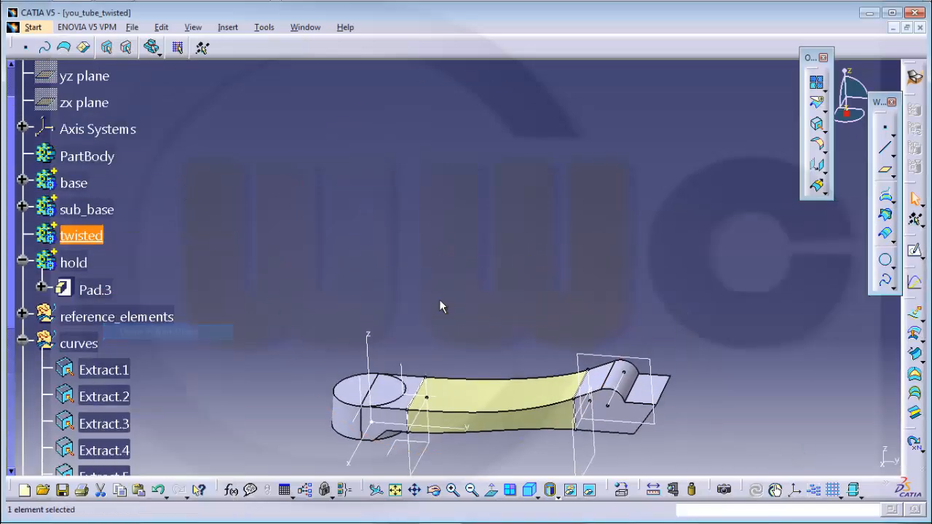
pyautogui.click(32, 26)
pyautogui.click(55, 90)
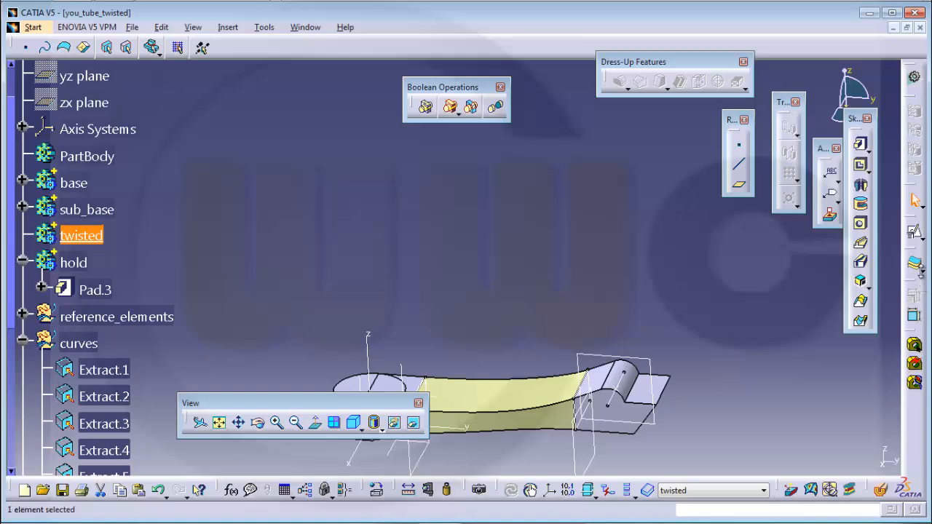
# - Fill Join.1 into a solid in the twisted body with the Close Surface command
pyautogui.click(921, 272)
pyautogui.moveTo(397, 309); pyautogui.dragTo(560, 168, button='middle')
pyautogui.scroll(-3, 478, 303)
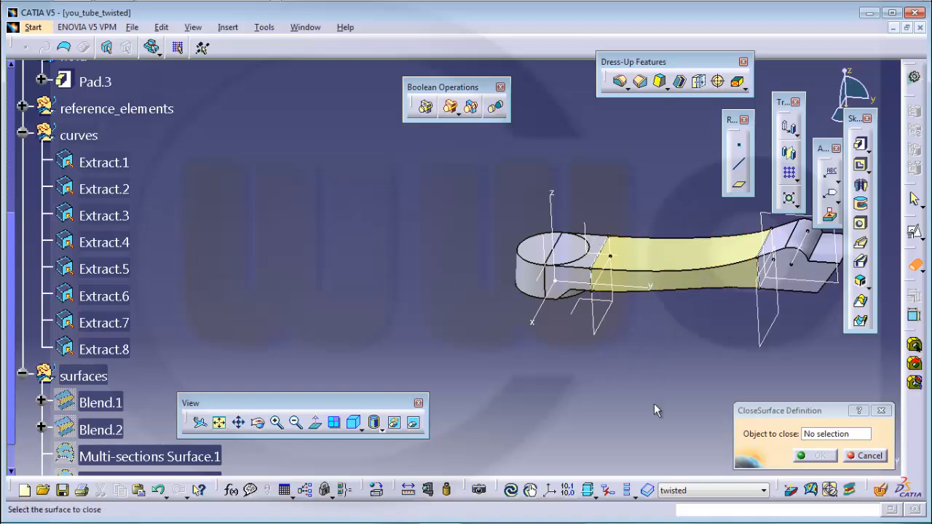
pyautogui.scroll(-3, 146, 349)
pyautogui.click(95, 385)
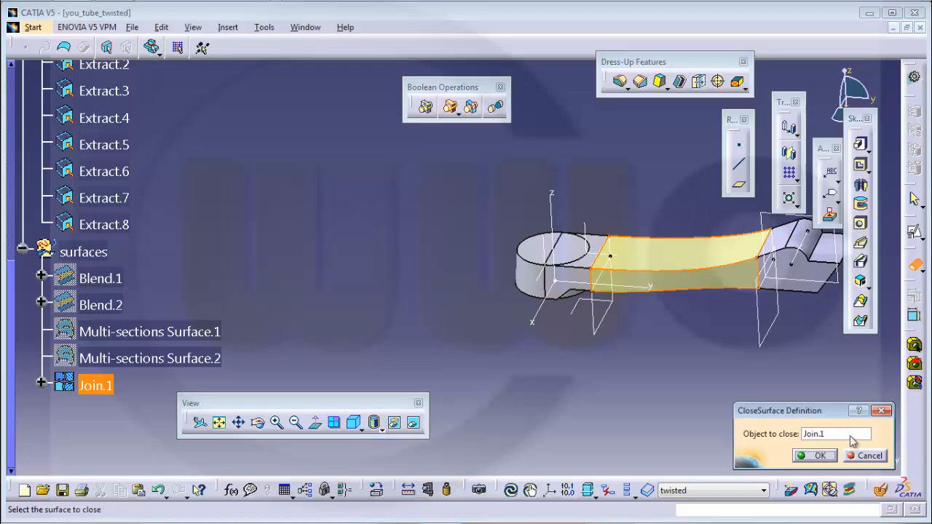
pyautogui.click(817, 455)
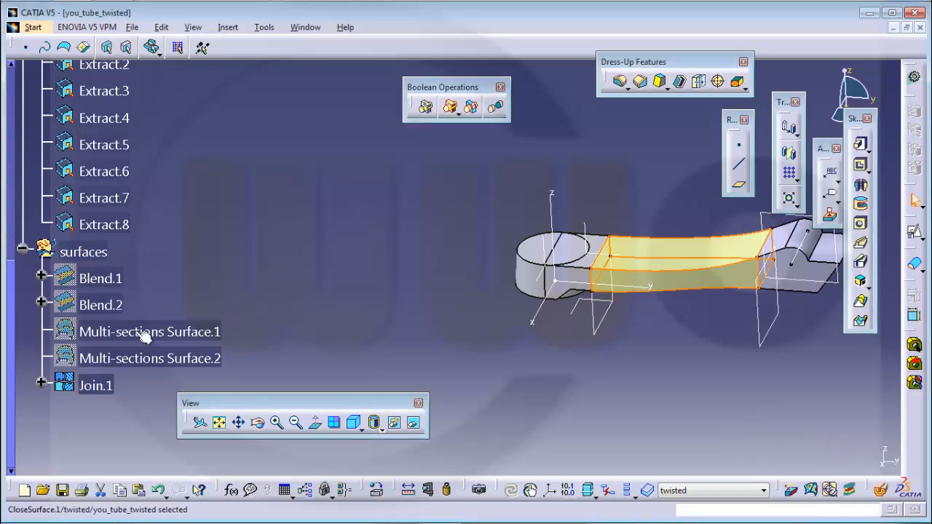
# - Hide the Join.1 surface and inspect the solid arm from several angles
pyautogui.rightClick(89, 384)
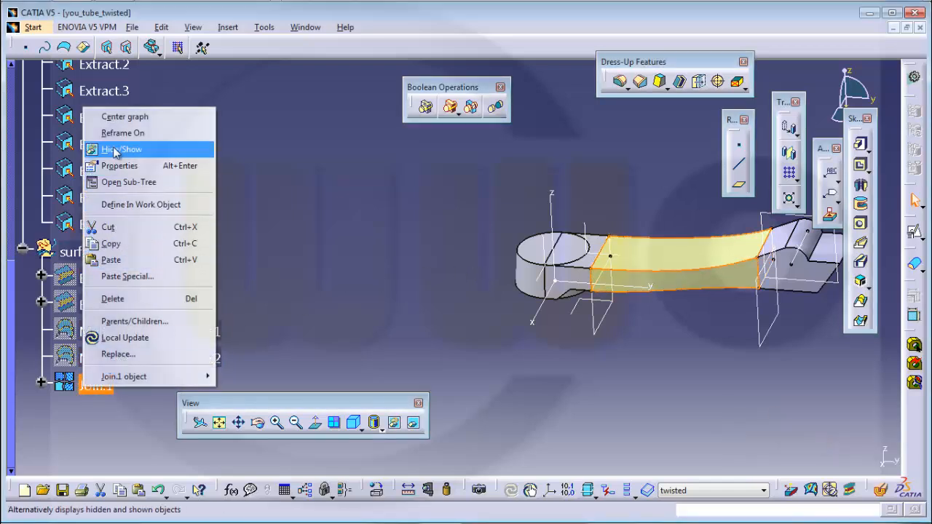
pyautogui.click(114, 149)
pyautogui.moveTo(614, 308); pyautogui.dragTo(557, 298, button='middle')
pyautogui.moveTo(735, 356); pyautogui.dragTo(519, 222, button='middle')
pyautogui.scroll(-1, 526, 229)
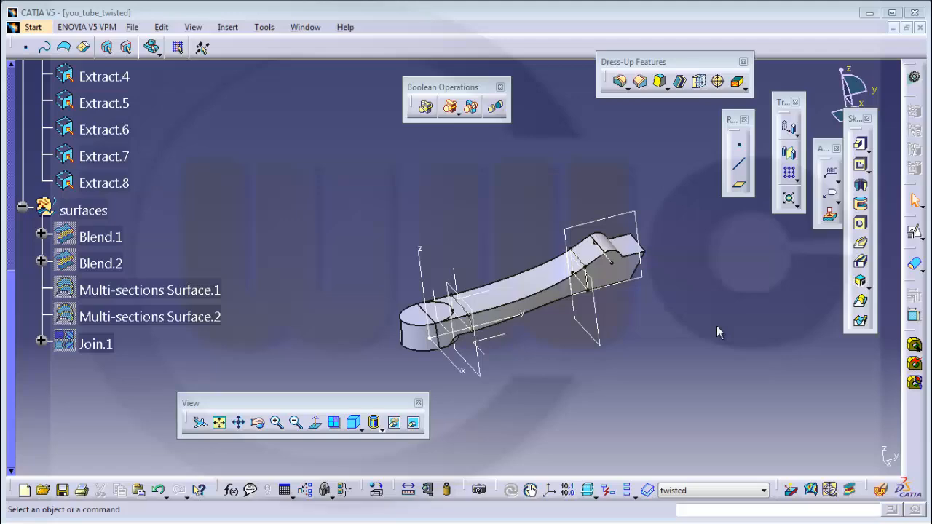
pyautogui.moveTo(609, 358); pyautogui.dragTo(528, 319, button='middle')
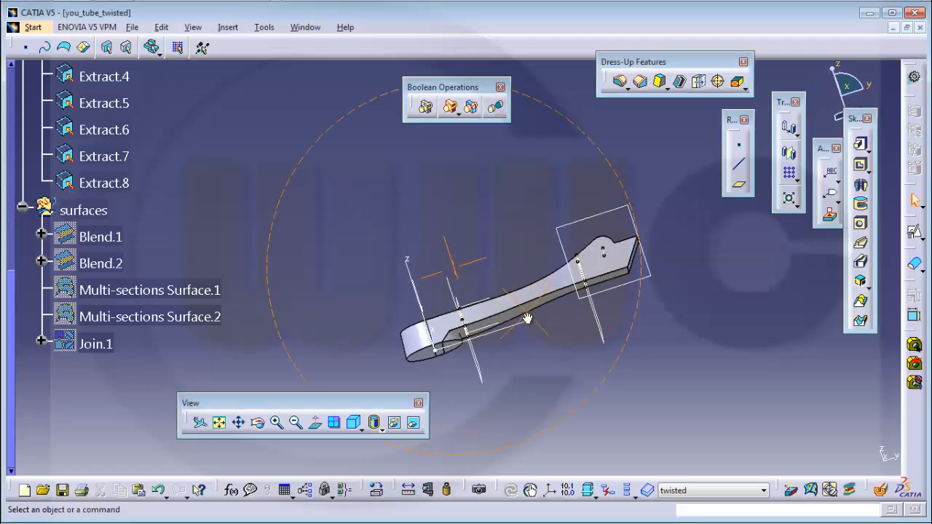
# - Hide the base, sub_base and hold bodies, and define twisted as the in-work object
pyautogui.scroll(3, 308, 287)
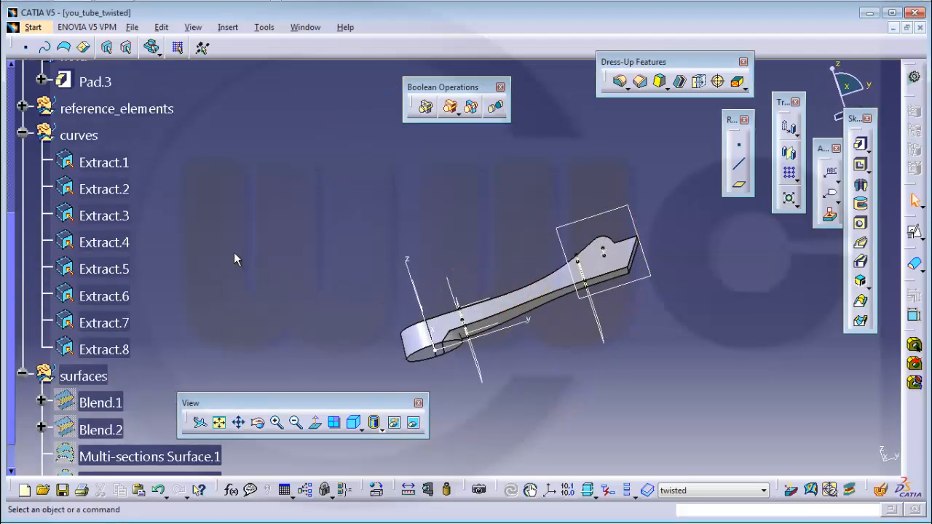
pyautogui.scroll(5, 161, 226)
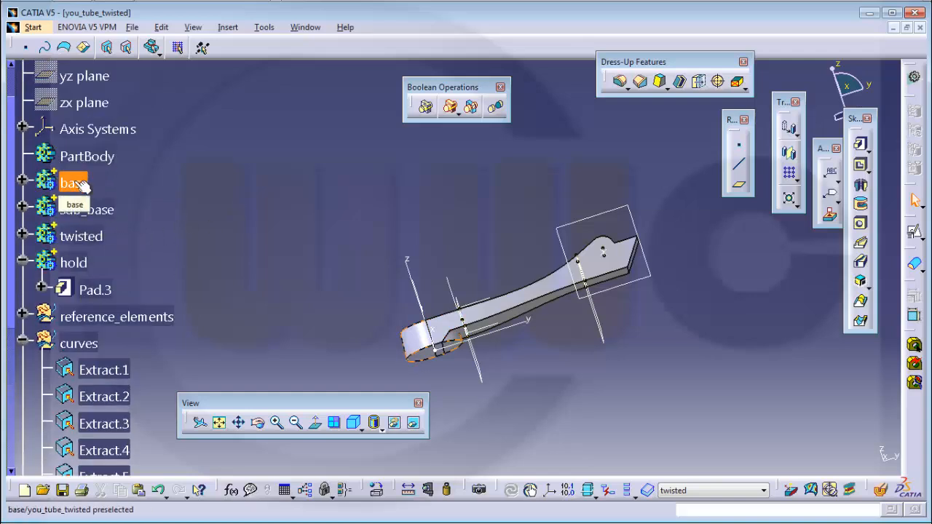
pyautogui.rightClick(75, 187)
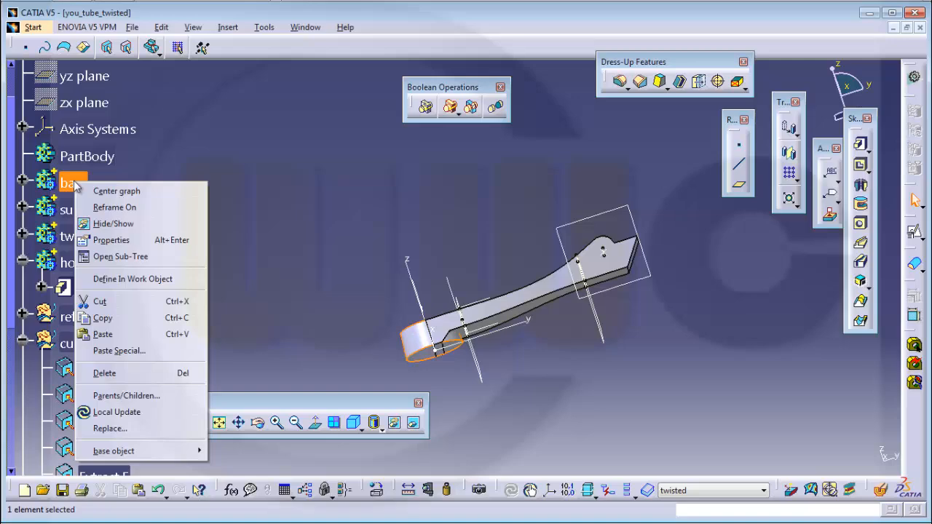
pyautogui.click(109, 223)
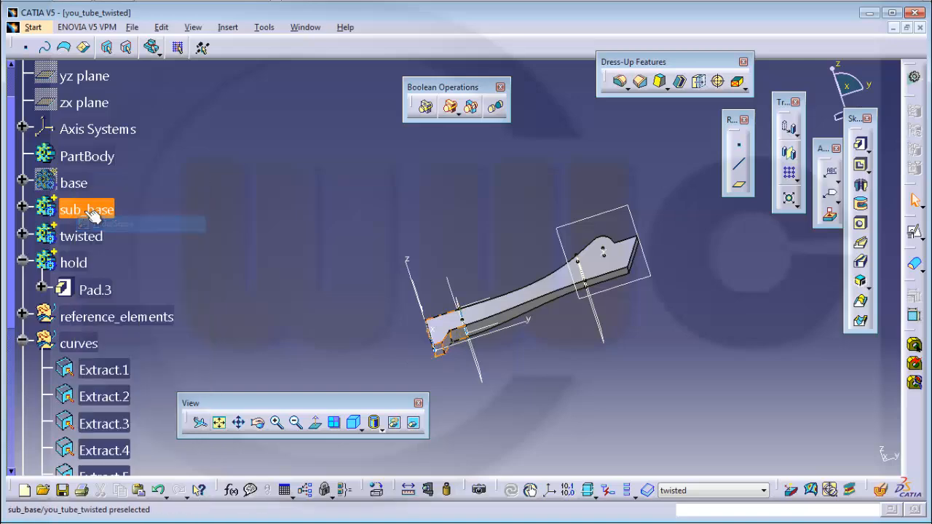
pyautogui.rightClick(88, 211)
pyautogui.click(122, 251)
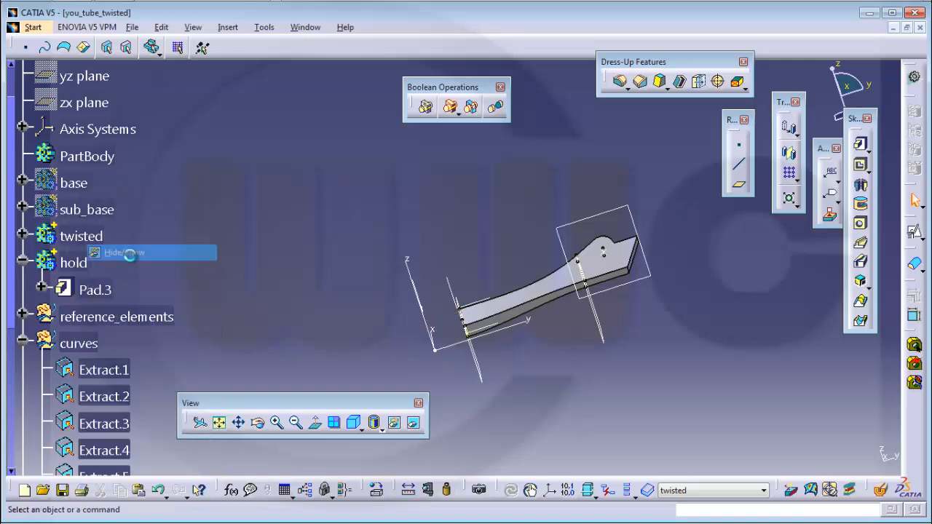
pyautogui.rightClick(80, 263)
pyautogui.click(111, 288)
pyautogui.rightClick(91, 235)
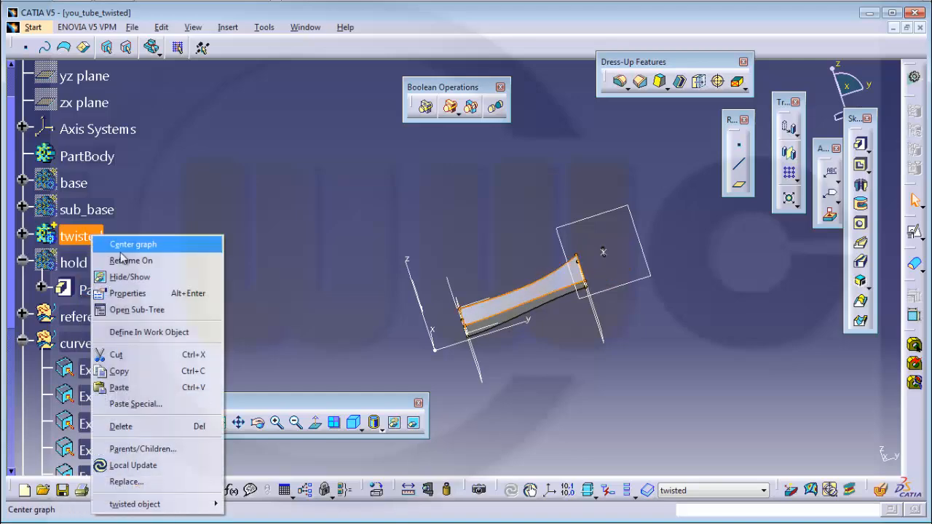
pyautogui.click(157, 333)
# - Start a shell of the twisted solid with a 2 mm inside thickness, removing its large flat side face
pyautogui.moveTo(509, 408); pyautogui.dragTo(593, 293, button='middle')
pyautogui.moveTo(677, 367); pyautogui.dragTo(657, 403, button='middle')
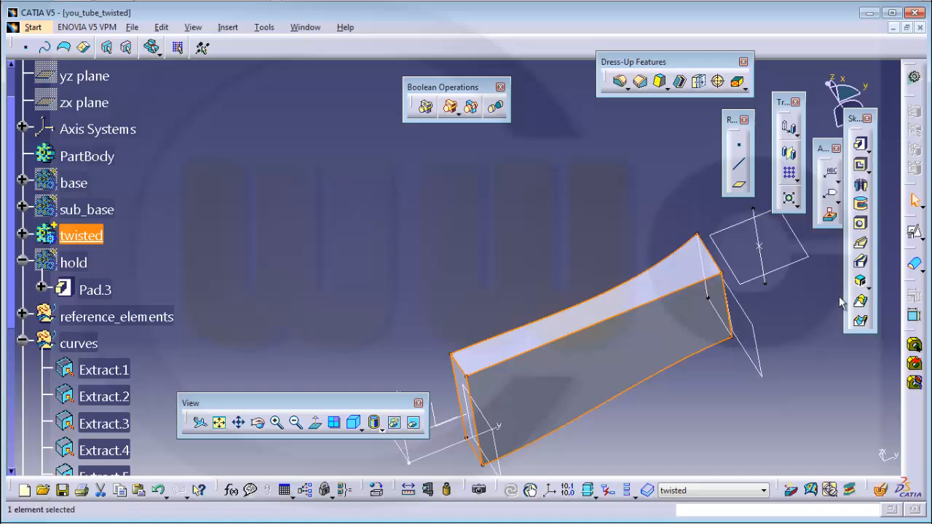
pyautogui.click(679, 81)
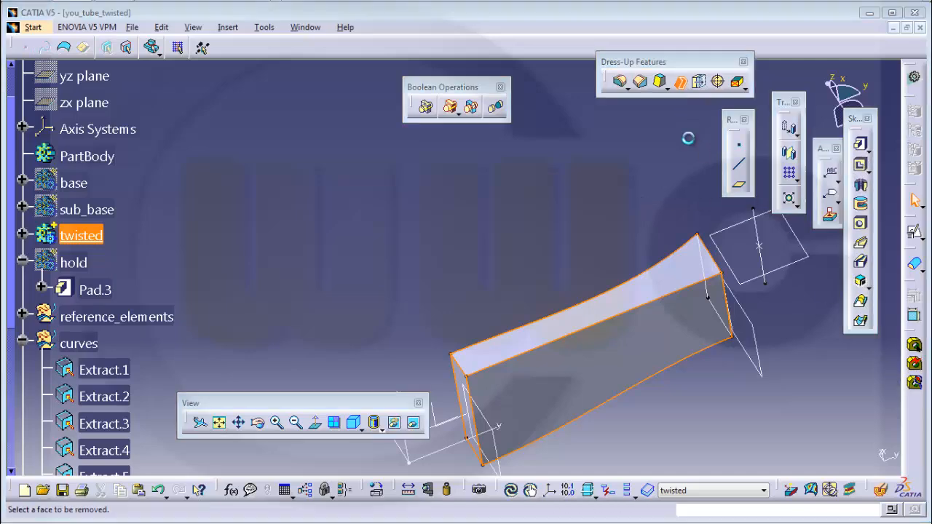
pyautogui.moveTo(597, 320); pyautogui.dragTo(544, 260, button='middle')
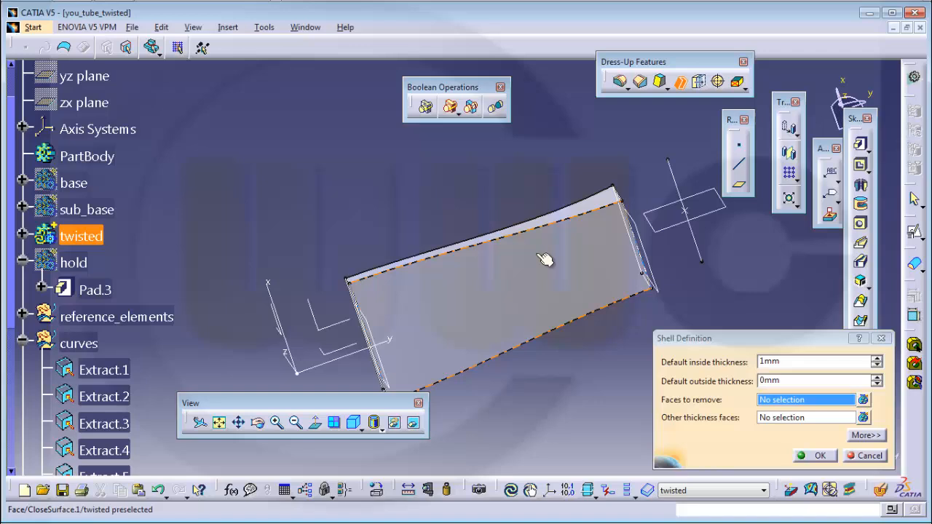
pyautogui.click(519, 287)
pyautogui.doubleClick(792, 362)
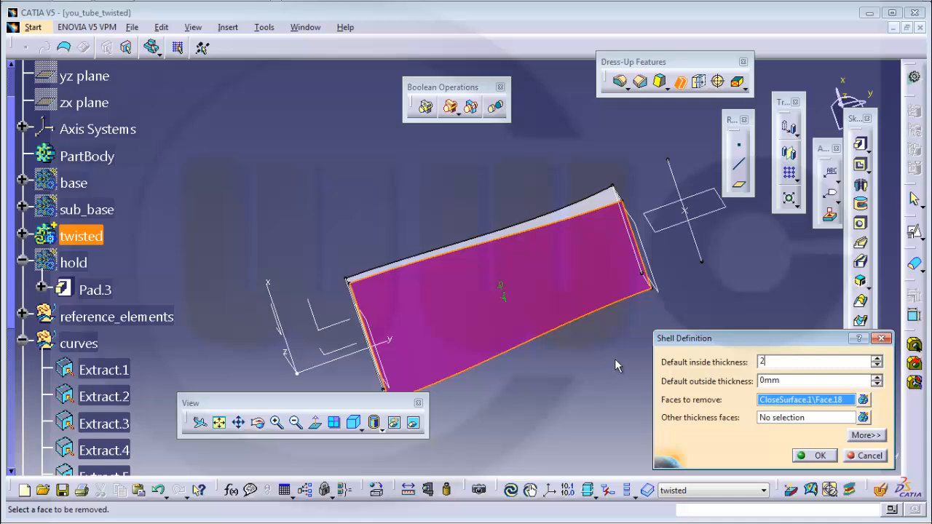
# - Give the end face farthest from the origin a separate 10 mm inside thickness and create the shell
pyautogui.moveTo(579, 342); pyautogui.dragTo(583, 389, button='middle')
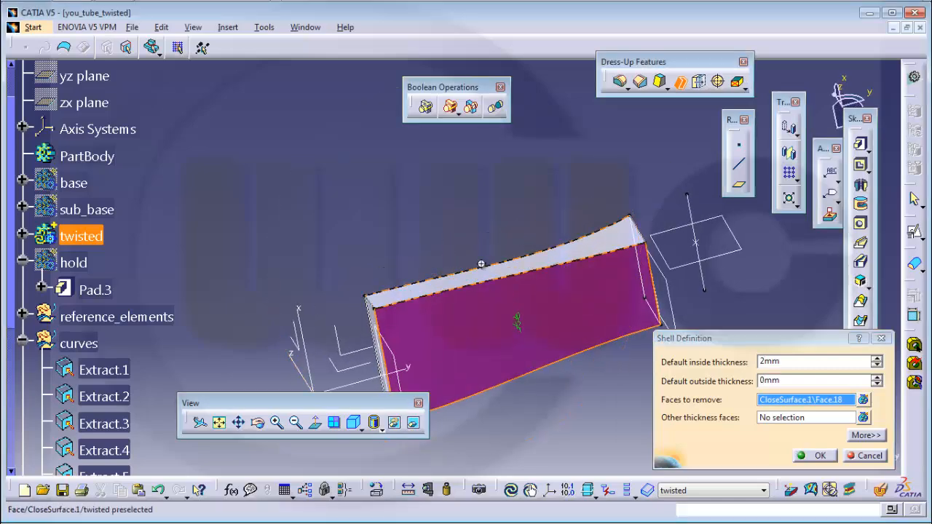
pyautogui.moveTo(481, 264); pyautogui.dragTo(495, 252, button='middle')
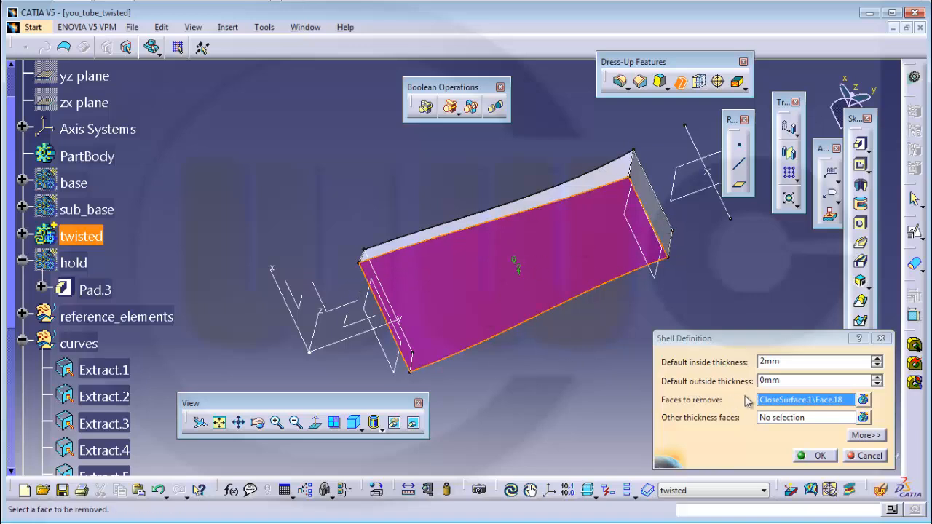
pyautogui.click(780, 421)
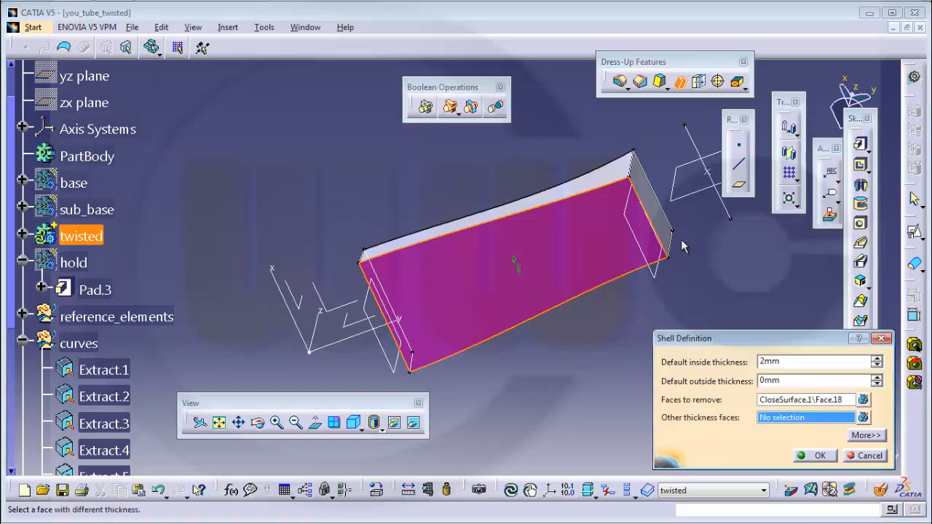
pyautogui.click(664, 219)
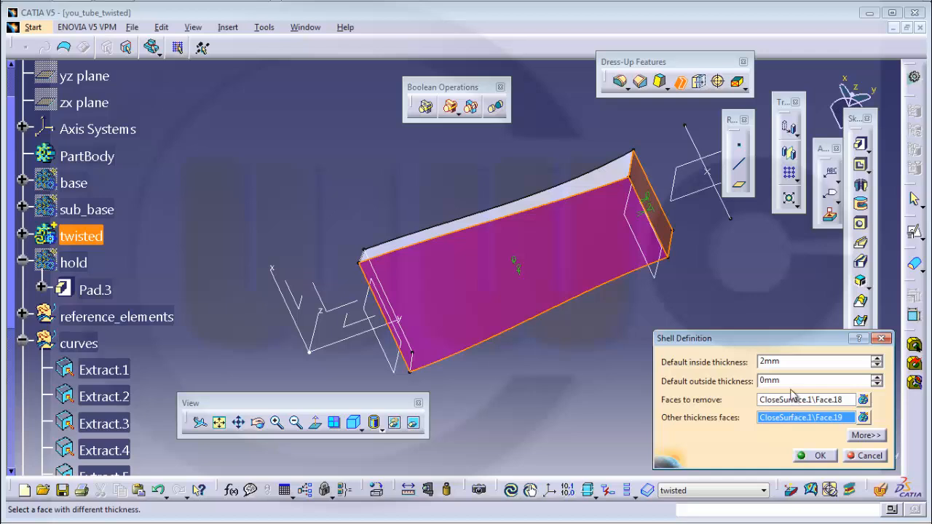
pyautogui.doubleClick(788, 361)
pyautogui.click(813, 455)
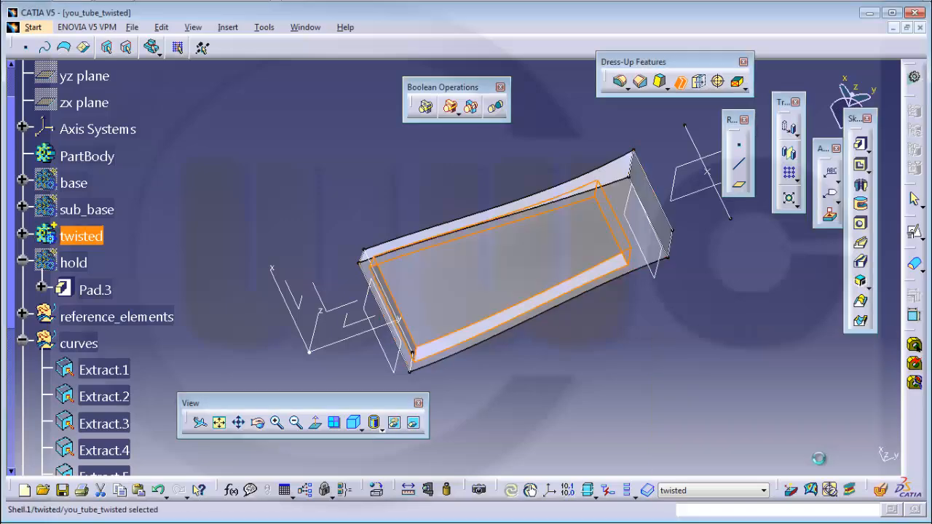
pyautogui.moveTo(530, 287); pyautogui.dragTo(611, 288, button='middle')
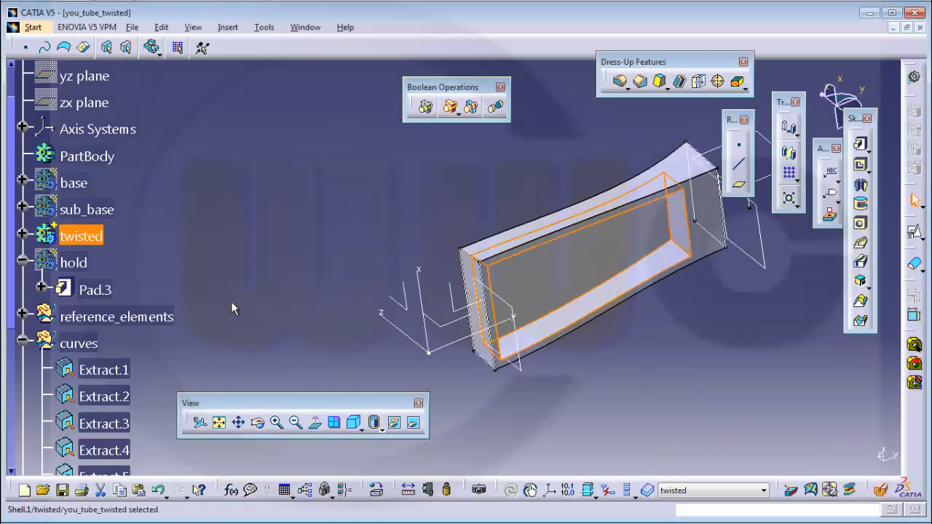
# - Edit Shell.1 to add the end face nearest the origin as another thickness face with 5 mm inside thickness
pyautogui.click(87, 235)
pyautogui.click(24, 235)
pyautogui.doubleClick(106, 290)
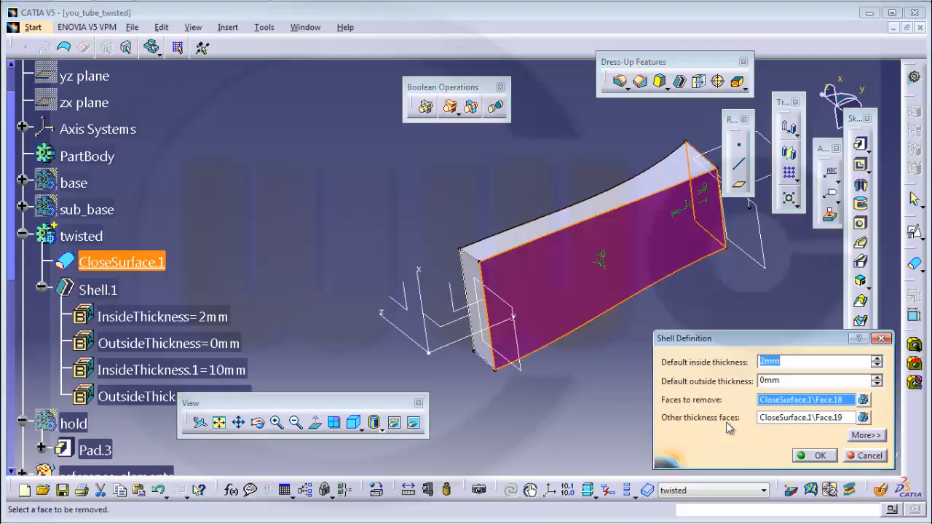
pyautogui.click(771, 419)
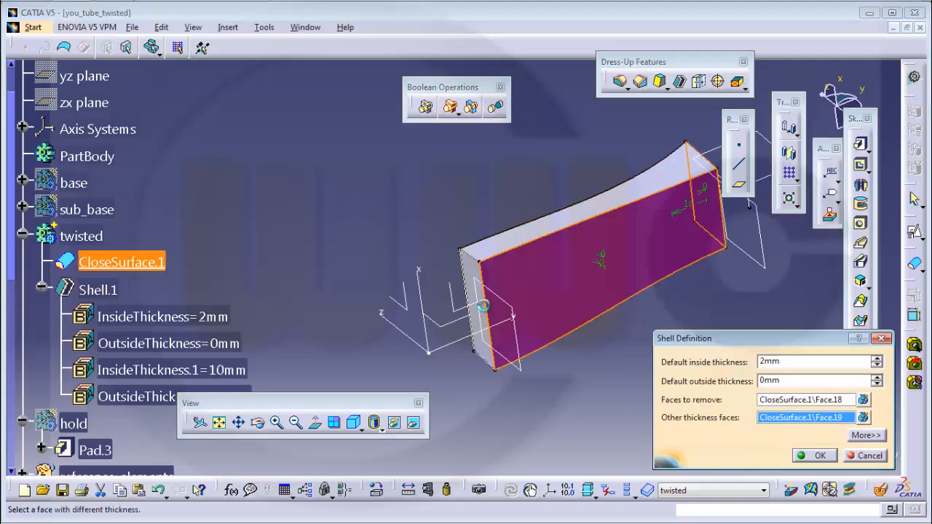
pyautogui.click(483, 274)
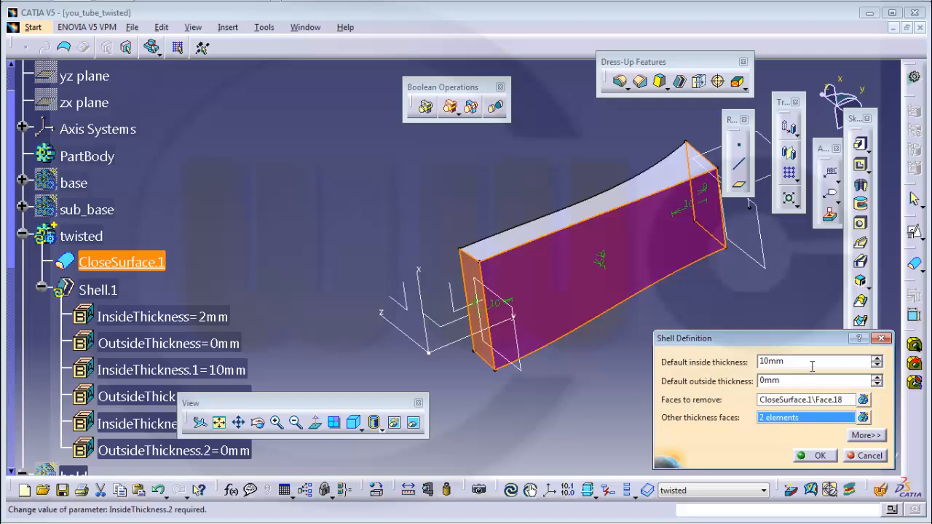
pyautogui.press('Return')
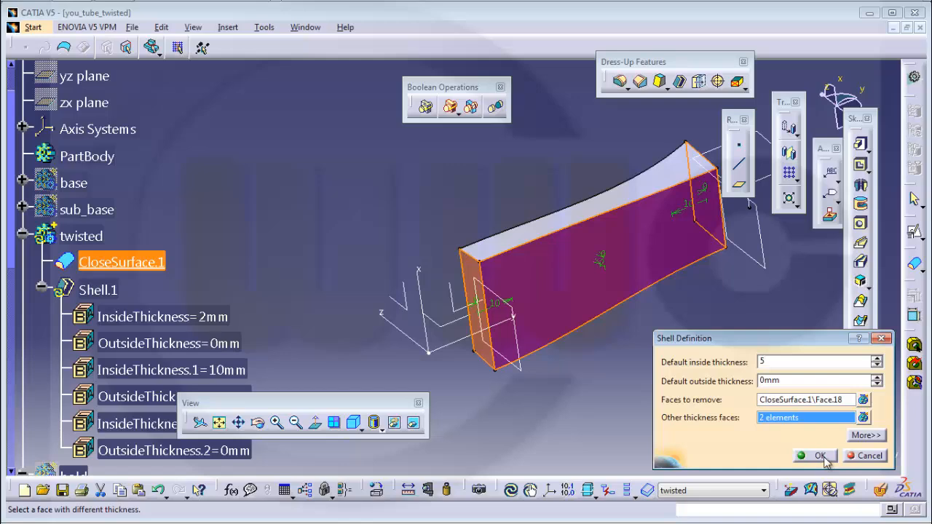
pyautogui.click(824, 458)
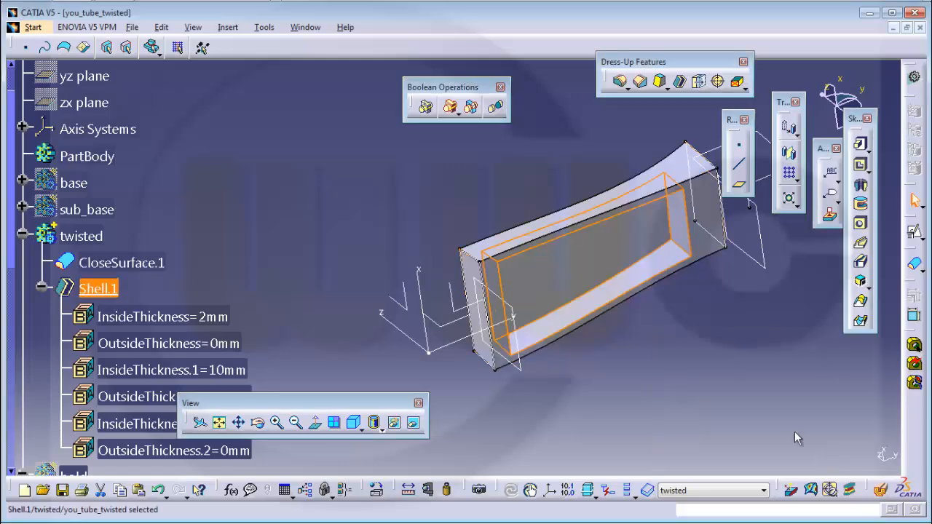
# - Define the reference_elements geometrical set as the in-work object
pyautogui.moveTo(675, 304); pyautogui.dragTo(587, 286, button='middle')
pyautogui.moveTo(575, 245); pyautogui.dragTo(580, 230, button='middle')
pyautogui.moveTo(549, 259); pyautogui.dragTo(586, 303, button='middle')
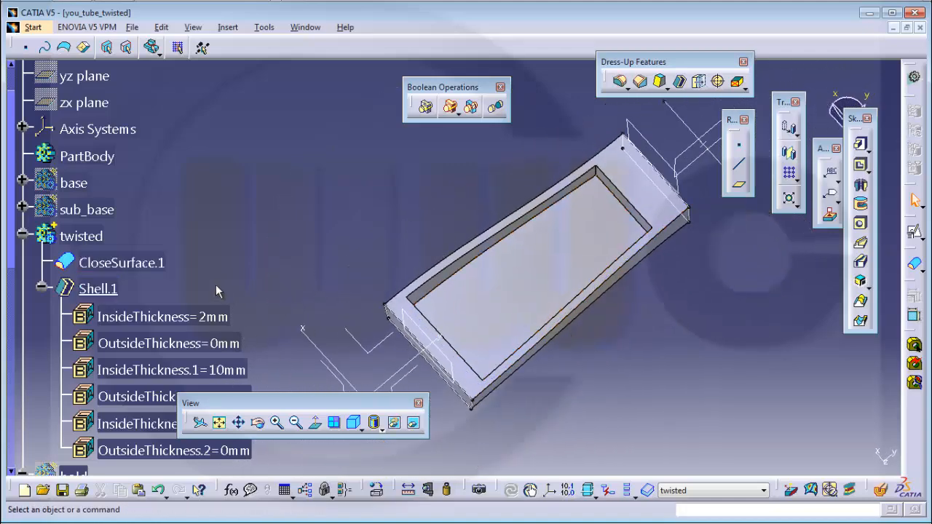
pyautogui.scroll(-5, 217, 285)
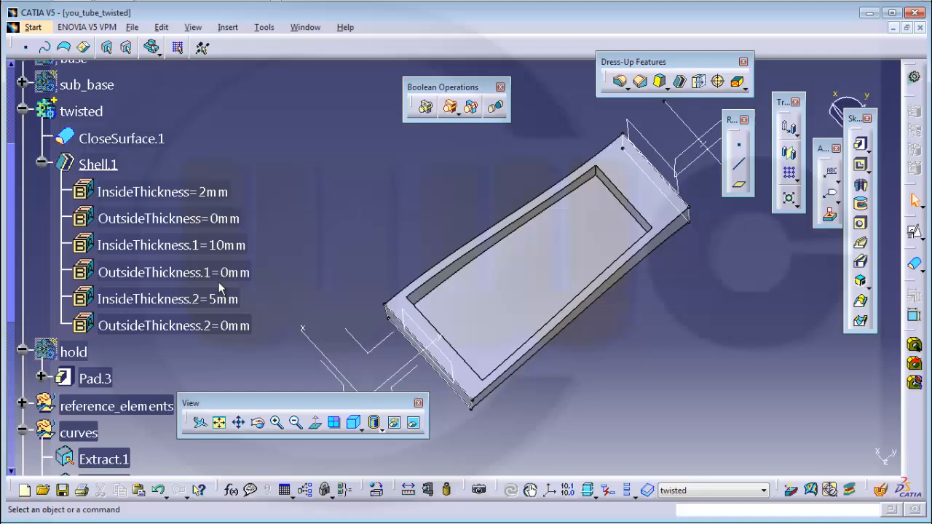
pyautogui.click(42, 166)
pyautogui.scroll(-6, 186, 239)
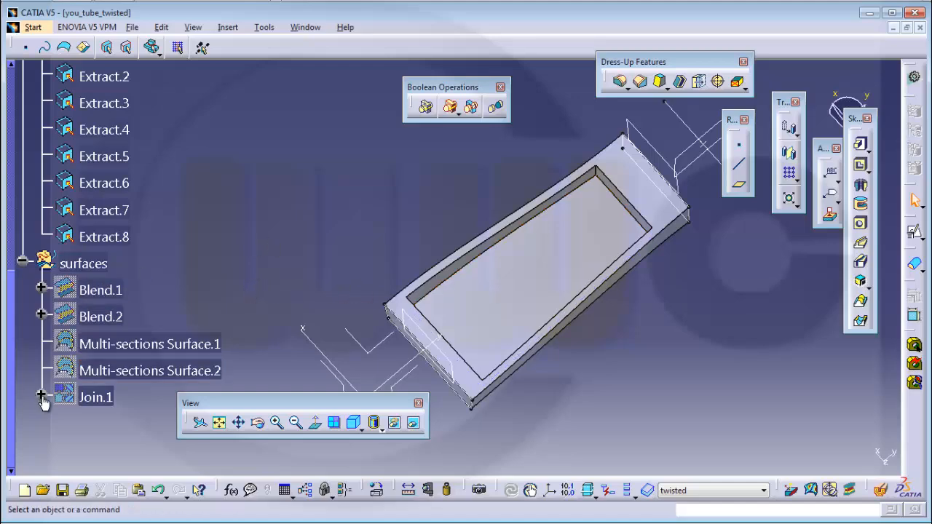
pyautogui.scroll(2, 138, 253)
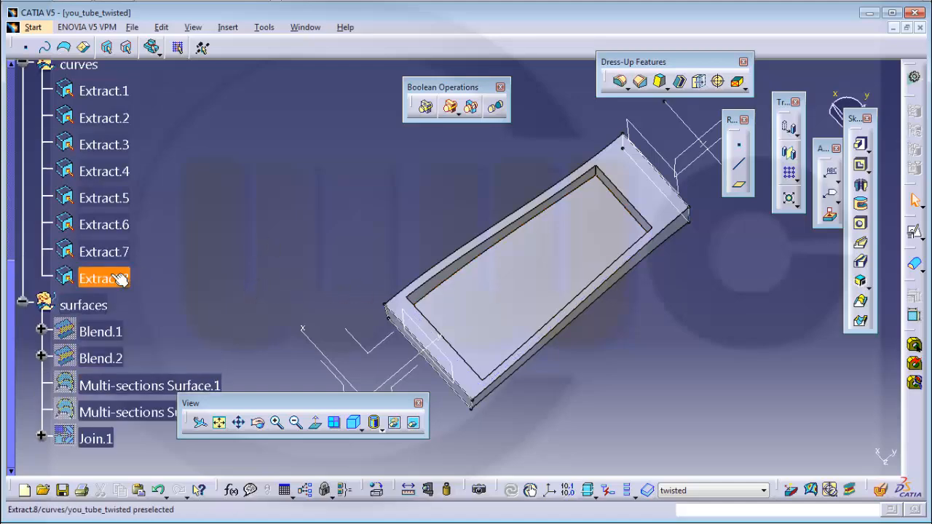
pyautogui.scroll(7, 124, 277)
pyautogui.click(22, 245)
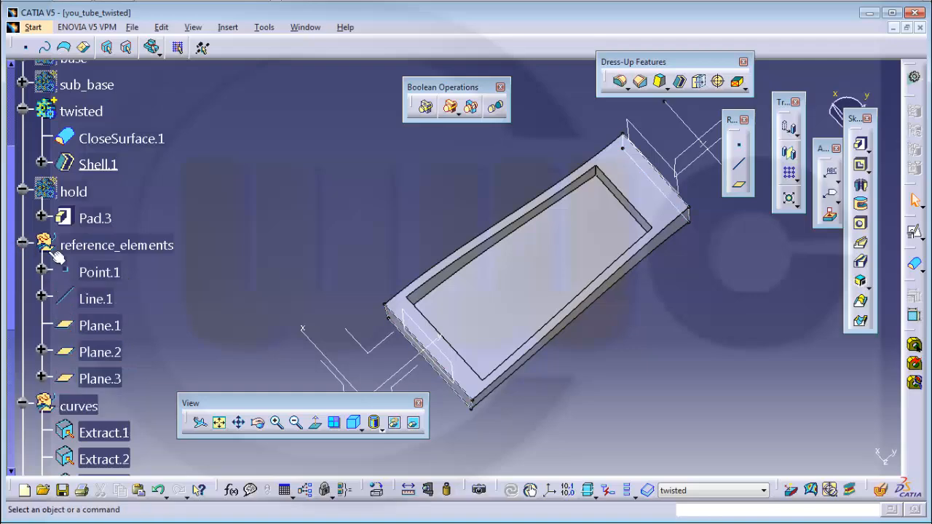
pyautogui.rightClick(120, 246)
pyautogui.click(177, 342)
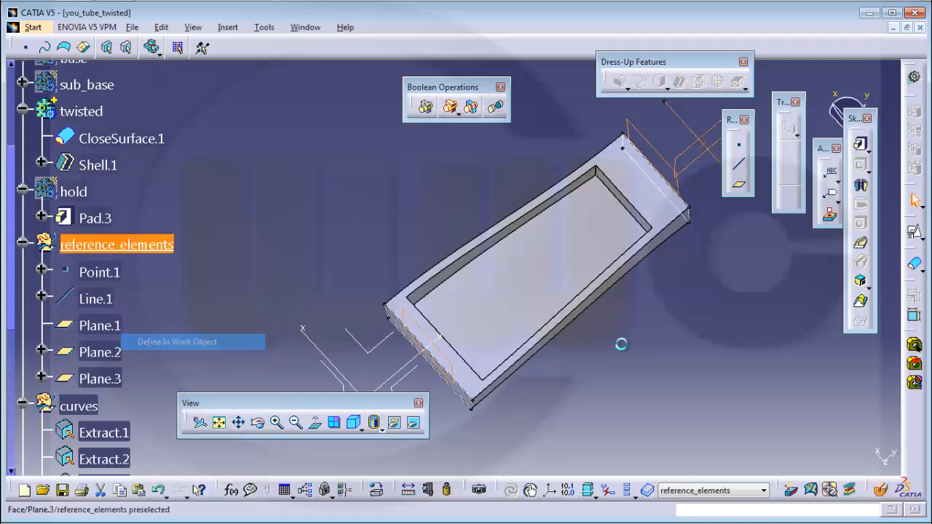
# - Show the hidden Blend.1 and Blend.2 surfaces of the surfaces set
pyautogui.moveTo(648, 342); pyautogui.dragTo(642, 322, button='middle')
pyautogui.moveTo(499, 199); pyautogui.dragTo(485, 261, button='middle')
pyautogui.scroll(-5, 213, 297)
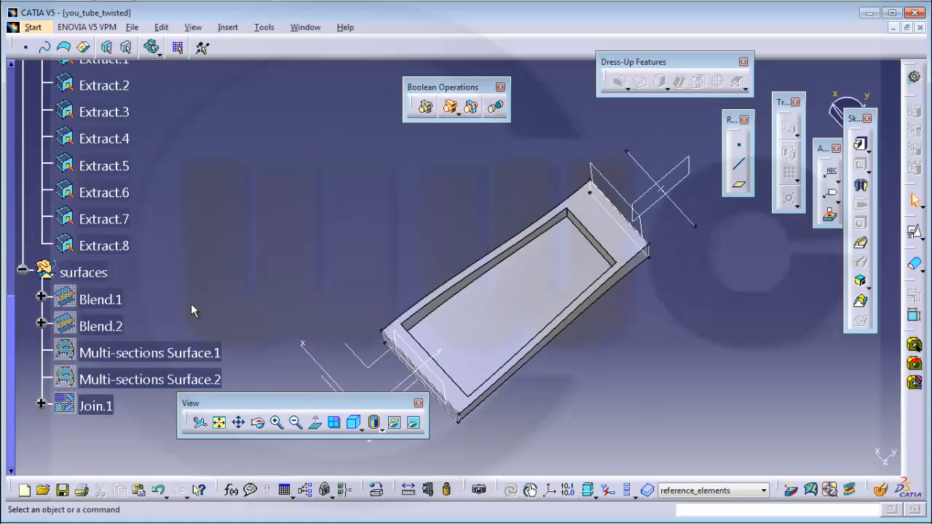
pyautogui.rightClick(117, 300)
pyautogui.click(151, 58)
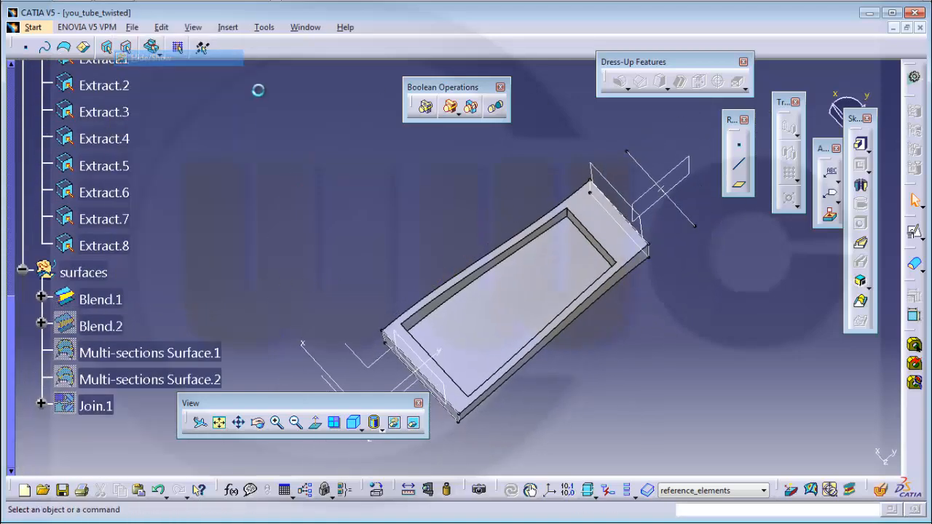
pyautogui.rightClick(102, 331)
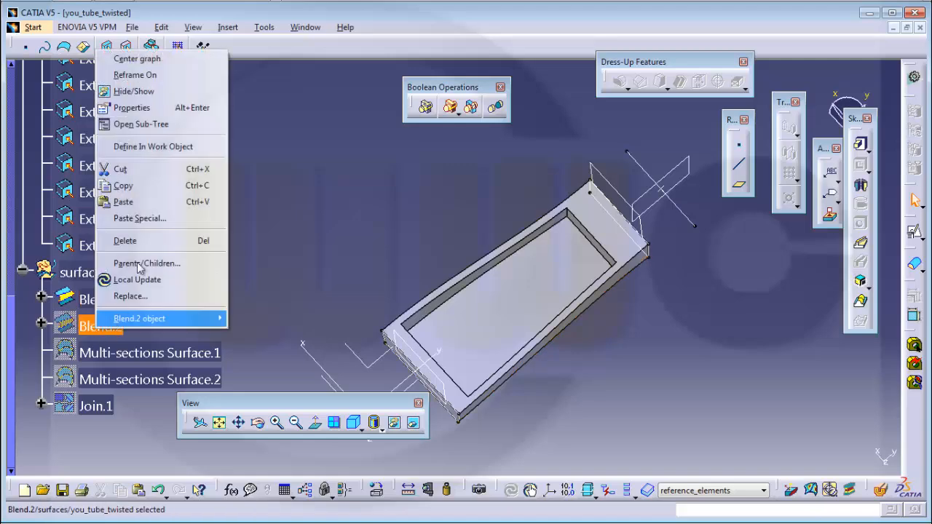
pyautogui.click(175, 92)
pyautogui.moveTo(520, 270); pyautogui.dragTo(532, 285, button='middle')
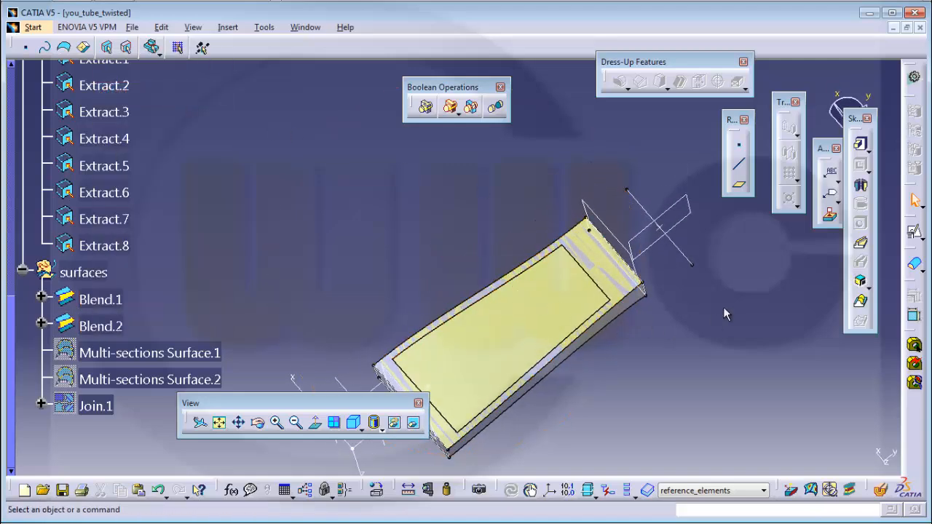
pyautogui.click(740, 165)
pyautogui.moveTo(666, 347); pyautogui.dragTo(650, 285, button='middle')
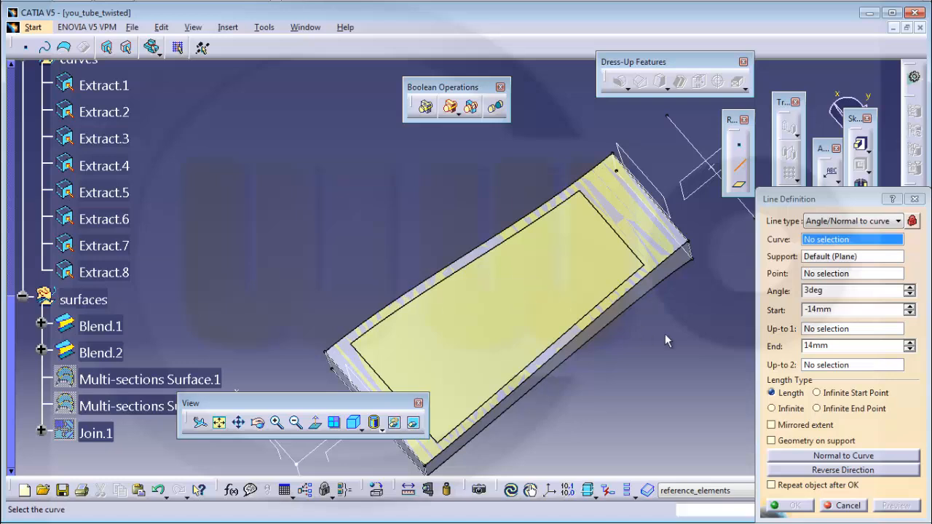
pyautogui.click(847, 505)
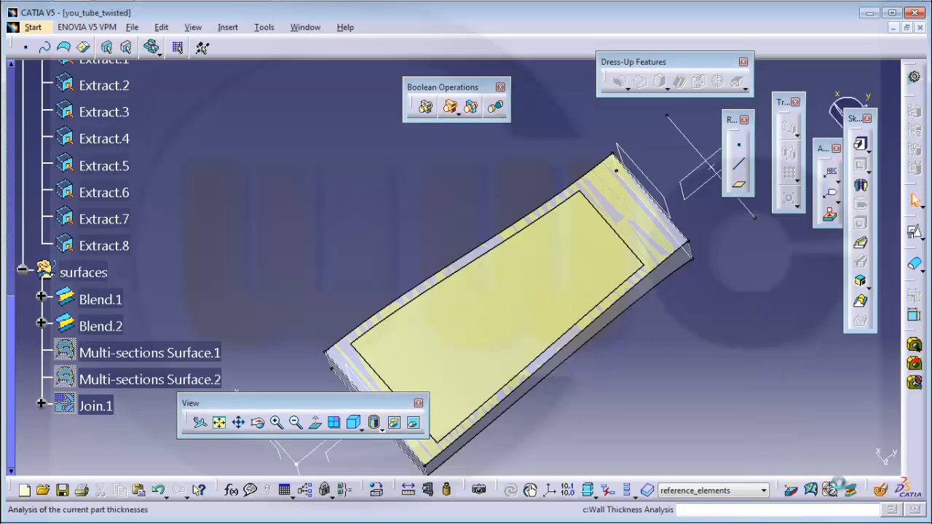
# - Create an On curve point at the middle of one long edge of the shelled pocket's opening
pyautogui.click(738, 145)
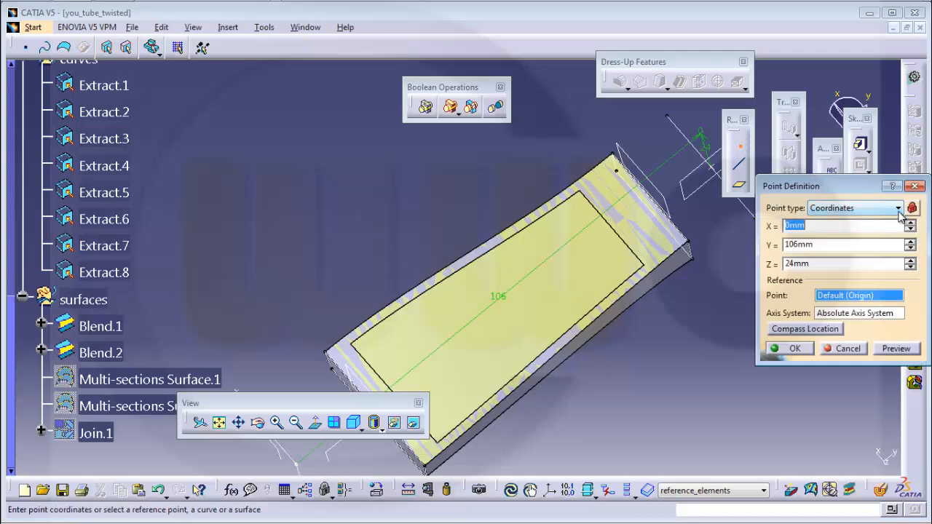
pyautogui.click(898, 209)
pyautogui.click(864, 230)
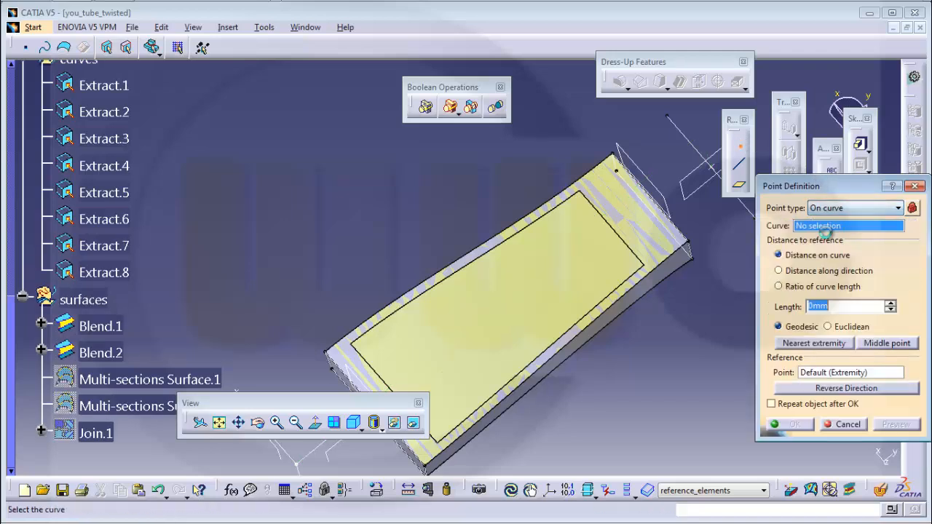
pyautogui.click(482, 265)
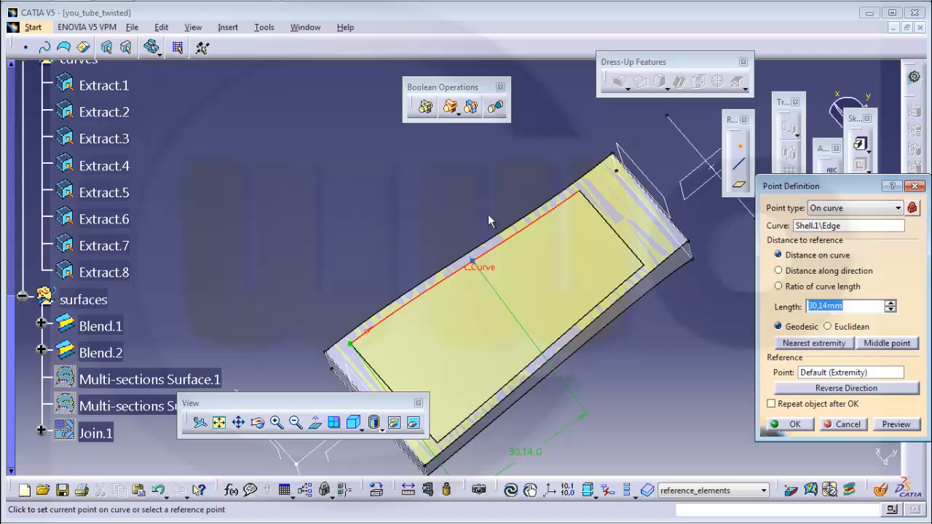
pyautogui.click(578, 191)
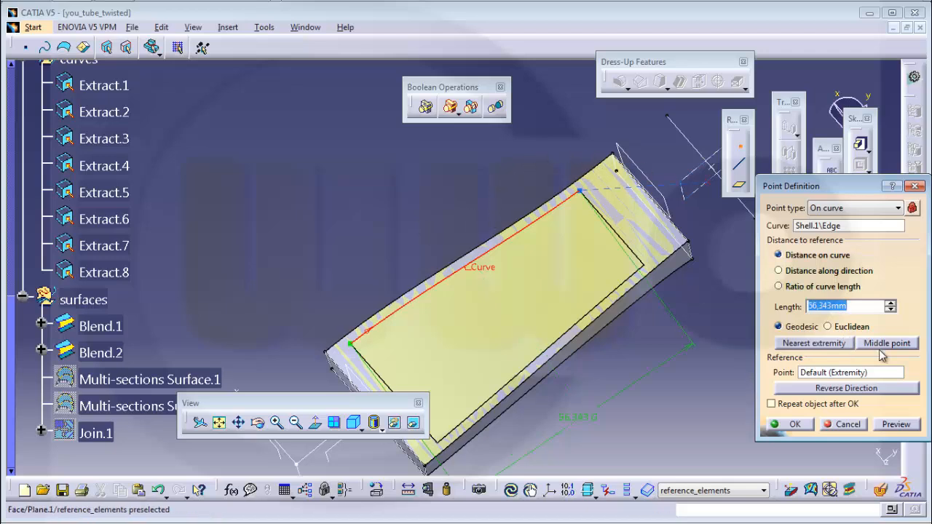
pyautogui.click(883, 347)
pyautogui.click(793, 424)
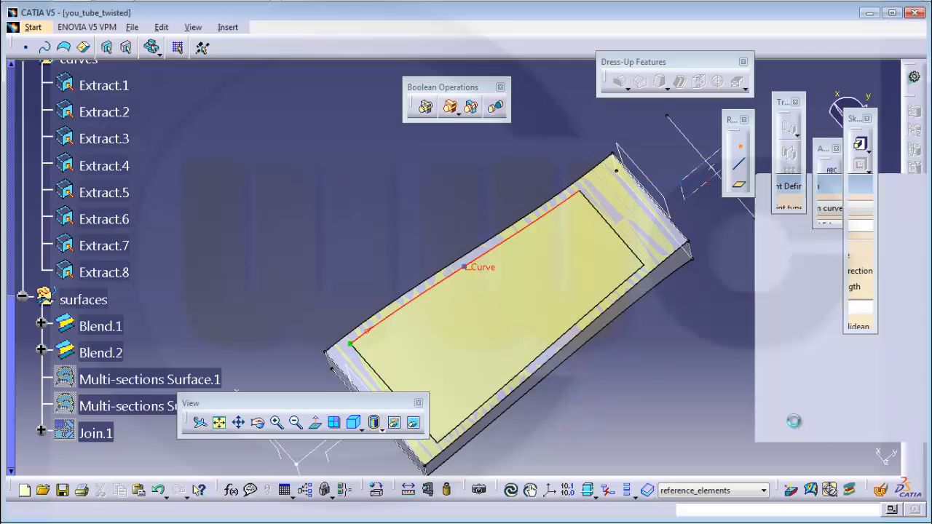
# - Create a Point-Point line from the opening corner farthest from the origin on the opposite long edge to the mid-edge point, supported on Blend.2
pyautogui.moveTo(512, 270); pyautogui.dragTo(496, 230, button='middle')
pyautogui.click(738, 172)
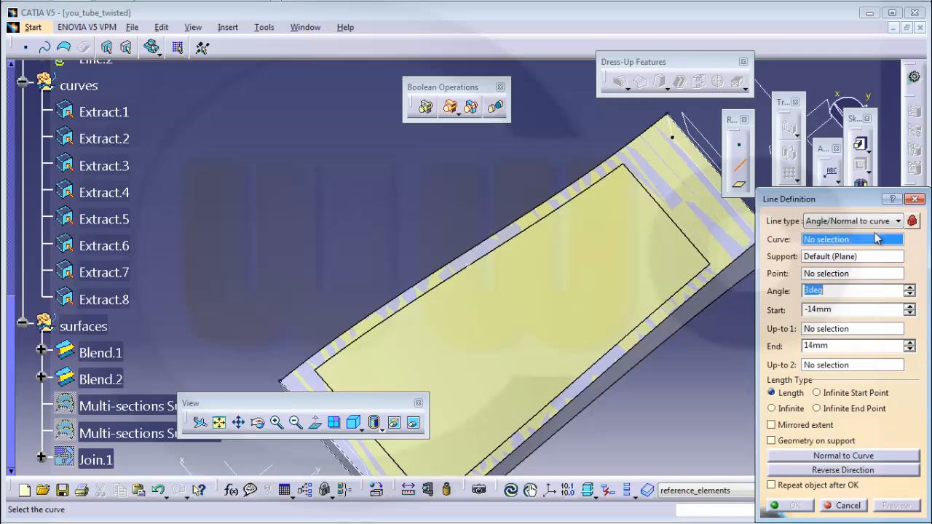
pyautogui.click(897, 228)
pyautogui.click(830, 234)
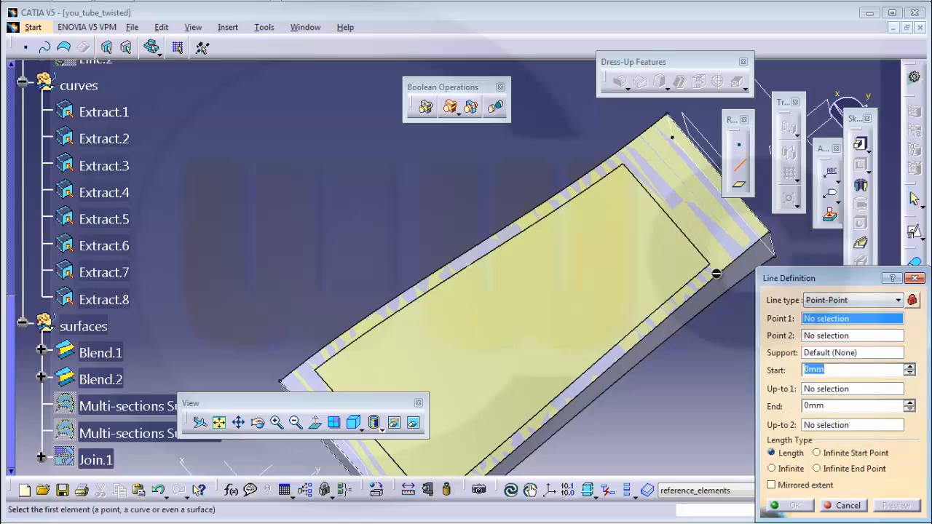
pyautogui.moveTo(708, 264); pyautogui.dragTo(575, 229, button='middle')
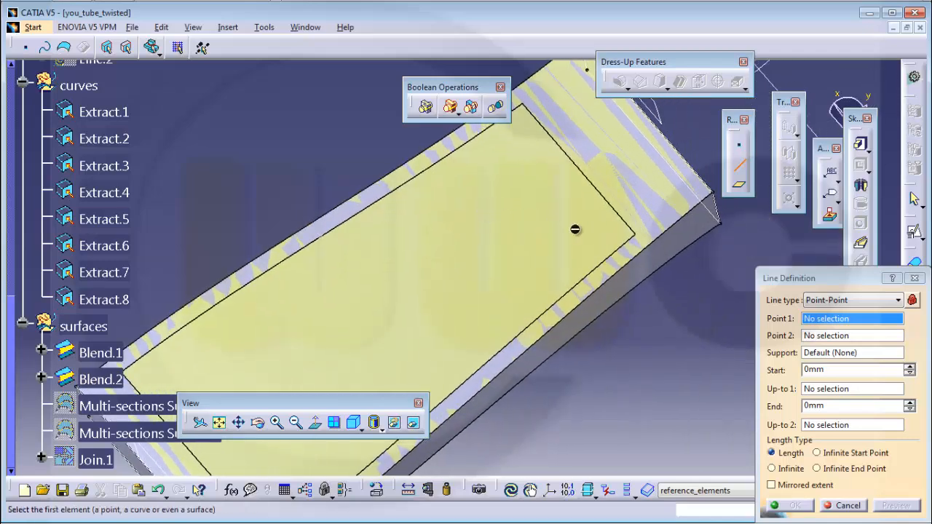
pyautogui.click(632, 233)
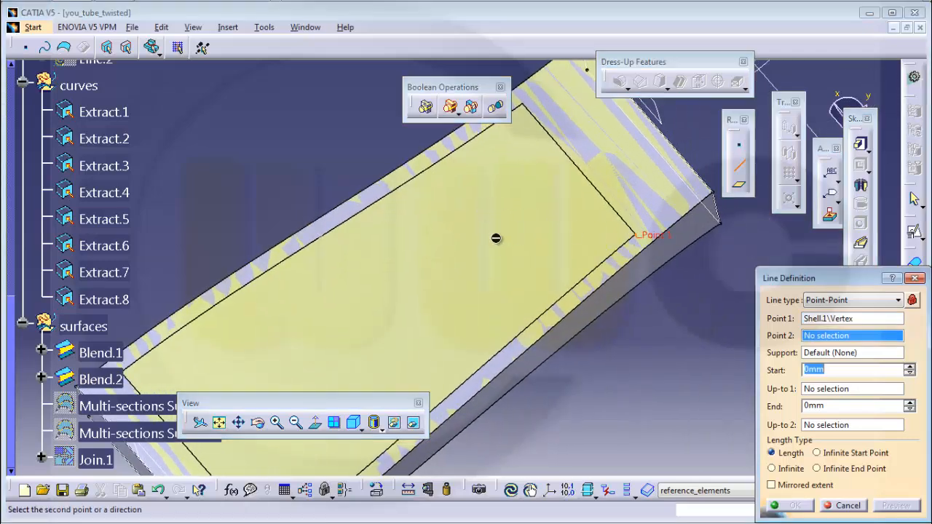
pyautogui.click(318, 237)
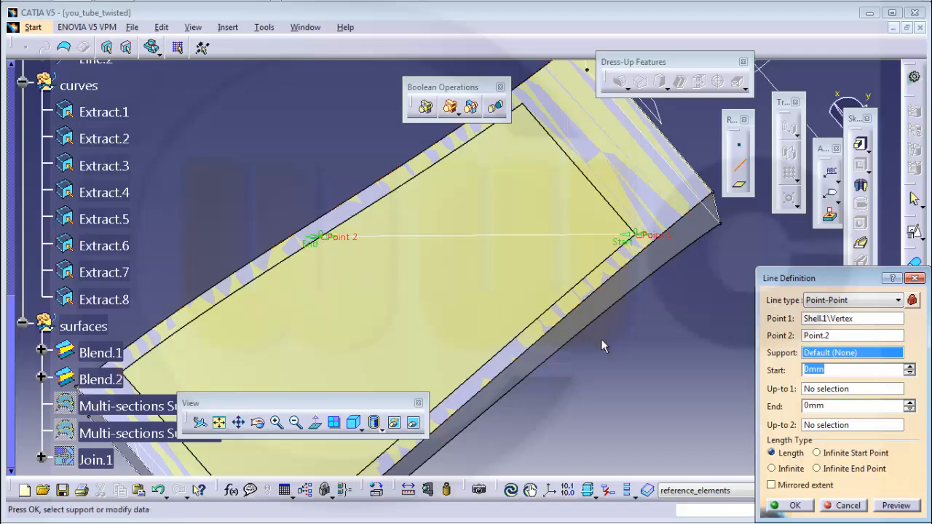
pyautogui.click(489, 212)
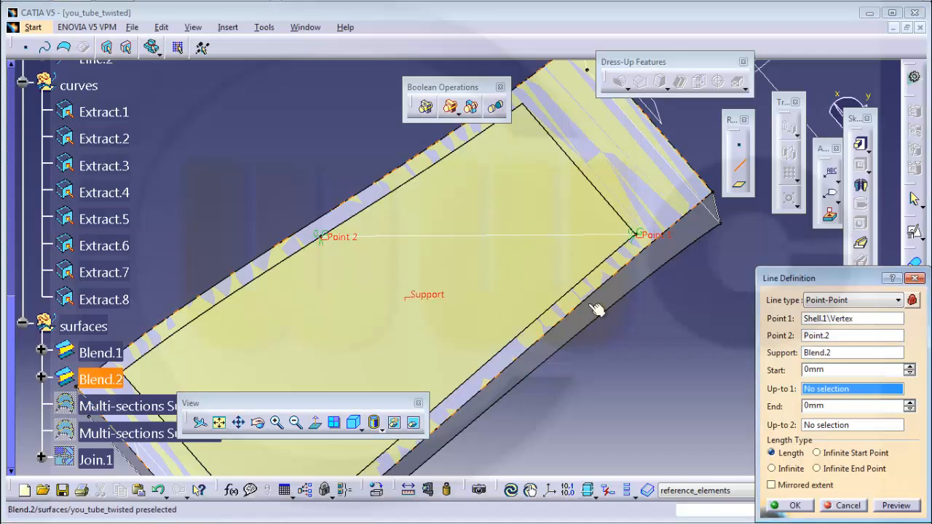
pyautogui.moveTo(512, 263); pyautogui.dragTo(532, 299, button='middle')
pyautogui.moveTo(457, 269); pyautogui.dragTo(497, 249, button='middle')
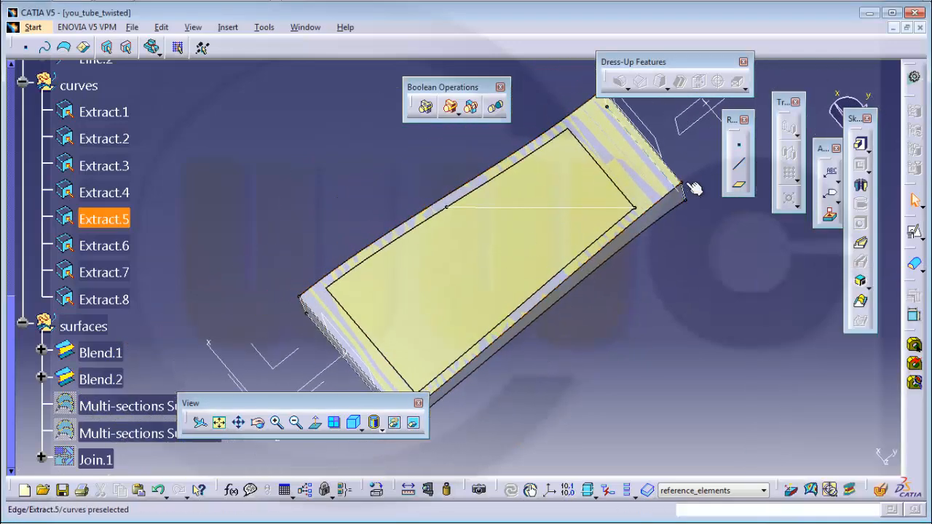
# - Create a Point-Point line from the mid-edge point to the opposite long edge's corner nearest the origin, supported on Blend.2
pyautogui.click(738, 167)
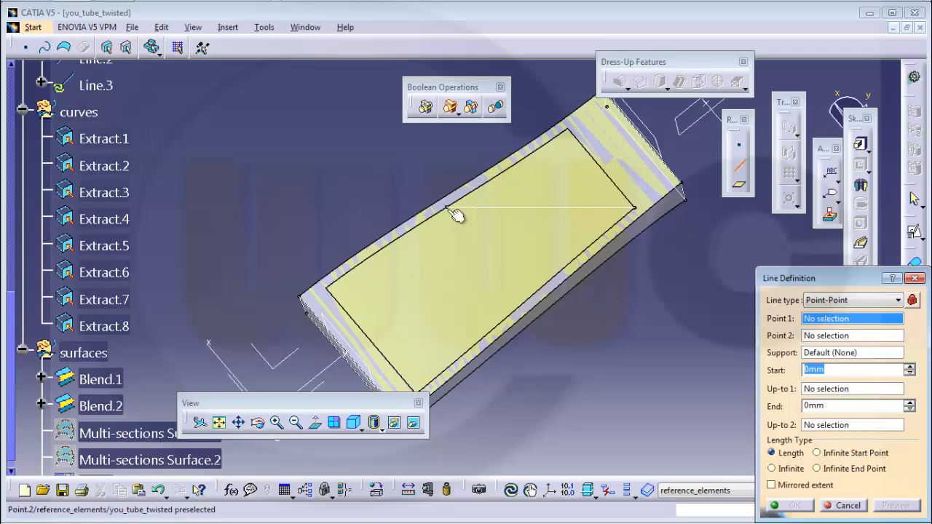
pyautogui.click(449, 208)
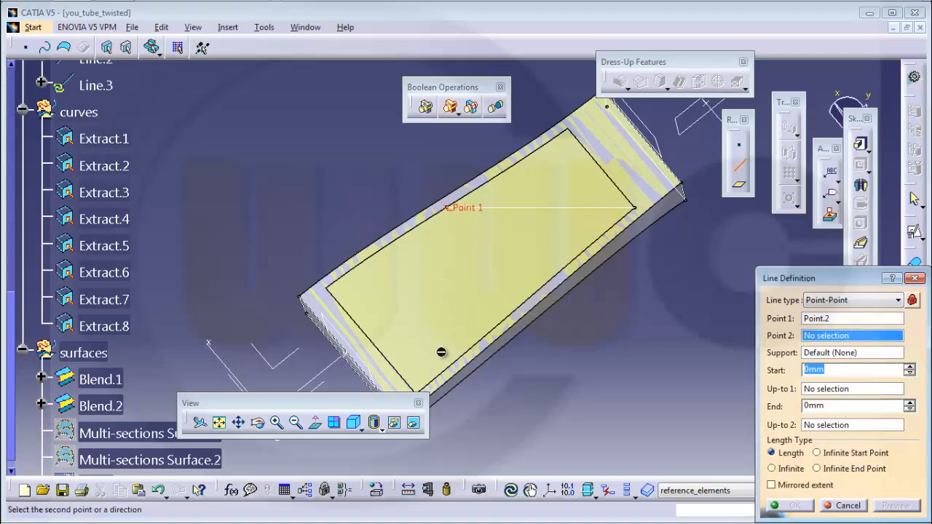
pyautogui.moveTo(441, 353); pyautogui.dragTo(482, 270, button='middle')
pyautogui.moveTo(462, 301); pyautogui.dragTo(462, 241, button='middle')
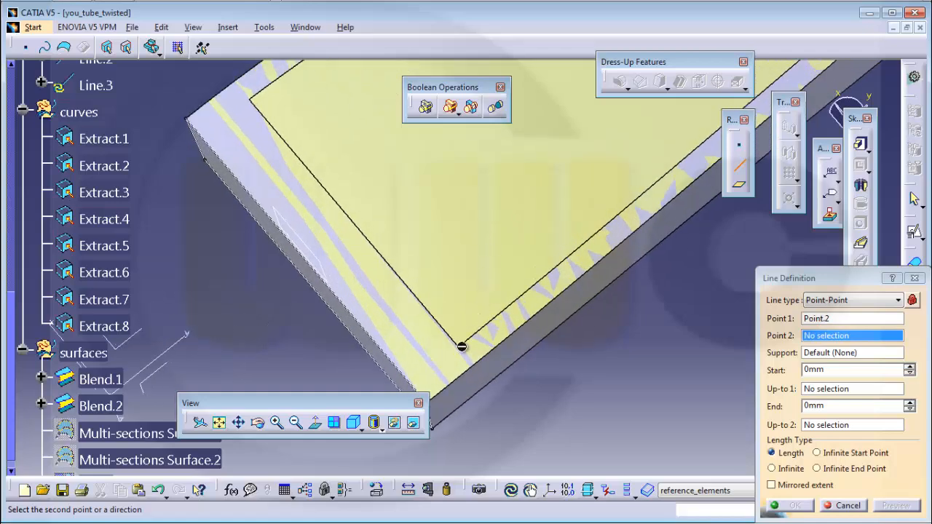
pyautogui.moveTo(463, 349)
pyautogui.mouseDown(button='middle')
pyautogui.moveTo(460, 314)
pyautogui.moveTo(463, 337)
pyautogui.mouseUp(button='middle')
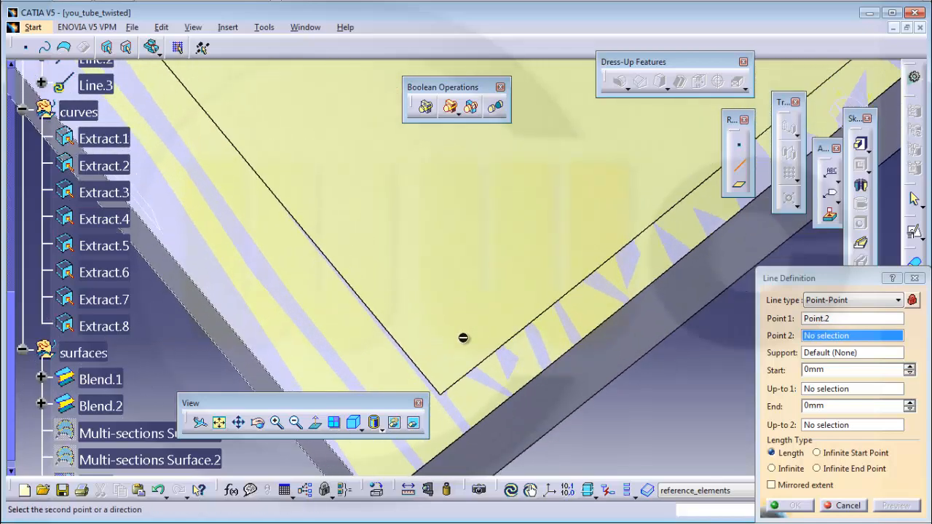
pyautogui.click(448, 398)
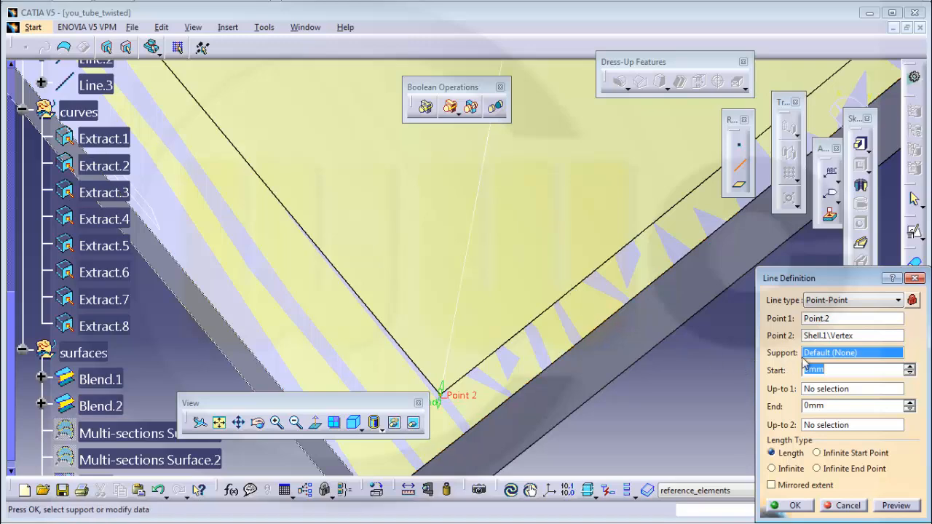
pyautogui.click(542, 204)
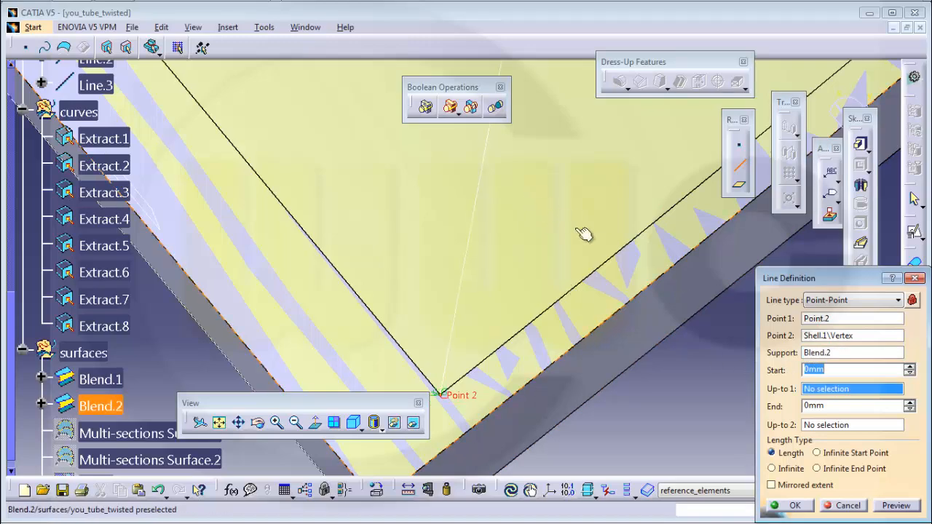
pyautogui.click(794, 505)
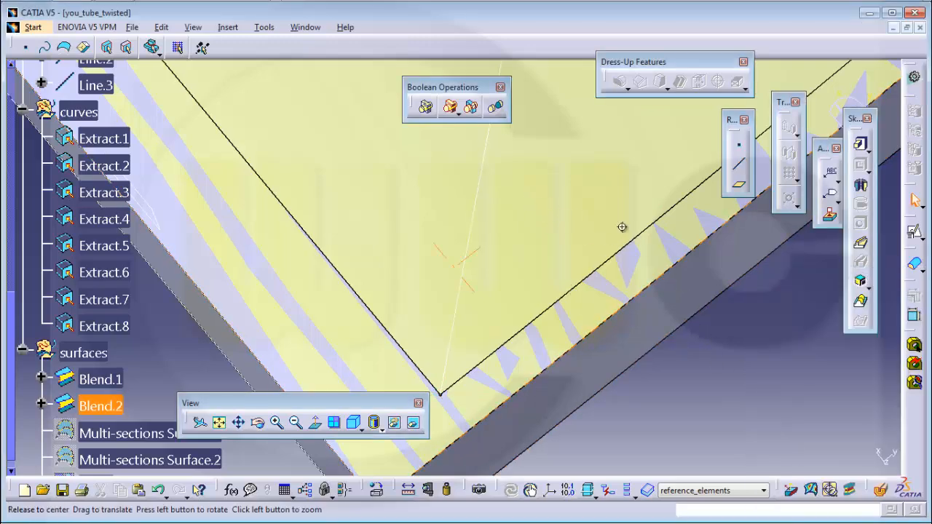
pyautogui.moveTo(620, 227); pyautogui.dragTo(602, 252, button='middle')
pyautogui.moveTo(528, 265); pyautogui.dragTo(566, 203, button='middle')
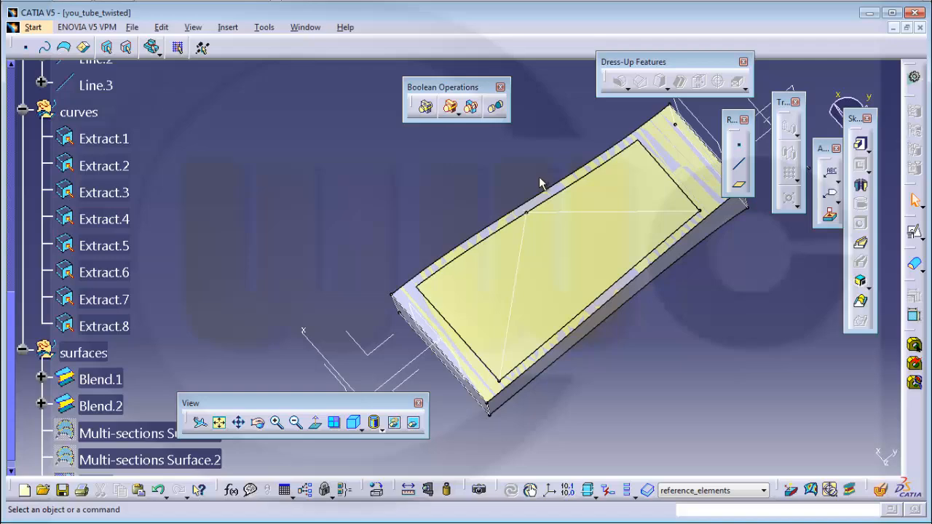
# - Define the surfaces geometrical set as the in-work object and switch to the Generative Shape Design workbench
pyautogui.scroll(-6, 317, 225)
pyautogui.rightClick(93, 188)
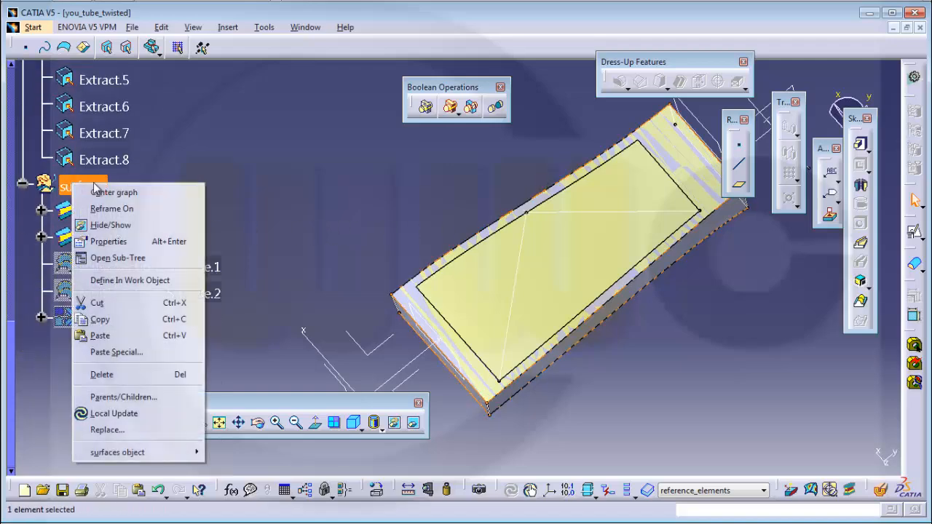
pyautogui.click(171, 280)
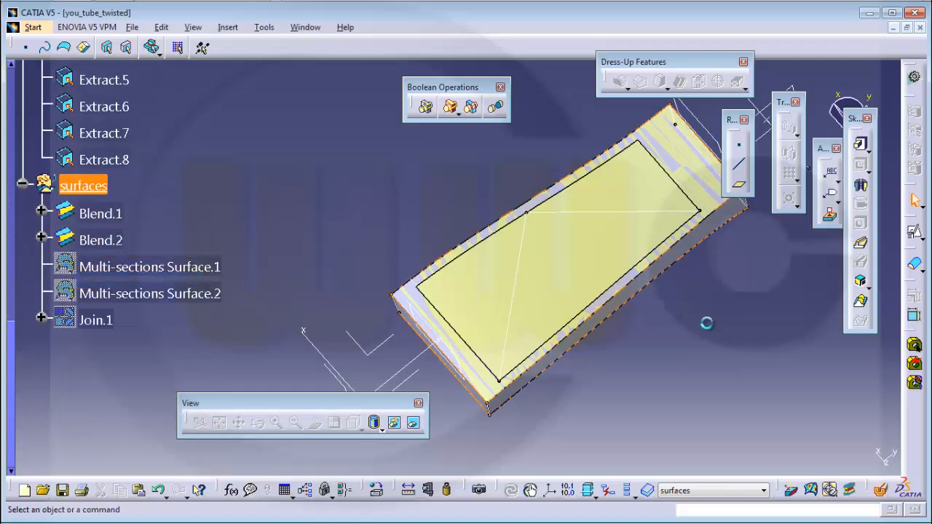
pyautogui.click(33, 28)
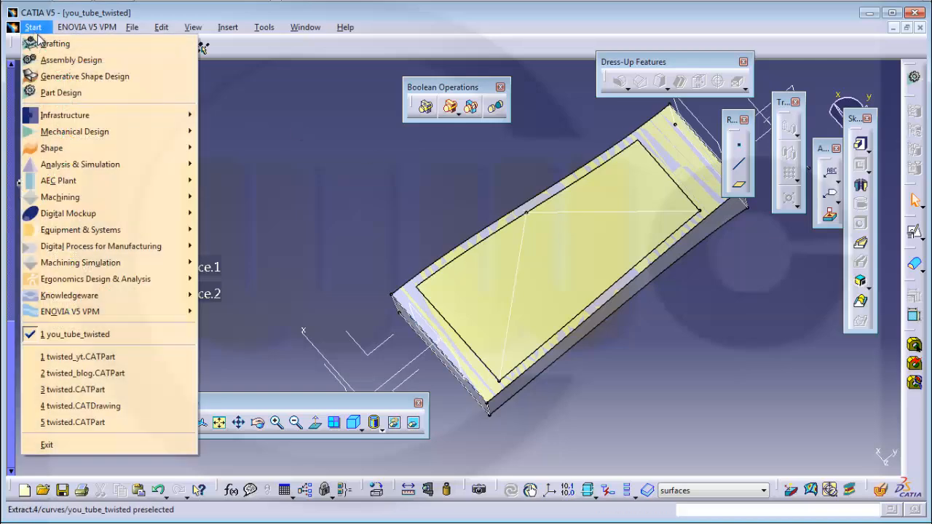
pyautogui.click(64, 77)
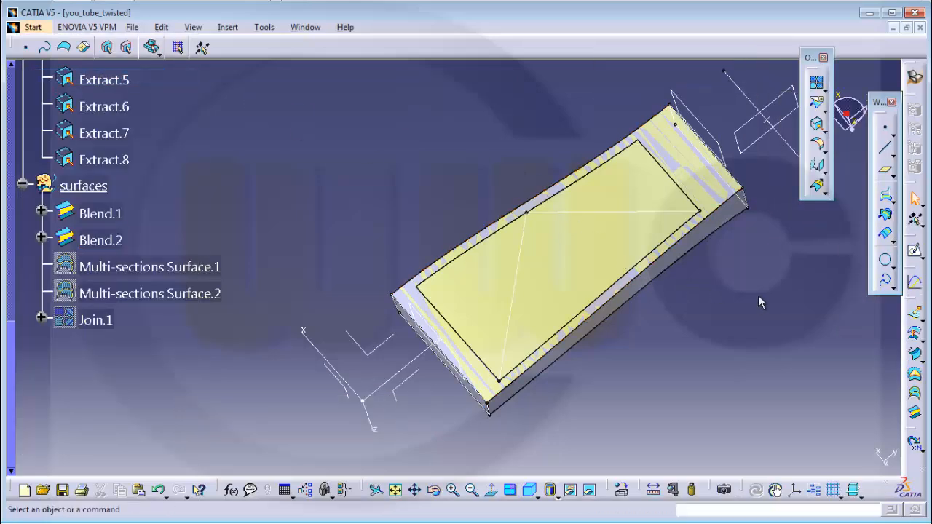
# - Start a swept surface with a line profile and the With reference surface subtype
pyautogui.click(918, 358)
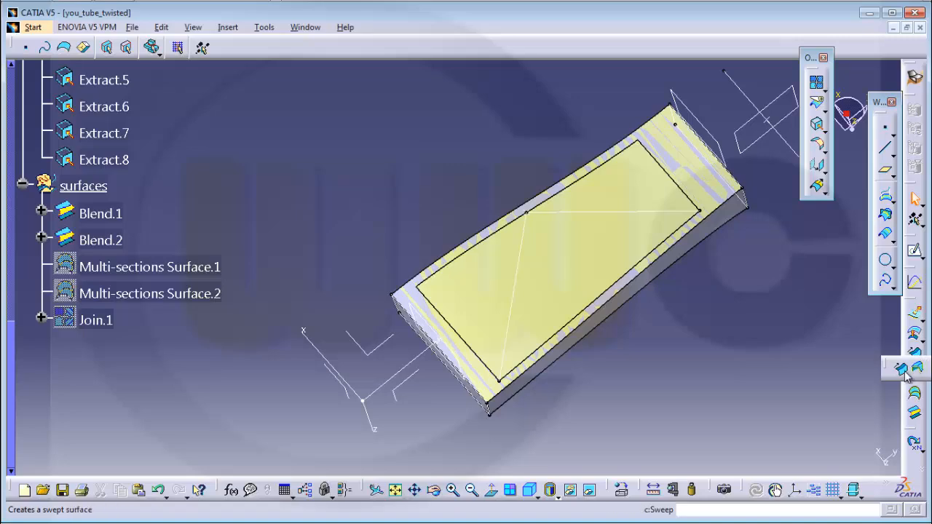
pyautogui.click(901, 372)
pyautogui.moveTo(459, 122); pyautogui.dragTo(362, 119, button='middle')
pyautogui.click(729, 98)
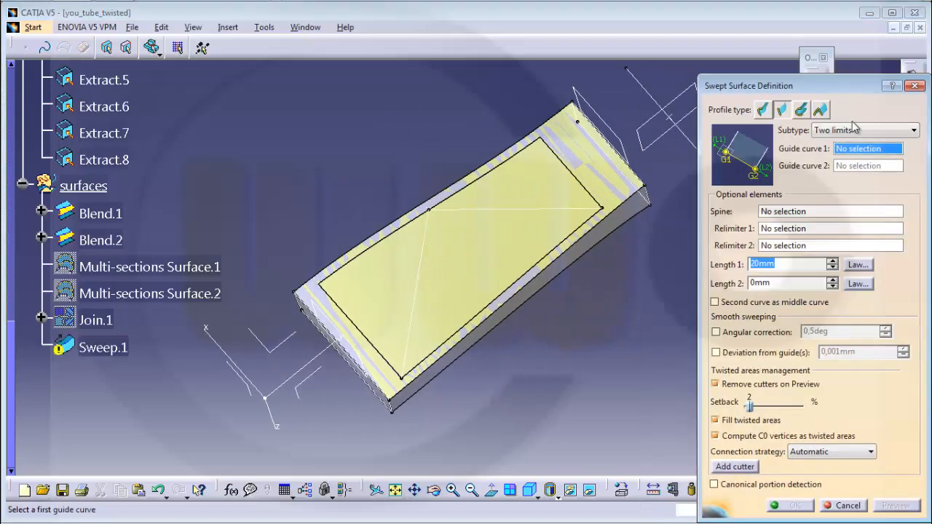
pyautogui.click(916, 132)
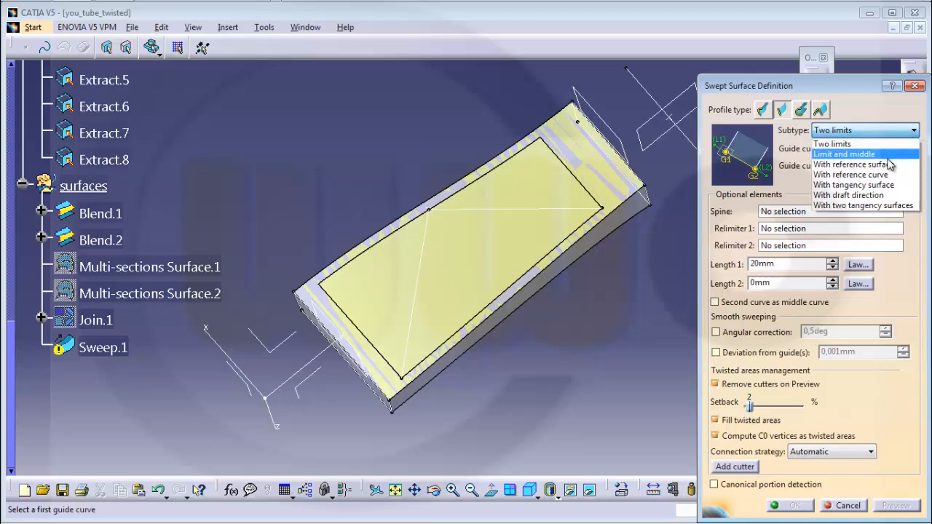
pyautogui.click(837, 162)
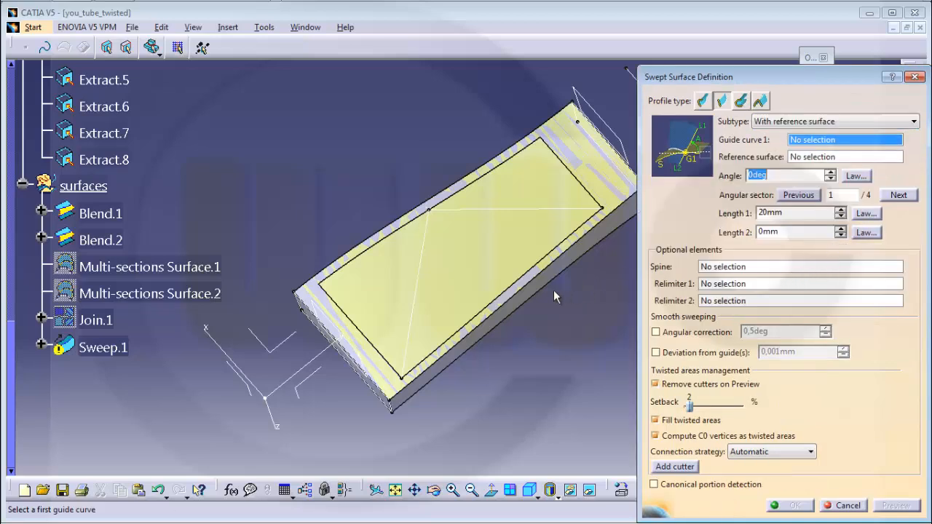
# - Use the line to the corner farthest from the origin as guide curve and Blend.2 as reference surface, with a 90deg angle
pyautogui.click(522, 208)
pyautogui.moveTo(522, 208); pyautogui.dragTo(436, 217, button='middle')
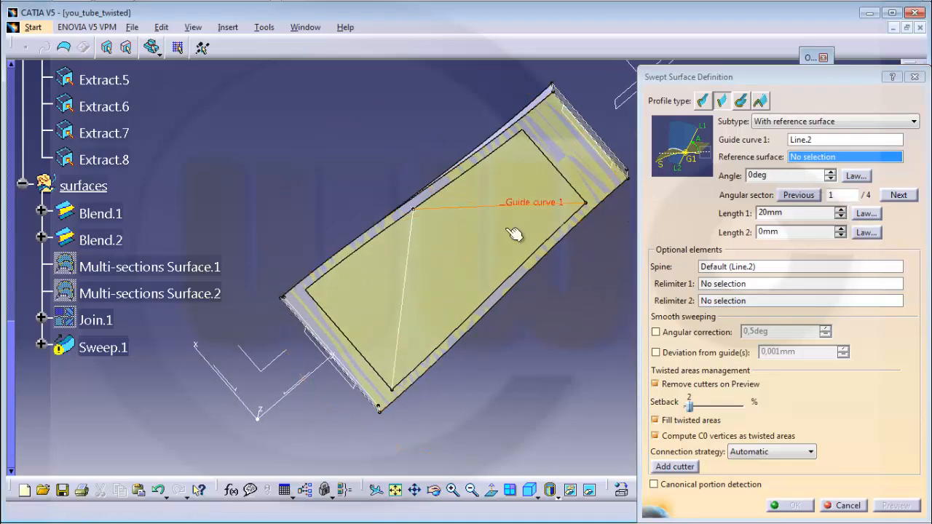
pyautogui.click(473, 252)
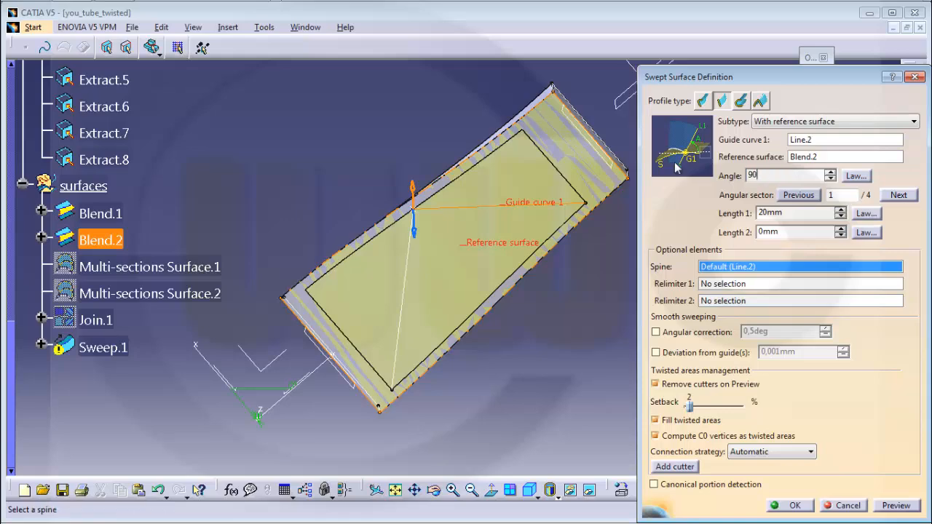
pyautogui.moveTo(466, 247); pyautogui.dragTo(387, 117, button='middle')
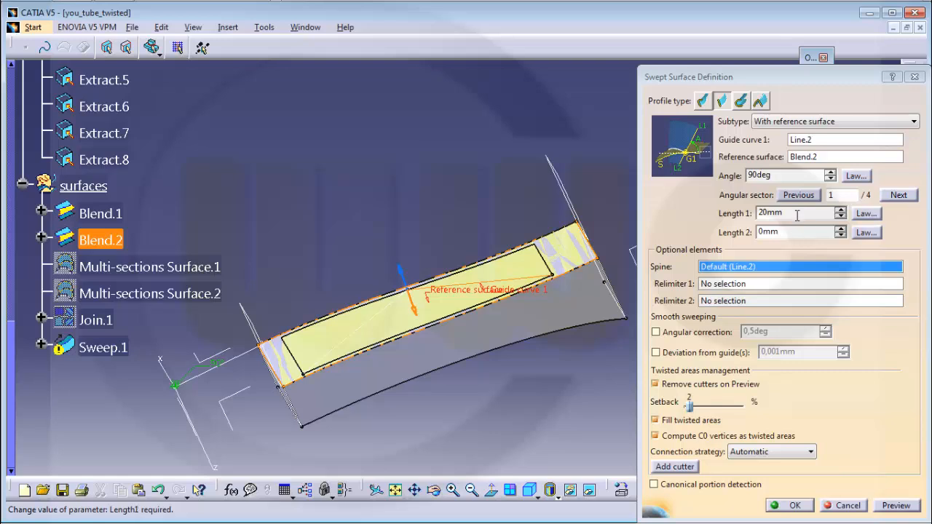
# - Set Length 1 and Length 2 of the sweep to 10 mm each and create the surface
pyautogui.press('Return')
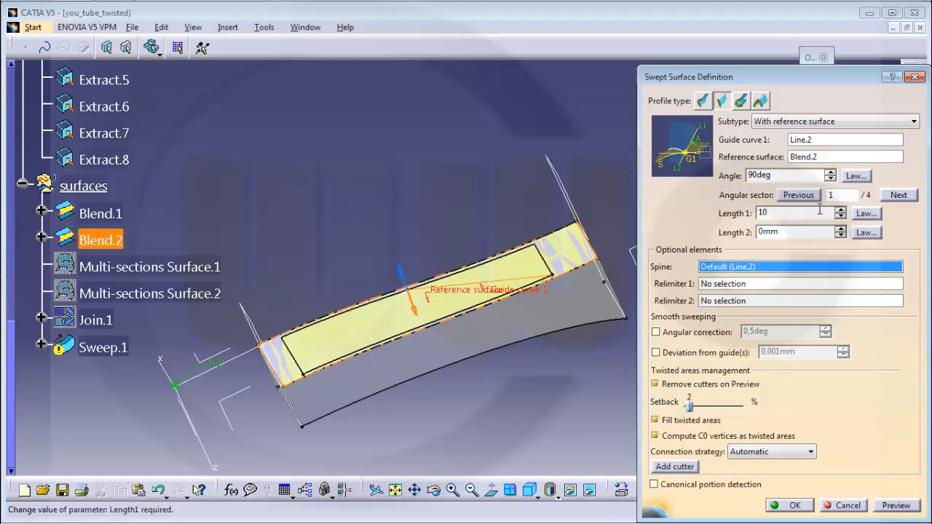
pyautogui.moveTo(791, 230); pyautogui.dragTo(714, 232)
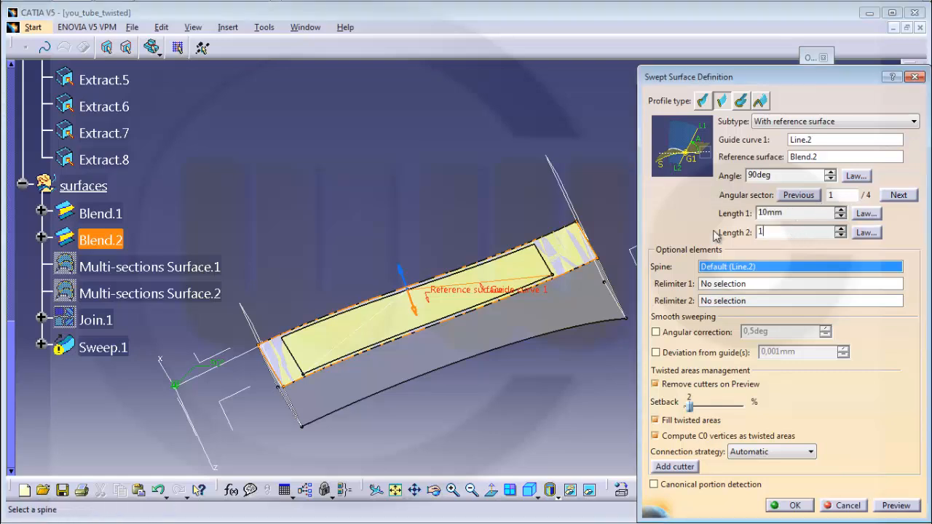
pyautogui.write('10')
pyautogui.press('Tab')
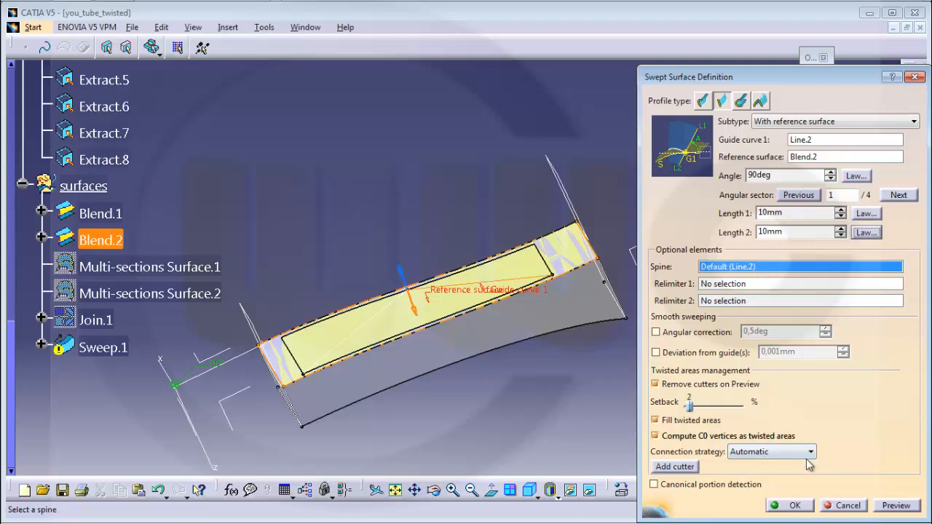
pyautogui.click(895, 506)
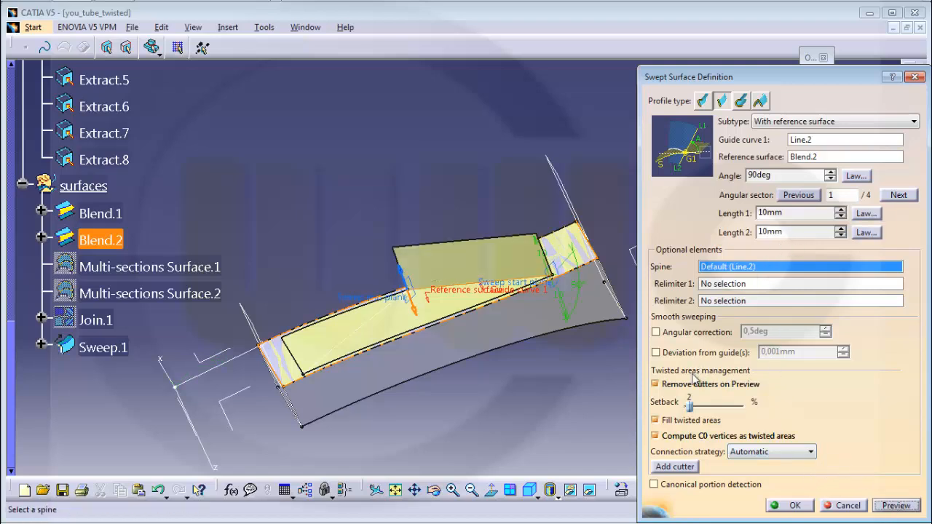
pyautogui.click(797, 505)
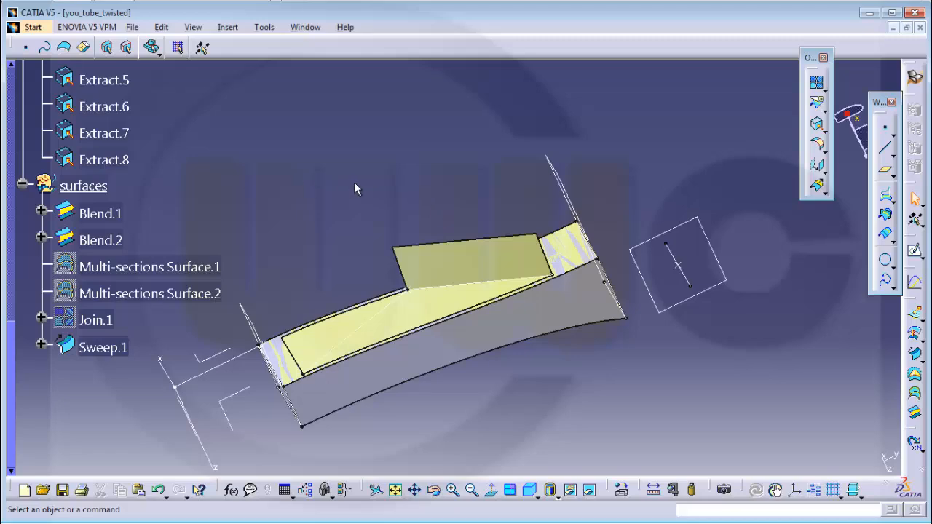
# - Create a second line-profile sweep along the line to the corner nearest the origin, with Blend.2 as reference surface, 90deg angle and both lengths 10 mm
pyautogui.moveTo(355, 188); pyautogui.dragTo(419, 203, button='middle')
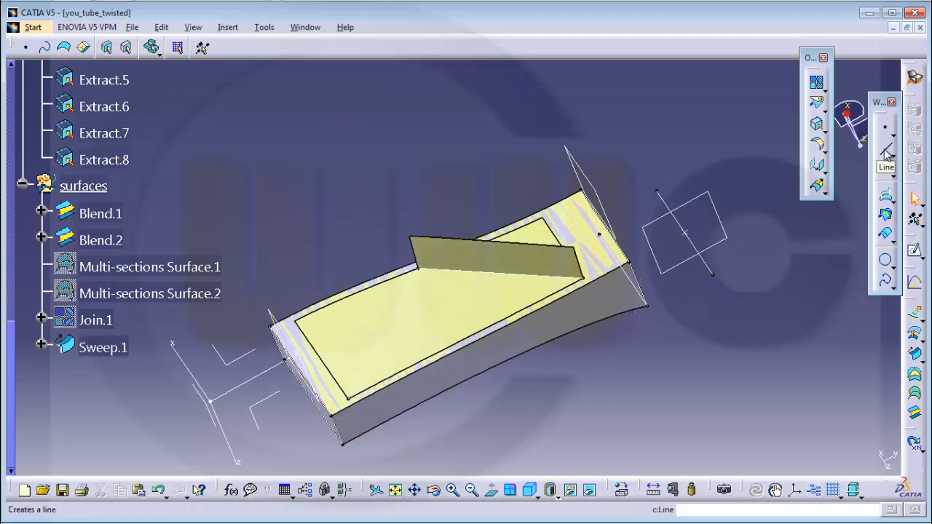
pyautogui.click(917, 355)
pyautogui.click(387, 327)
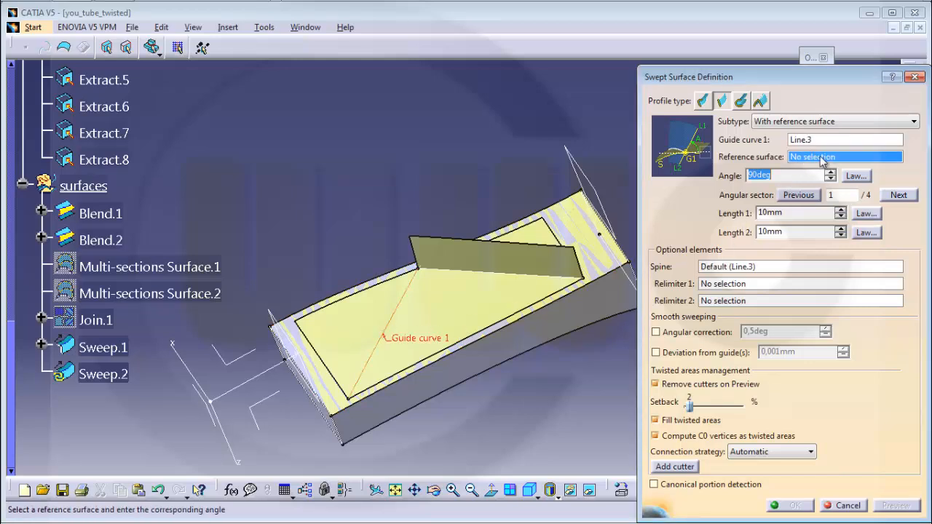
pyautogui.click(453, 293)
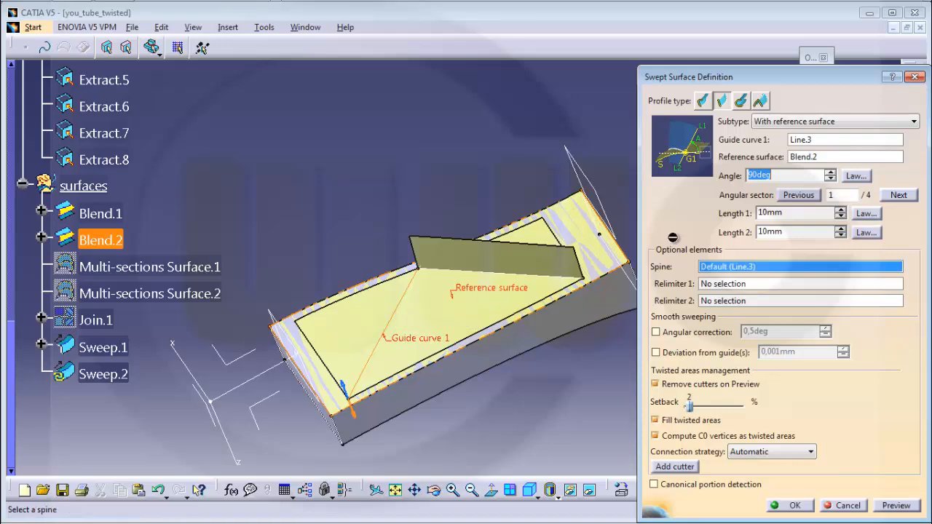
pyautogui.click(892, 508)
pyautogui.click(793, 506)
pyautogui.moveTo(485, 132); pyautogui.dragTo(535, 188, button='middle')
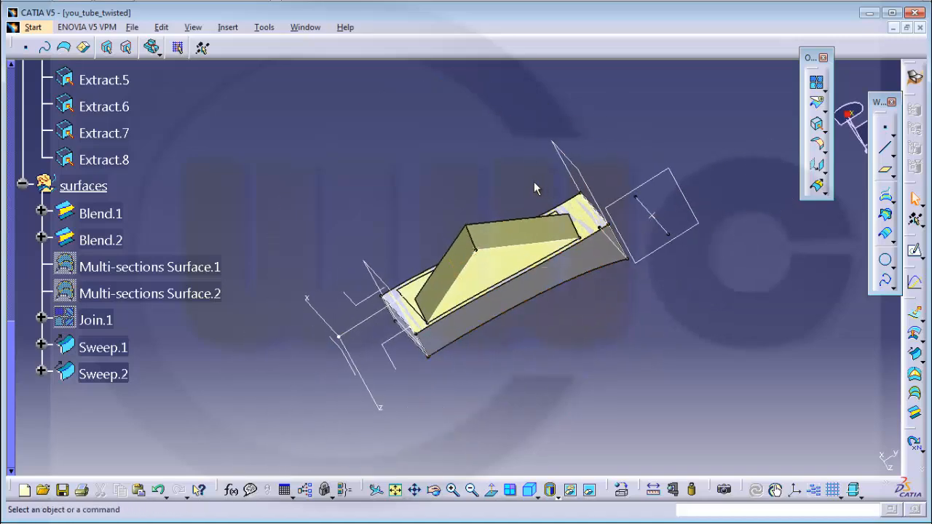
# - Make the twisted body the in-work object and switch to the Part Design workbench
pyautogui.scroll(8, 158, 132)
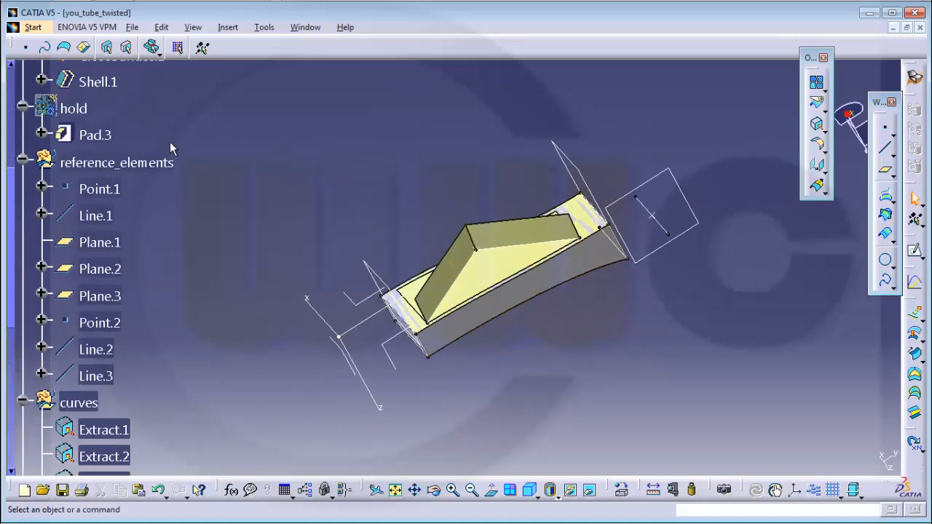
pyautogui.scroll(2, 175, 186)
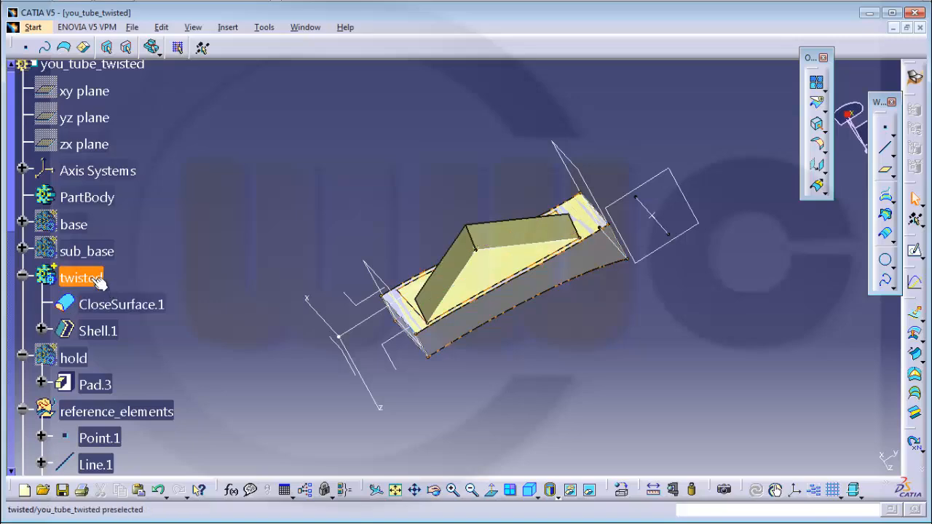
pyautogui.rightClick(89, 277)
pyautogui.click(149, 341)
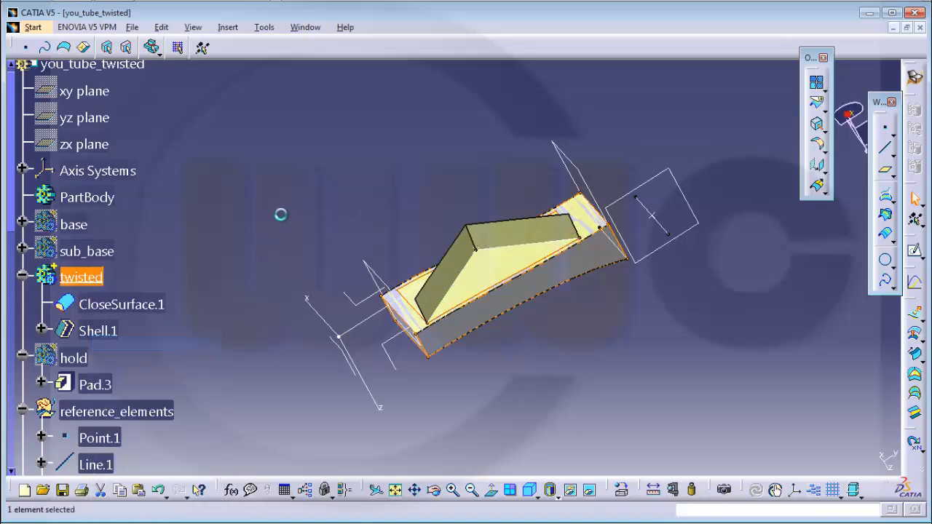
pyautogui.click(32, 27)
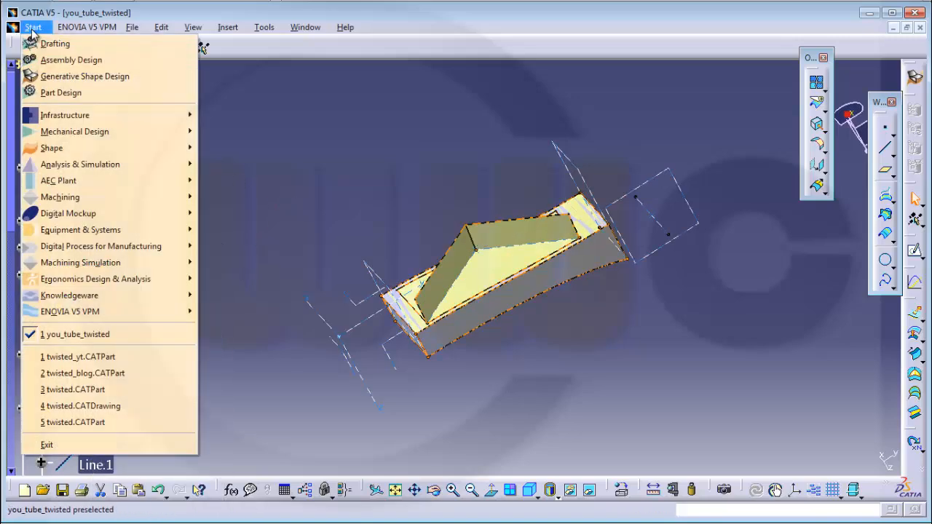
pyautogui.click(62, 93)
# - Thicken the Sweep.1 surface into a solid rib with first and second offsets of 1 mm each
pyautogui.moveTo(509, 240); pyautogui.dragTo(553, 244, button='middle')
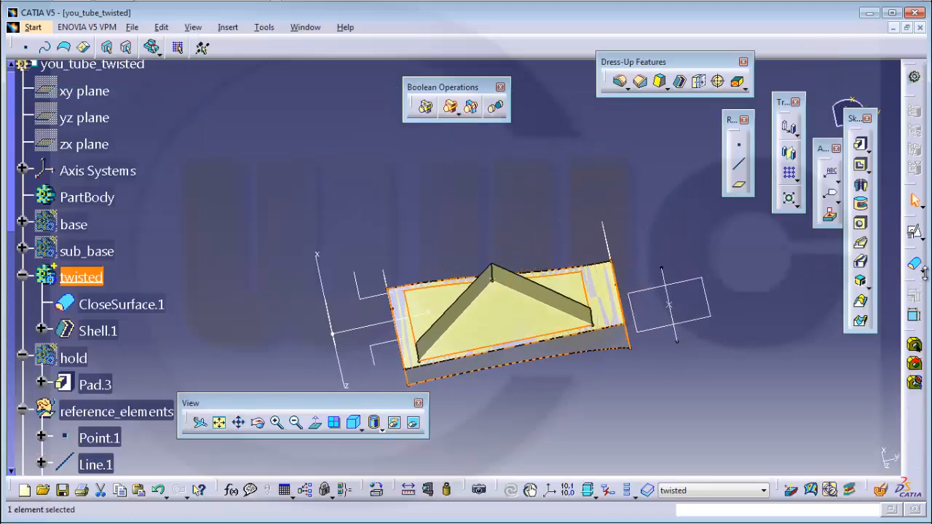
pyautogui.click(923, 270)
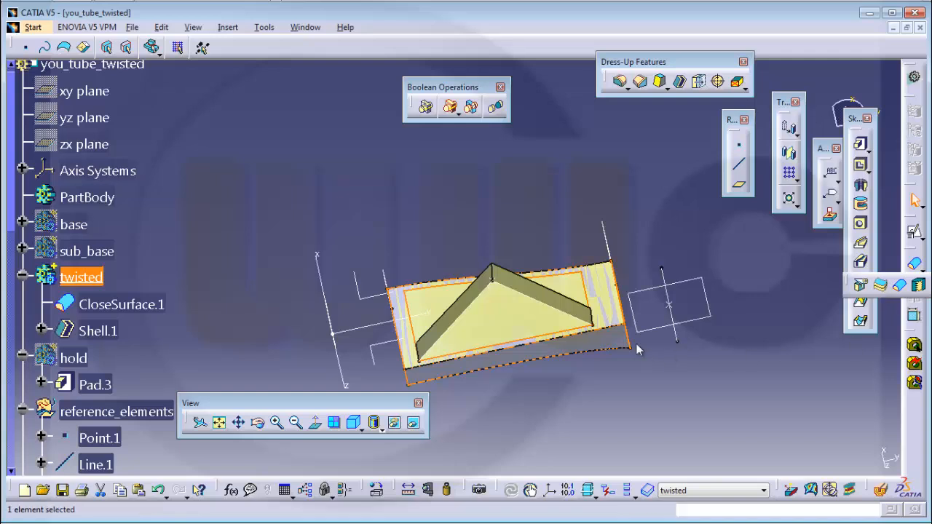
pyautogui.click(578, 312)
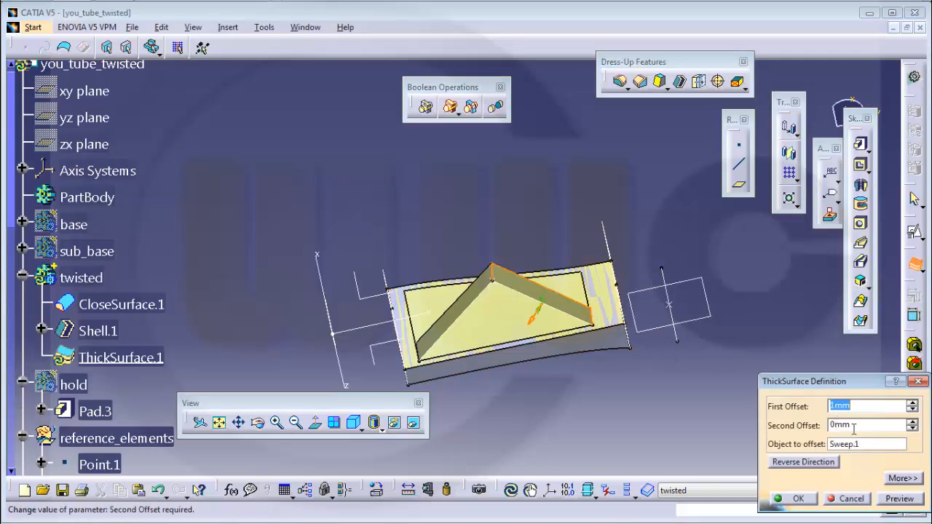
pyautogui.press('Tab')
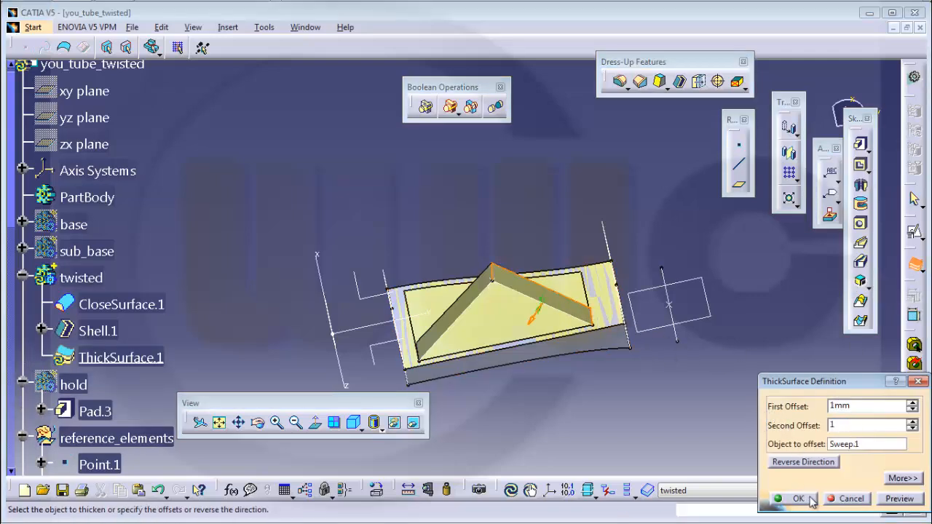
pyautogui.click(810, 498)
# - Thicken the Sweep.2 surface into a second solid rib with 1 mm offsets on both sides
pyautogui.click(916, 267)
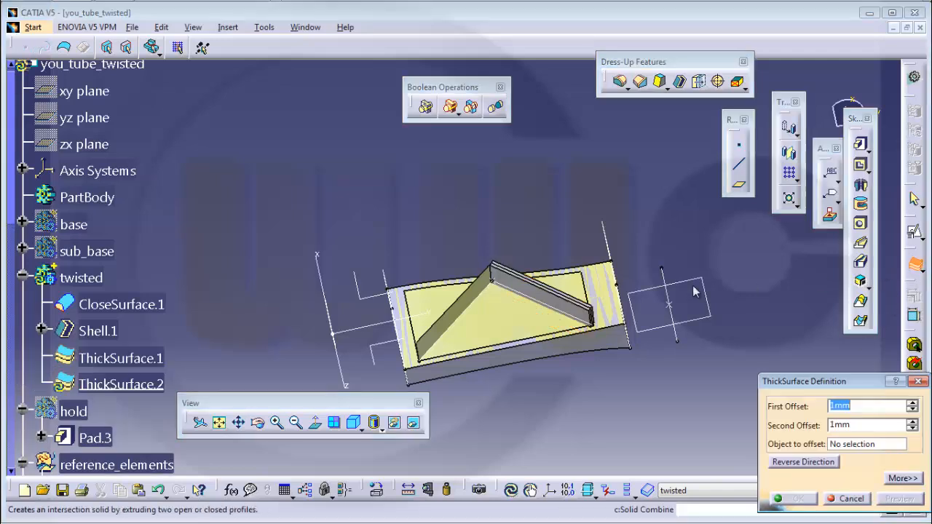
pyautogui.click(468, 309)
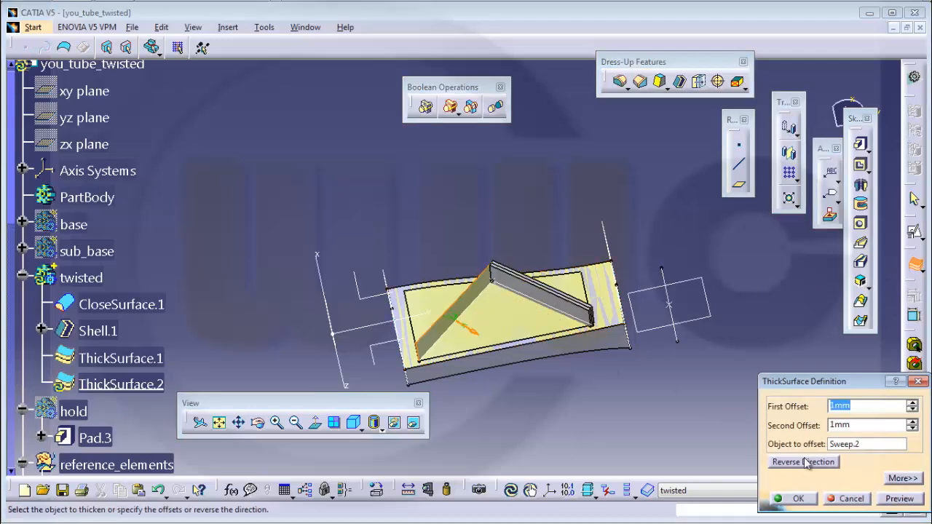
pyautogui.click(797, 499)
# - Split the twisted body with Blend.2, reversing the kept side to trim the ribs protruding beyond the open pocket face
pyautogui.moveTo(466, 247); pyautogui.dragTo(470, 211, button='middle')
pyautogui.scroll(-3, 284, 276)
pyautogui.click(562, 240)
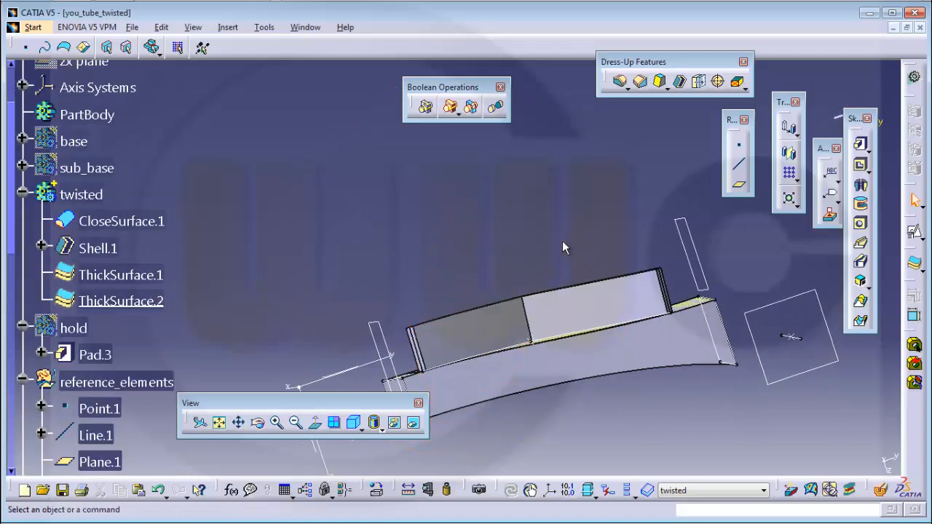
pyautogui.moveTo(562, 241); pyautogui.dragTo(603, 338, button='middle')
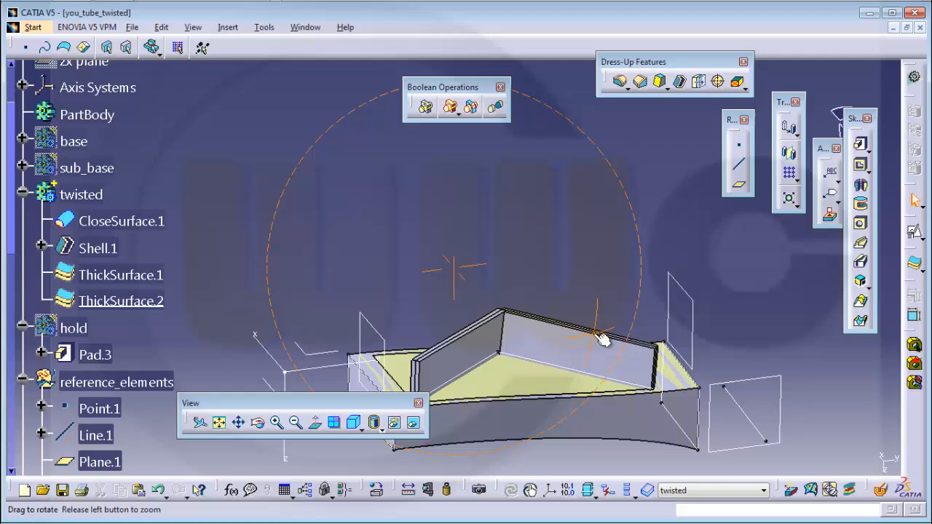
pyautogui.click(921, 271)
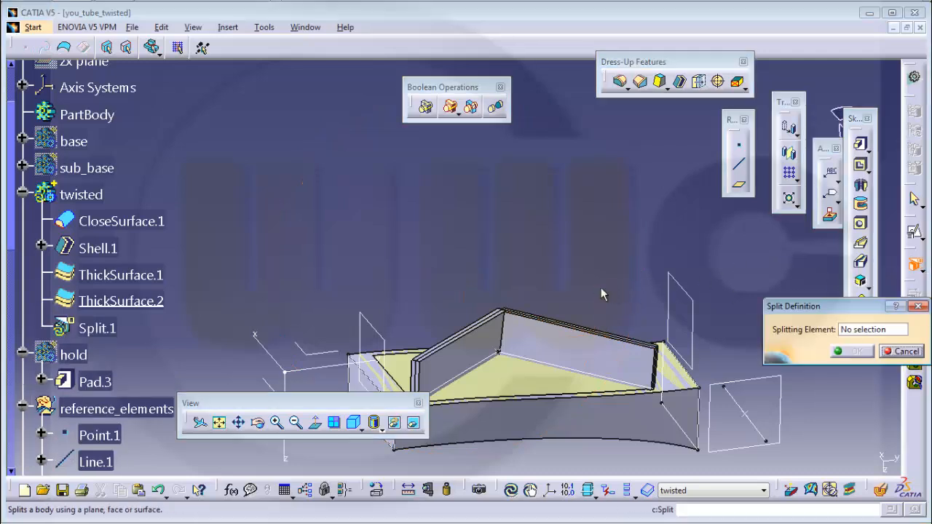
pyautogui.moveTo(561, 355); pyautogui.dragTo(570, 239, button='middle')
pyautogui.click(541, 263)
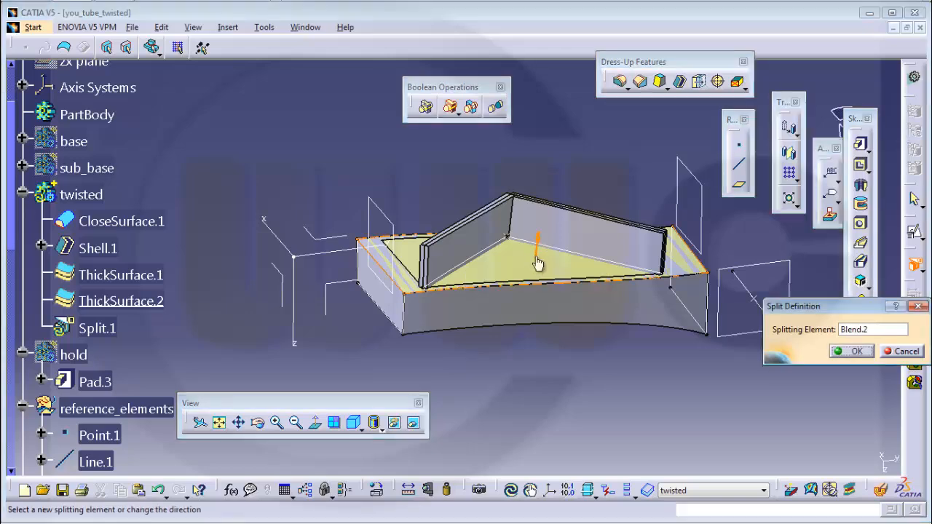
pyautogui.click(539, 243)
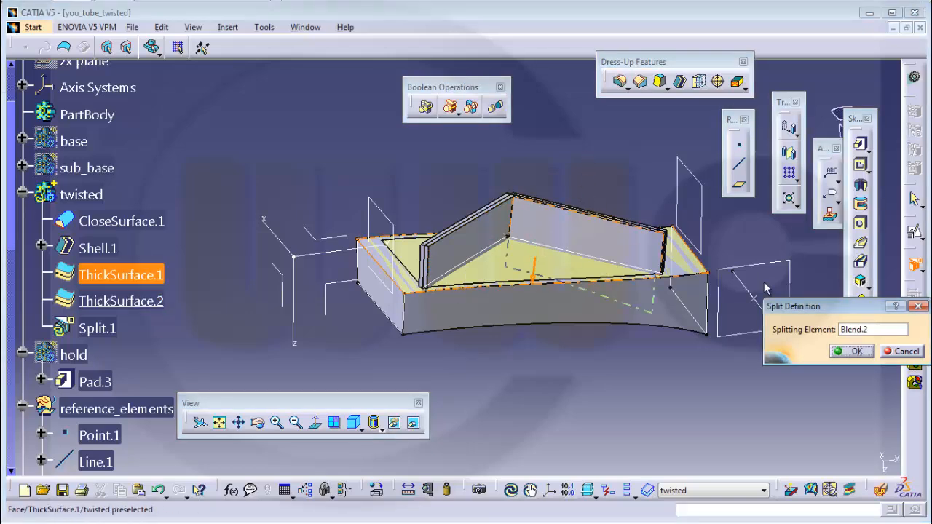
pyautogui.click(856, 353)
# - Split the twisted body with Blend.1 to trim the ribs protruding through the opposite face
pyautogui.moveTo(597, 399); pyautogui.dragTo(574, 239, button='middle')
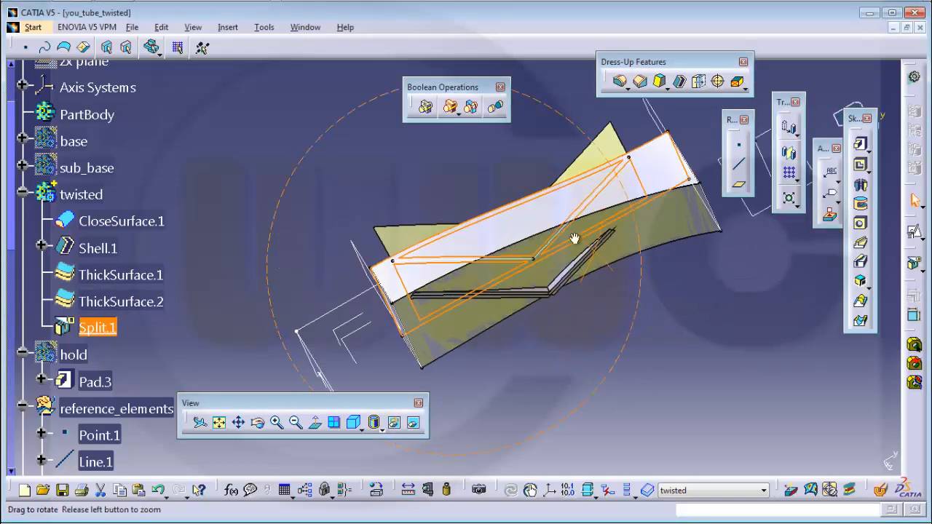
pyautogui.moveTo(596, 329); pyautogui.dragTo(585, 264, button='middle')
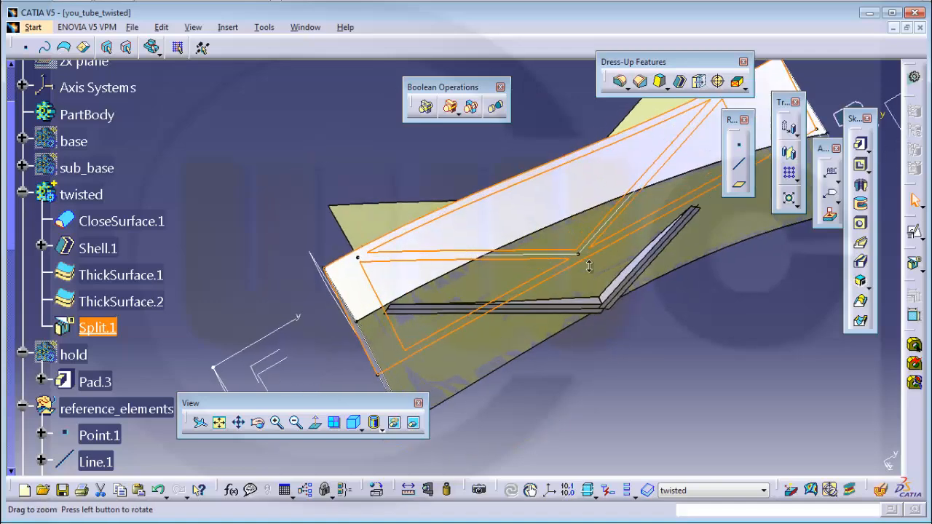
pyautogui.click(915, 266)
pyautogui.click(725, 243)
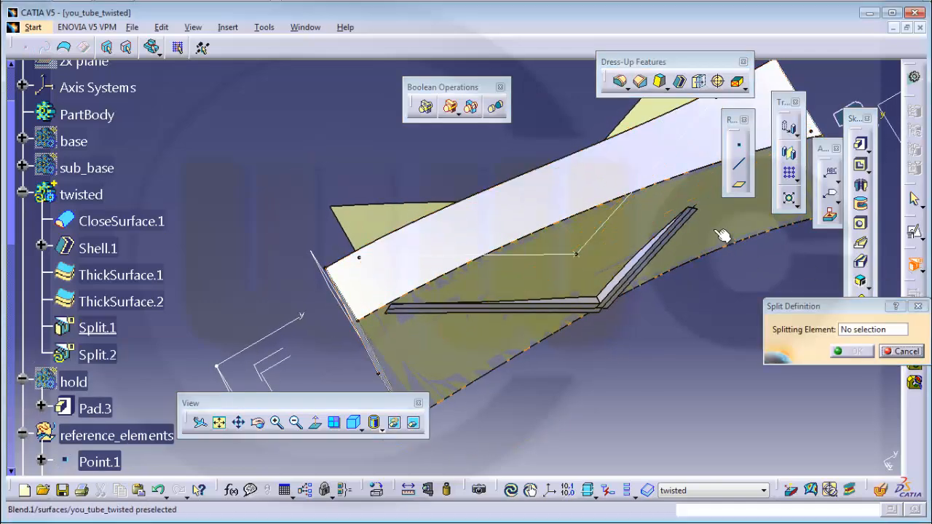
pyautogui.click(852, 350)
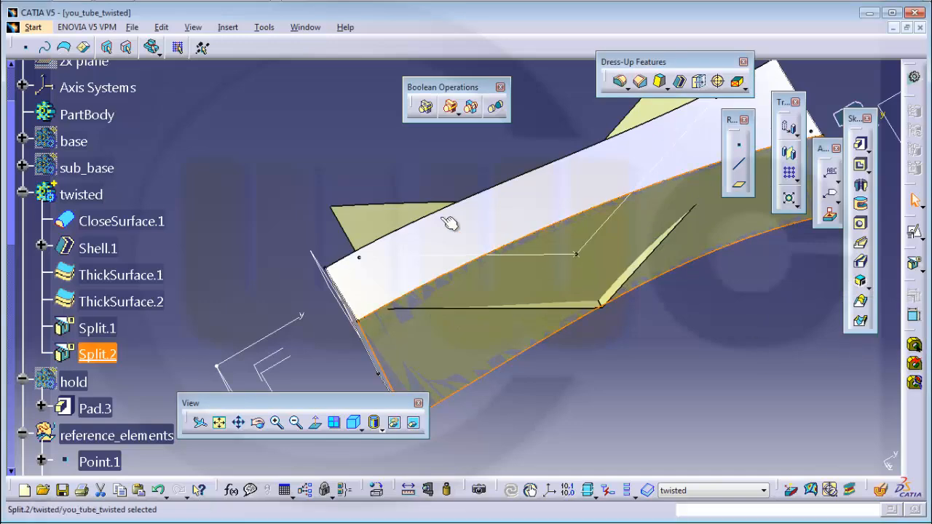
# - Hide the Blend.1, Blend.2, Sweep.1 and Sweep.2 surfaces
pyautogui.scroll(-3, 224, 269)
pyautogui.scroll(-6, 224, 276)
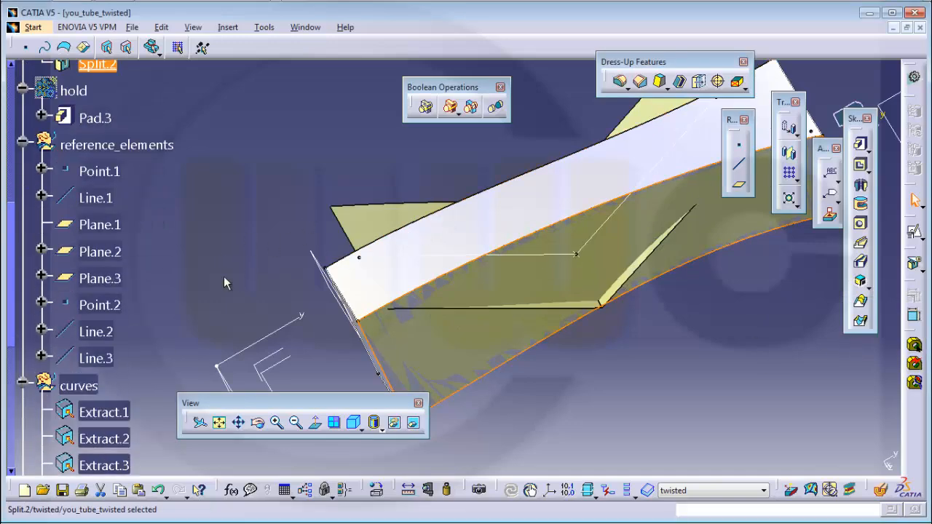
pyautogui.rightClick(131, 251)
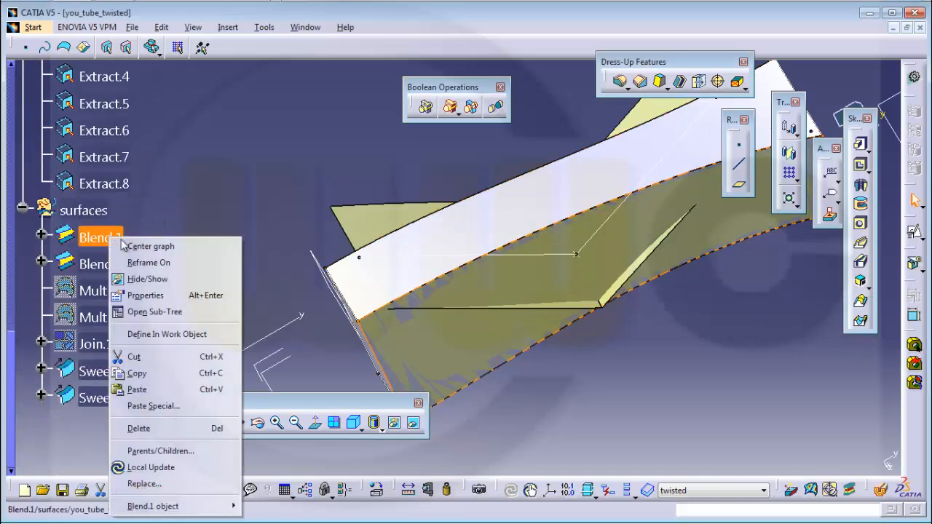
pyautogui.click(152, 274)
pyautogui.rightClick(97, 266)
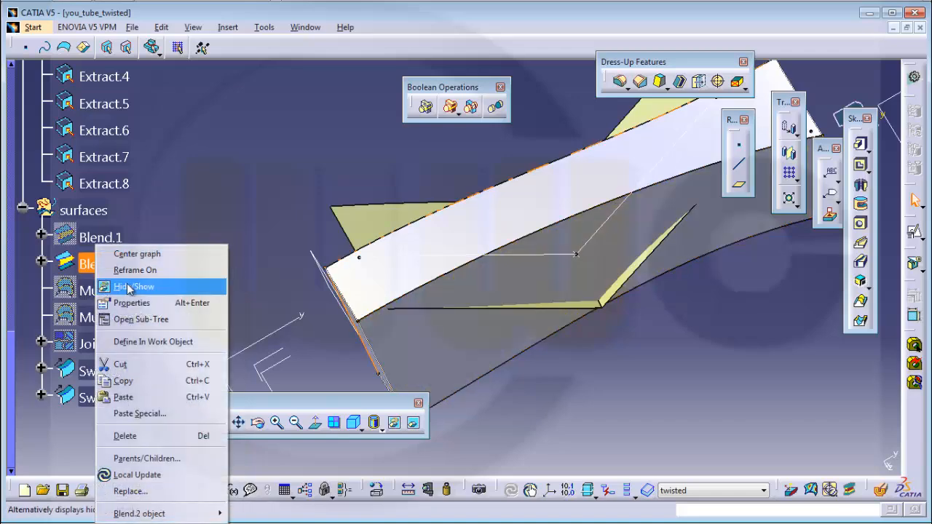
pyautogui.click(133, 287)
pyautogui.rightClick(116, 371)
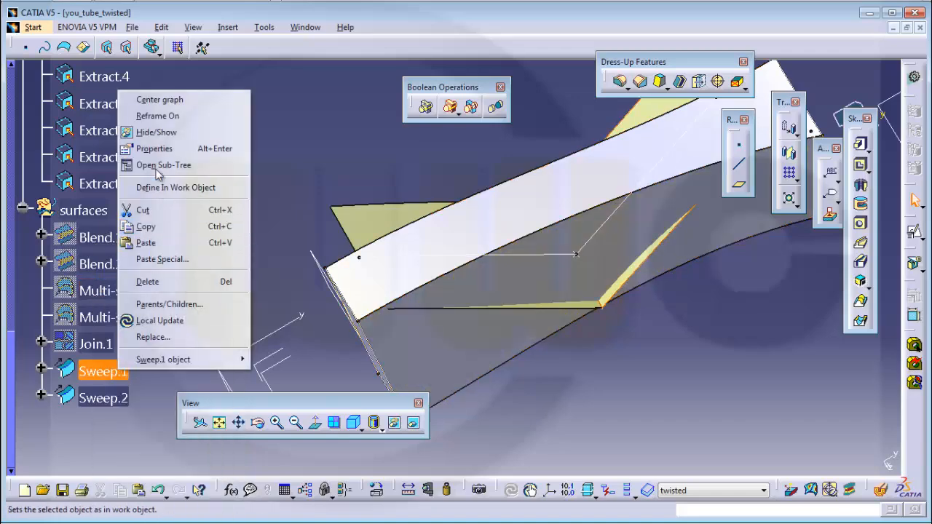
pyautogui.click(149, 132)
pyautogui.rightClick(115, 403)
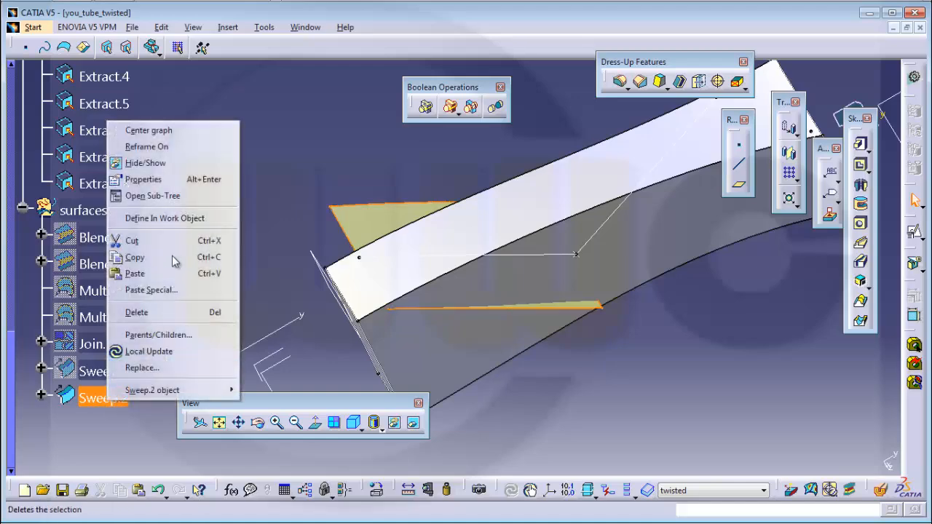
pyautogui.click(146, 162)
# - Show the hidden sub_base, base and hold bodies together with the ribbed twisted body
pyautogui.moveTo(598, 251); pyautogui.dragTo(543, 330, button='middle')
pyautogui.moveTo(530, 276); pyautogui.dragTo(548, 386, button='middle')
pyautogui.moveTo(586, 265); pyautogui.dragTo(535, 315, button='middle')
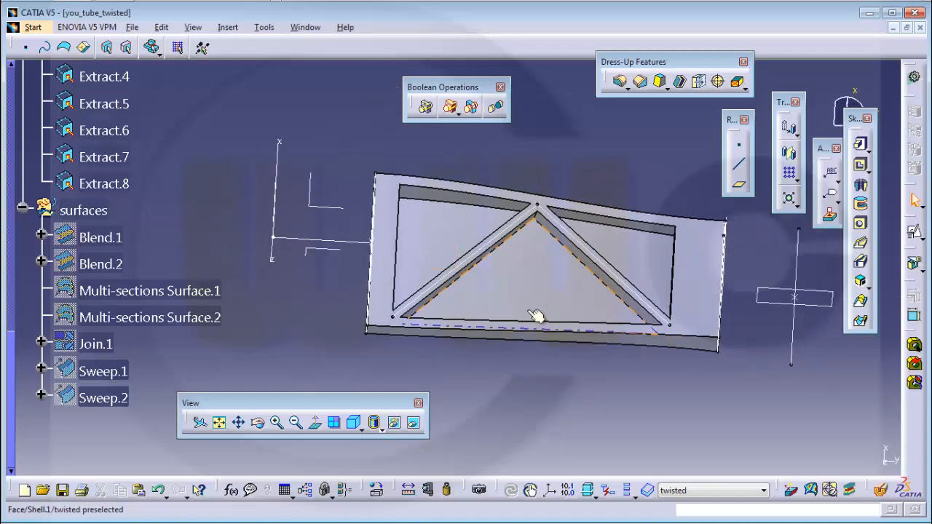
pyautogui.moveTo(519, 282); pyautogui.dragTo(534, 235, button='middle')
pyautogui.scroll(10, 182, 164)
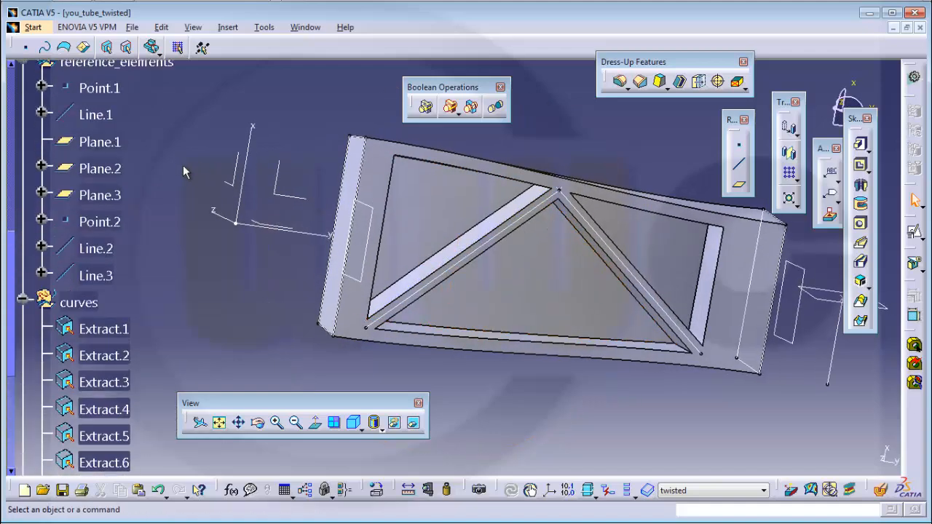
pyautogui.scroll(3, 194, 185)
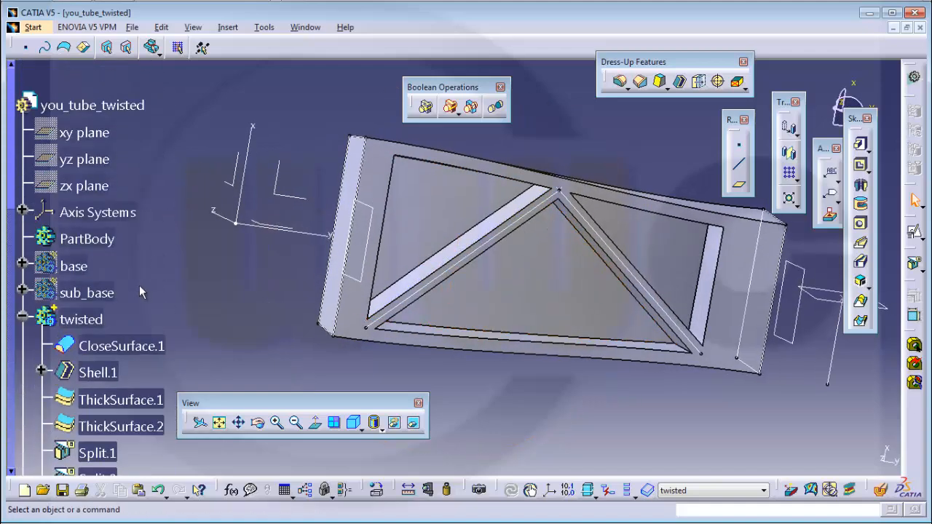
pyautogui.scroll(-1, 110, 319)
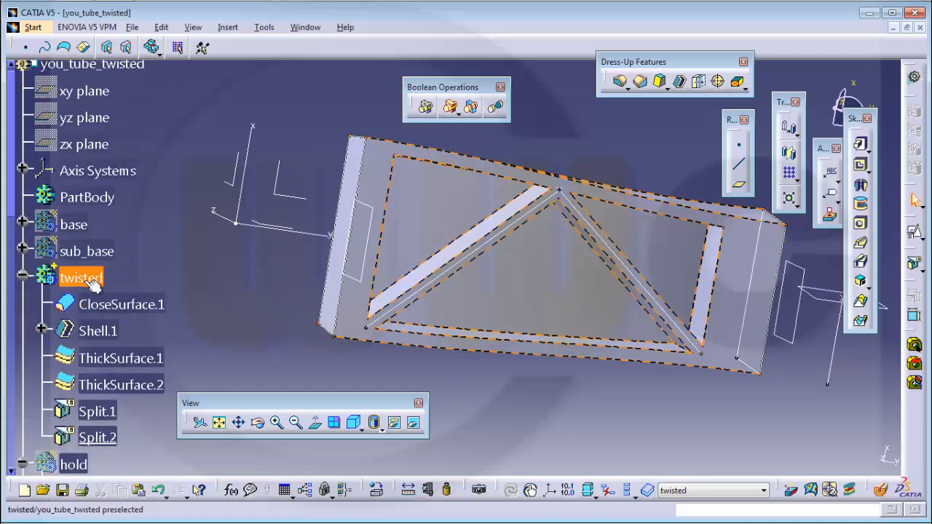
pyautogui.rightClick(91, 251)
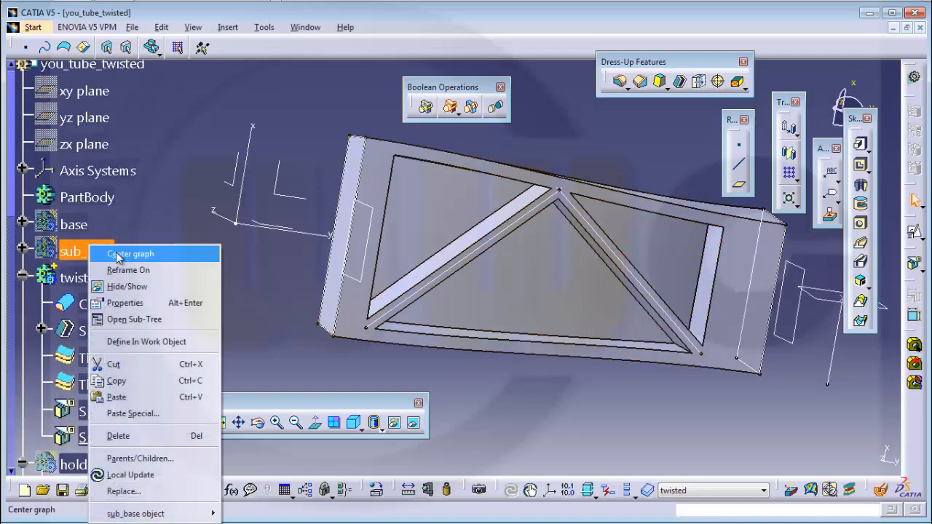
pyautogui.click(129, 287)
pyautogui.rightClick(97, 231)
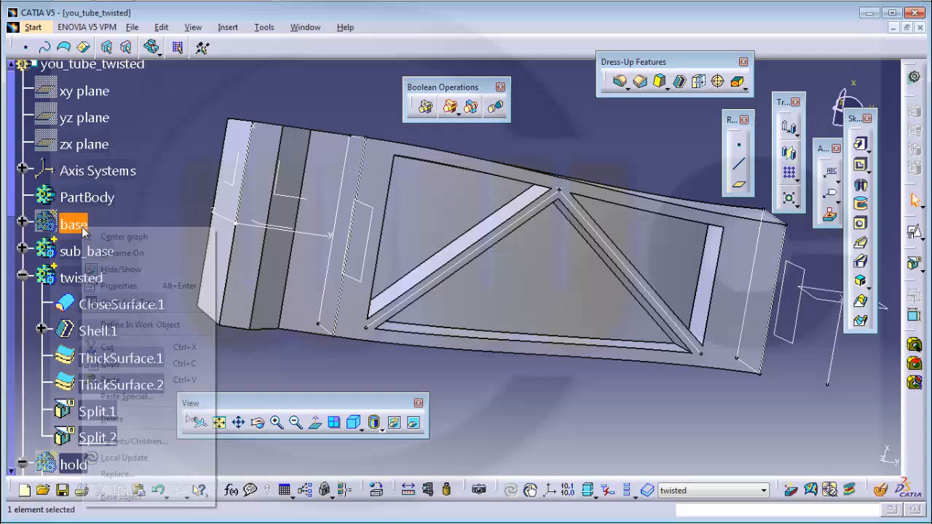
pyautogui.click(128, 271)
pyautogui.scroll(-4, 133, 228)
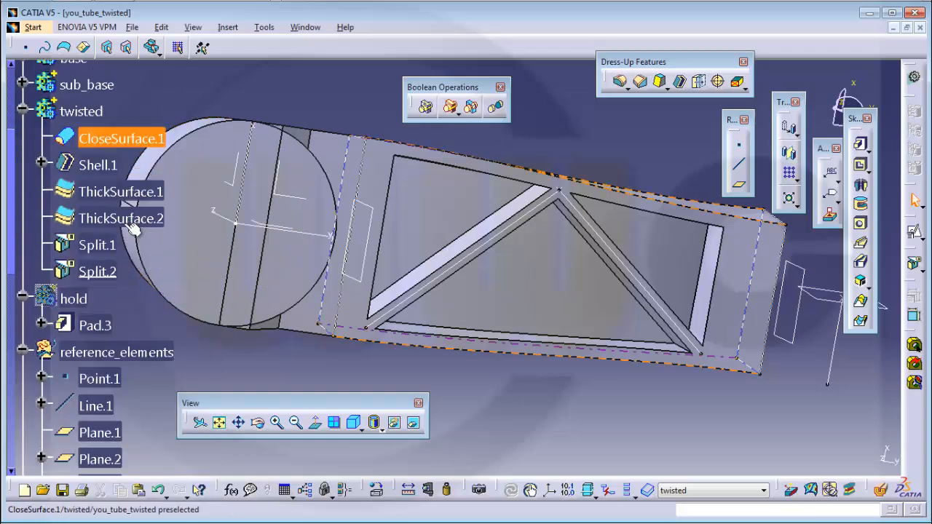
pyautogui.rightClick(79, 304)
pyautogui.click(128, 63)
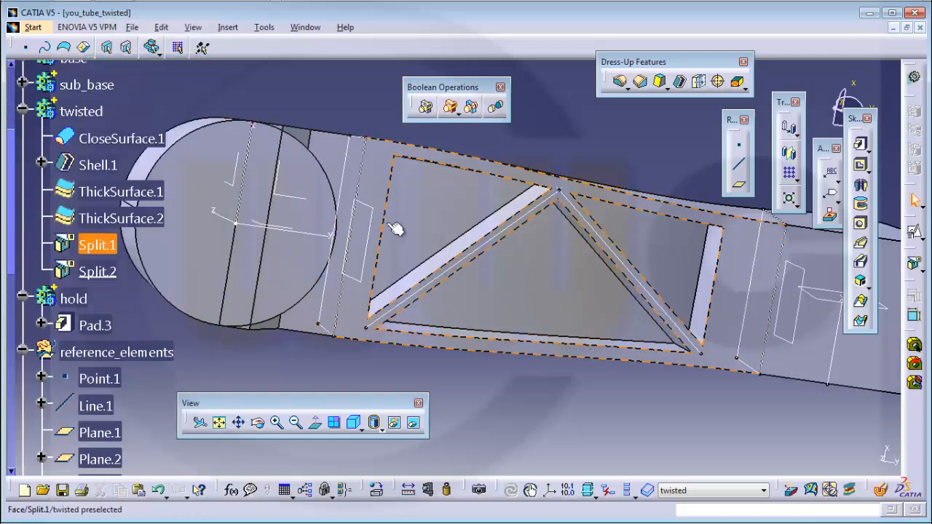
pyautogui.moveTo(387, 229); pyautogui.dragTo(460, 268, button='middle')
pyautogui.scroll(-3, 206, 291)
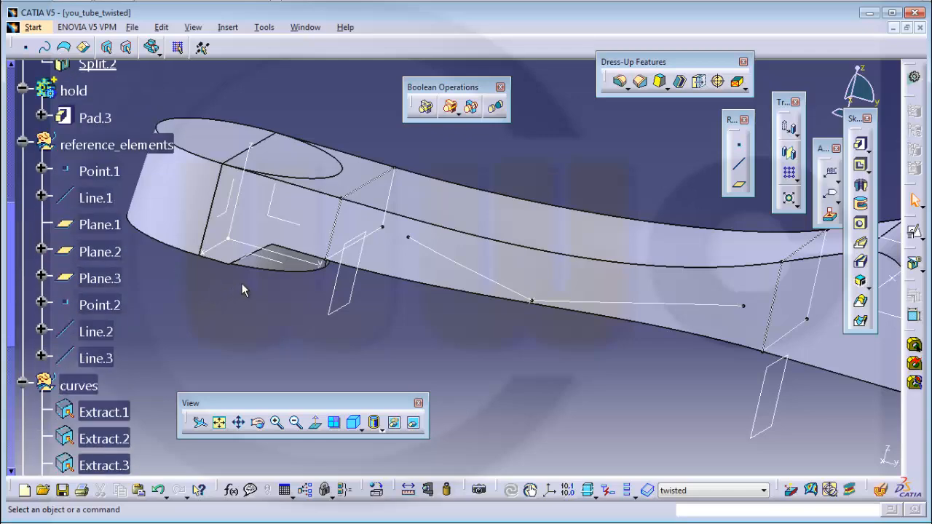
pyautogui.moveTo(789, 295); pyautogui.dragTo(593, 278, button='middle')
pyautogui.scroll(6, 257, 321)
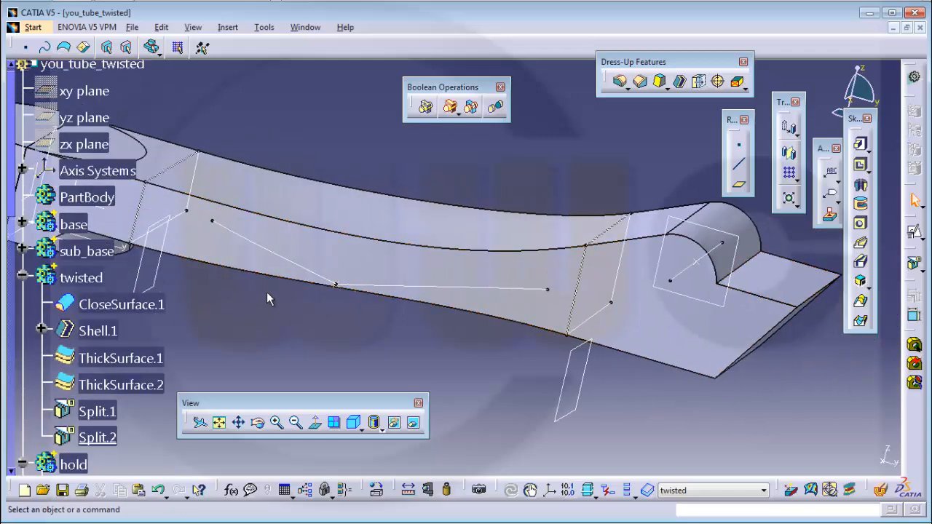
pyautogui.scroll(-2, 267, 290)
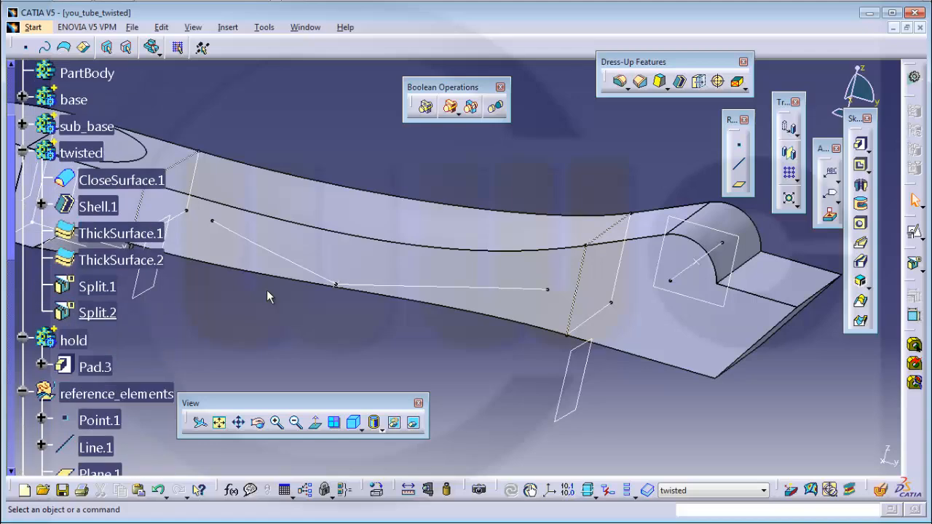
# - Collapse the twisted body and make the hold body the current work object
pyautogui.click(22, 151)
pyautogui.rightClick(74, 180)
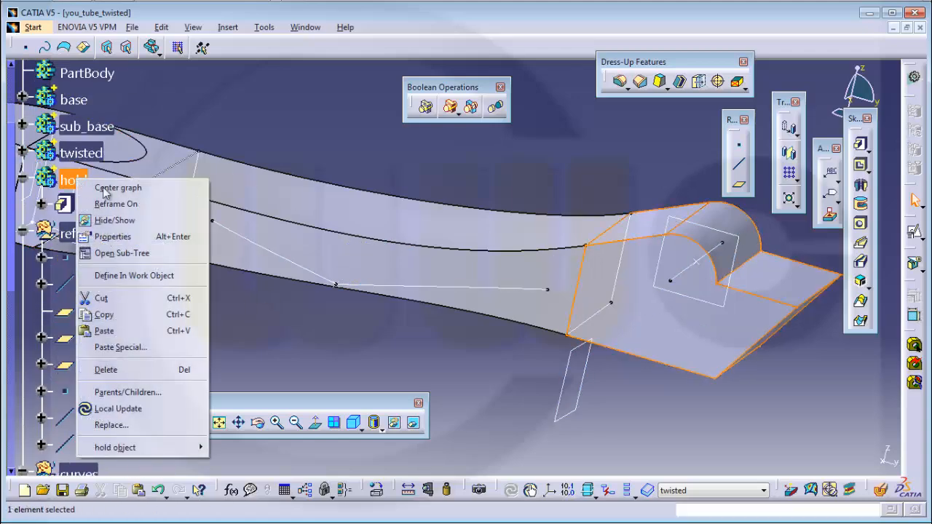
pyautogui.click(150, 273)
pyautogui.moveTo(557, 269)
pyautogui.mouseDown(button='middle')
pyautogui.moveTo(561, 263)
pyautogui.moveTo(553, 272)
pyautogui.mouseUp(button='middle')
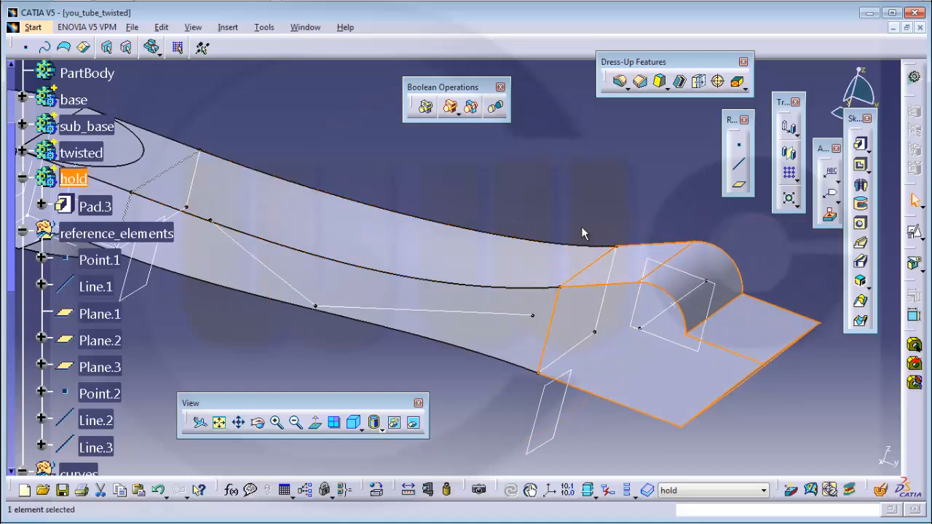
pyautogui.click(584, 227)
# - Start a positioned sketch on Plane.1 in the hold body with implicit origin and orientation
pyautogui.click(915, 233)
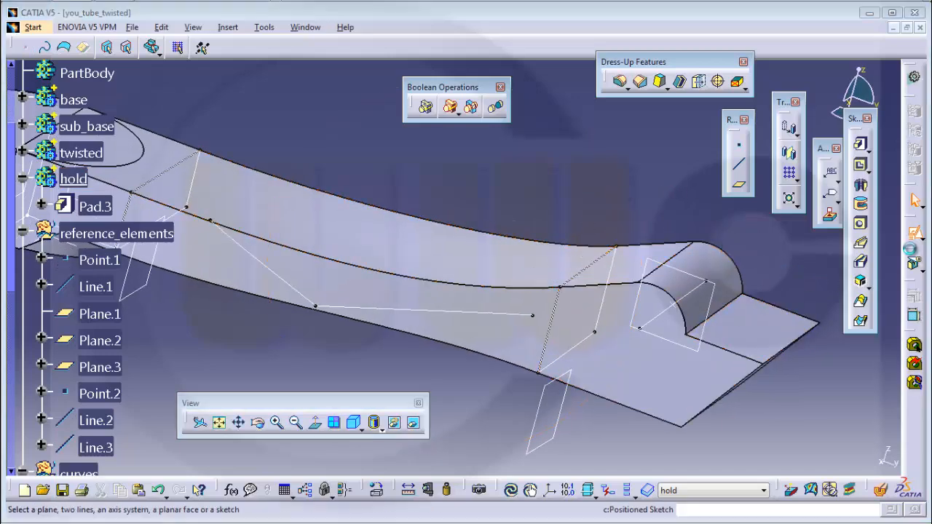
pyautogui.click(719, 309)
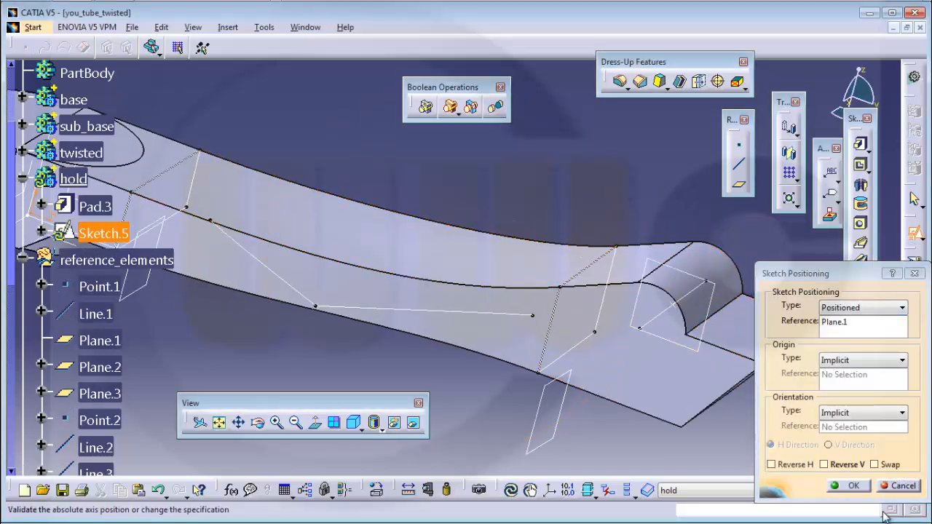
pyautogui.click(853, 486)
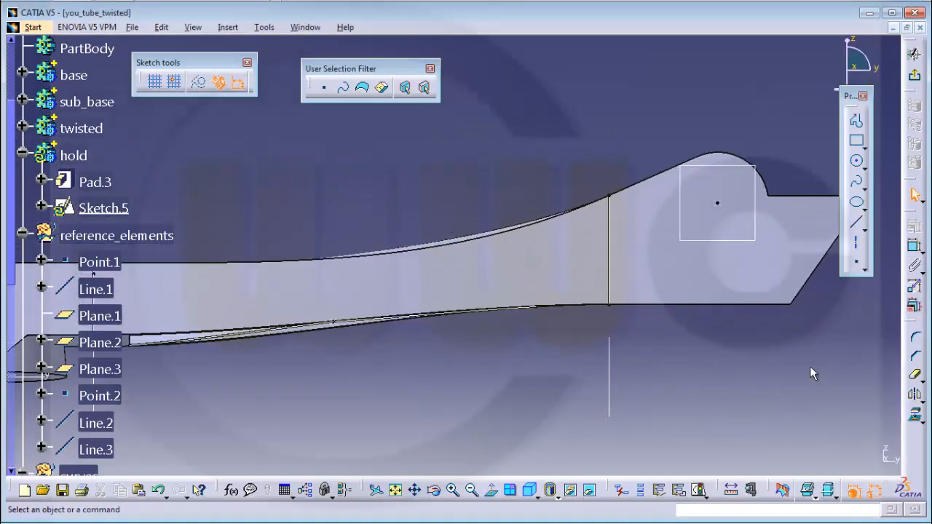
# - Sketch a rectangle about 36 mm wide and 35 mm high enclosing most of the hold's side profile
pyautogui.moveTo(799, 330); pyautogui.dragTo(726, 327, button='middle')
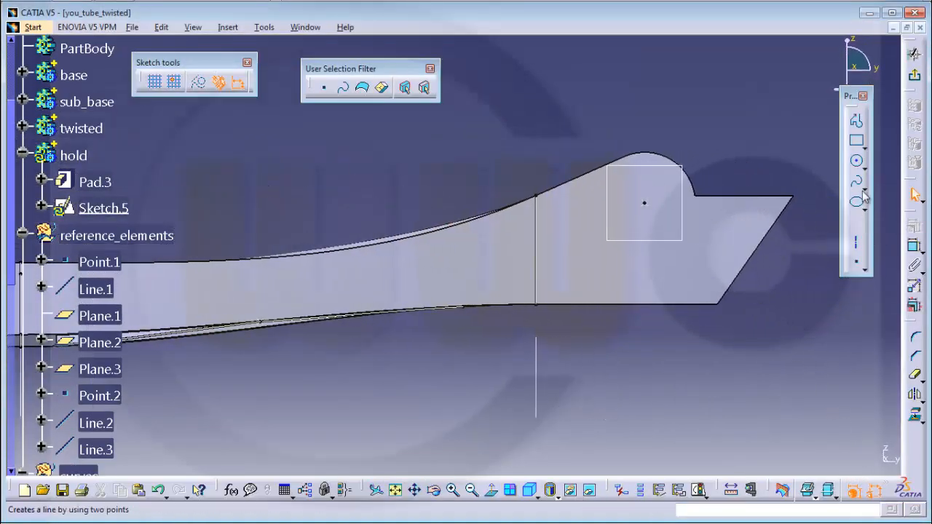
pyautogui.click(857, 144)
pyautogui.click(563, 114)
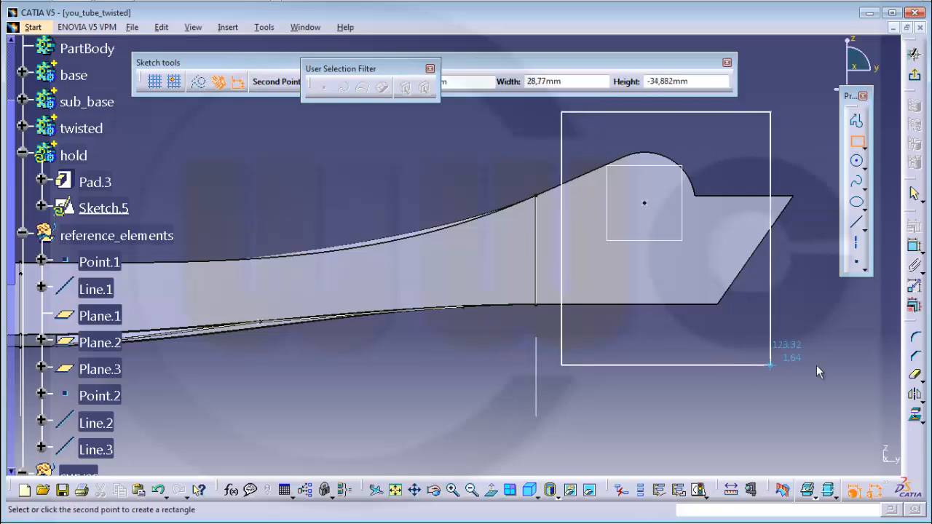
pyautogui.click(822, 365)
pyautogui.click(643, 446)
# - Delete the four automatic parallelism constraints, Parallelism.57 to Parallelism.60, from the rectangle in Sketch.5
pyautogui.scroll(-1, 168, 391)
pyautogui.scroll(-2, 167, 391)
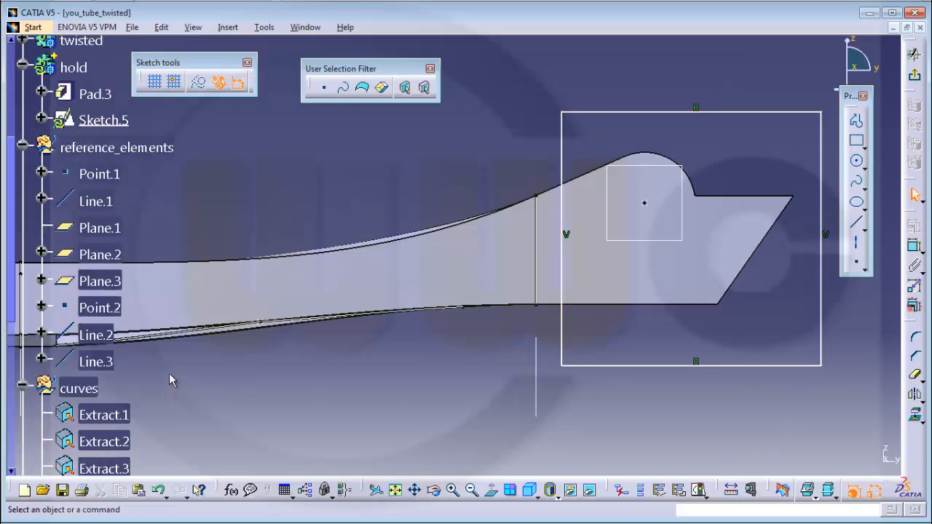
pyautogui.scroll(3, 169, 378)
pyautogui.click(42, 207)
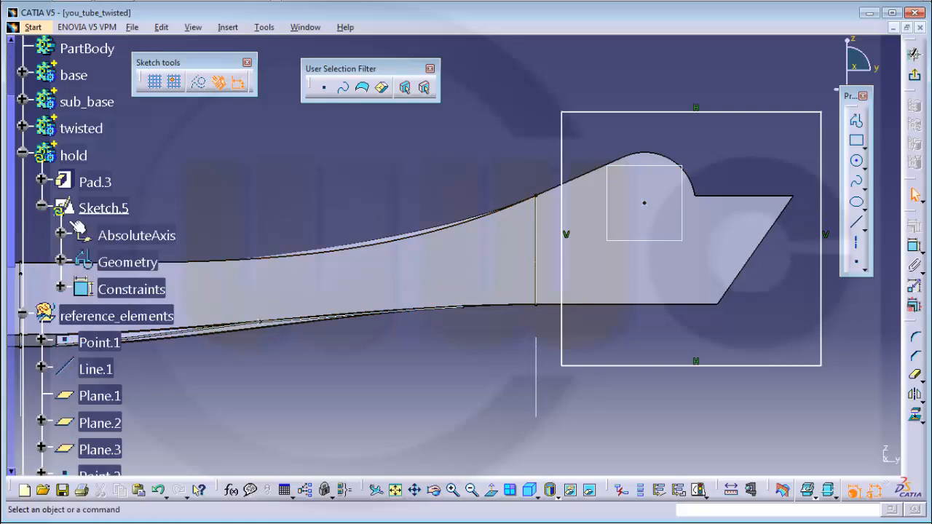
pyautogui.click(61, 289)
pyautogui.click(185, 316)
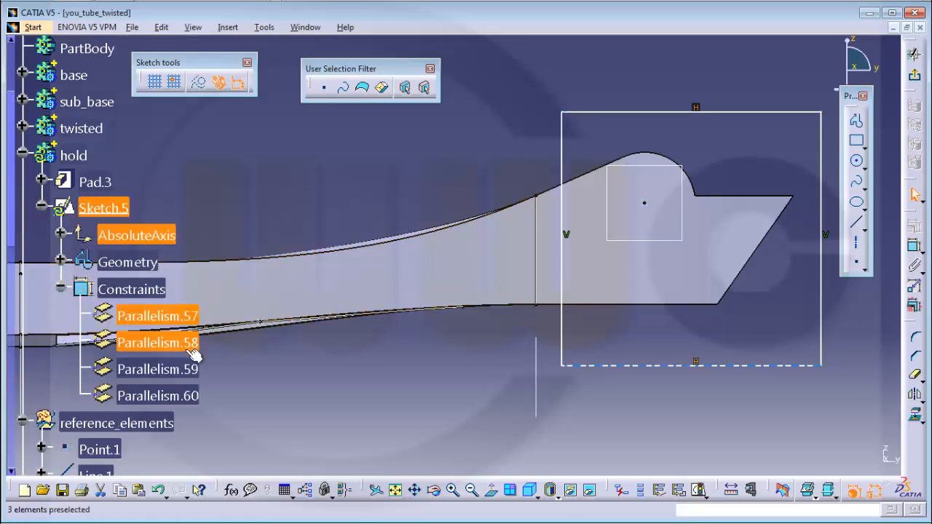
pyautogui.keyDown('shift'); pyautogui.click(186, 395); pyautogui.keyUp('shift')
pyautogui.press('Delete')
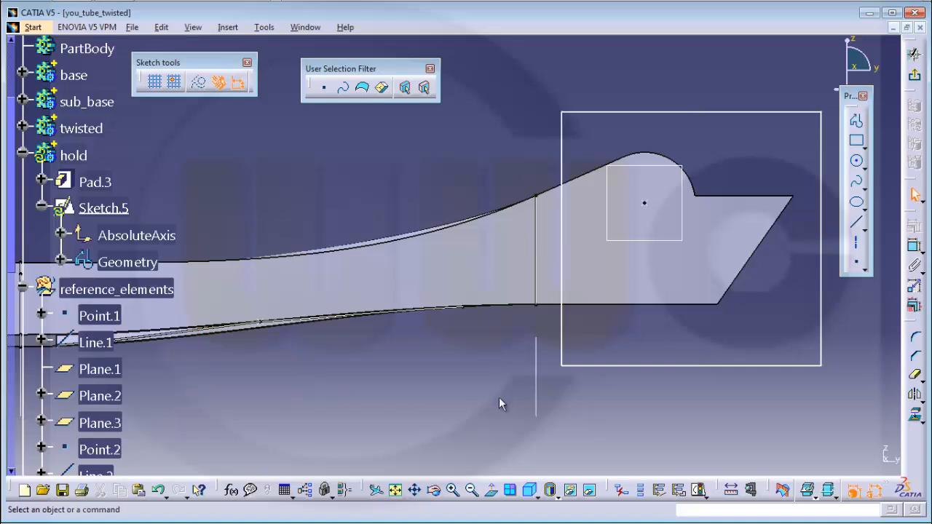
# - Constrain the distance between the rectangle's two vertical sides to 35 mm
pyautogui.moveTo(781, 322); pyautogui.dragTo(697, 338, button='middle')
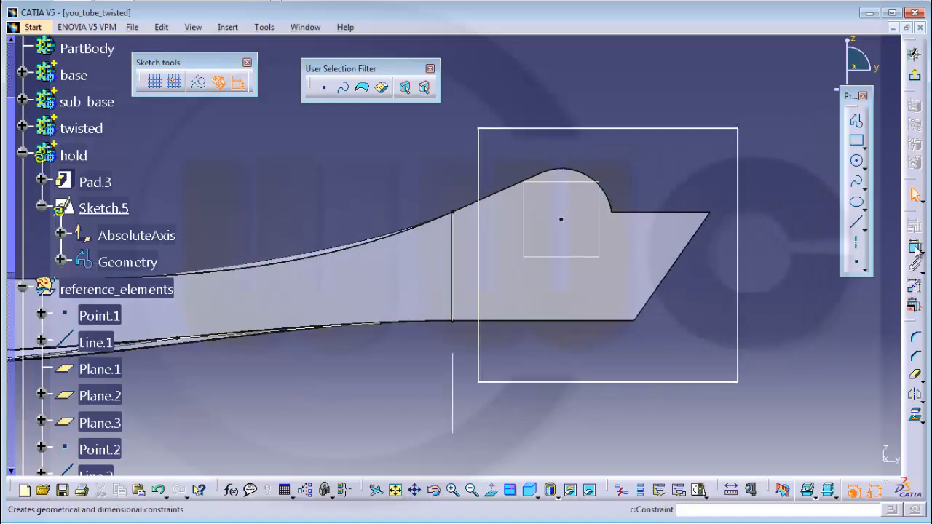
pyautogui.click(479, 149)
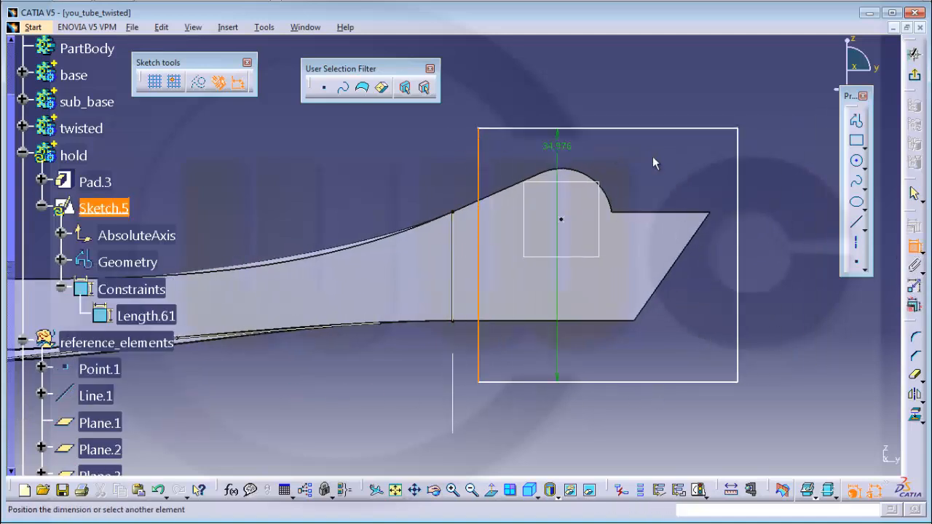
pyautogui.click(737, 151)
pyautogui.click(635, 93)
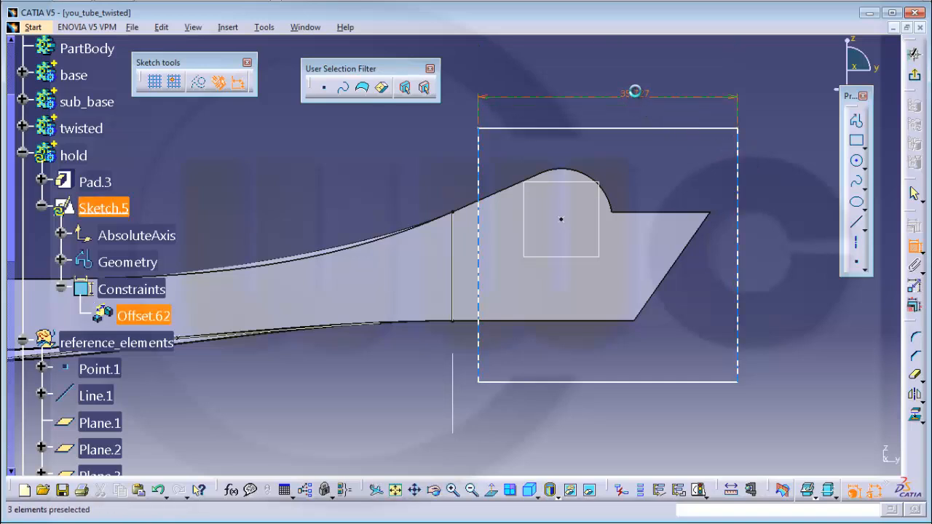
pyautogui.doubleClick(635, 95)
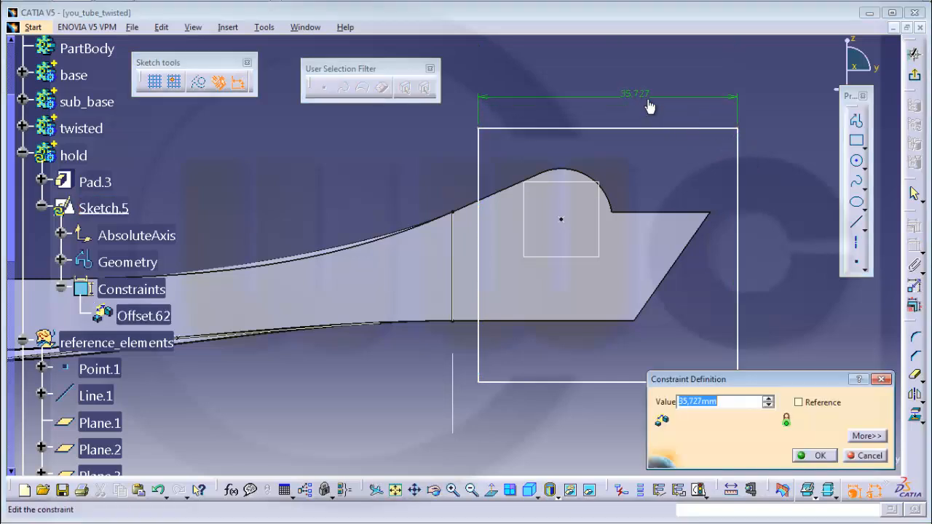
pyautogui.write('35')
pyautogui.press('Return')
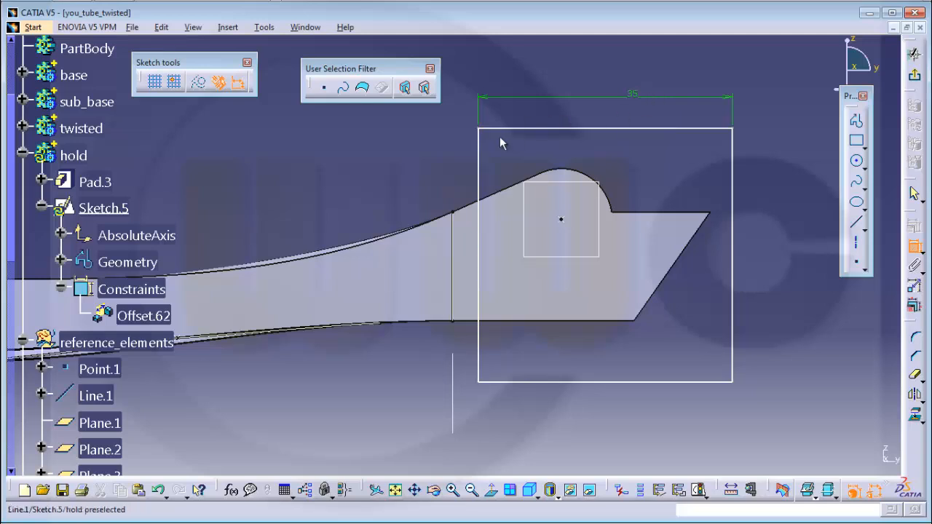
# - Make the rectangle's side nearest the twisted arm coincident with the reference plane at the arm-hold junction
pyautogui.click(479, 166)
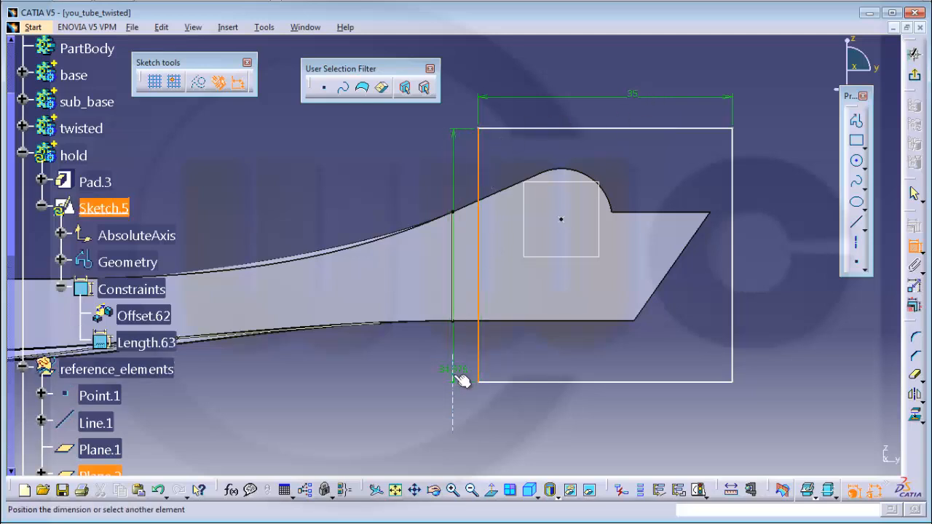
pyautogui.click(454, 378)
pyautogui.rightClick(428, 241)
pyautogui.click(478, 243)
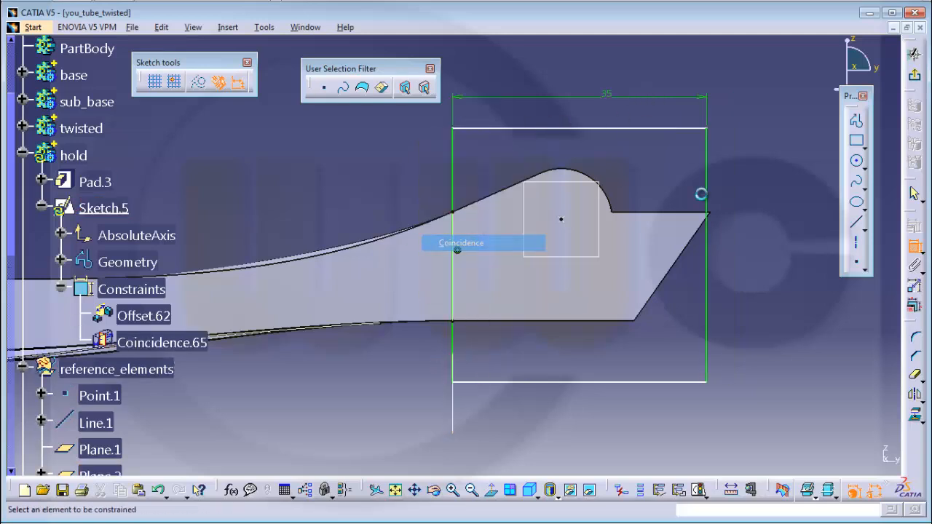
# - Constrain the distance between the rectangle's upper and lower sides to 35 mm
pyautogui.click(651, 128)
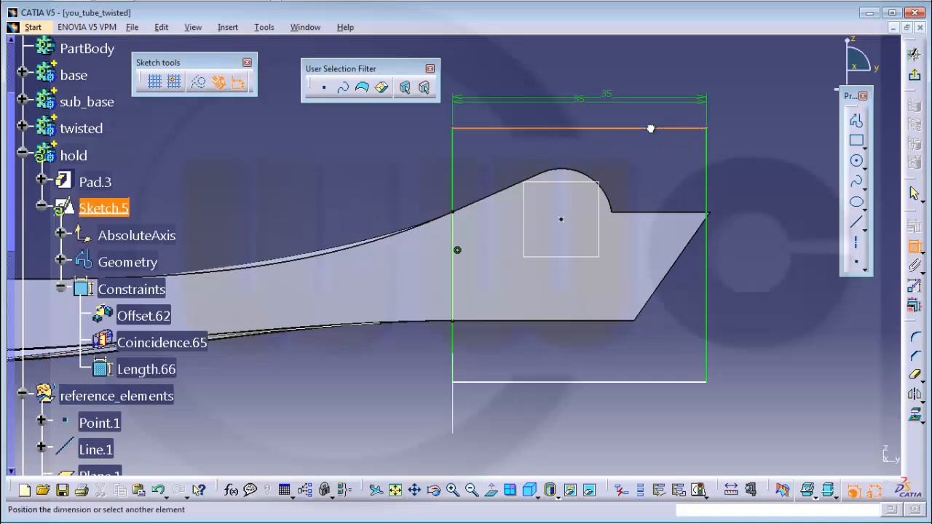
pyautogui.click(651, 382)
pyautogui.click(790, 240)
pyautogui.doubleClick(795, 235)
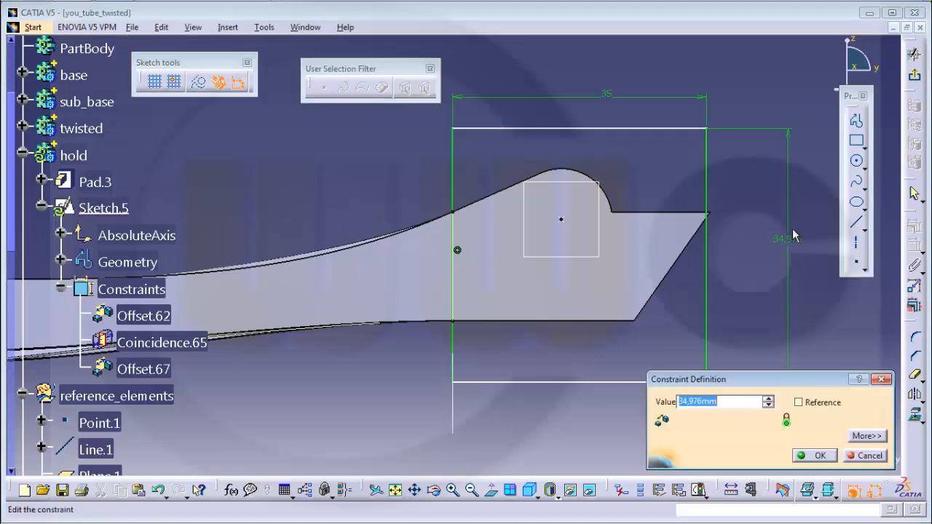
pyautogui.write('35')
pyautogui.press('Return')
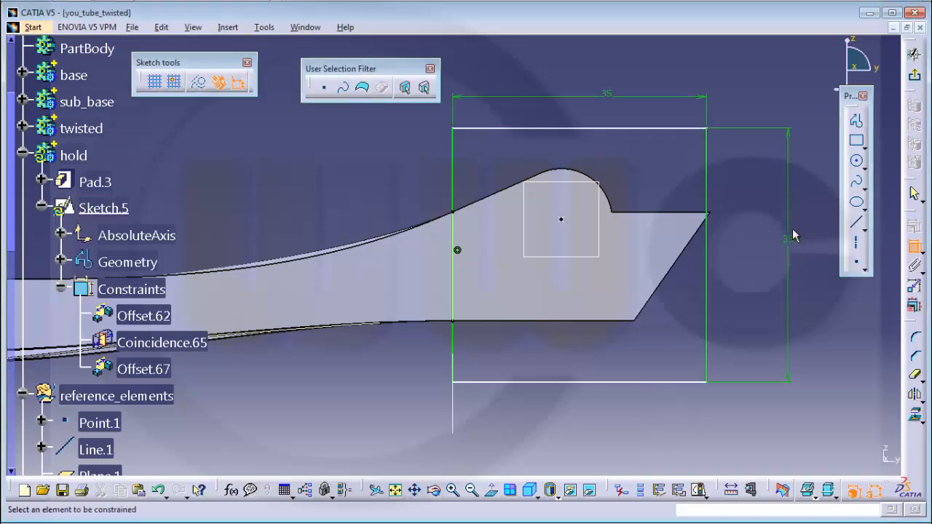
# - Add a 90° angle constraint between the rectangle's arm-side edge and its upper edge
pyautogui.moveTo(620, 275); pyautogui.dragTo(622, 319, button='middle')
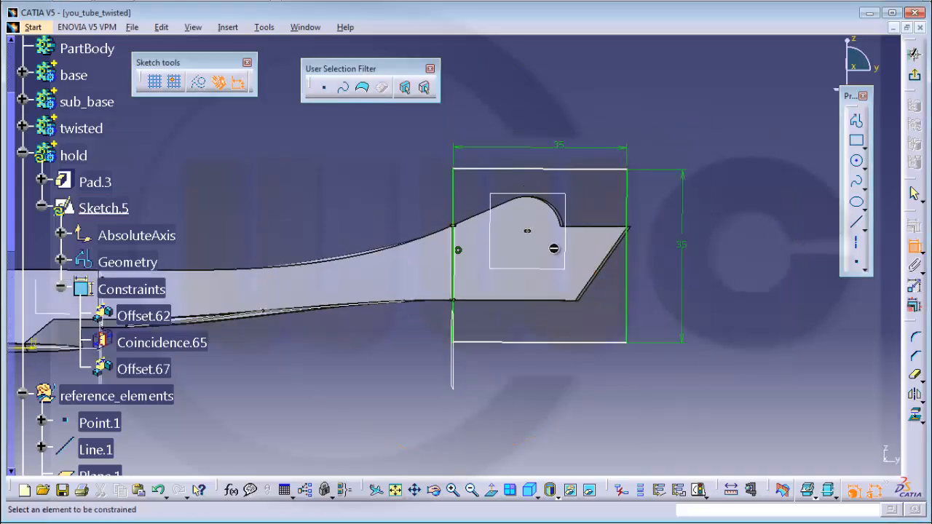
pyautogui.moveTo(555, 248); pyautogui.dragTo(470, 88, button='middle')
pyautogui.click(471, 88)
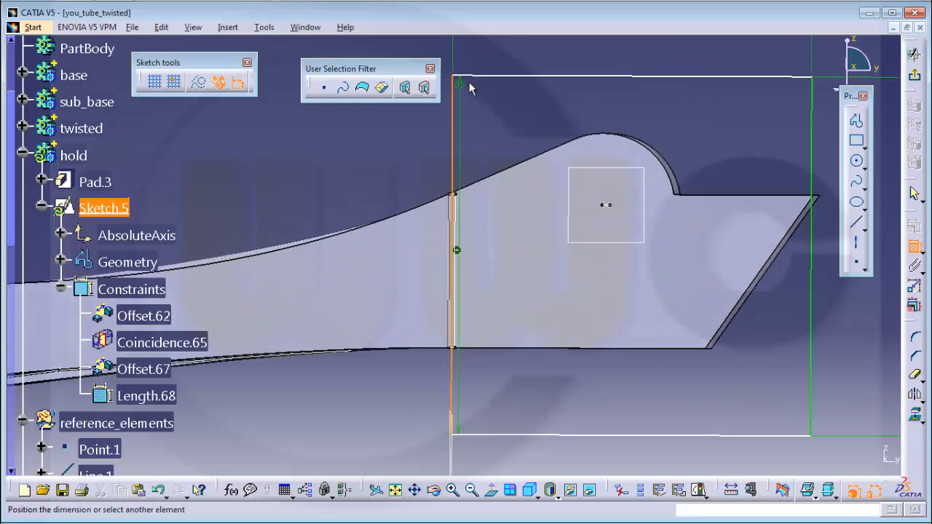
pyautogui.click(481, 76)
pyautogui.click(476, 104)
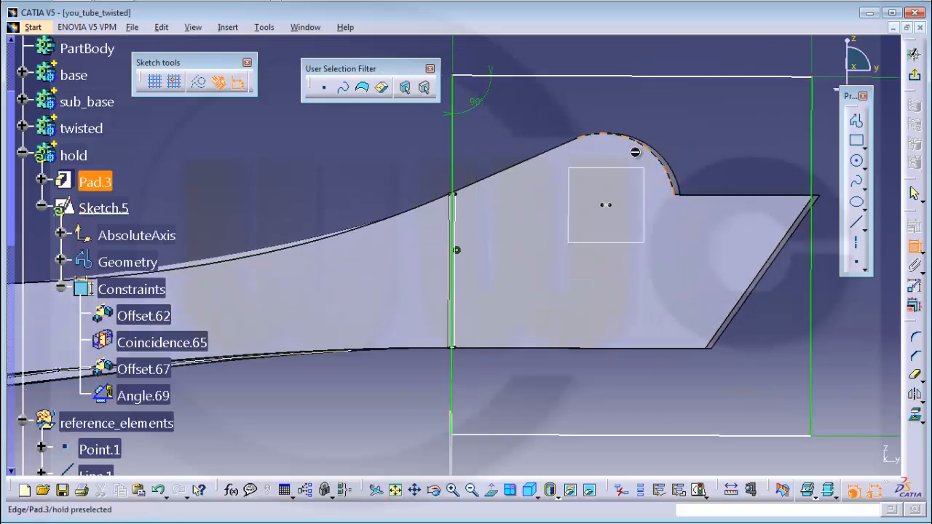
# - Constrain the rectangle's upper edge 17.5 mm from the reference line through the rounded hump, and exit the sketch
pyautogui.moveTo(605, 216); pyautogui.dragTo(603, 263, button='middle')
pyautogui.click(616, 243)
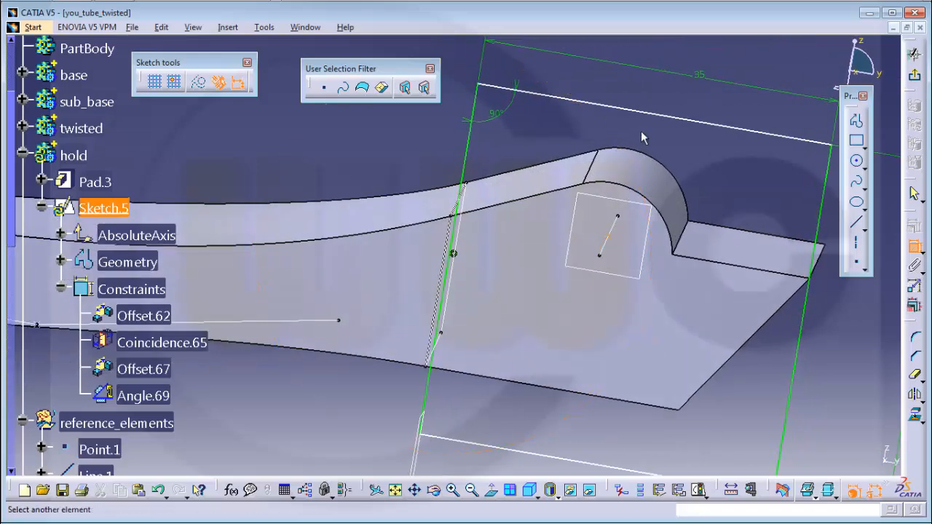
pyautogui.click(639, 114)
pyautogui.click(723, 161)
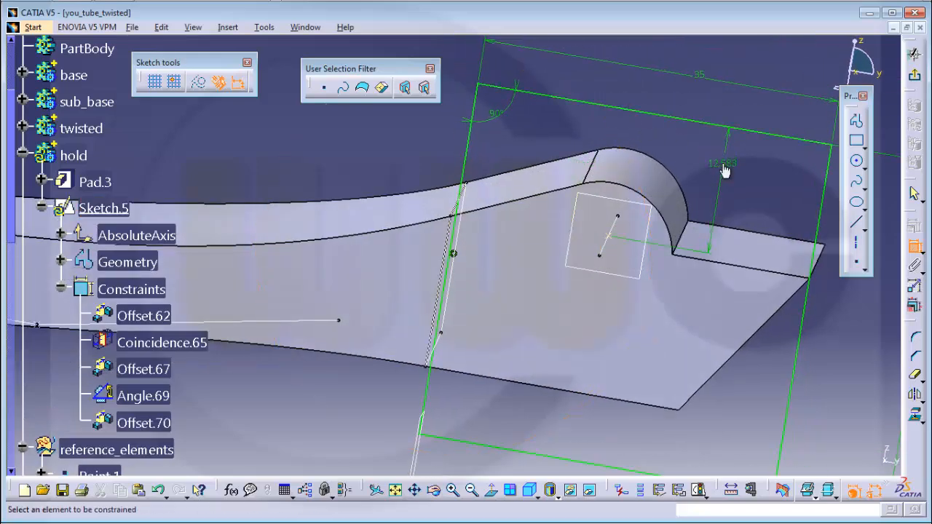
pyautogui.doubleClick(725, 167)
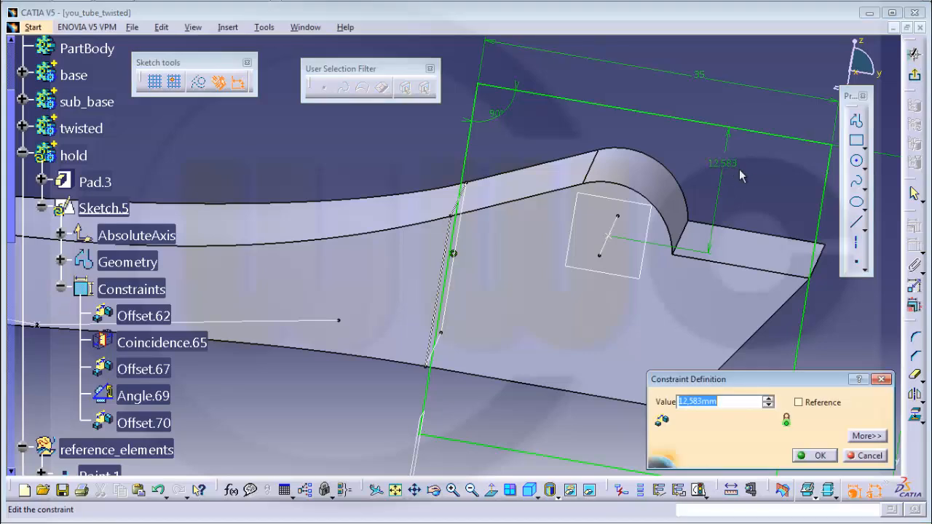
pyautogui.write('17.5')
pyautogui.press('Return')
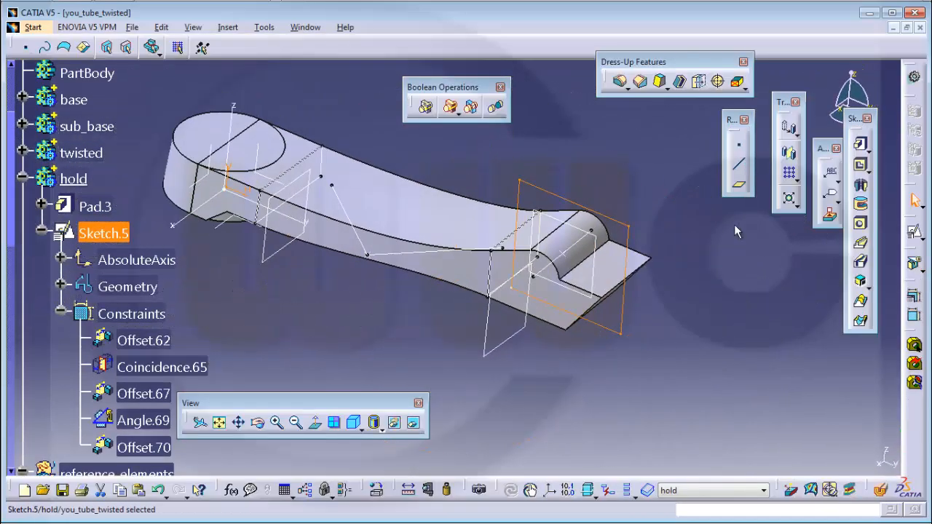
# - Cut a pocket in the hold from Sketch.5 with an Up to last limit, trimming only the outer margin on one side
pyautogui.click(861, 166)
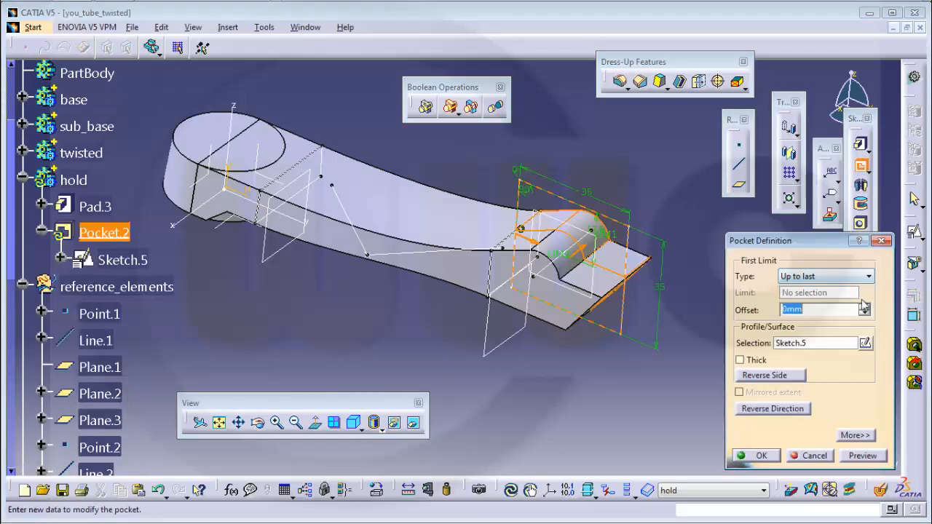
pyautogui.click(854, 435)
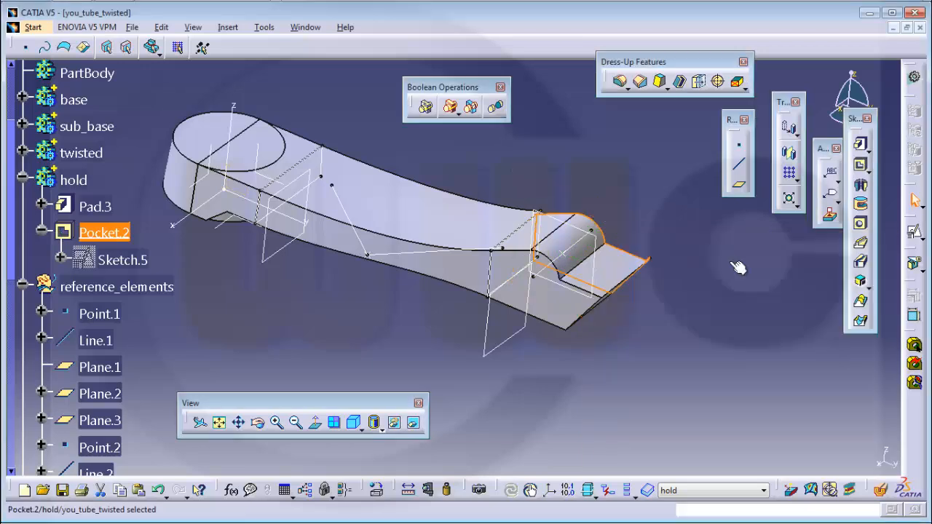
pyautogui.moveTo(566, 243); pyautogui.dragTo(468, 338, button='middle')
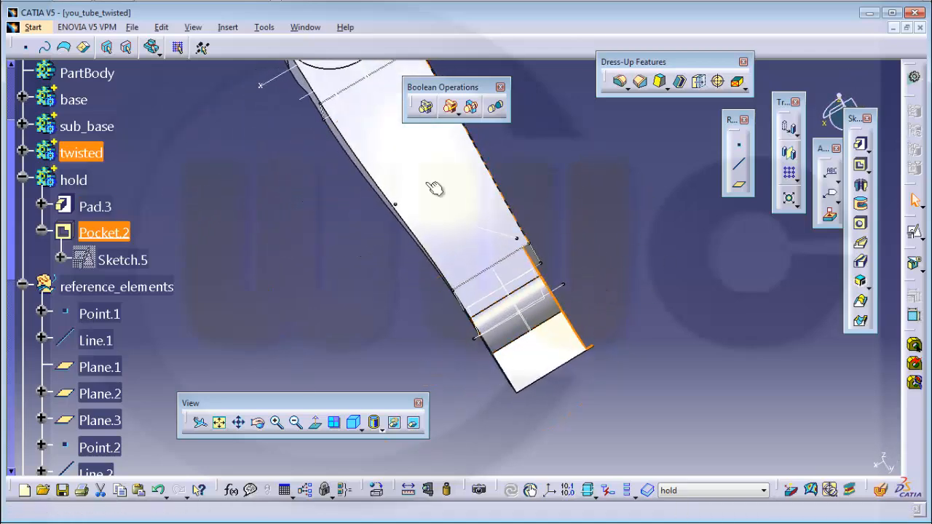
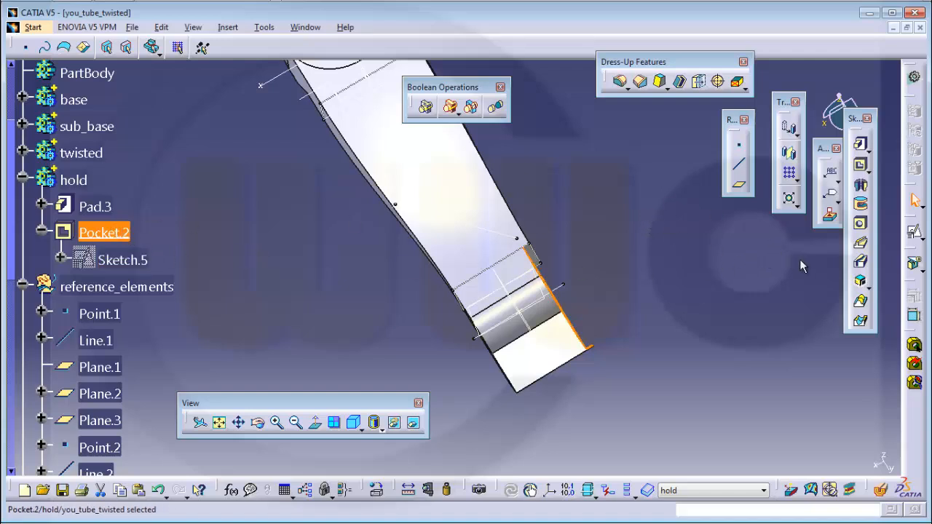
# - Mirror the side pocket of the hold about Plane.1
pyautogui.click(788, 153)
pyautogui.click(514, 308)
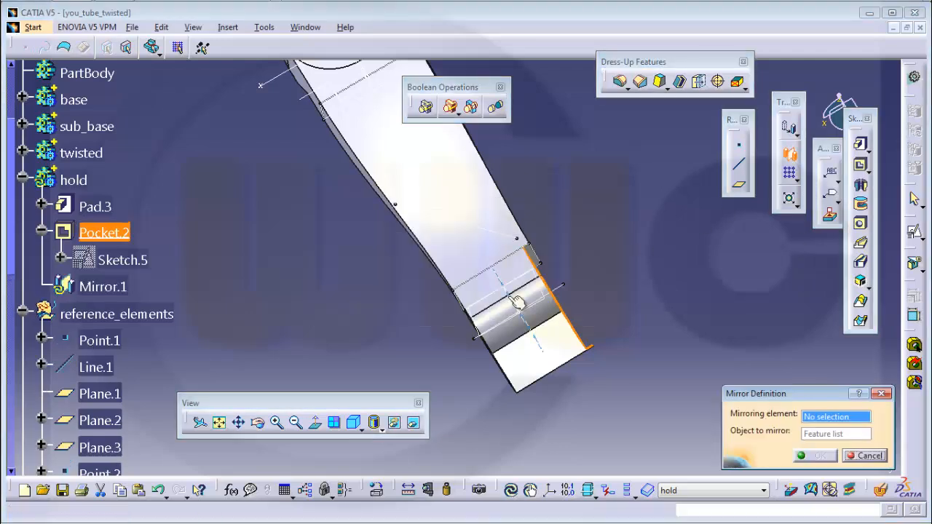
pyautogui.click(505, 304)
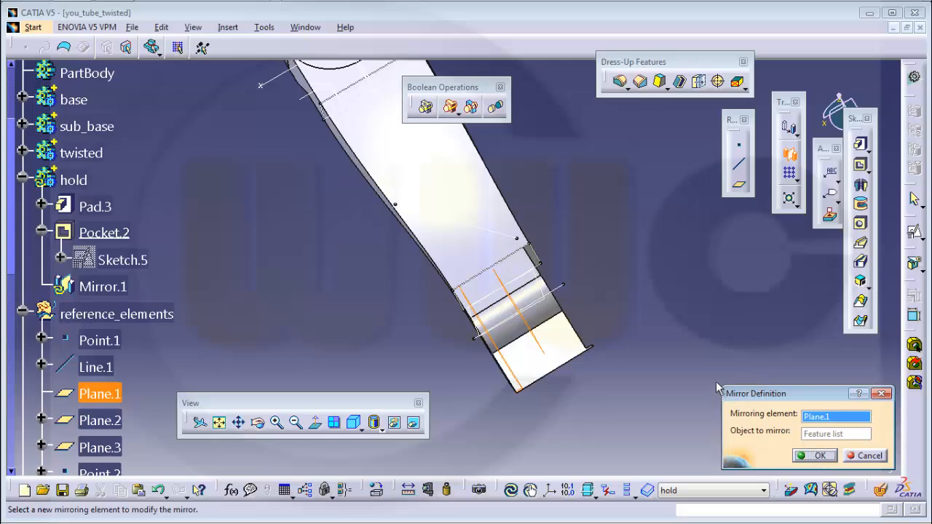
pyautogui.click(813, 459)
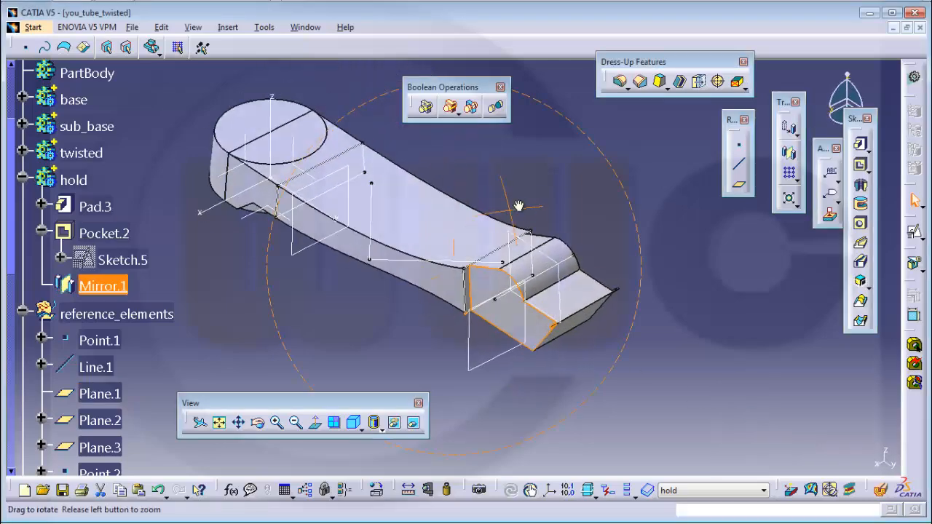
pyautogui.moveTo(428, 260); pyautogui.dragTo(599, 218, button='middle')
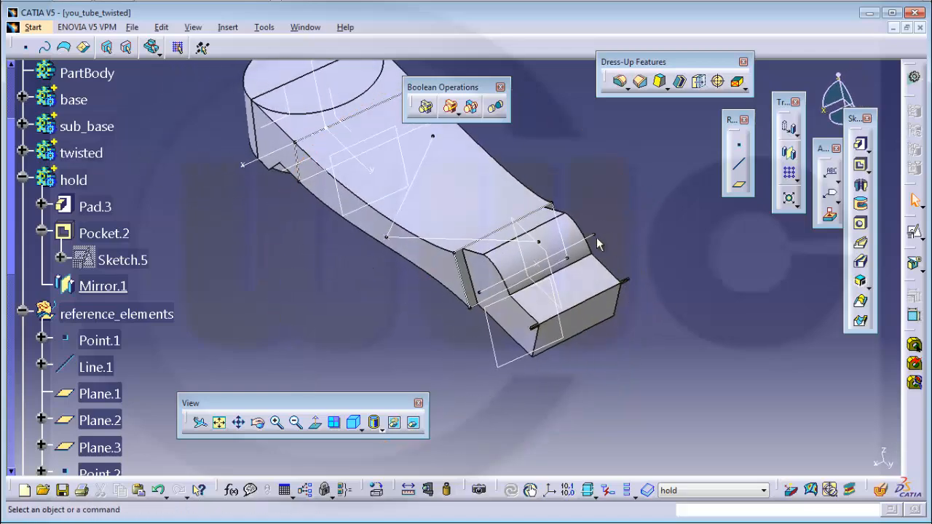
pyautogui.doubleClick(594, 244)
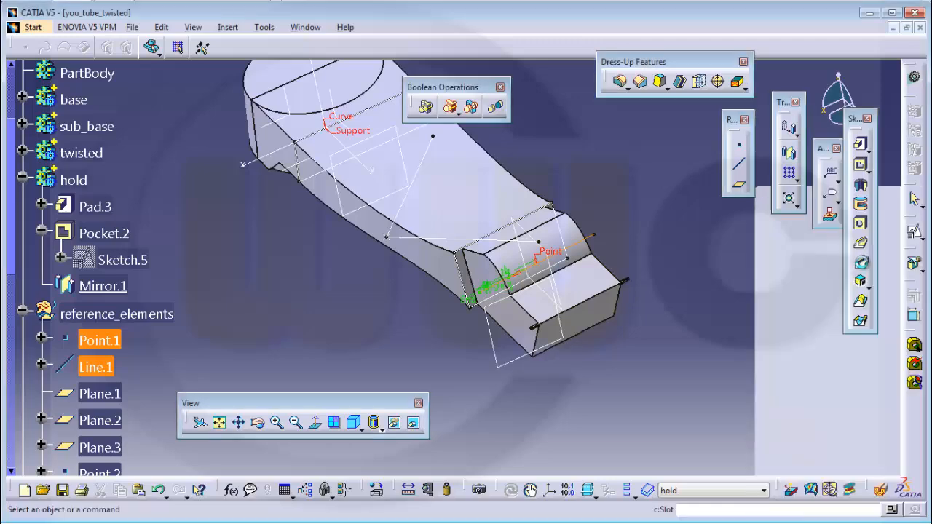
pyautogui.moveTo(643, 191); pyautogui.dragTo(726, 237, button='middle')
pyautogui.hotkey('ctrl', 'z')
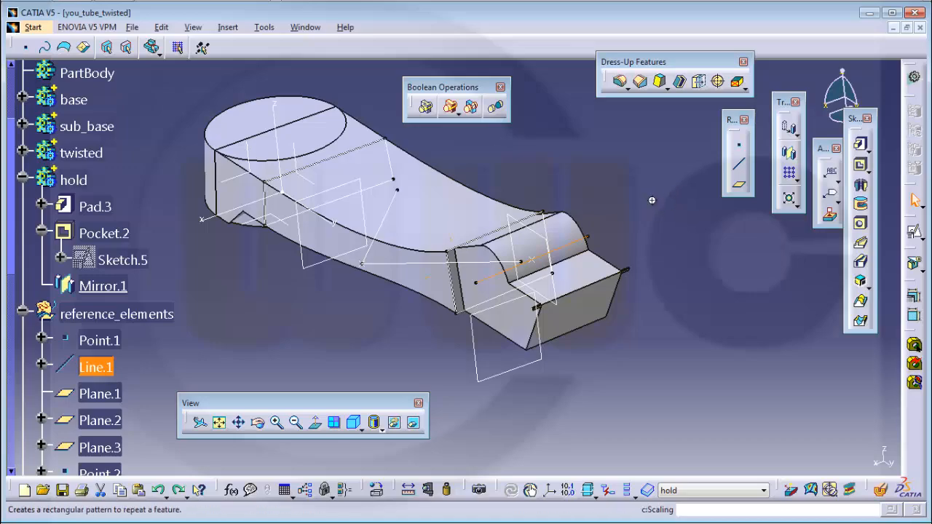
# - Bring Plane.3 closer to the base, setting its offset from the ZX plane to 15 mm
pyautogui.moveTo(600, 187); pyautogui.dragTo(523, 255, button='middle')
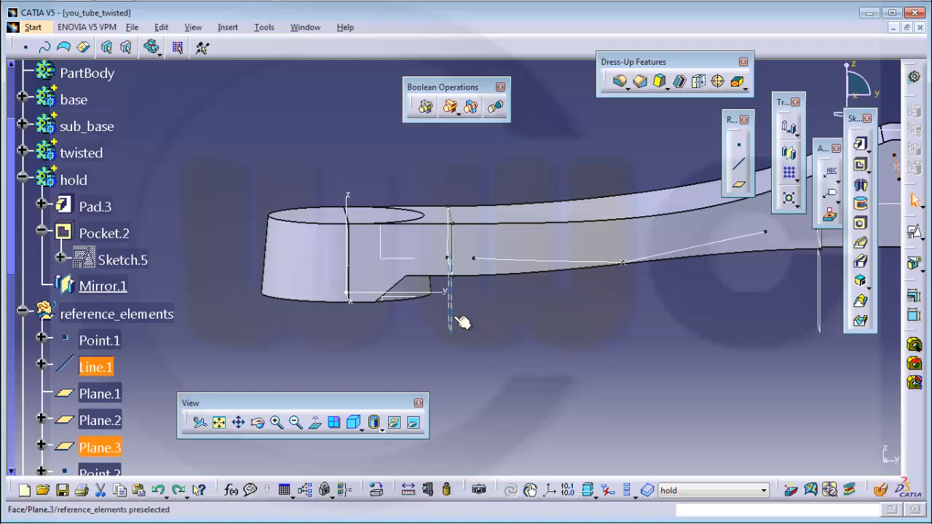
pyautogui.doubleClick(462, 321)
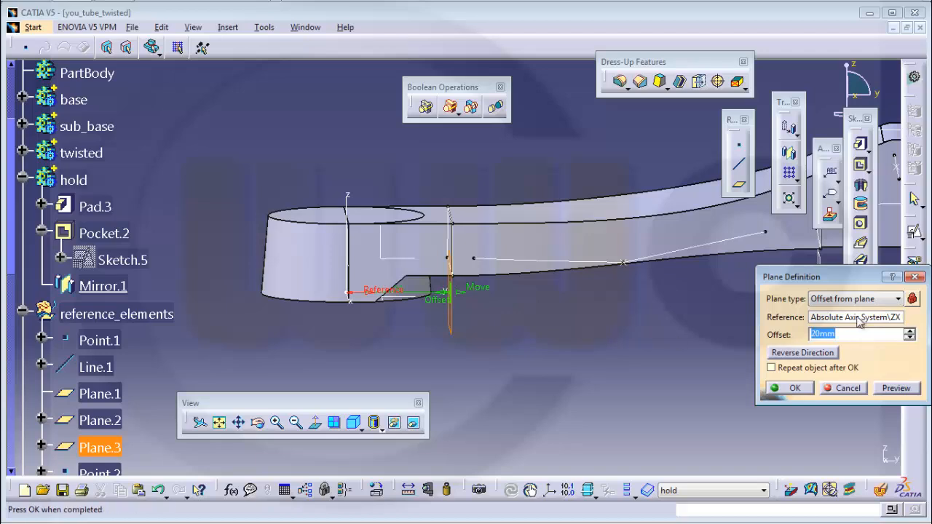
pyautogui.click(810, 386)
pyautogui.moveTo(647, 299); pyautogui.dragTo(580, 294, button='middle')
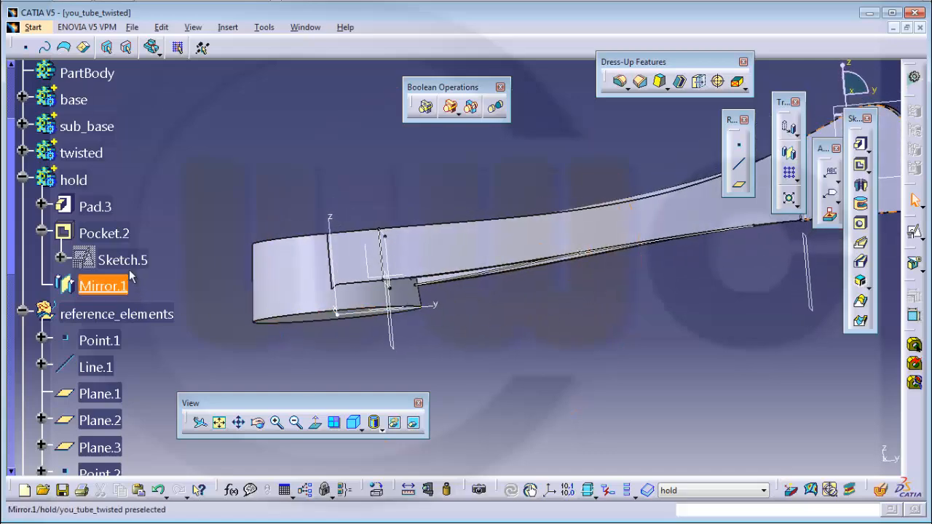
pyautogui.scroll(-3, 134, 291)
pyautogui.scroll(1, 157, 285)
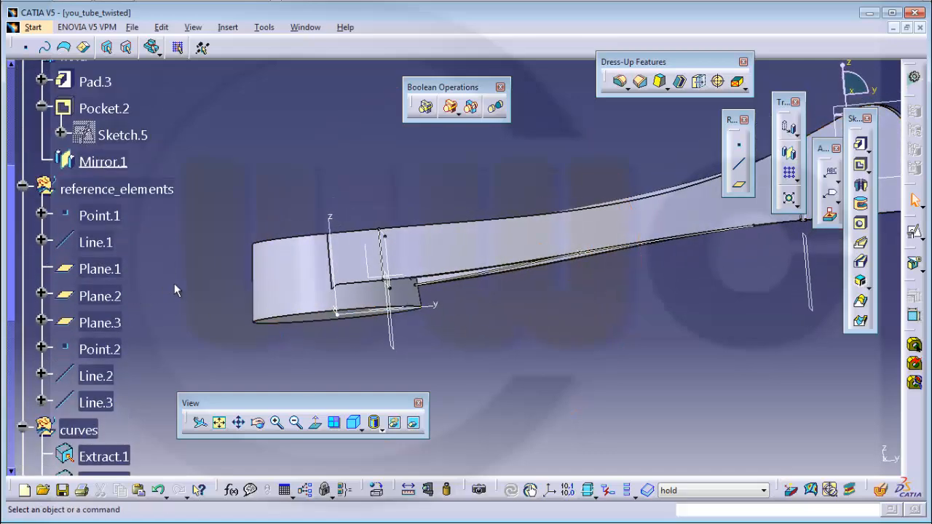
pyautogui.doubleClick(397, 342)
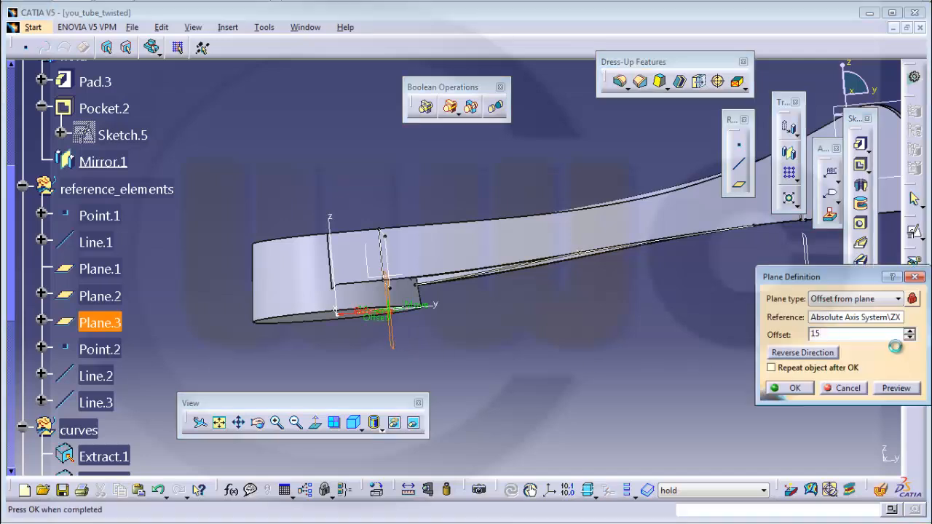
pyautogui.moveTo(548, 342); pyautogui.dragTo(460, 321, button='middle')
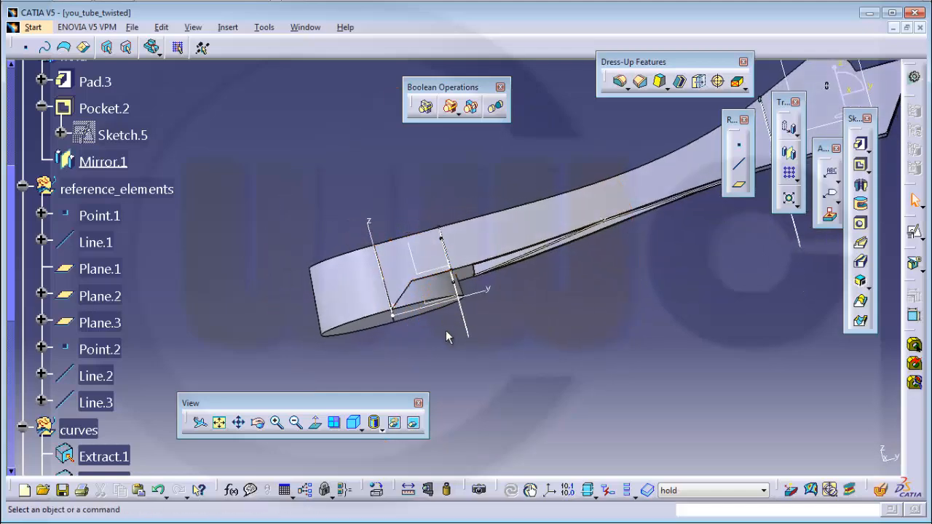
# - Shorten the horizontal length dimension of the pocket profile in Sketch.3 of sub_base, and exit the sketch
pyautogui.moveTo(415, 265); pyautogui.dragTo(441, 309, button='middle')
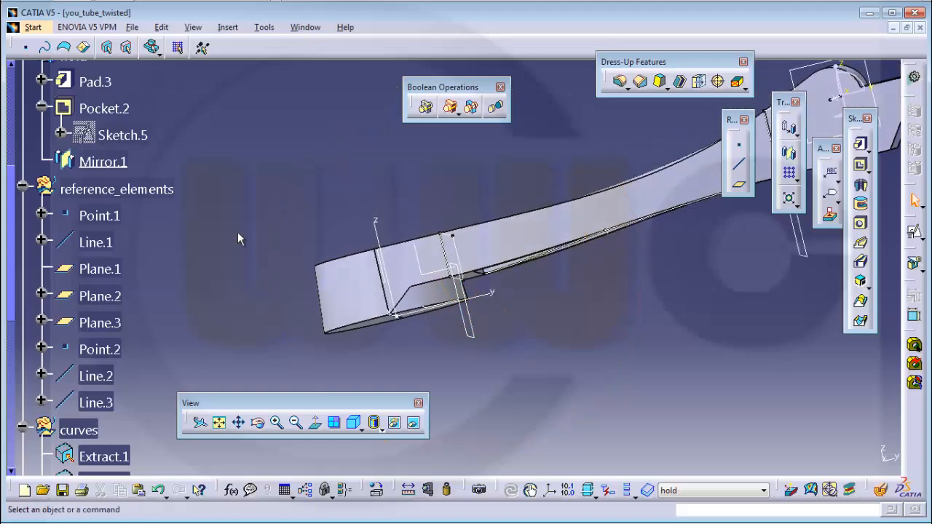
pyautogui.scroll(3, 238, 232)
pyautogui.scroll(8, 247, 231)
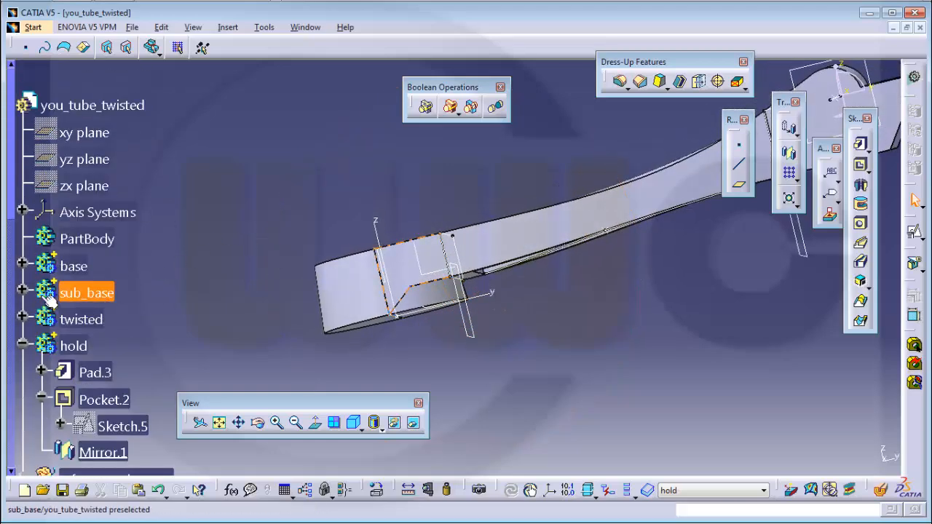
pyautogui.click(23, 292)
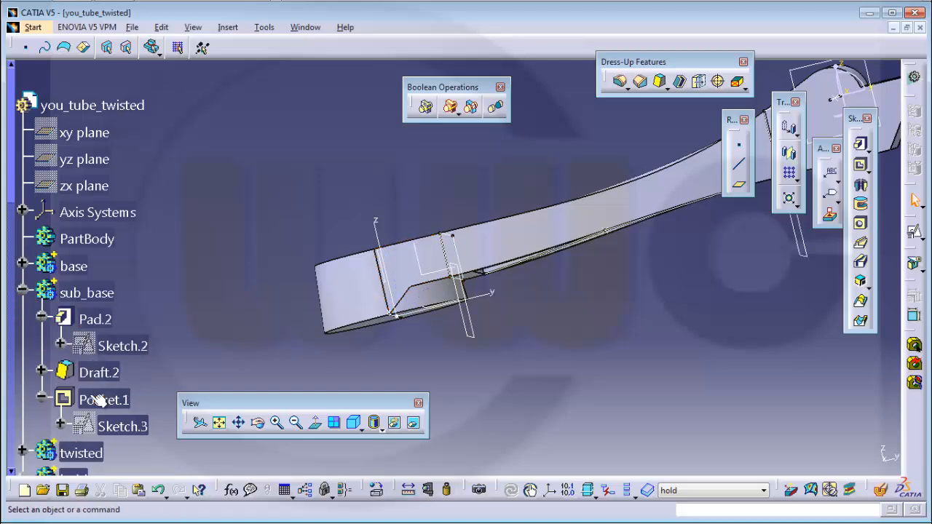
pyautogui.doubleClick(109, 427)
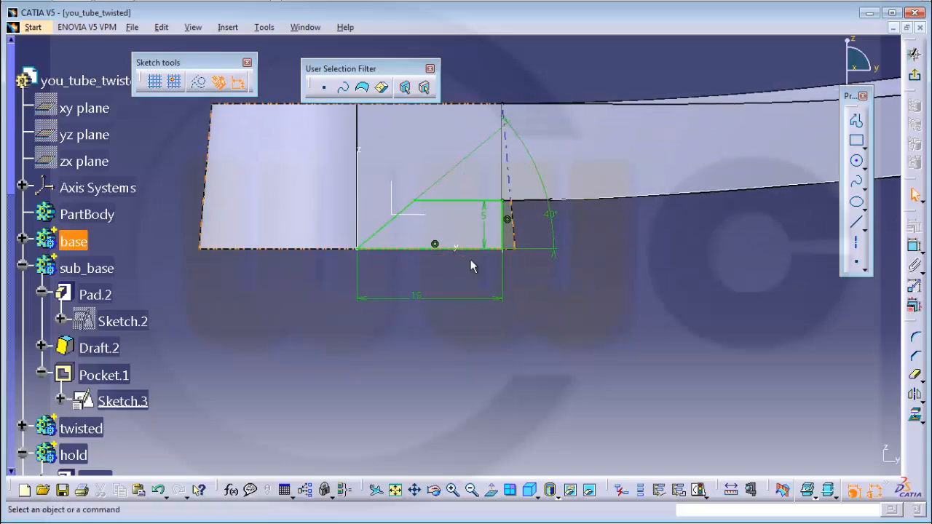
pyautogui.doubleClick(417, 293)
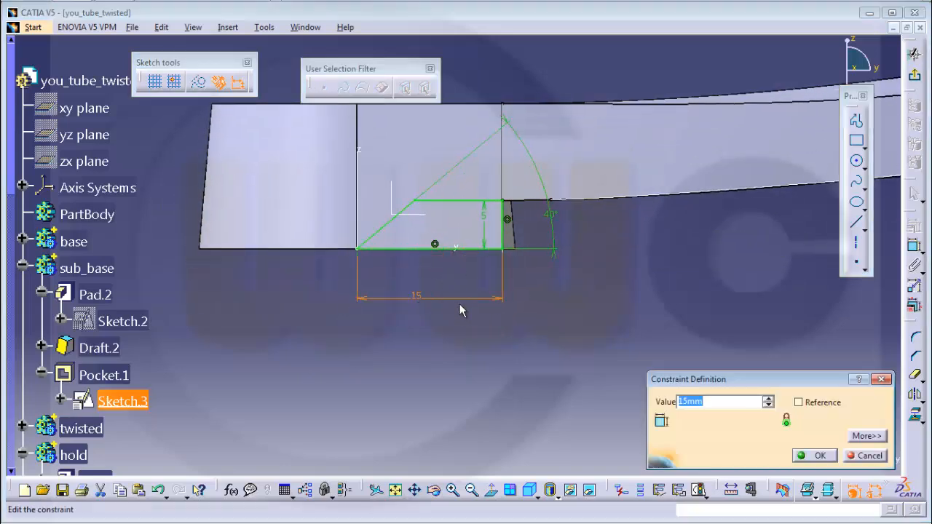
pyautogui.press('Return')
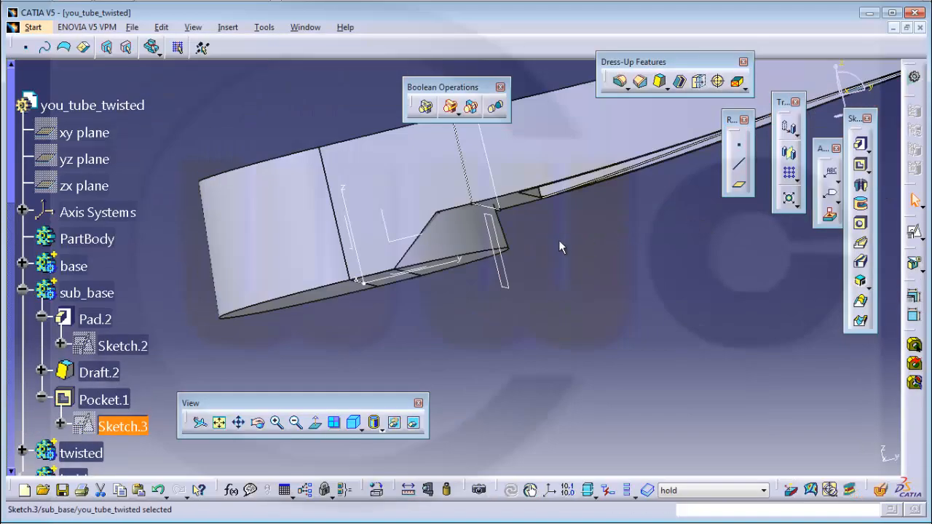
# - Reduce the offset of Plane.3 from the ZX plane, moving it further inside the round base
pyautogui.moveTo(561, 247); pyautogui.dragTo(477, 316, button='middle')
pyautogui.click(470, 319)
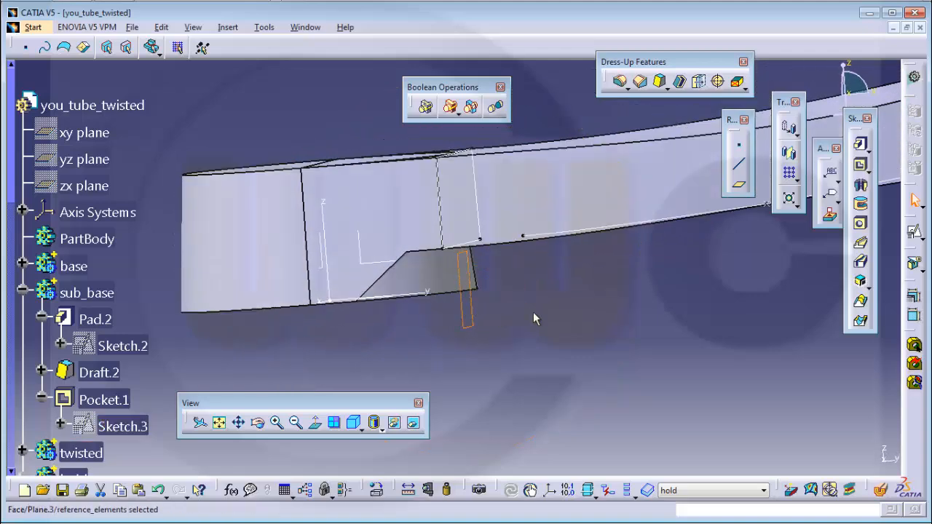
pyautogui.doubleClick(470, 314)
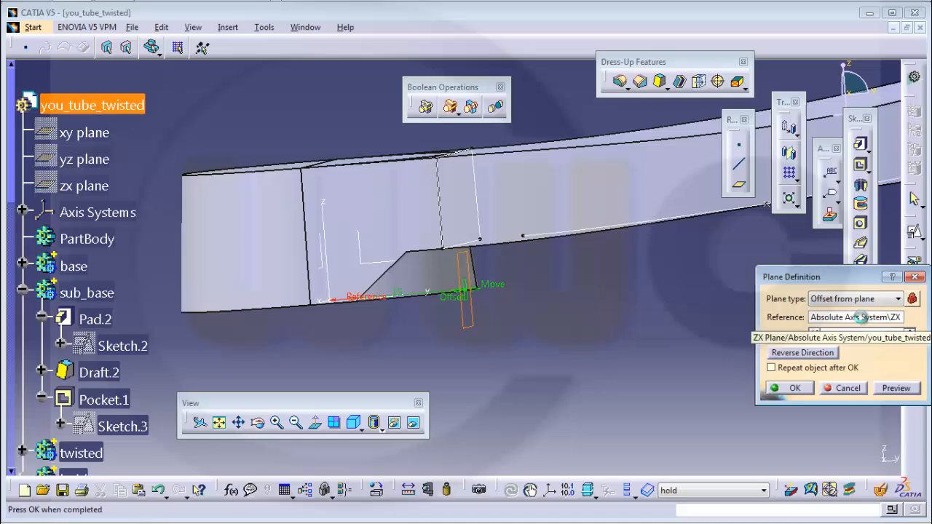
pyautogui.click(805, 388)
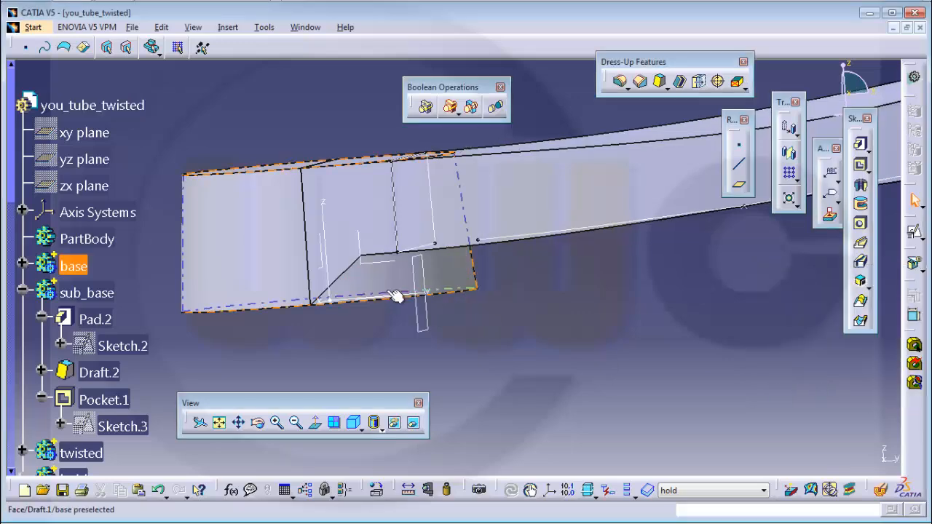
# - Set the inside thickness of the end face next to the base to 1 mm in Shell.1 of the twisted body
pyautogui.moveTo(396, 295); pyautogui.dragTo(458, 208, button='middle')
pyautogui.moveTo(512, 229); pyautogui.dragTo(523, 210, button='middle')
pyautogui.scroll(-6, 141, 380)
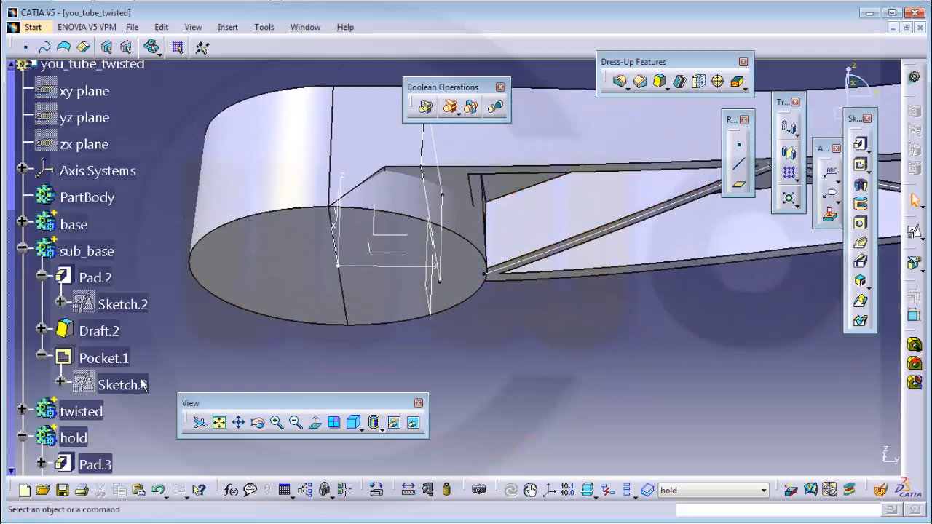
pyautogui.scroll(-3, 158, 354)
pyautogui.scroll(3, 166, 347)
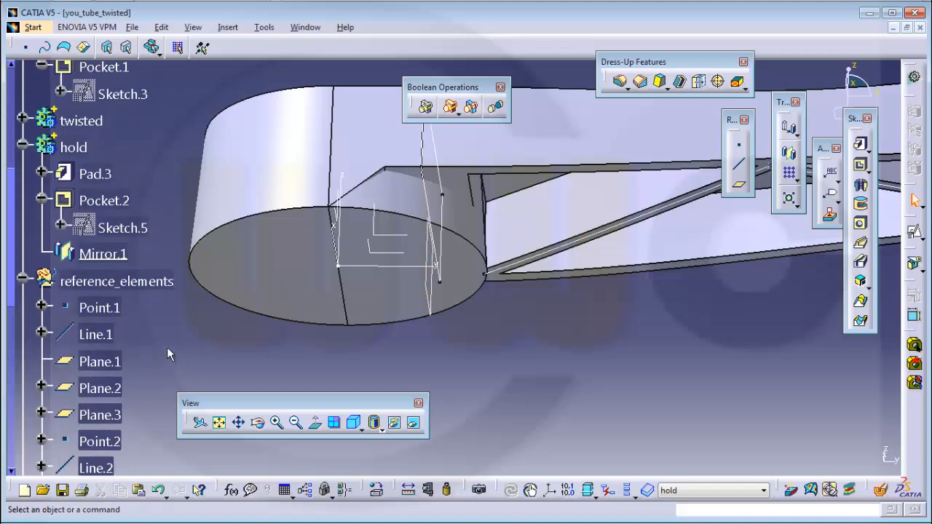
pyautogui.scroll(1, 170, 335)
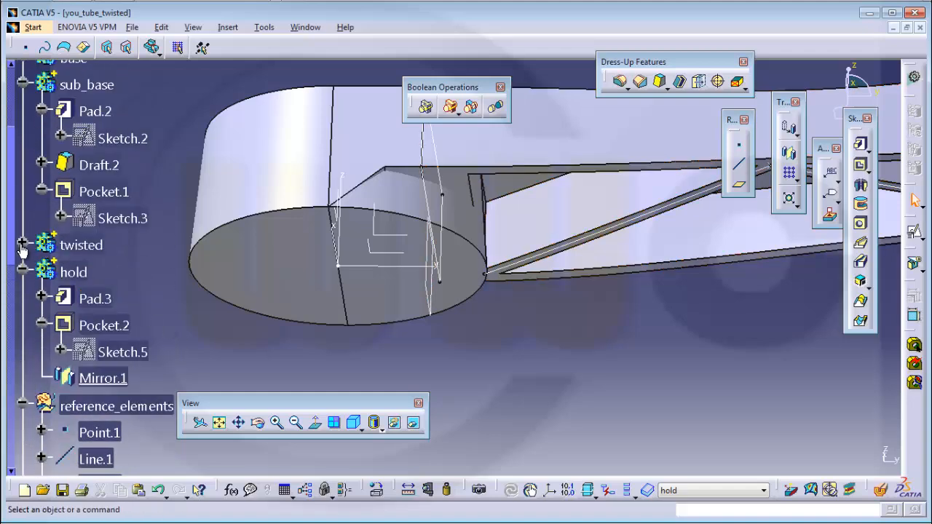
pyautogui.click(22, 243)
pyautogui.doubleClick(97, 300)
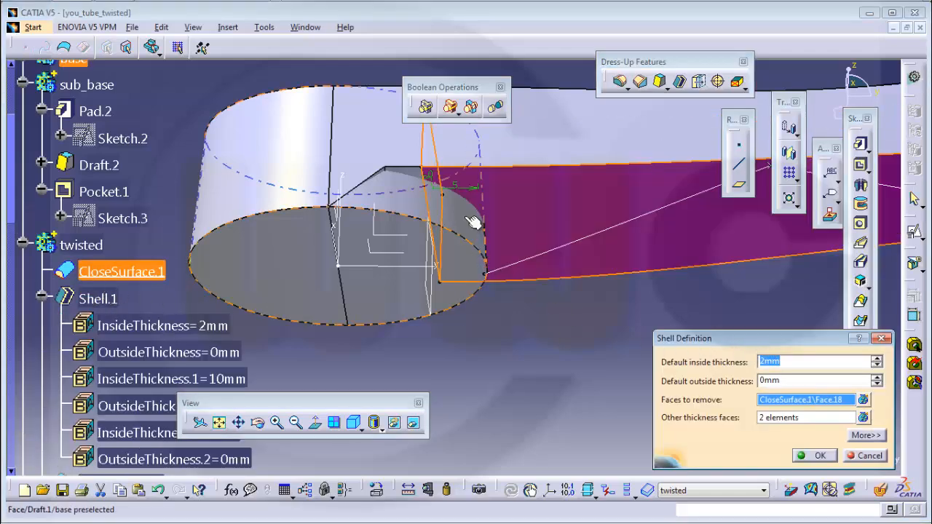
pyautogui.click(455, 189)
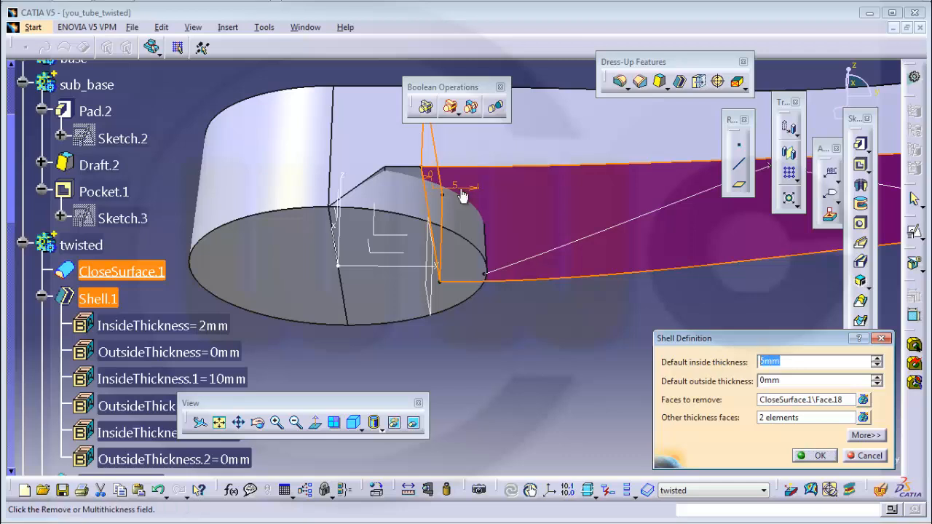
pyautogui.doubleClick(463, 188)
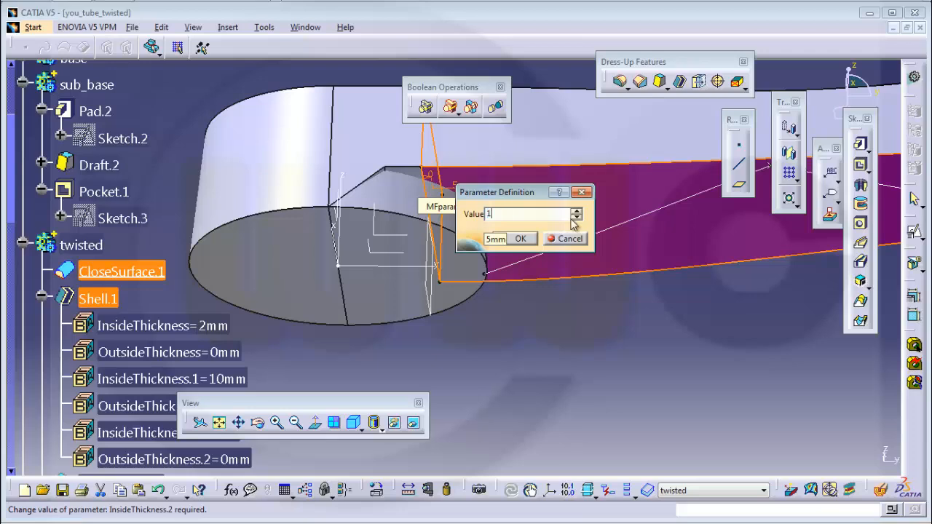
pyautogui.press('Return')
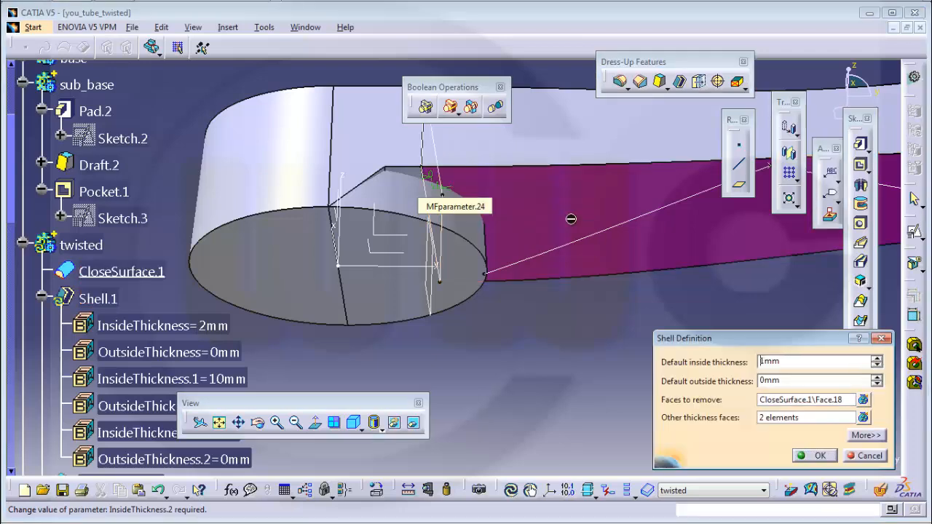
pyautogui.click(811, 456)
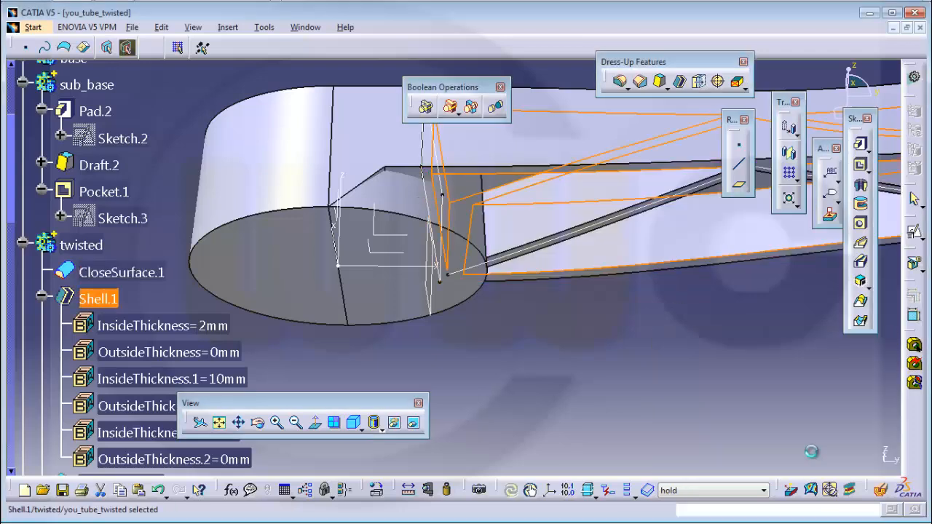
# - Collapse the twisted and sub_base branches of the tree and define the hold body as the in-work object
pyautogui.moveTo(565, 324); pyautogui.dragTo(552, 230, button='middle')
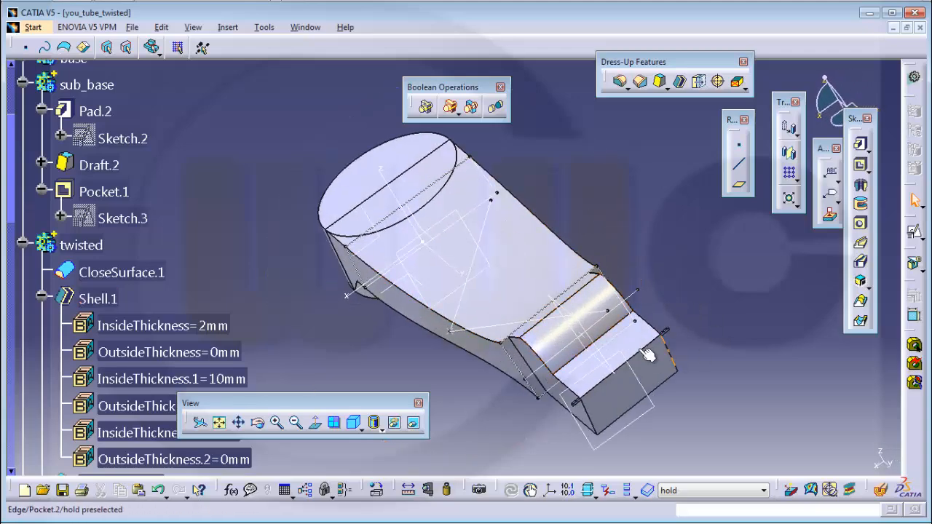
pyautogui.scroll(-1, 40, 238)
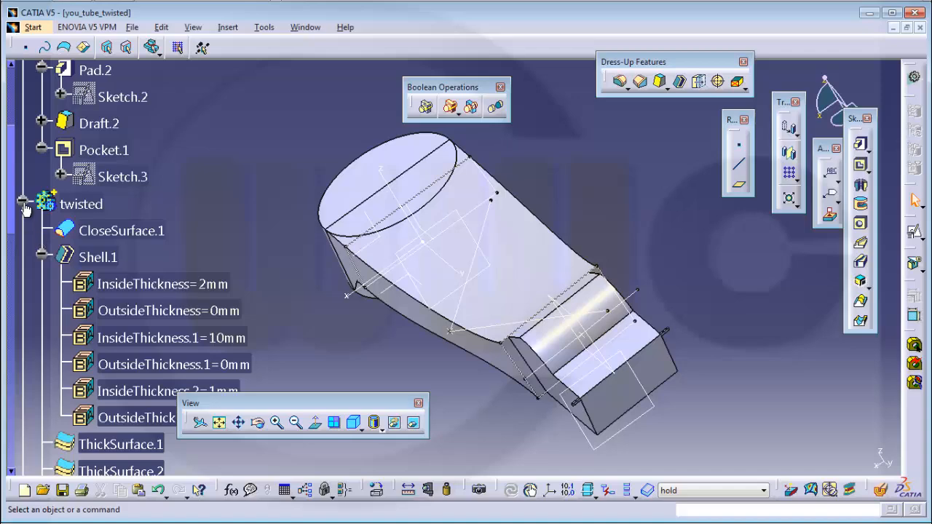
pyautogui.click(24, 204)
pyautogui.scroll(3, 147, 203)
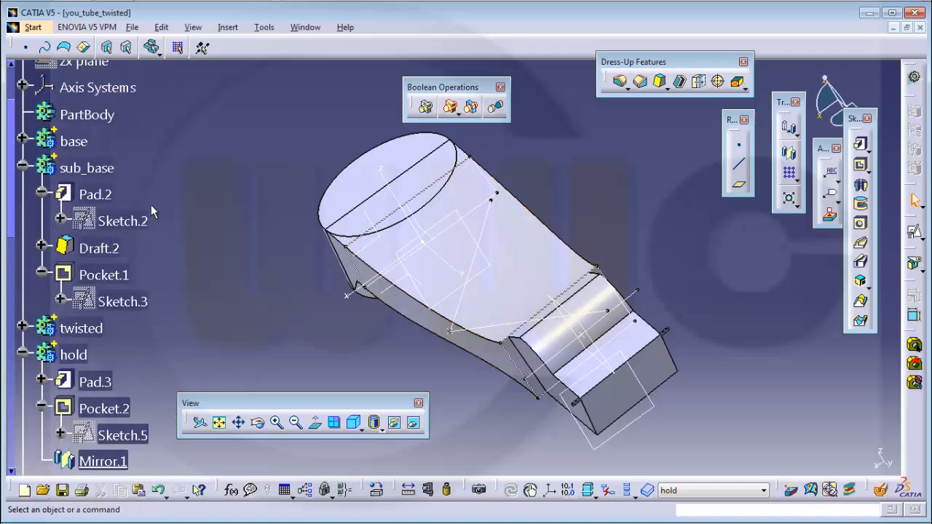
pyautogui.click(24, 167)
pyautogui.scroll(-5, 153, 189)
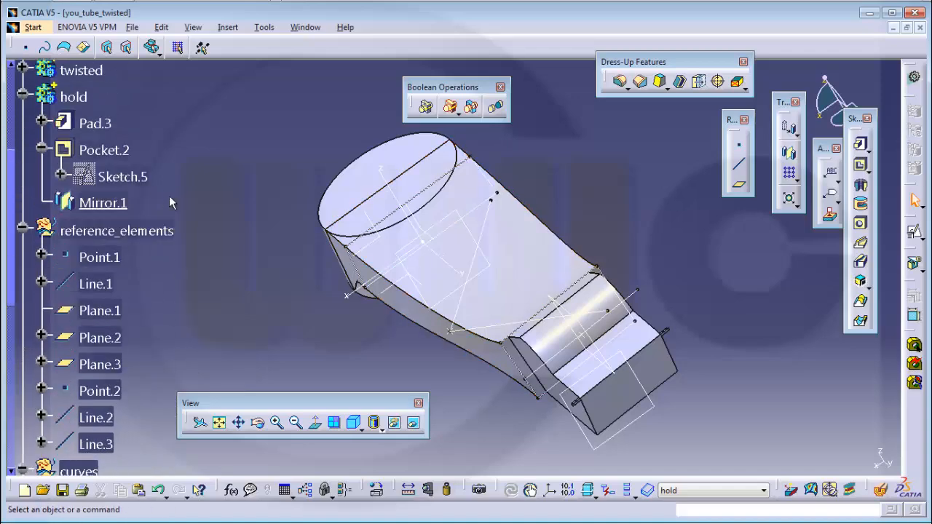
pyautogui.scroll(1, 169, 195)
pyautogui.rightClick(67, 139)
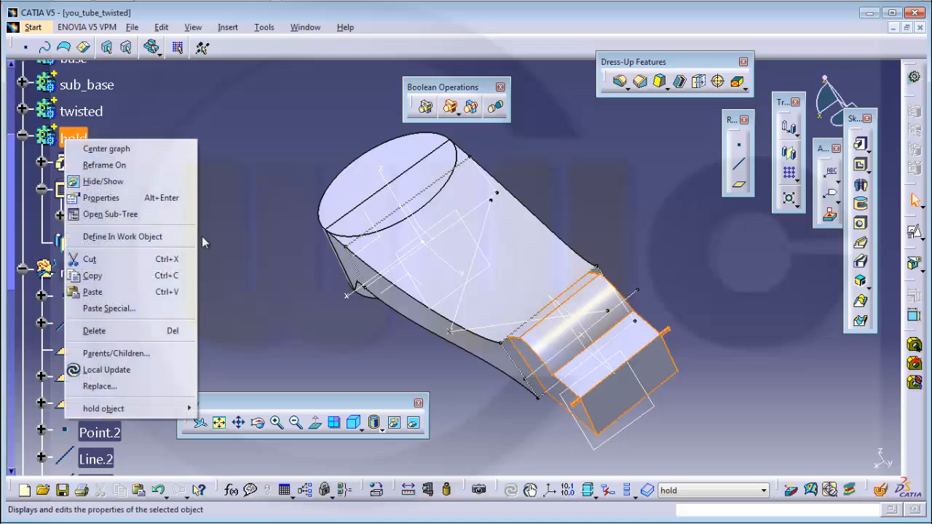
pyautogui.click(182, 236)
pyautogui.moveTo(599, 260); pyautogui.dragTo(578, 256, button='middle')
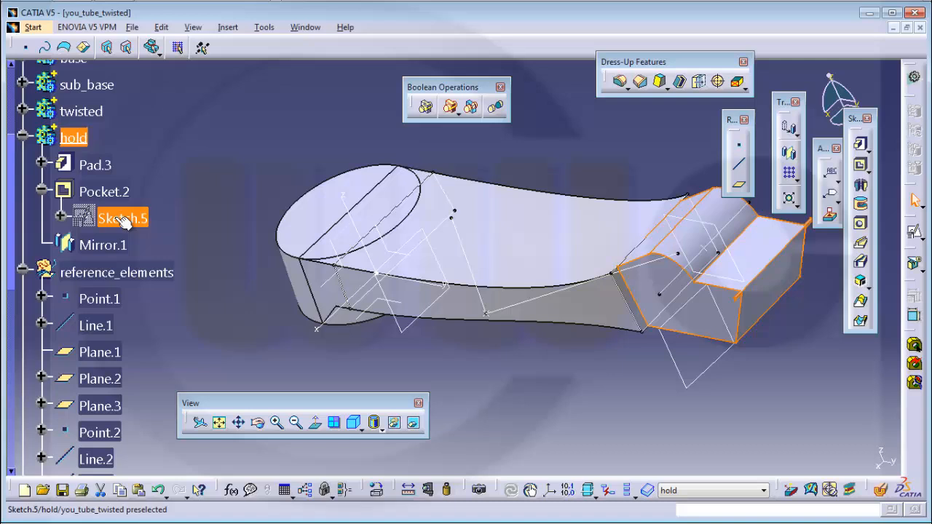
# - Copy Sketch.5 of Pocket.2 and paste it into the hold body as a separate sketch
pyautogui.click(41, 165)
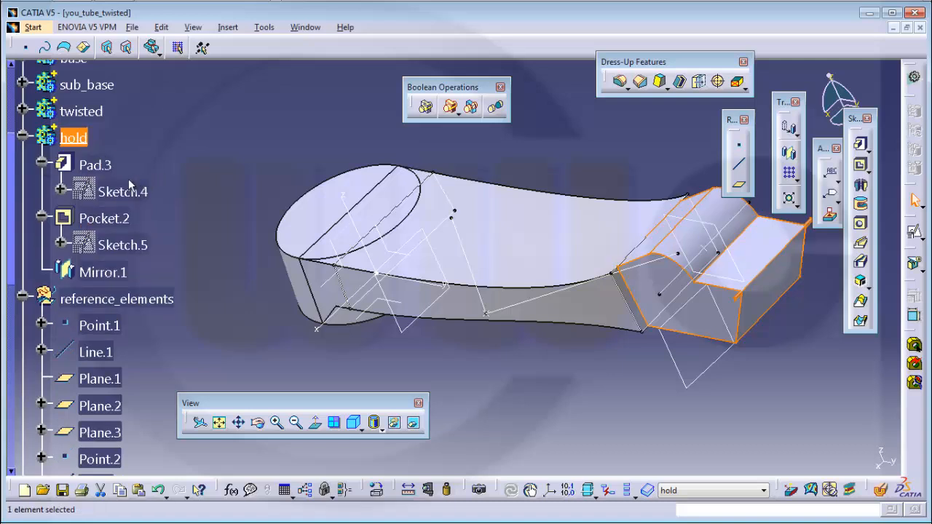
pyautogui.rightClick(126, 244)
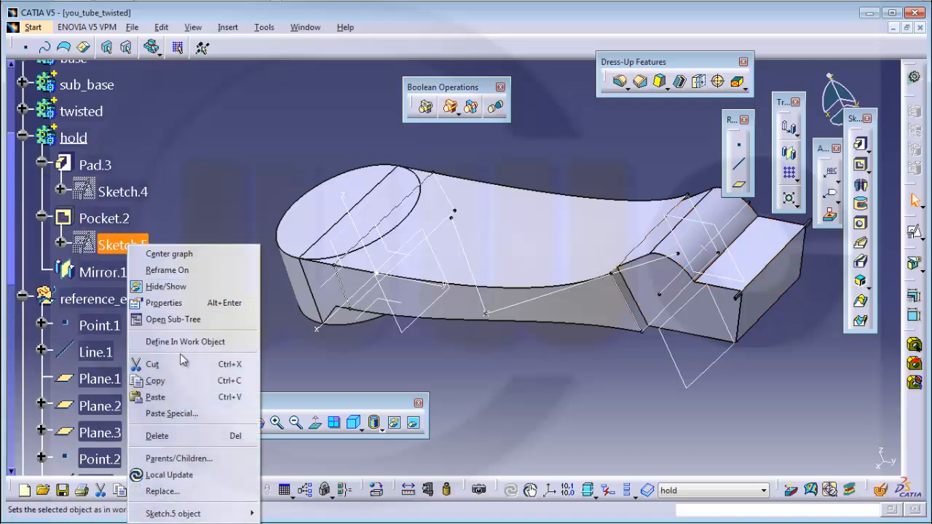
pyautogui.click(155, 380)
pyautogui.rightClick(73, 138)
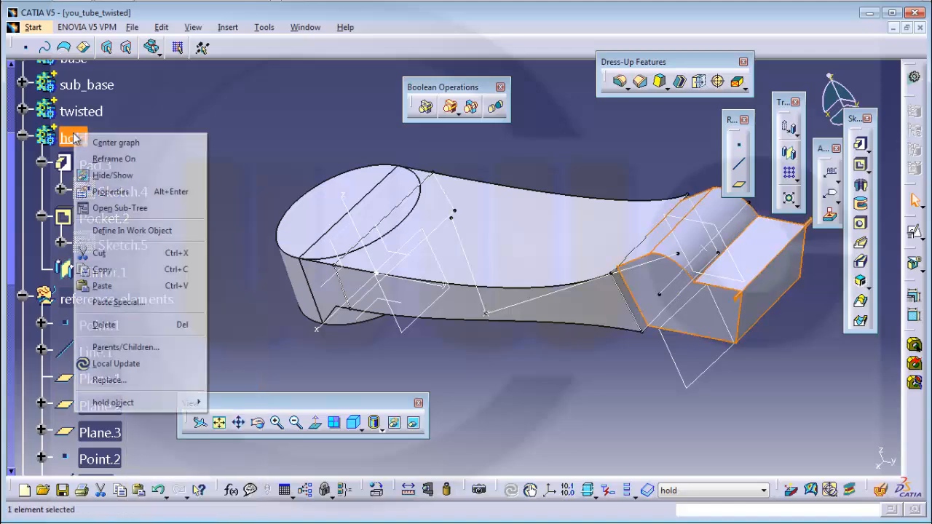
pyautogui.click(133, 287)
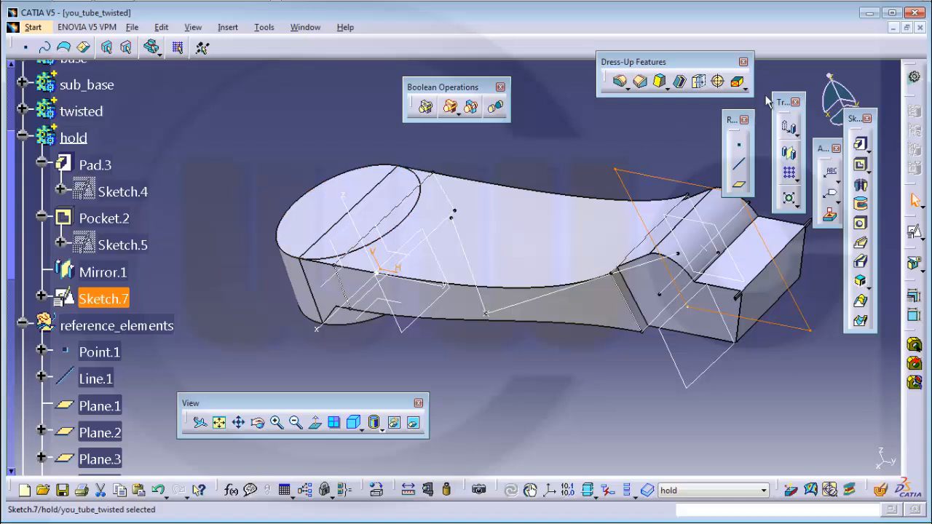
# - Edit the pasted sketch and delete the coincidence that ties the square's base-side edge to the reference plane
pyautogui.doubleClick(120, 302)
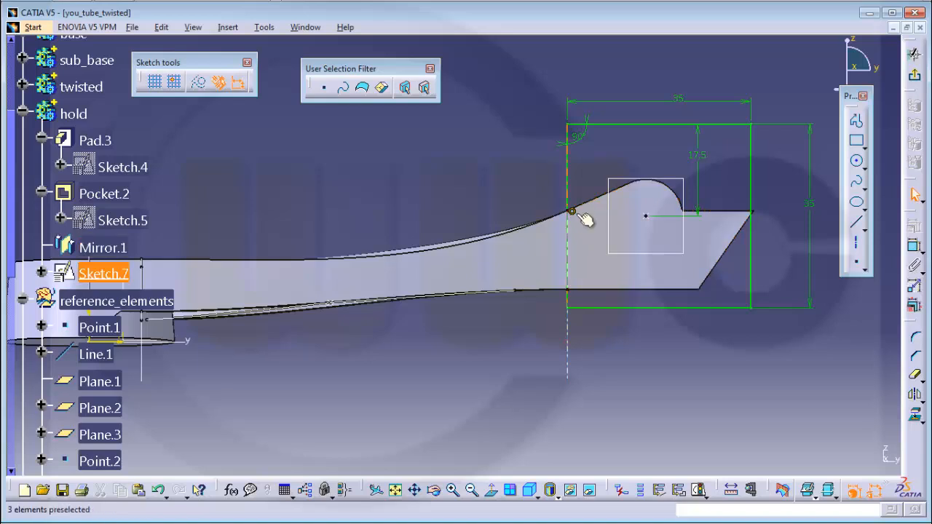
pyautogui.click(574, 212)
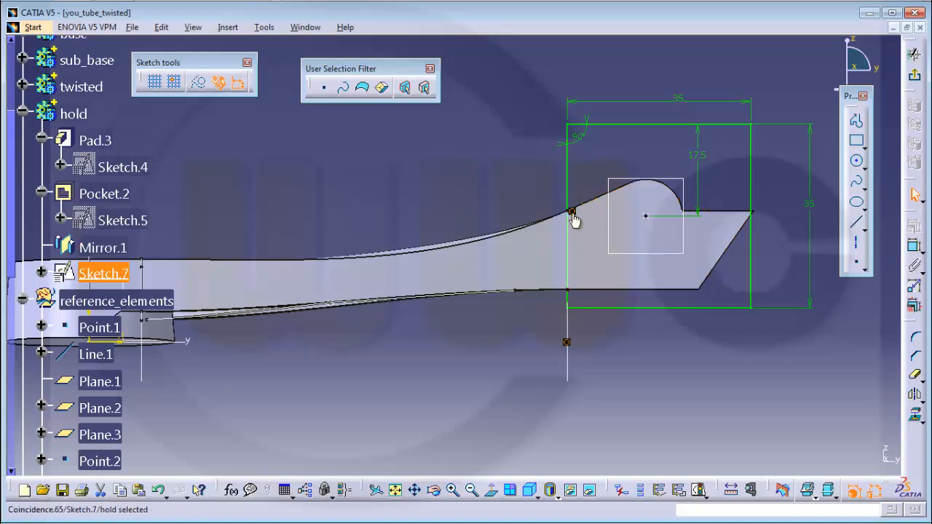
pyautogui.click(815, 385)
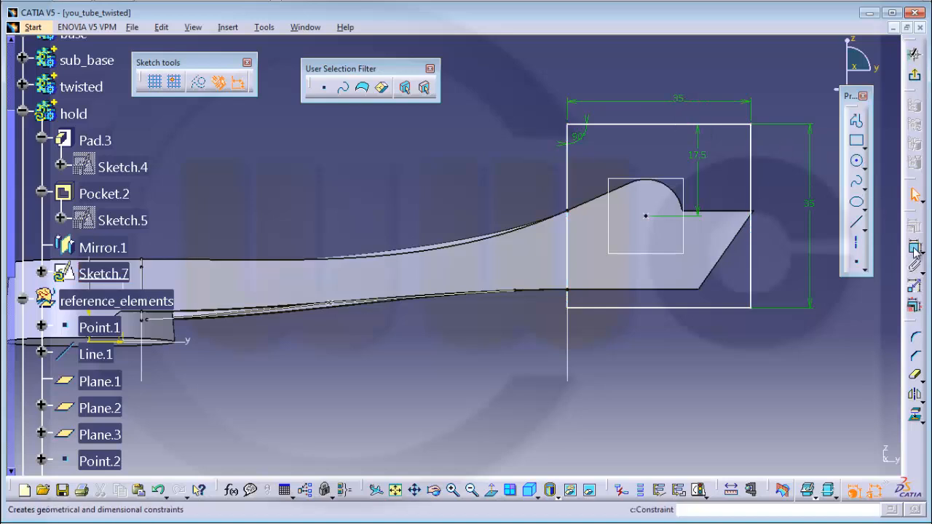
# - Dimension the distance between the profile's base-side edge and the rounded bump's center point, and set it to 25 mm
pyautogui.click(650, 220)
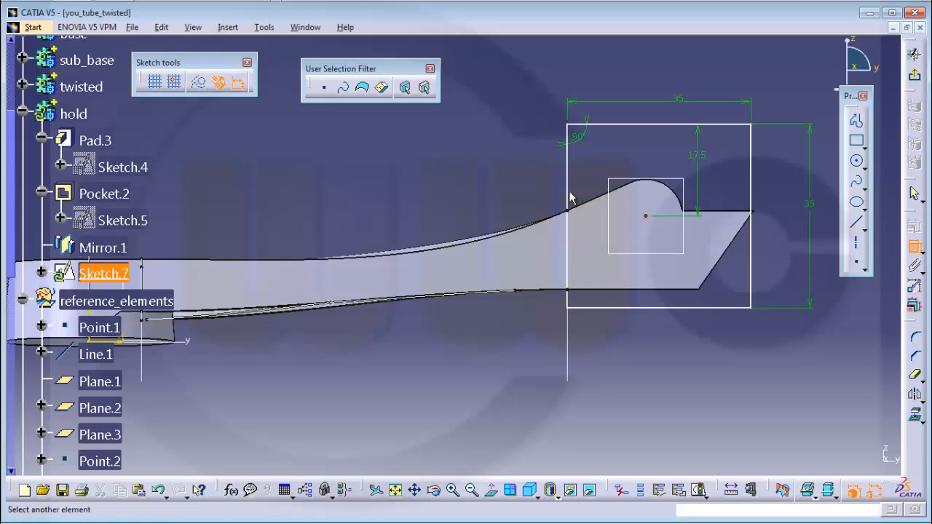
pyautogui.click(620, 392)
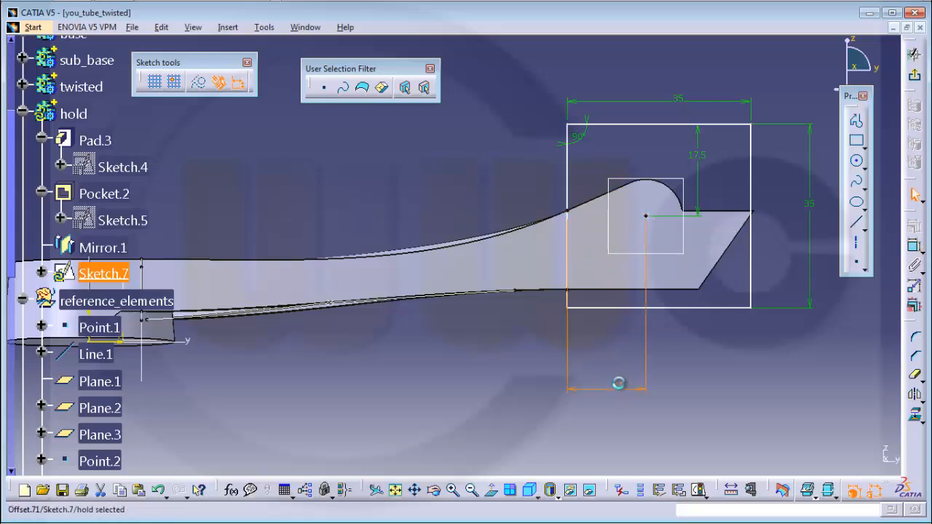
pyautogui.doubleClick(620, 387)
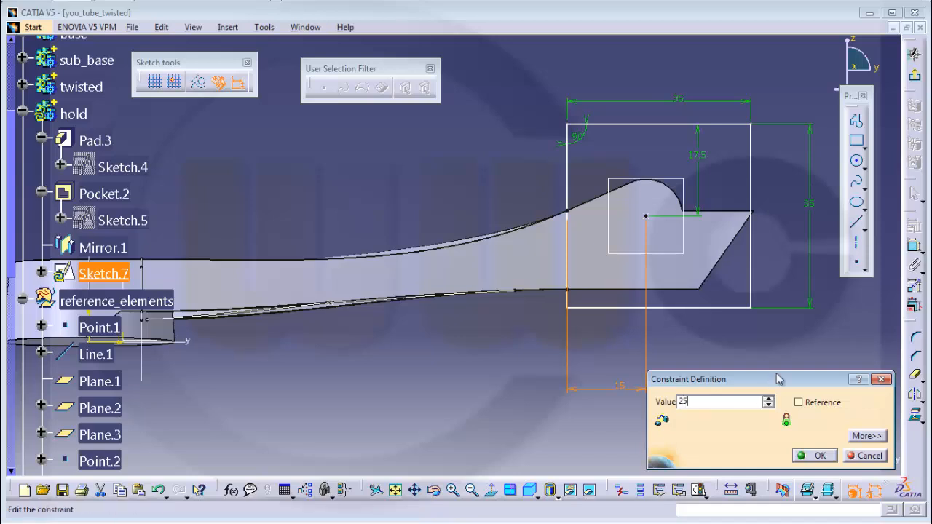
pyautogui.write('25')
pyautogui.press('Return')
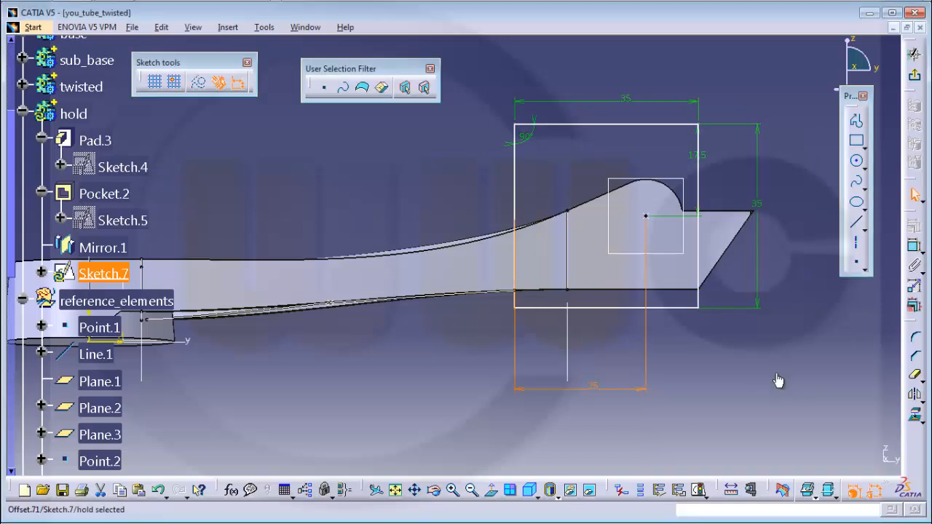
# - Set the overall horizontal length of the rectangular profile to 55 mm
pyautogui.doubleClick(626, 101)
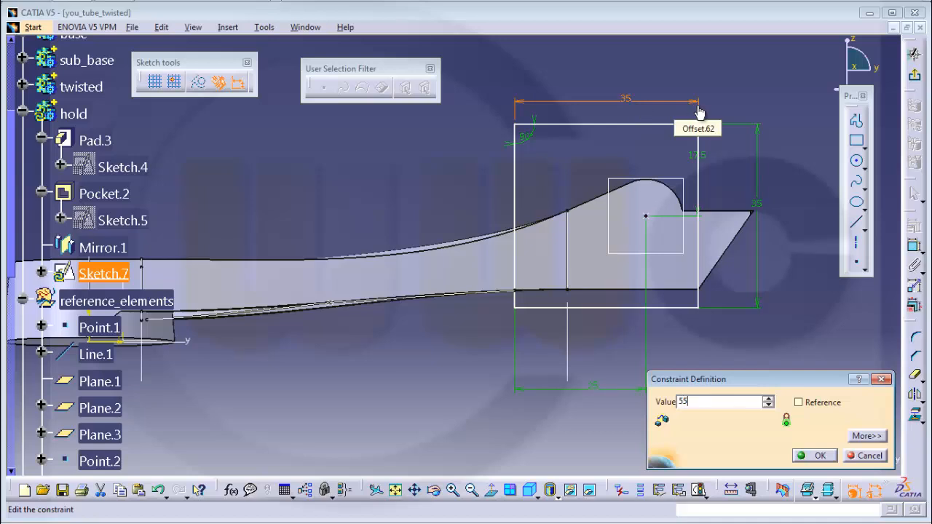
pyautogui.write('55')
pyautogui.press('Return')
pyautogui.click(594, 153)
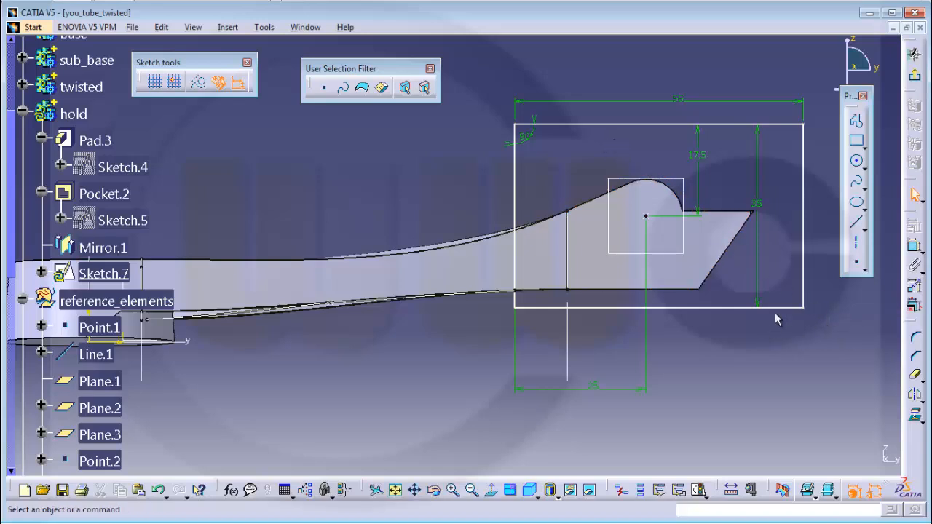
# - Constrain the rectangle's base-side edge to be parallel to the z axis
pyautogui.moveTo(777, 316)
pyautogui.mouseDown()
pyautogui.moveTo(789, 297)
pyautogui.moveTo(791, 318)
pyautogui.moveTo(799, 319)
pyautogui.mouseUp()
pyautogui.moveTo(692, 324)
pyautogui.mouseDown(button='middle')
pyautogui.moveTo(740, 282)
pyautogui.moveTo(728, 324)
pyautogui.mouseUp(button='middle')
pyautogui.moveTo(468, 314); pyautogui.dragTo(531, 282, button='middle')
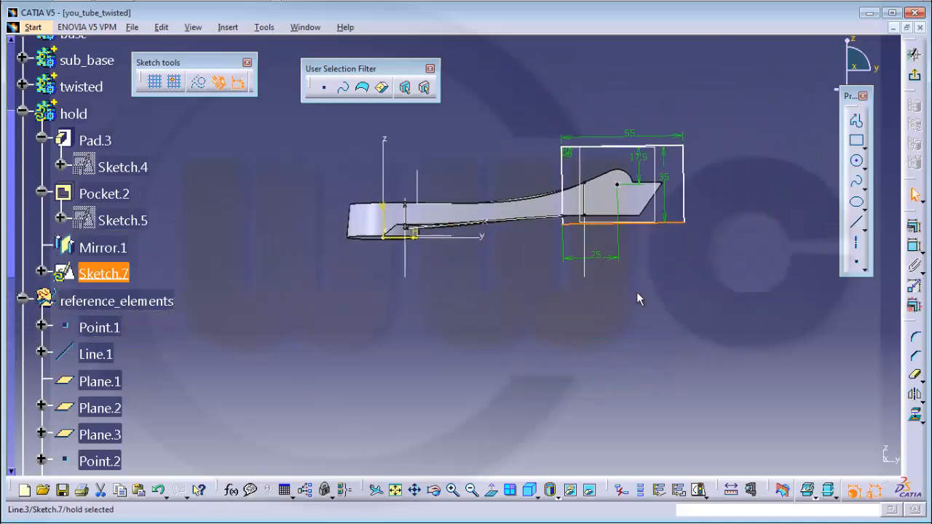
pyautogui.click(810, 301)
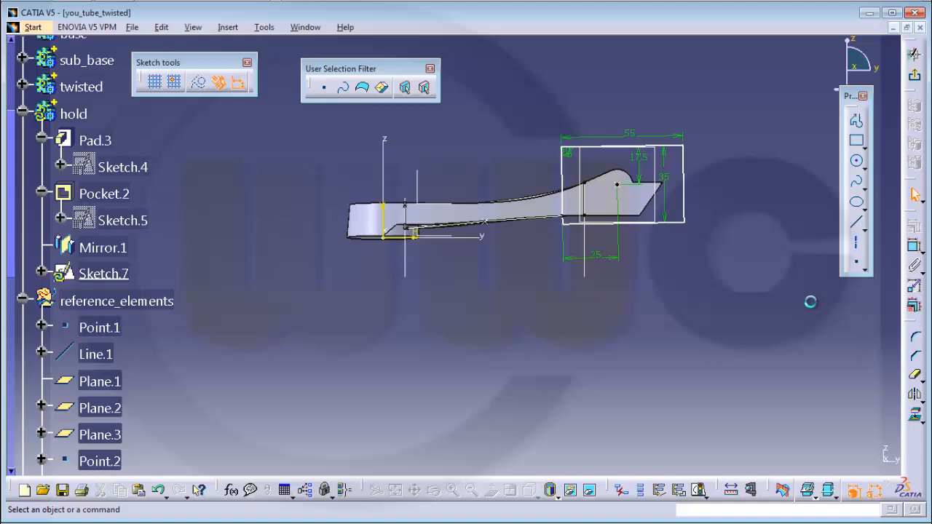
pyautogui.click(915, 248)
pyautogui.click(391, 139)
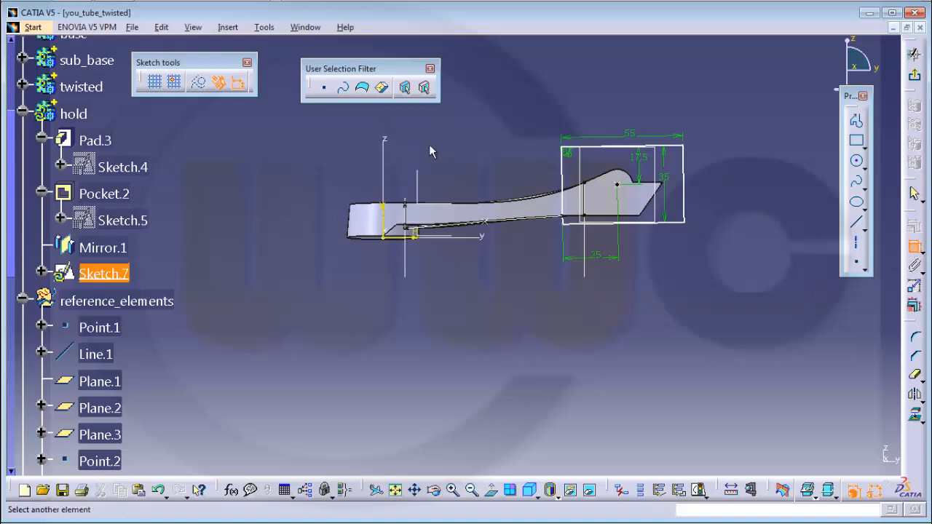
pyautogui.click(567, 170)
pyautogui.rightClick(536, 125)
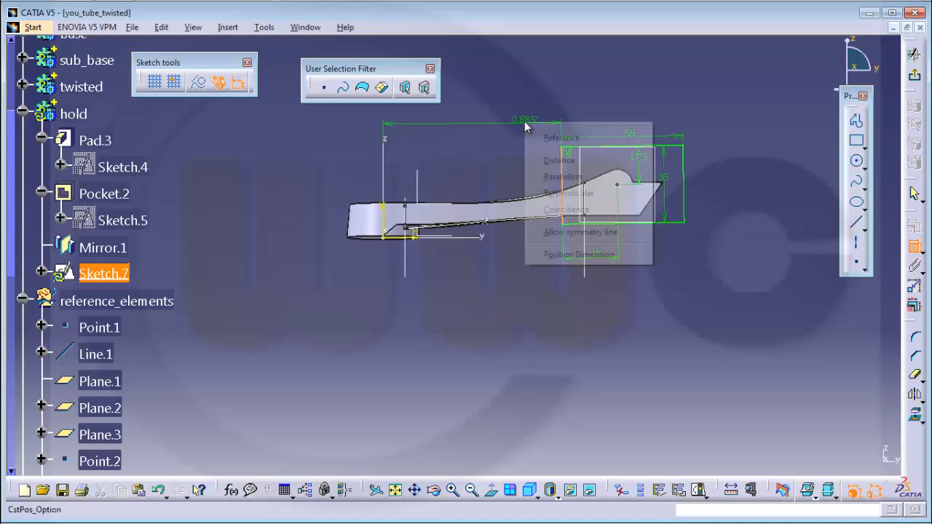
pyautogui.click(563, 176)
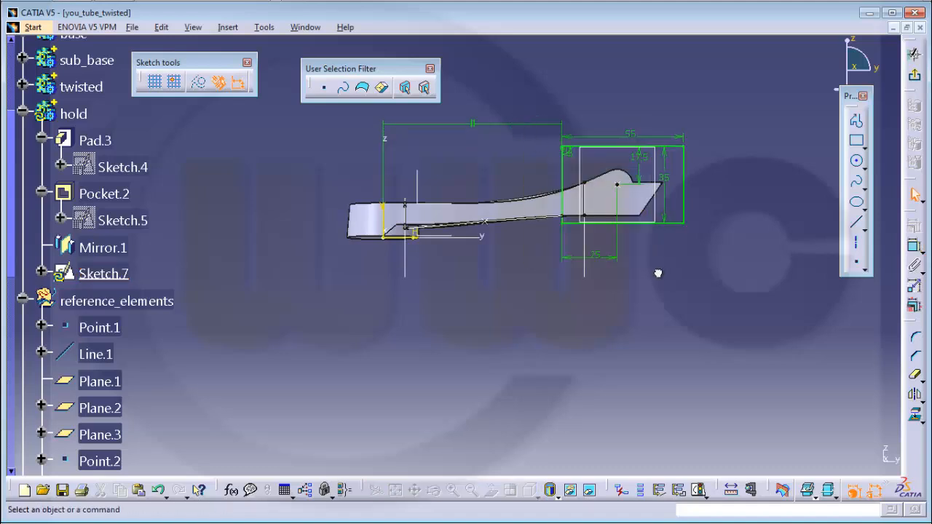
# - Select the sketch's own axis elements at the round base and hide them
pyautogui.moveTo(599, 270)
pyautogui.mouseDown(button='middle')
pyautogui.moveTo(603, 276)
pyautogui.moveTo(658, 208)
pyautogui.moveTo(602, 225)
pyautogui.mouseUp(button='middle')
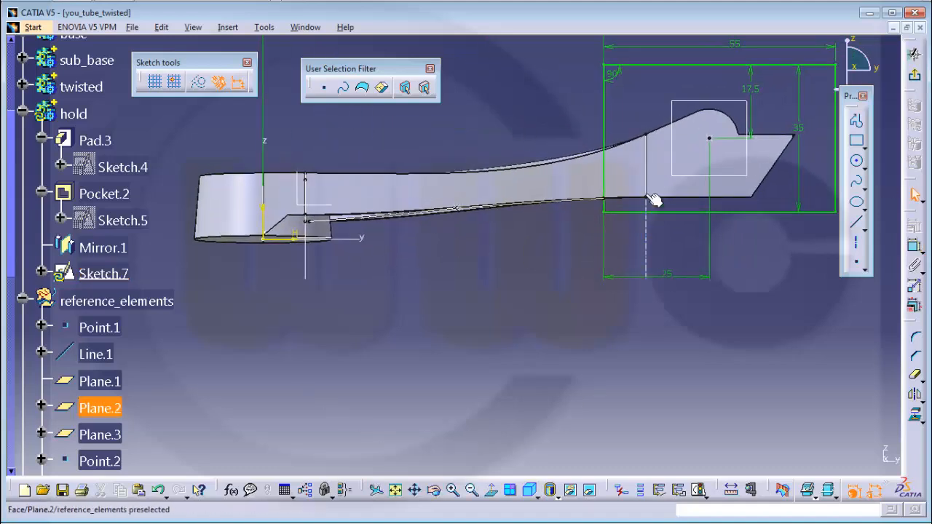
pyautogui.moveTo(558, 197); pyautogui.dragTo(542, 247, button='middle')
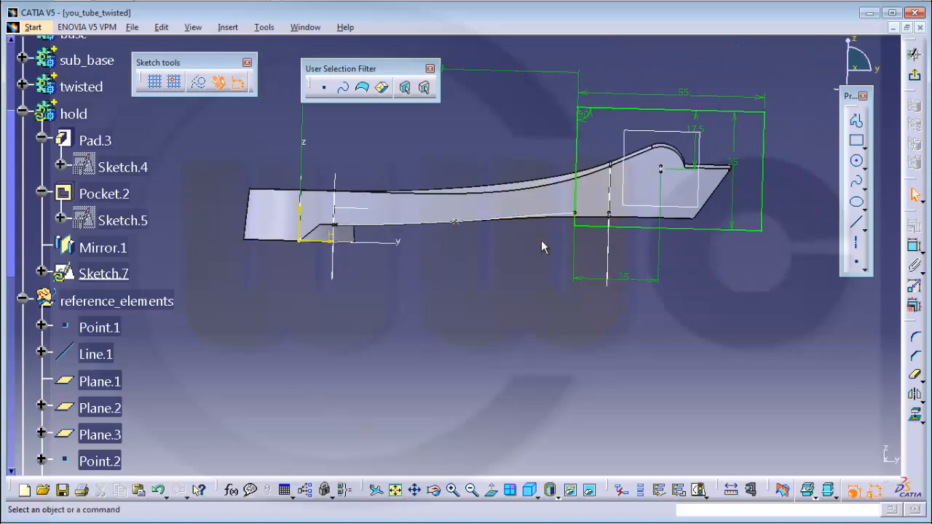
pyautogui.moveTo(270, 150); pyautogui.dragTo(284, 192)
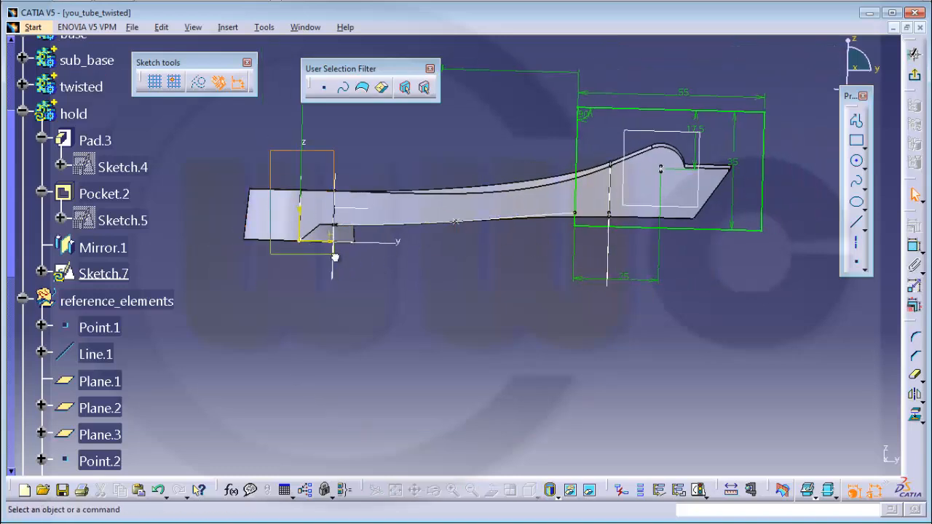
pyautogui.moveTo(334, 256); pyautogui.dragTo(331, 256)
pyautogui.click(372, 329)
pyautogui.moveTo(294, 209); pyautogui.dragTo(295, 210)
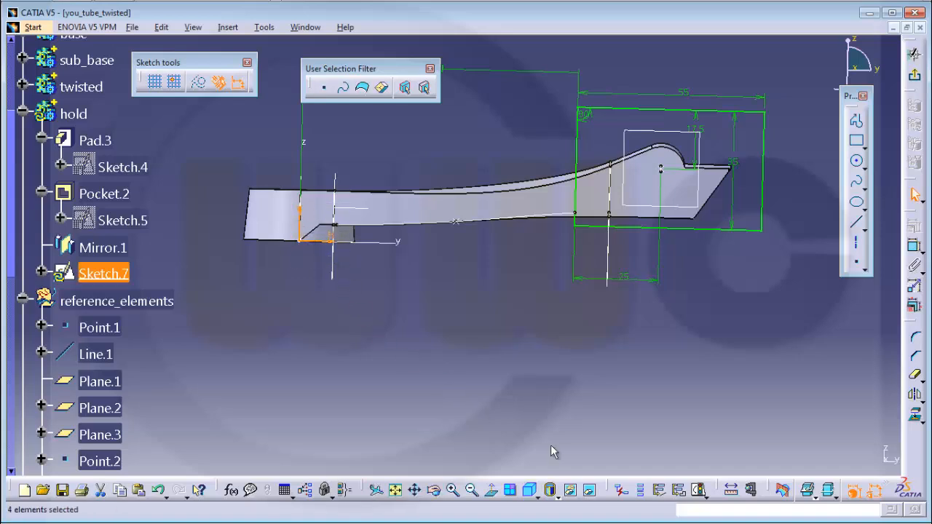
pyautogui.click(572, 493)
# - Set the distance between the profile's base-side edge and the bump's center point to 20 mm, and exit the sketch
pyautogui.moveTo(633, 308)
pyautogui.mouseDown(button='middle')
pyautogui.moveTo(643, 270)
pyautogui.moveTo(637, 220)
pyautogui.mouseUp(button='middle')
pyautogui.moveTo(637, 220)
pyautogui.mouseDown(button='middle')
pyautogui.moveTo(596, 259)
pyautogui.moveTo(507, 304)
pyautogui.moveTo(497, 179)
pyautogui.moveTo(468, 198)
pyautogui.moveTo(514, 264)
pyautogui.mouseUp(button='middle')
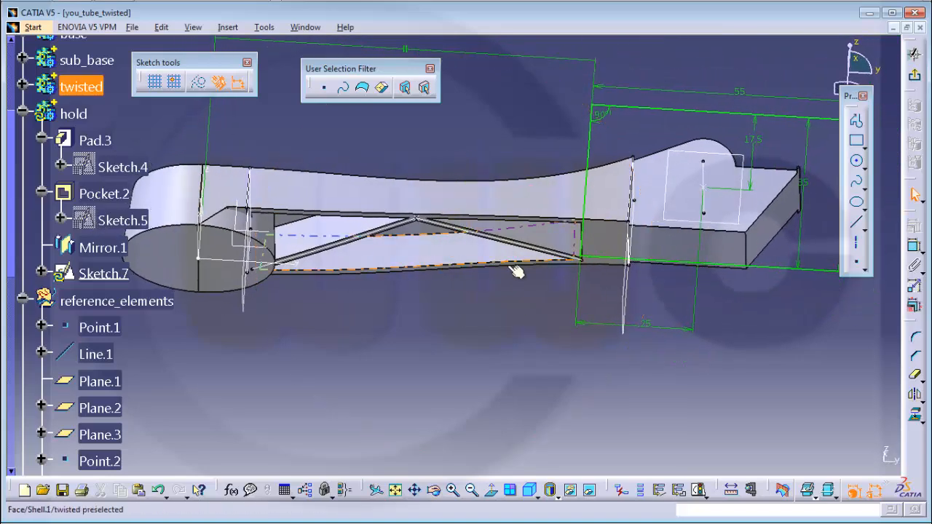
pyautogui.doubleClick(647, 322)
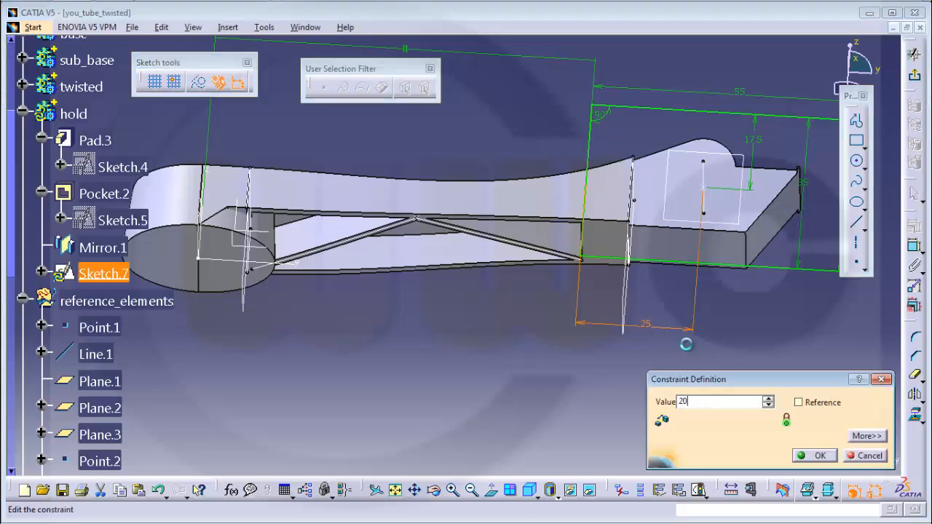
pyautogui.write('20')
pyautogui.press('Return')
pyautogui.moveTo(588, 243); pyautogui.dragTo(587, 386, button='middle')
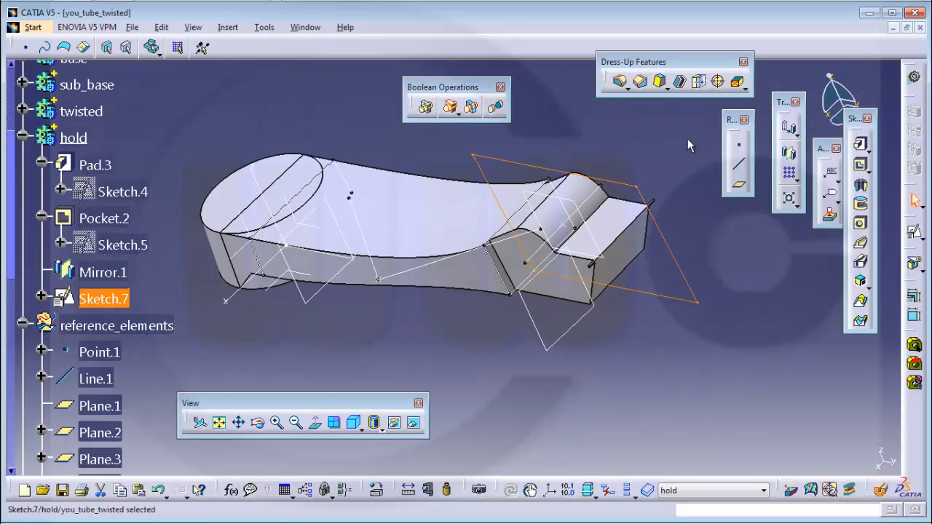
# - Cut a pocket into the hold body from Sketch.7 with a Dimension limit, mirrored extent and a depth of 5 mm
pyautogui.click(862, 167)
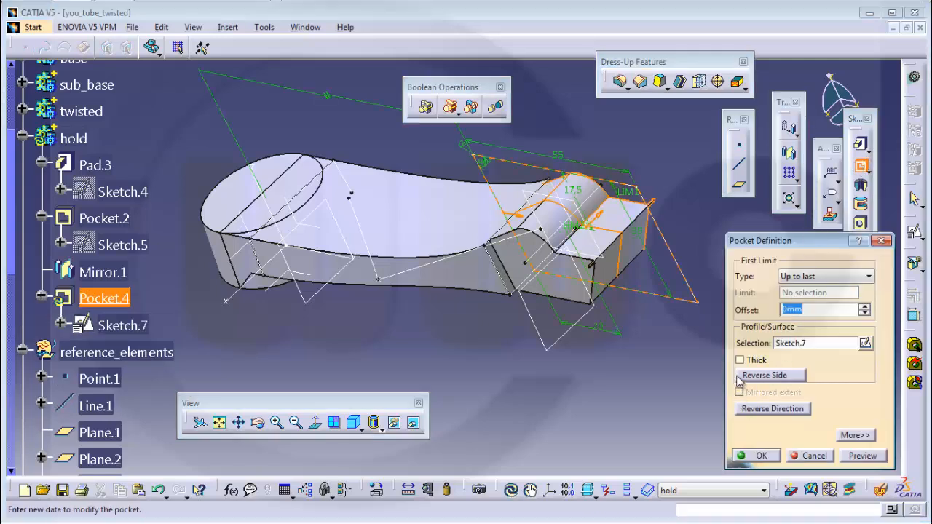
pyautogui.click(871, 278)
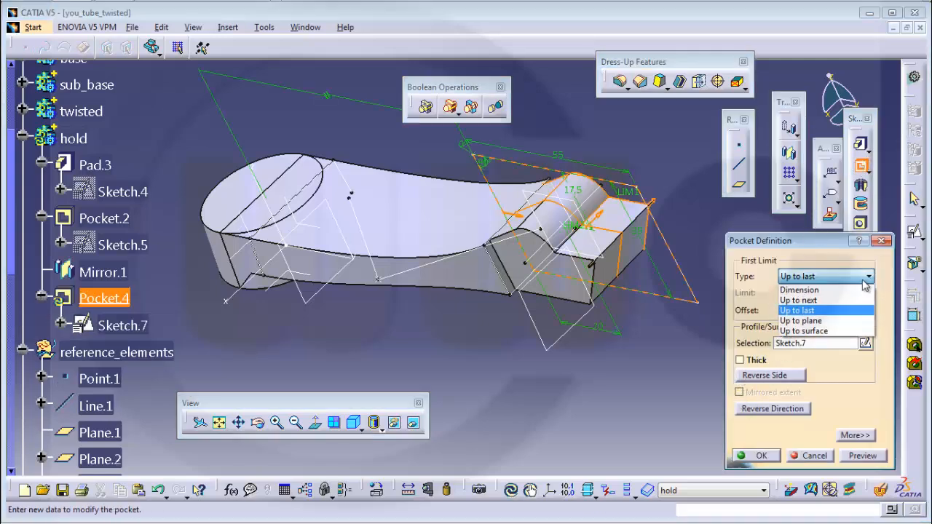
pyautogui.click(805, 287)
pyautogui.click(740, 393)
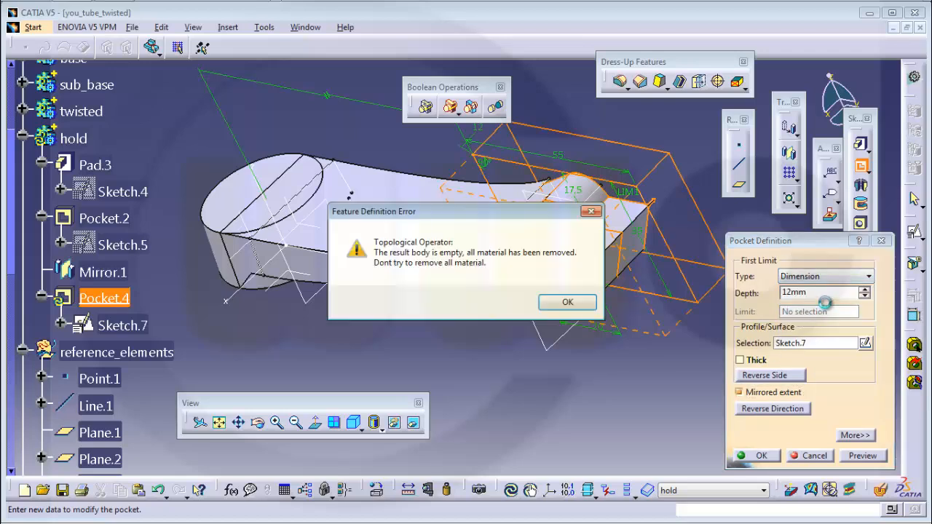
pyautogui.click(570, 303)
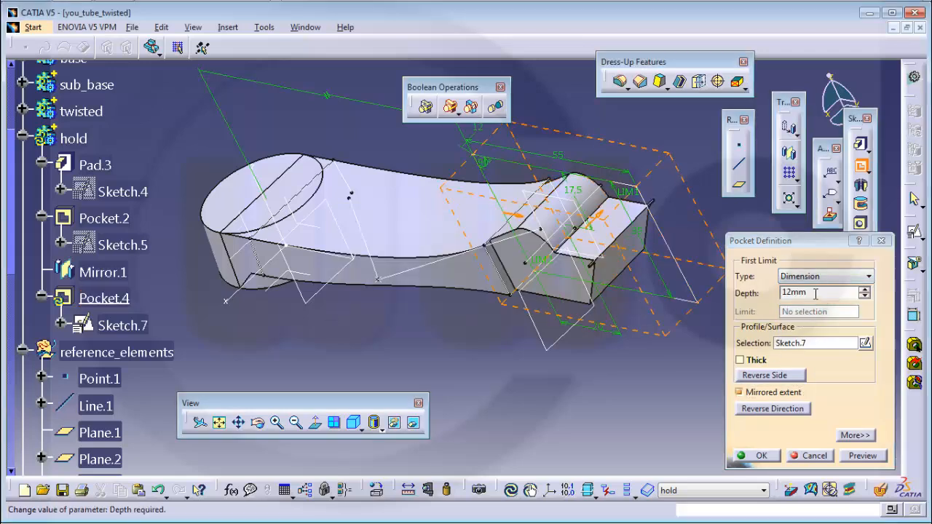
pyautogui.doubleClick(816, 294)
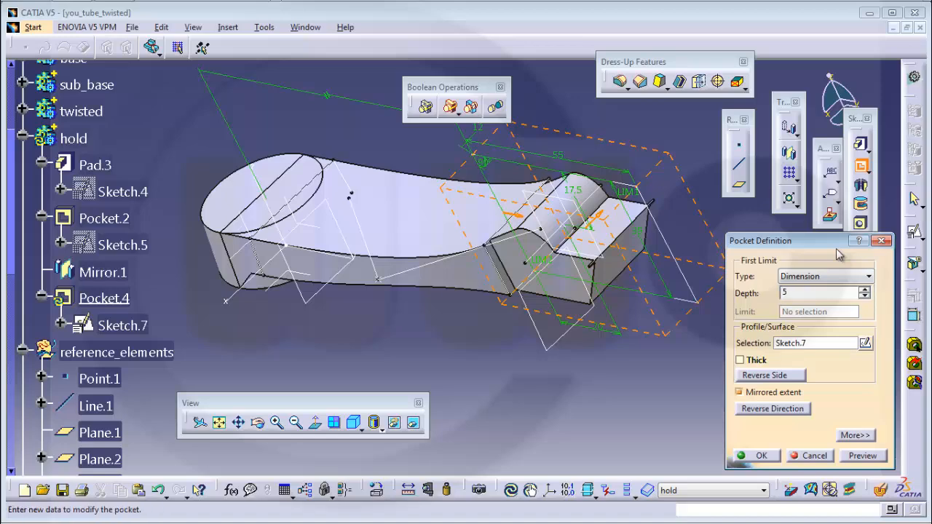
pyautogui.write('5')
pyautogui.press('Return')
# - Delete Pocket.4 from the hold body while keeping its profile, Sketch.7
pyautogui.moveTo(583, 327); pyautogui.dragTo(536, 90, button='middle')
pyautogui.moveTo(513, 181); pyautogui.dragTo(563, 306, button='middle')
pyautogui.moveTo(543, 205); pyautogui.dragTo(487, 240, button='middle')
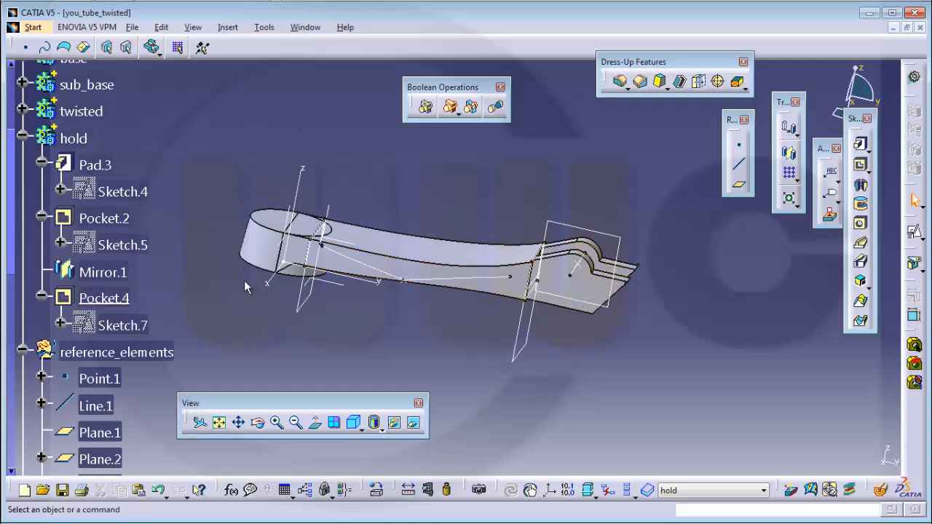
pyautogui.rightClick(125, 301)
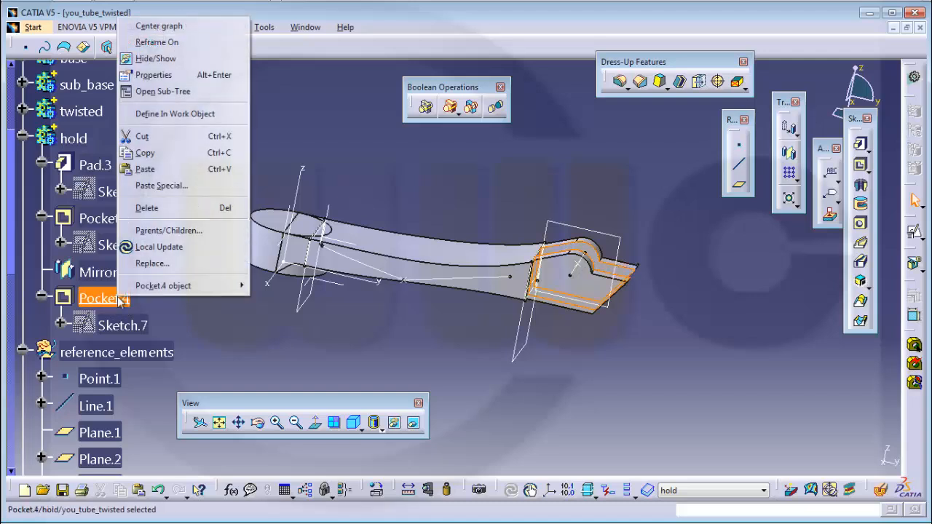
pyautogui.click(145, 207)
pyautogui.click(813, 452)
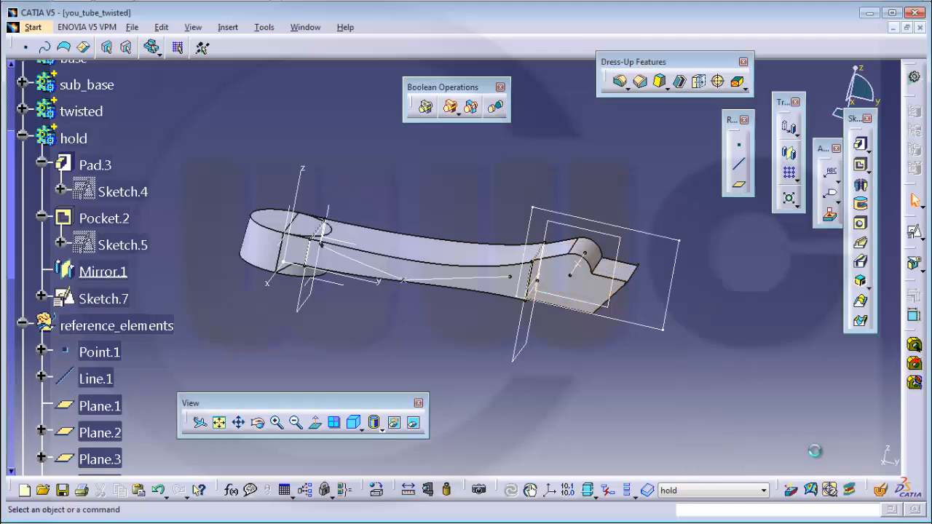
# - Move Sketch.7 out of the hold body into PartBody, at the last position
pyautogui.scroll(3, 153, 262)
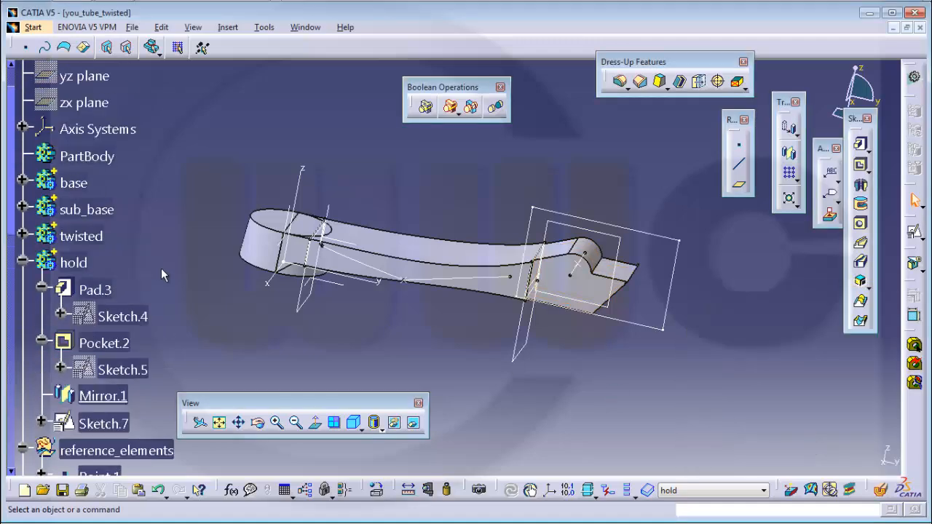
pyautogui.rightClick(113, 425)
pyautogui.moveTo(177, 415)
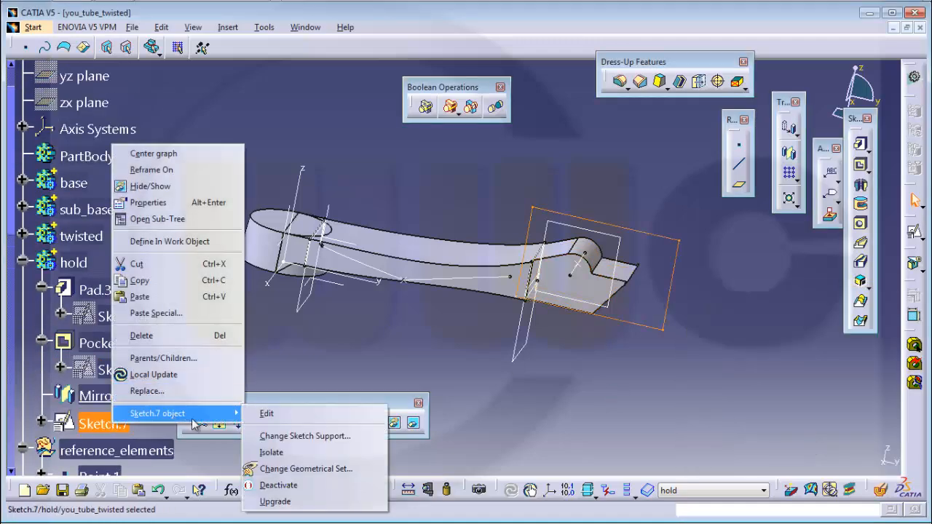
pyautogui.click(298, 472)
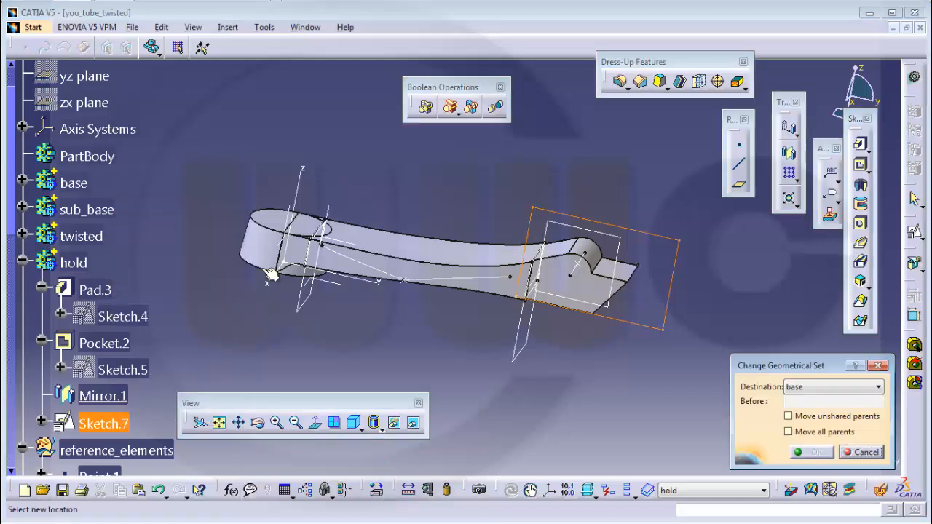
pyautogui.click(98, 156)
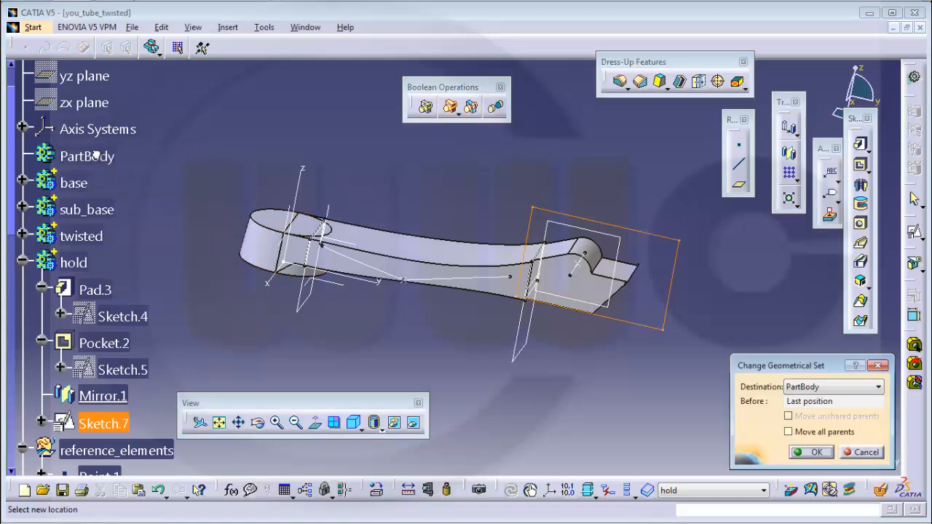
pyautogui.click(815, 452)
# - Show the hidden Blend.1 surface from the surfaces set along the top of the twisted arm
pyautogui.moveTo(312, 183)
pyautogui.mouseDown(button='middle')
pyautogui.moveTo(529, 304)
pyautogui.moveTo(517, 212)
pyautogui.moveTo(461, 185)
pyautogui.moveTo(470, 250)
pyautogui.moveTo(499, 215)
pyautogui.moveTo(531, 265)
pyautogui.mouseUp(button='middle')
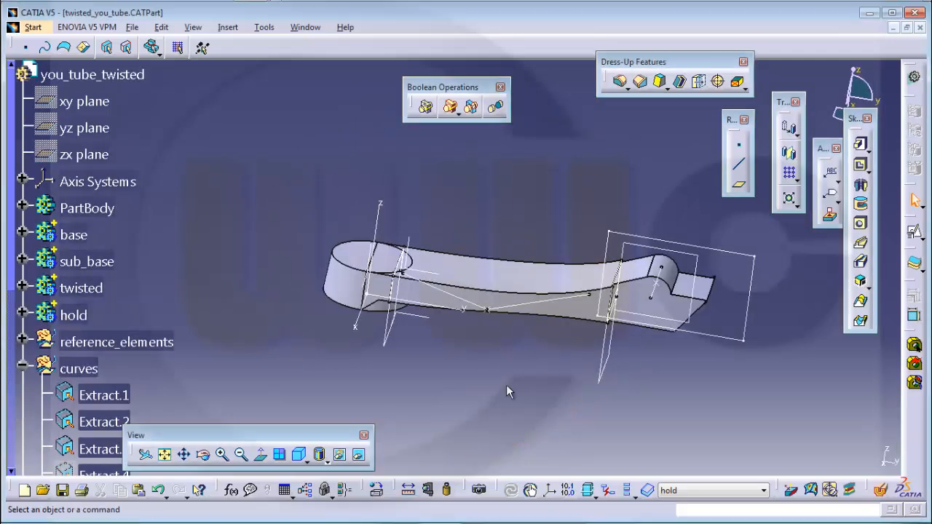
pyautogui.moveTo(503, 389); pyautogui.dragTo(562, 301, button='middle')
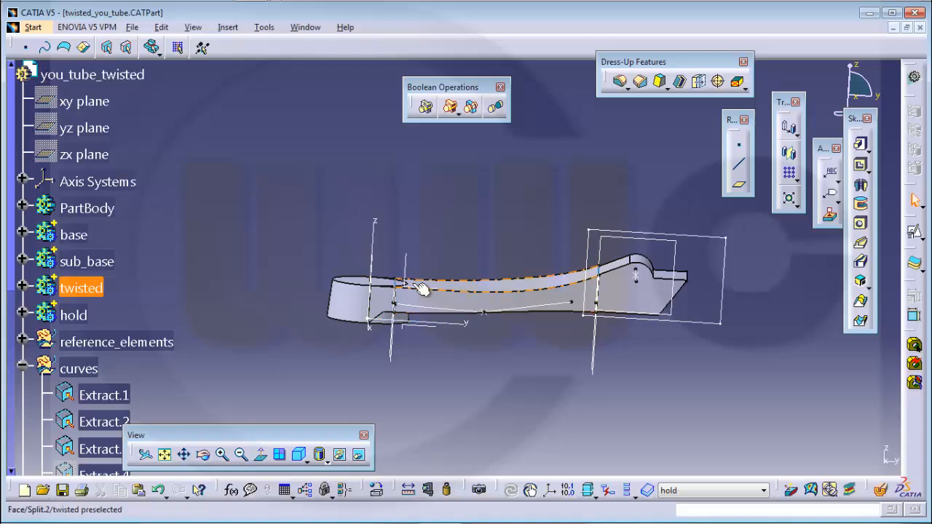
pyautogui.moveTo(484, 293); pyautogui.dragTo(478, 312, button='middle')
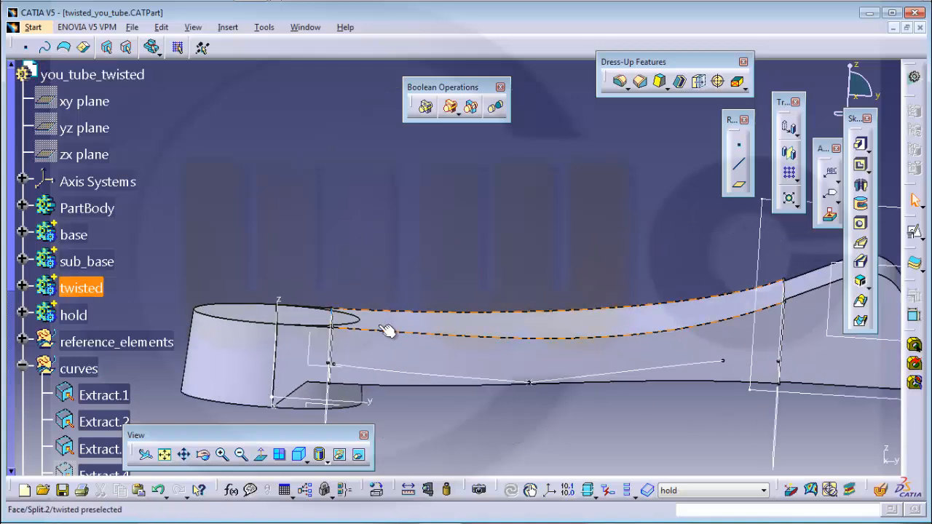
pyautogui.moveTo(396, 348); pyautogui.dragTo(455, 342, button='middle')
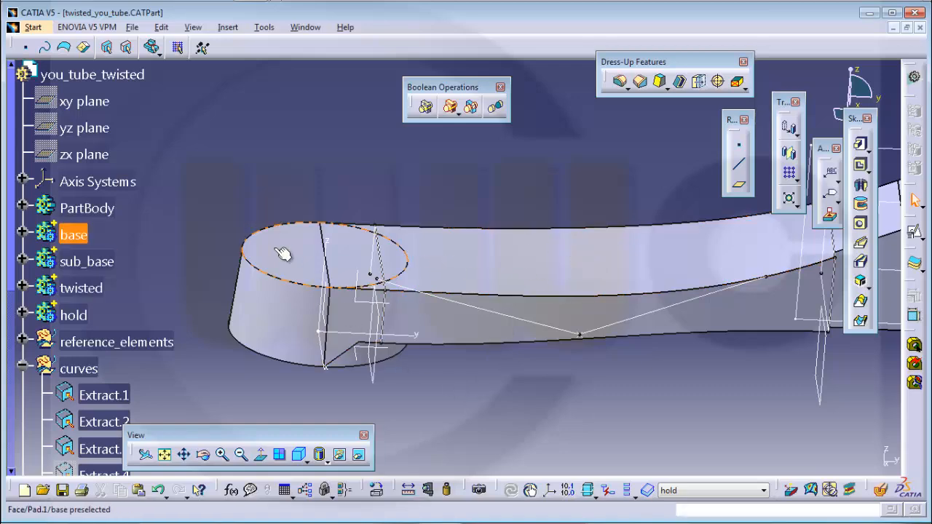
pyautogui.moveTo(266, 301); pyautogui.dragTo(240, 321, button='middle')
pyautogui.scroll(-10, 233, 355)
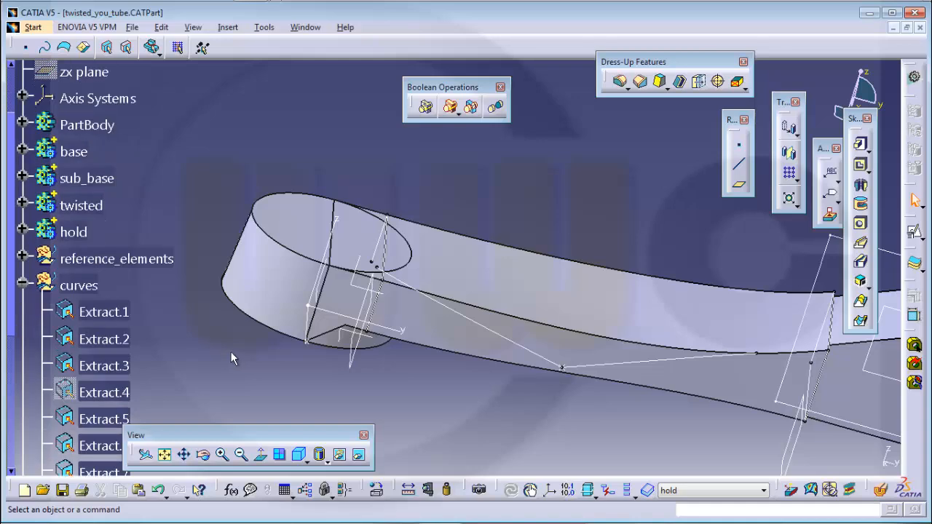
pyautogui.scroll(-4, 224, 347)
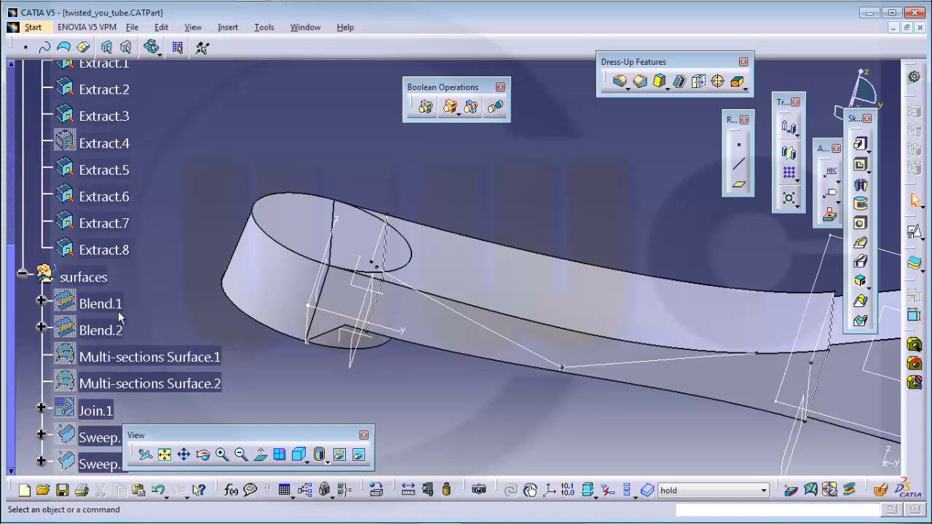
pyautogui.rightClick(111, 305)
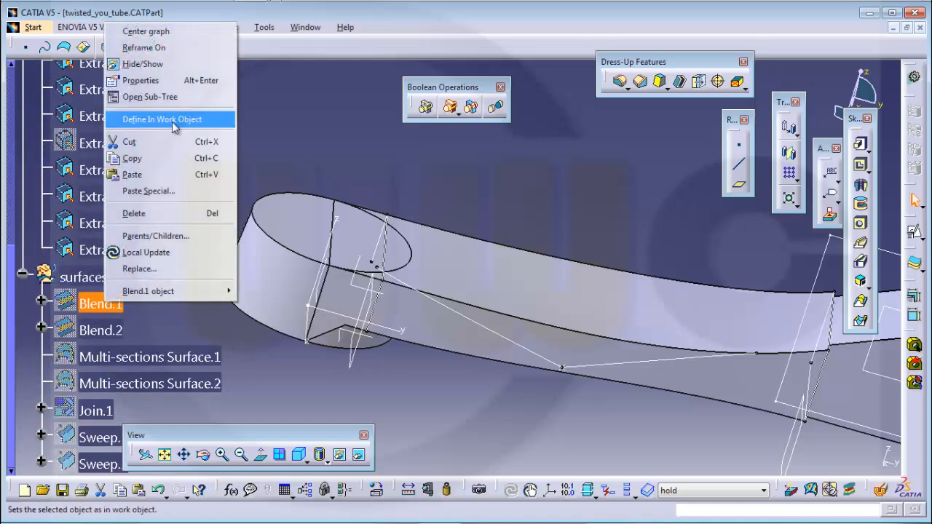
pyautogui.click(142, 64)
# - Define the base body as the in-work object
pyautogui.moveTo(503, 386); pyautogui.dragTo(512, 311, button='middle')
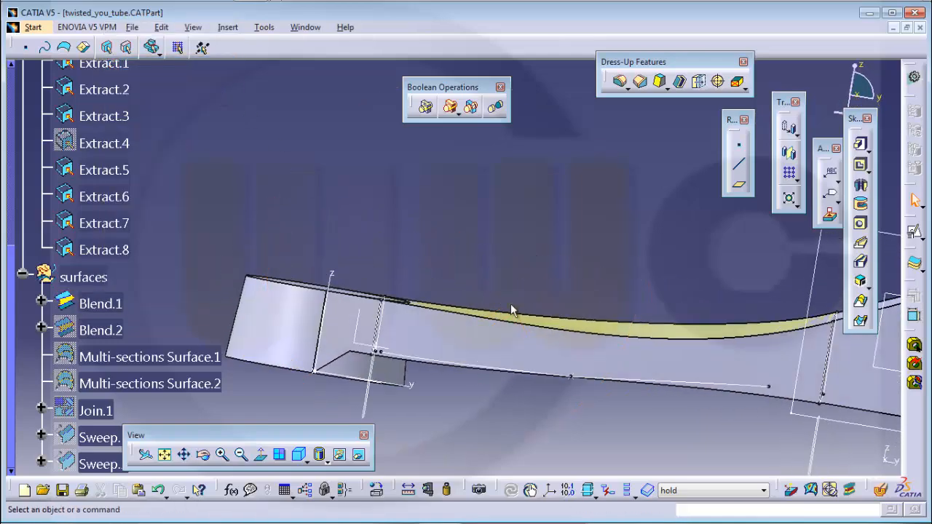
pyautogui.moveTo(462, 340); pyautogui.dragTo(607, 228, button='middle')
pyautogui.moveTo(630, 322); pyautogui.dragTo(604, 411, button='middle')
pyautogui.moveTo(562, 358)
pyautogui.mouseDown(button='middle')
pyautogui.moveTo(558, 368)
pyautogui.moveTo(558, 352)
pyautogui.mouseUp(button='middle')
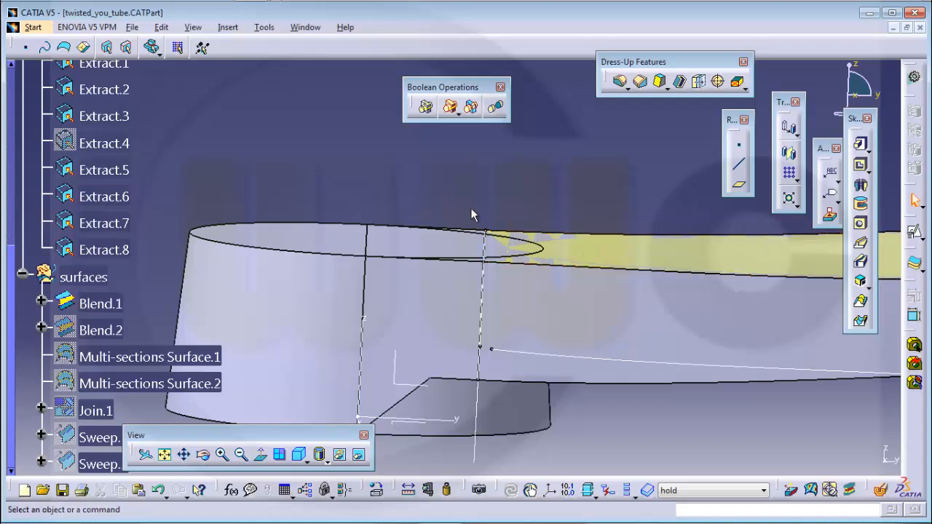
pyautogui.moveTo(495, 240)
pyautogui.mouseDown(button='middle')
pyautogui.moveTo(483, 251)
pyautogui.moveTo(426, 252)
pyautogui.moveTo(466, 235)
pyautogui.moveTo(485, 236)
pyautogui.moveTo(485, 252)
pyautogui.mouseUp(button='middle')
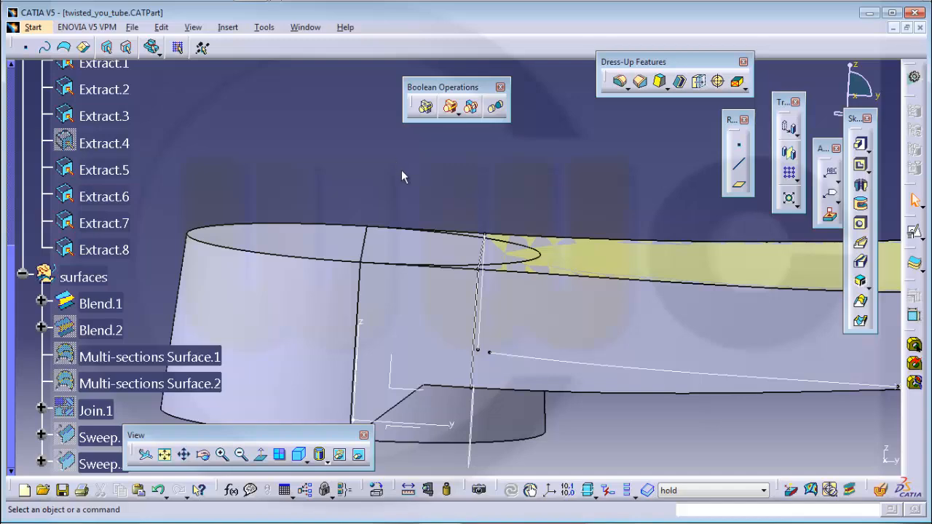
pyautogui.scroll(5, 225, 149)
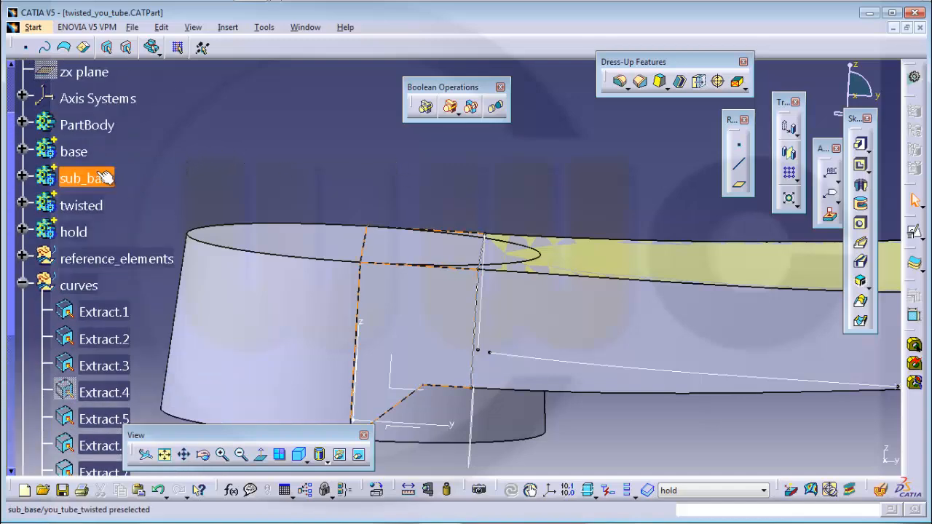
pyautogui.rightClick(80, 152)
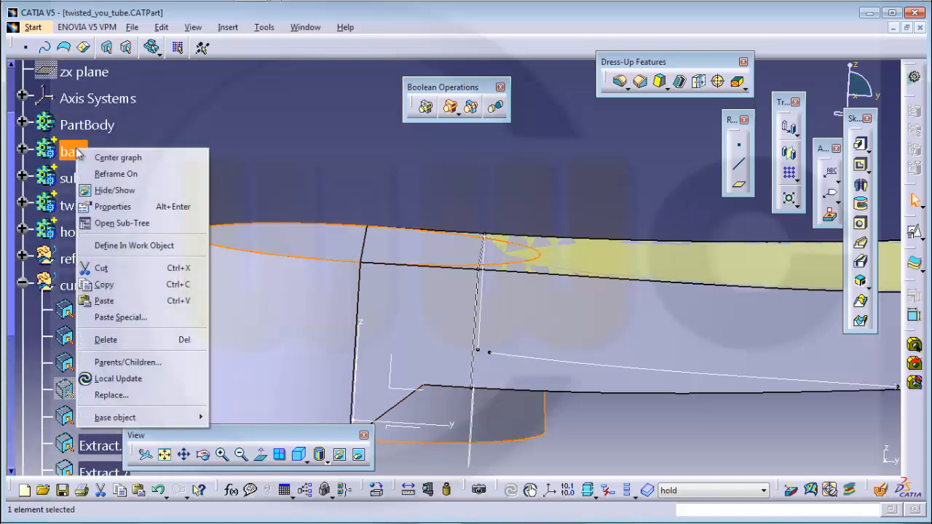
pyautogui.click(128, 245)
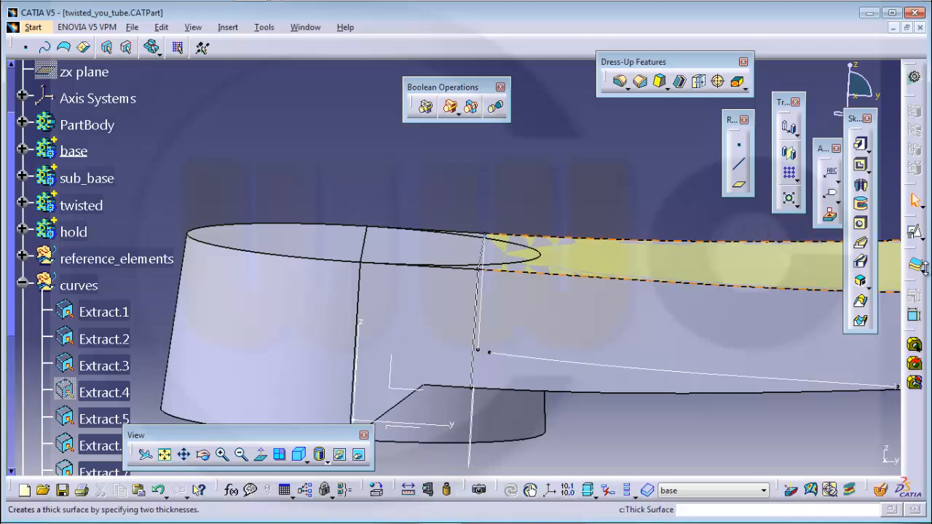
# - Split the base body with Blend.1, keeping the material below the surface
pyautogui.click(861, 283)
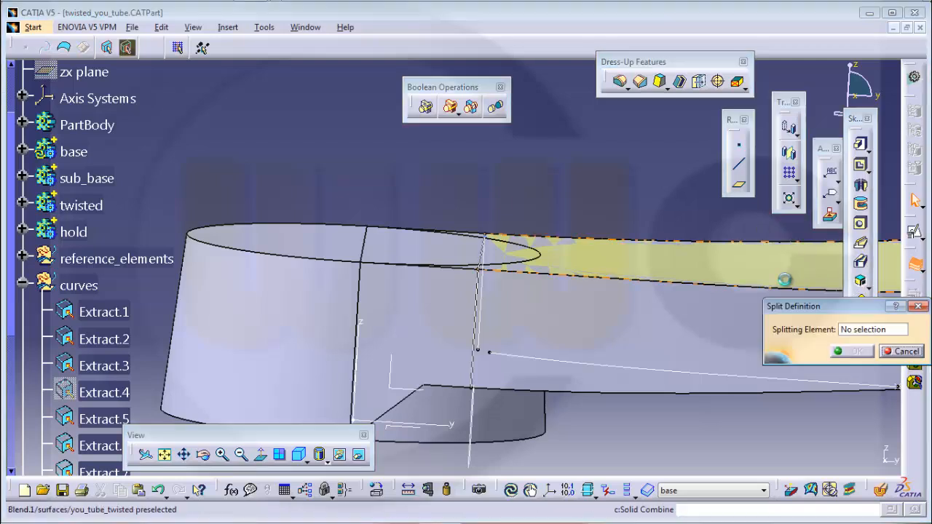
pyautogui.click(734, 278)
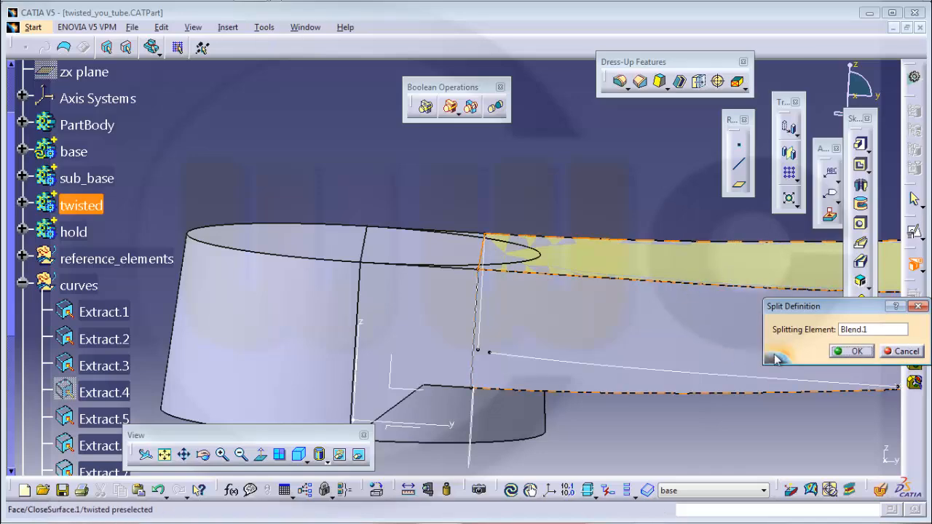
pyautogui.moveTo(657, 355); pyautogui.dragTo(559, 411, button='middle')
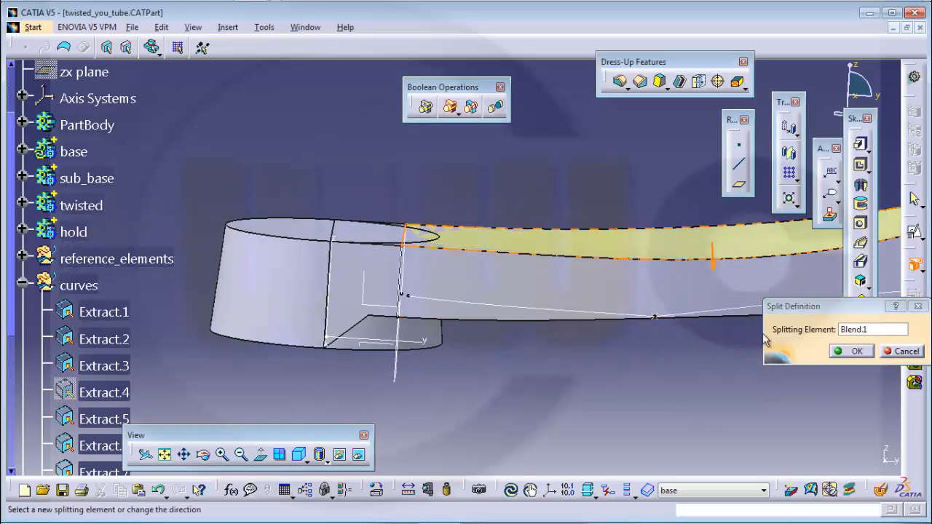
pyautogui.click(846, 351)
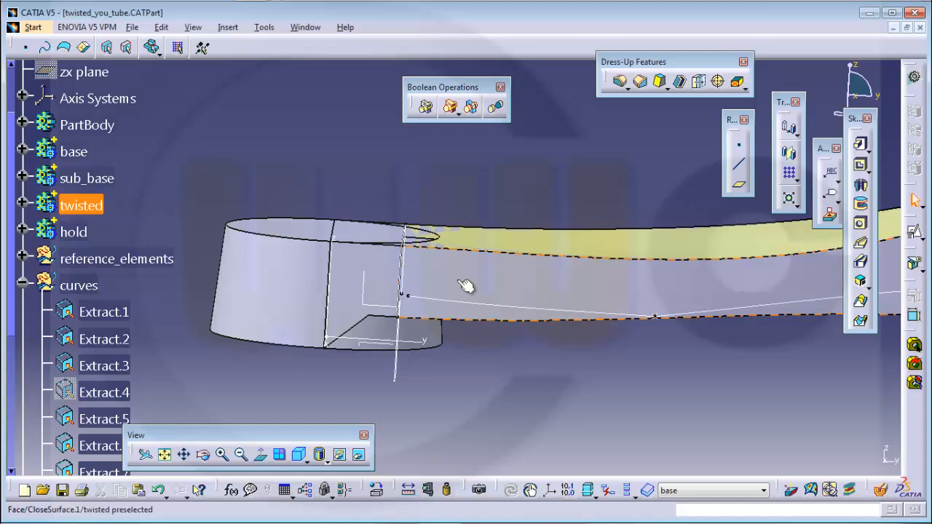
# - Check the trimmed area where the base meets the arm and hide Blend.1 again
pyautogui.moveTo(443, 289); pyautogui.dragTo(415, 237, button='middle')
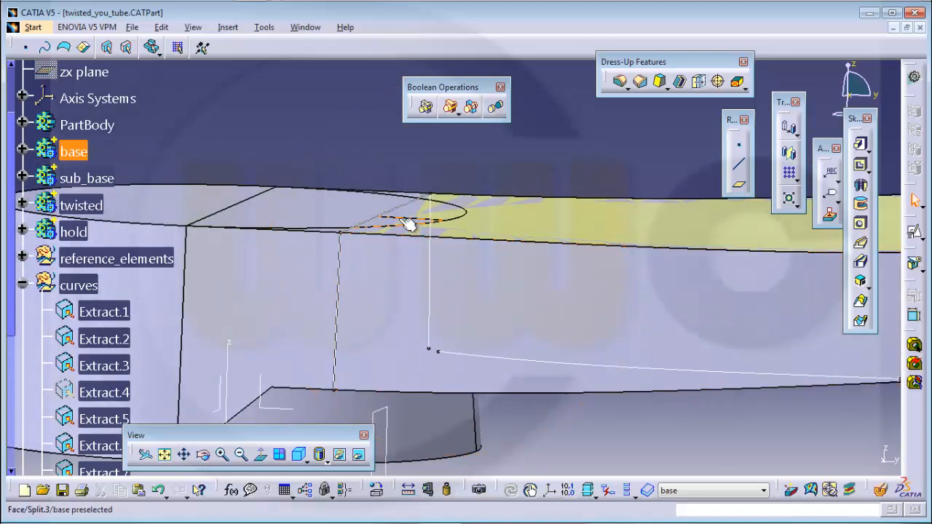
pyautogui.moveTo(535, 247); pyautogui.dragTo(535, 247, button='middle')
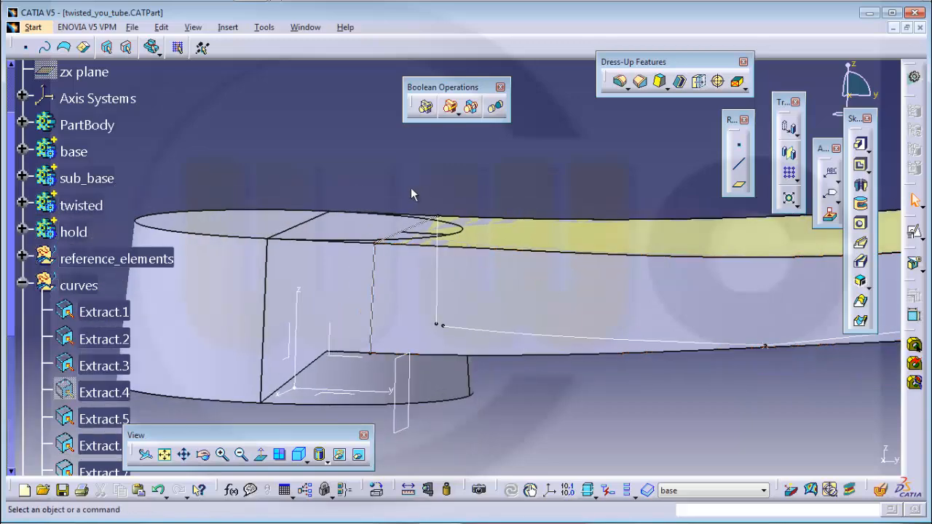
pyautogui.scroll(-3, 116, 342)
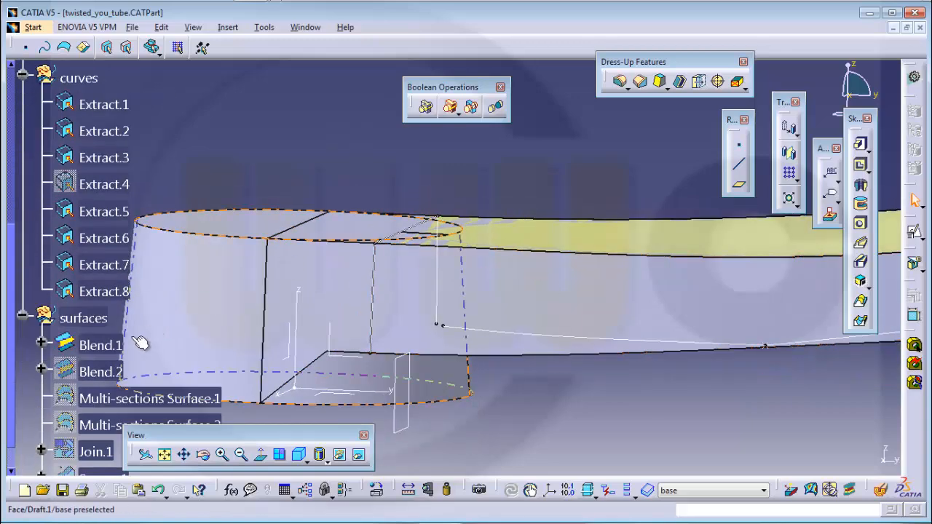
pyautogui.click(113, 347)
pyautogui.rightClick(113, 348)
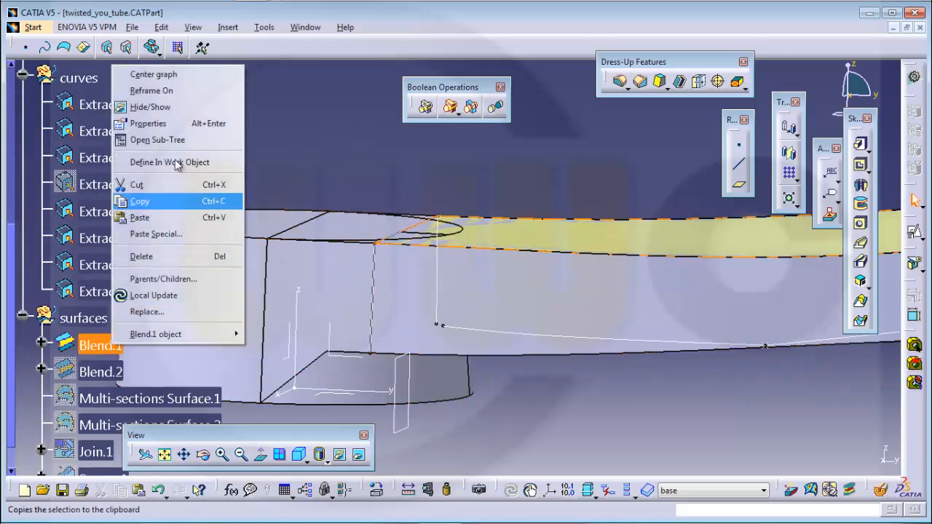
pyautogui.click(151, 108)
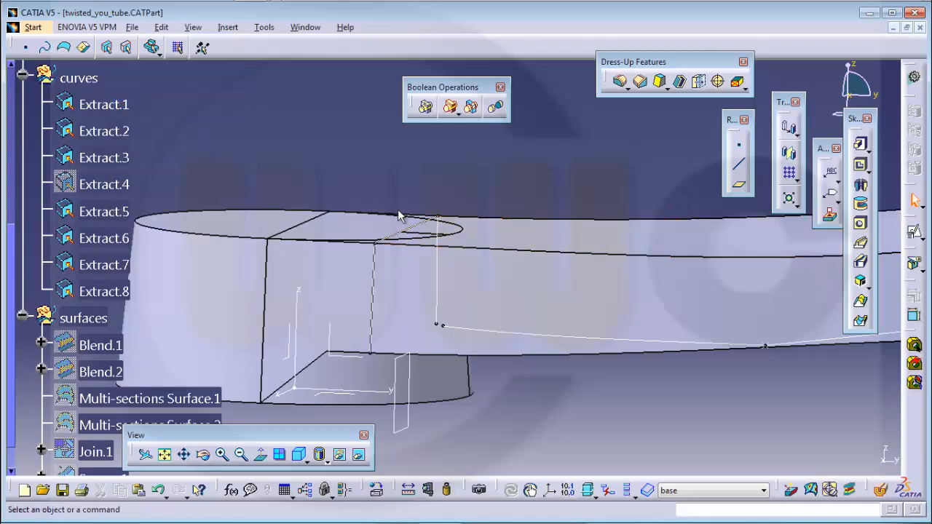
pyautogui.moveTo(402, 214); pyautogui.dragTo(595, 366, button='middle')
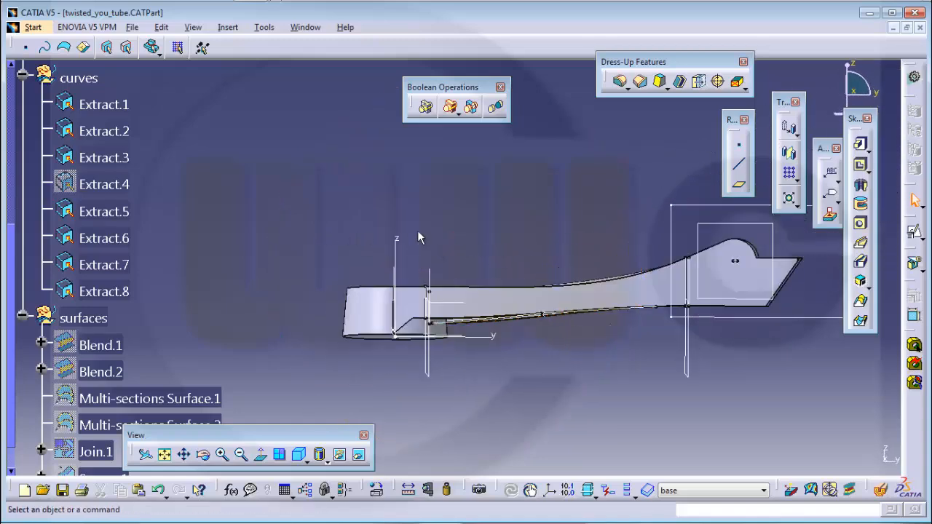
pyautogui.moveTo(587, 250); pyautogui.dragTo(528, 281, button='middle')
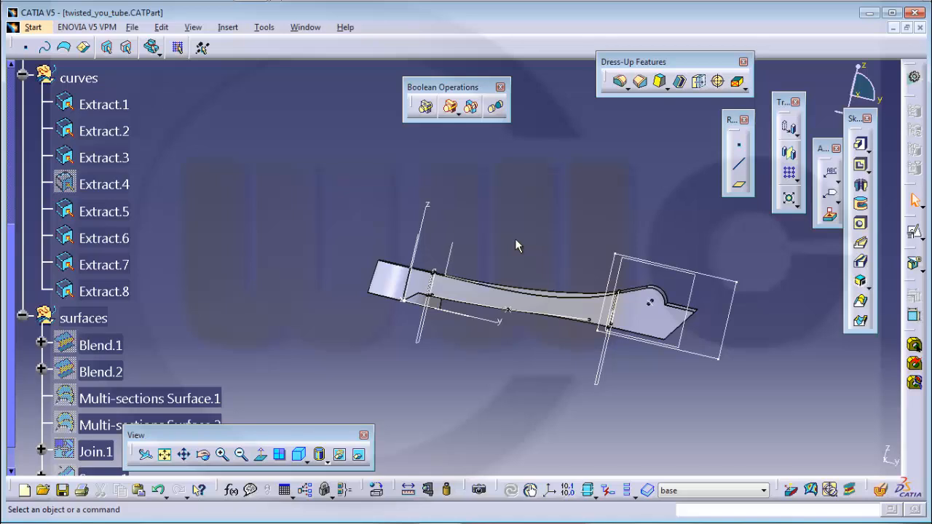